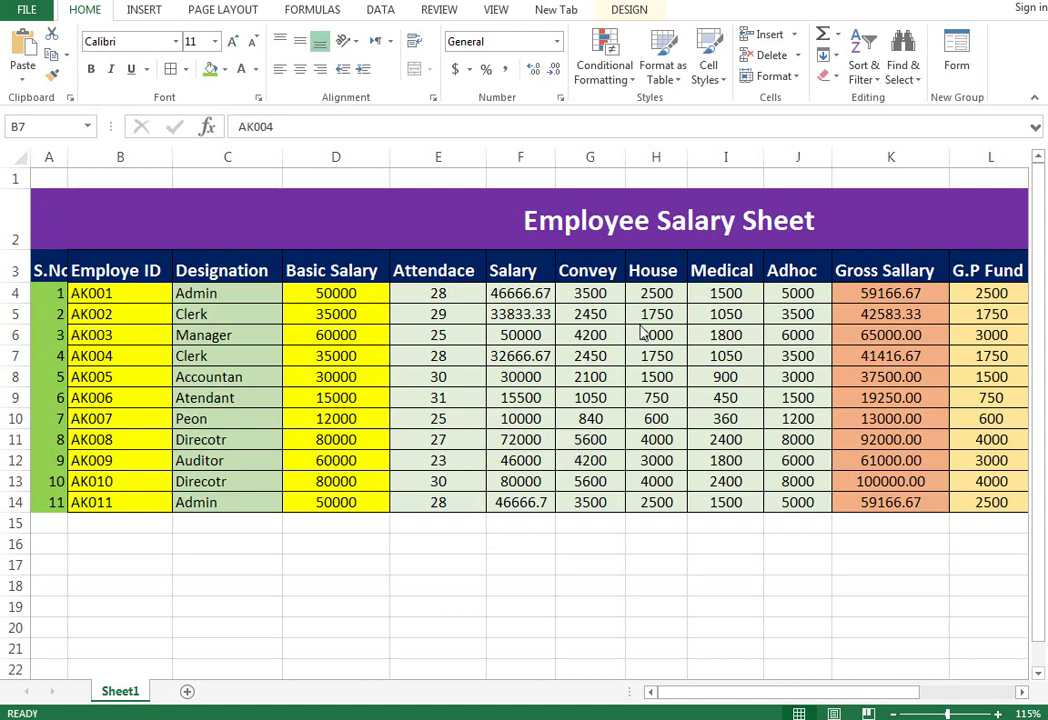
Inspect the finished sheet's merged title, the employee IDs in column B and the Clerk designation.
{"action": "left_click", "coordinate": [662, 230]}
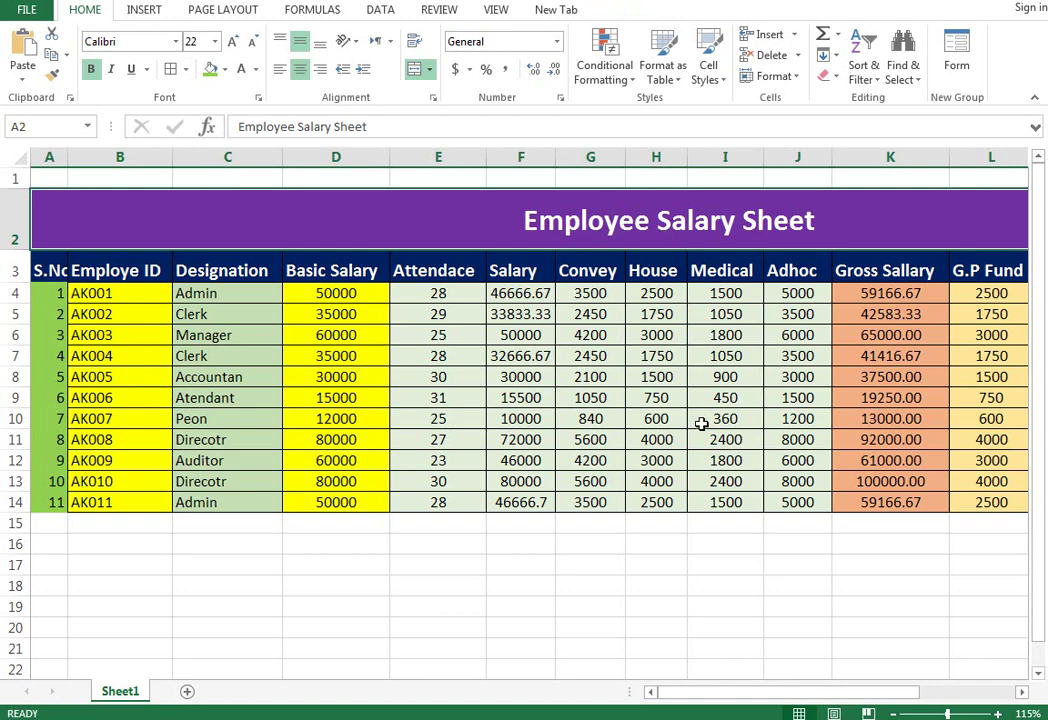
{"action": "left_click_drag", "start_coordinate": [147, 293], "coordinate": [133, 495]}
{"action": "left_click", "coordinate": [233, 307]}
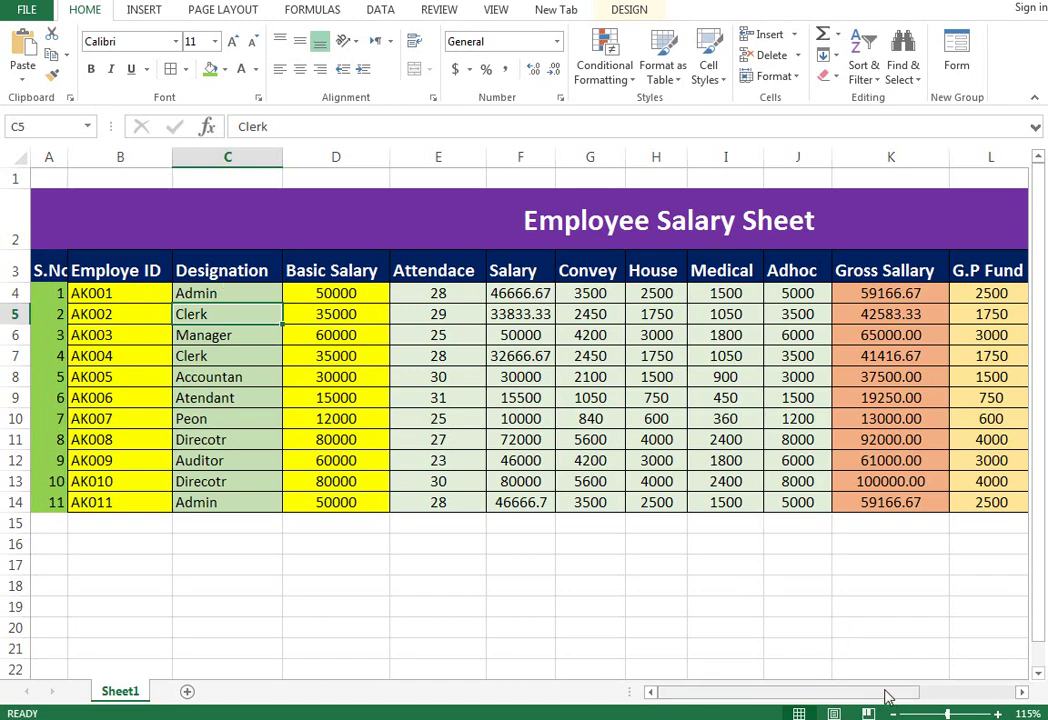
{"action": "left_click_drag", "start_coordinate": [877, 693], "coordinate": [948, 692]}
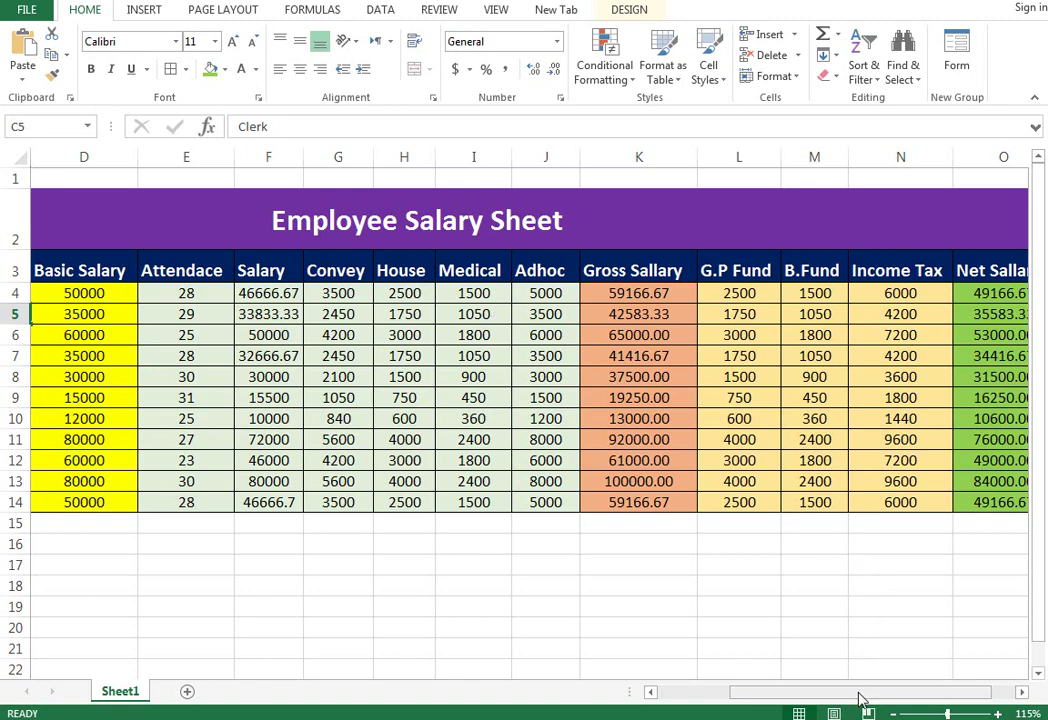
{"action": "left_click_drag", "start_coordinate": [861, 692], "coordinate": [879, 692]}
Check the Gross Sallary, Income Tax and Net Sallary formulas on the finished sheet.
{"action": "left_click_drag", "start_coordinate": [536, 292], "coordinate": [540, 481]}
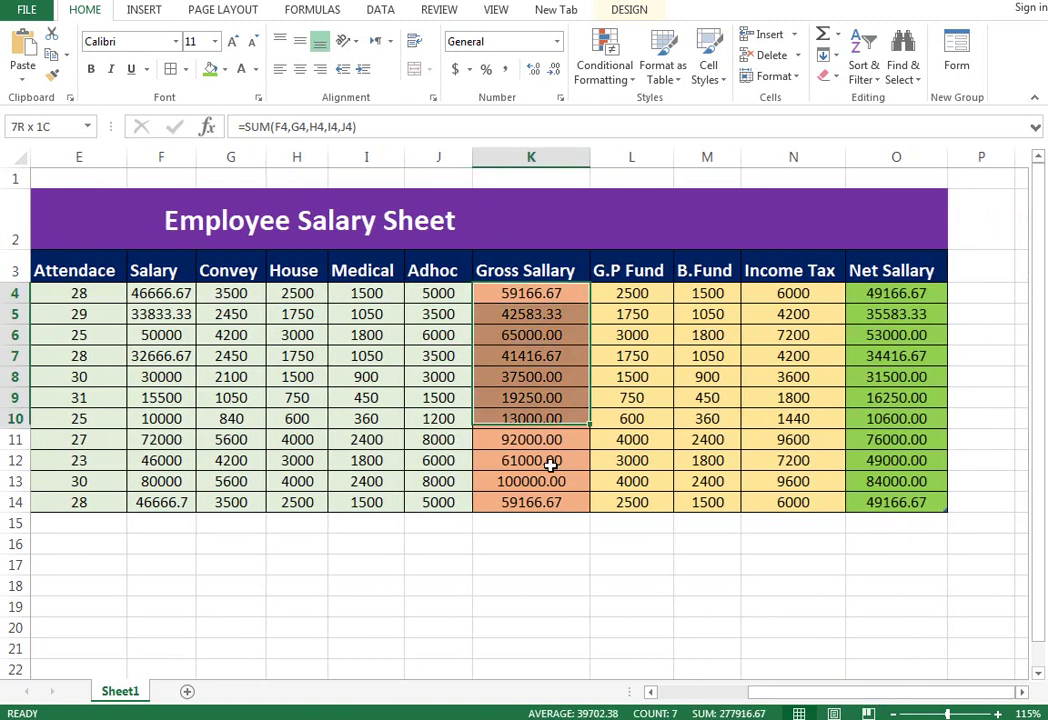
{"action": "left_click", "coordinate": [812, 290]}
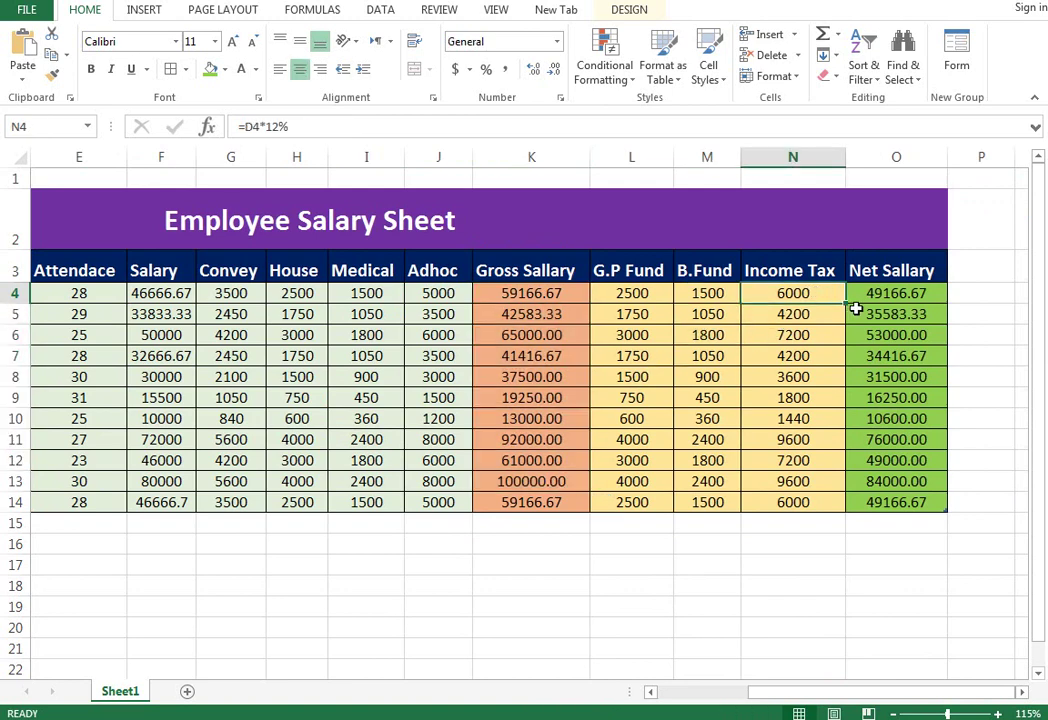
{"action": "left_click", "coordinate": [874, 295]}
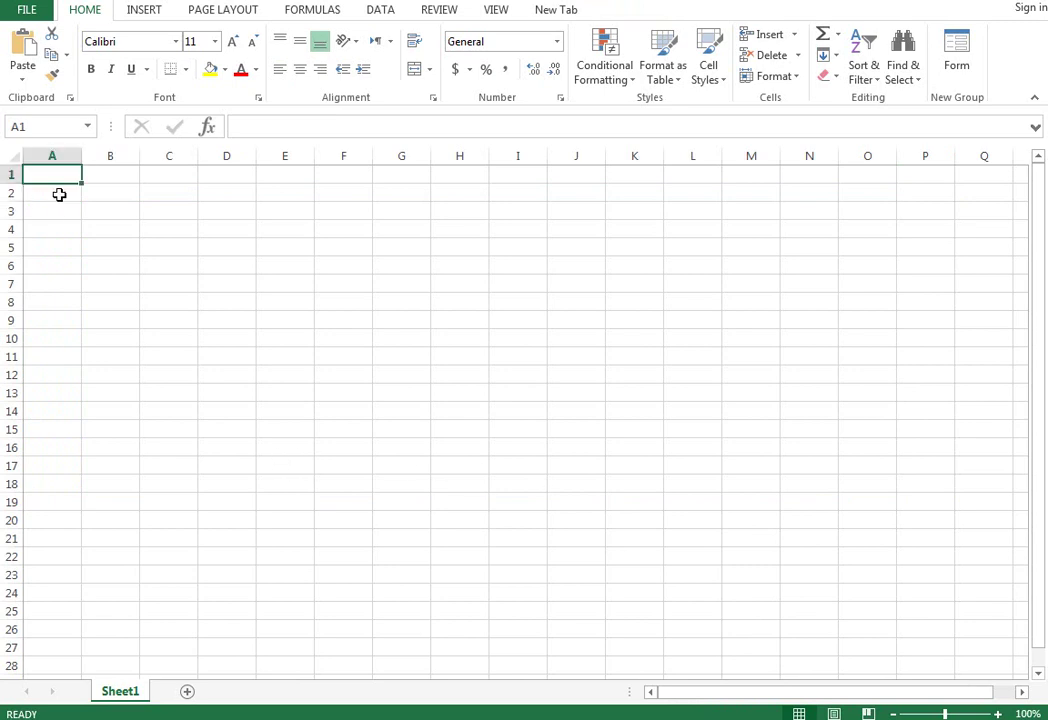
Enter the S.No and Employe ID headers in A3:B3 and widen column B.
{"action": "scroll", "coordinate": [59, 213], "scroll_direction": "up", "scroll_amount": 2, "text": "ctrl"}
{"action": "scroll", "coordinate": [59, 213], "scroll_direction": "up", "scroll_amount": 1, "text": "ctrl"}
{"action": "left_click", "coordinate": [101, 238]}
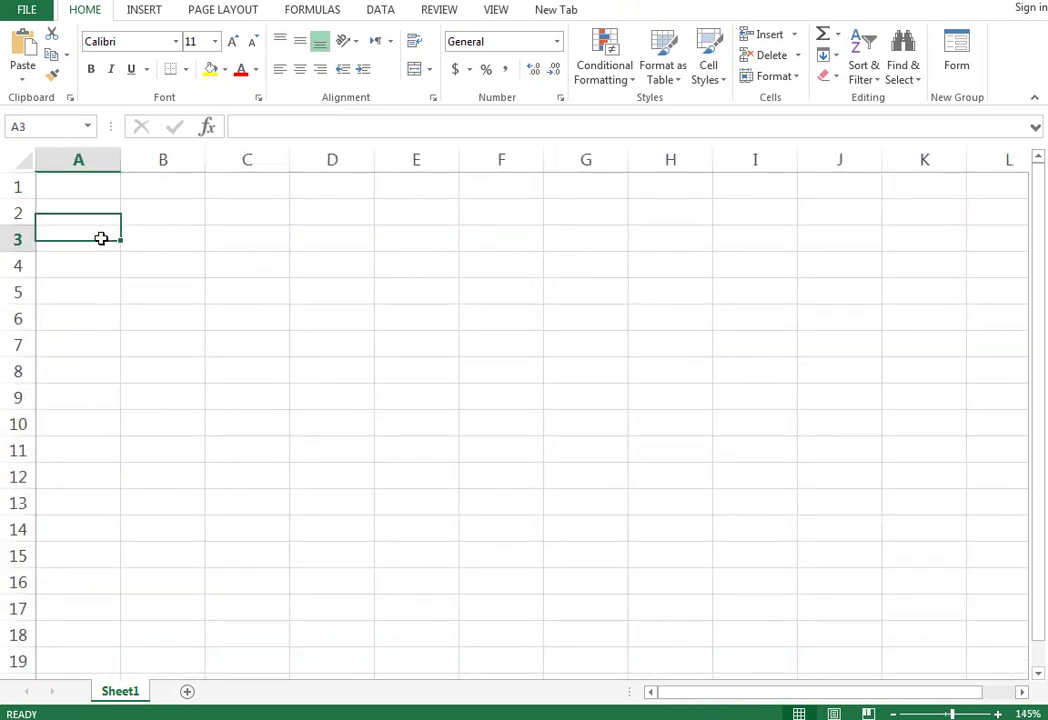
{"action": "type", "text": "S"}
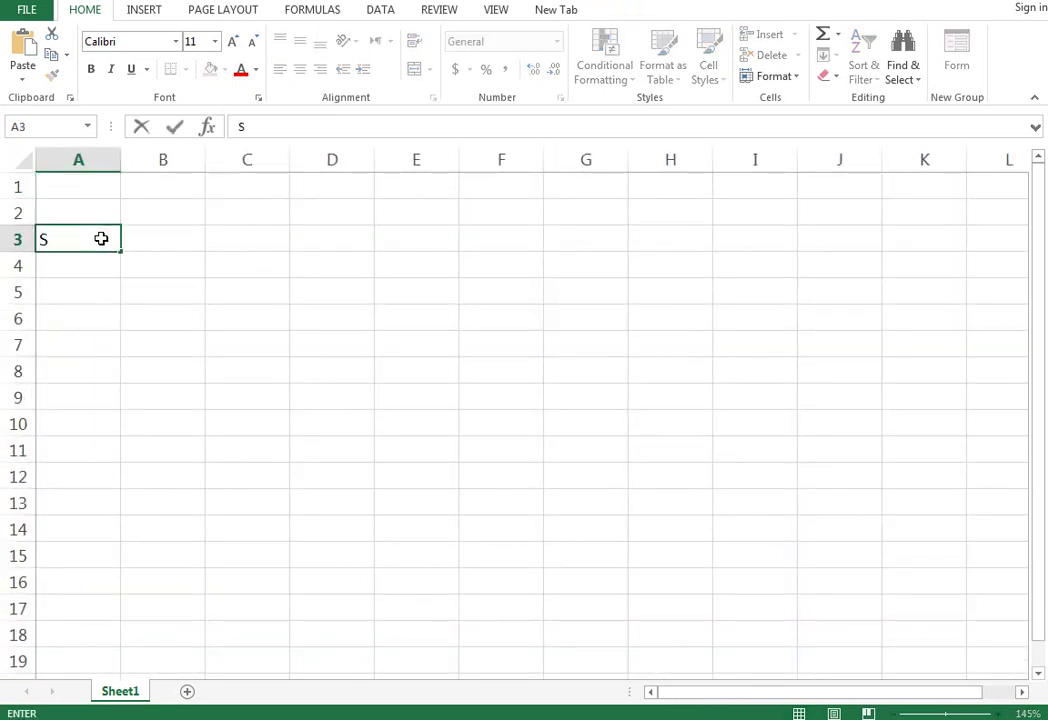
{"action": "type", "text": ".No"}
{"action": "key", "text": "Tab"}
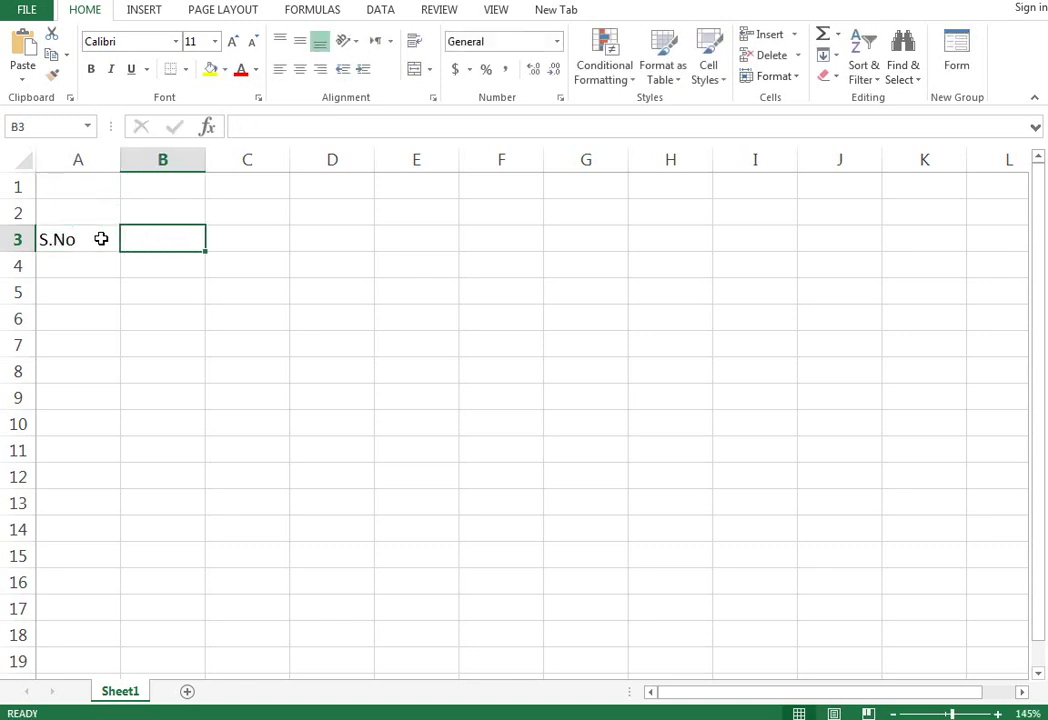
{"action": "type", "text": "N"}
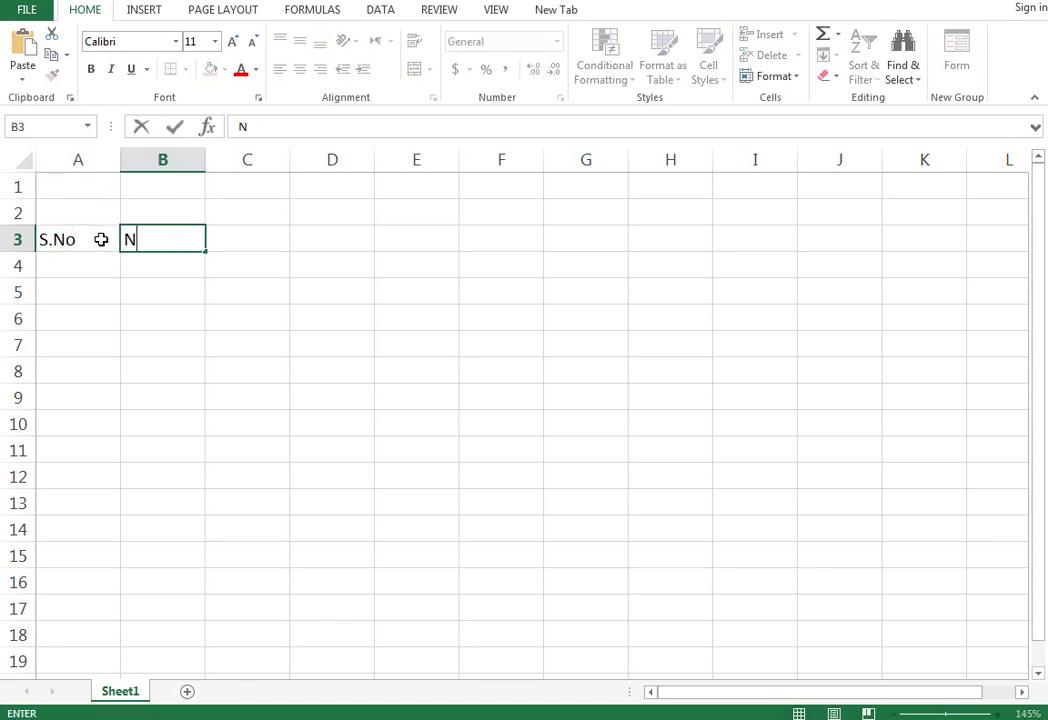
{"action": "key", "text": "BackSpace"}
{"action": "type", "text": "Emp"}
{"action": "type", "text": "loye"}
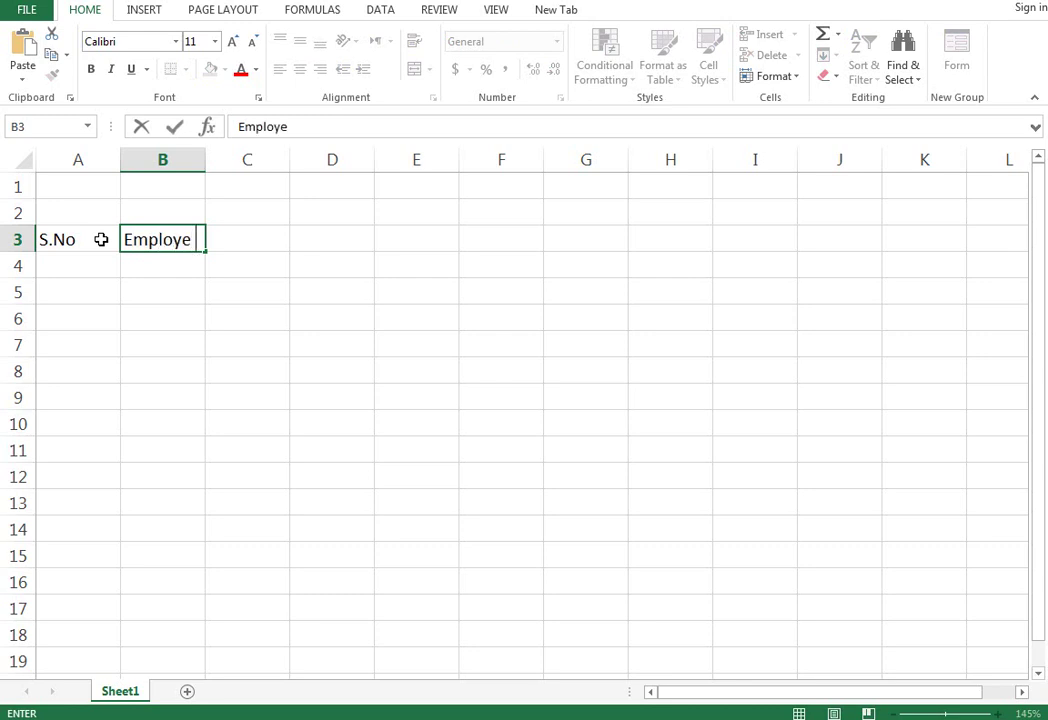
{"action": "type", "text": " ID"}
{"action": "key", "text": "Tab"}
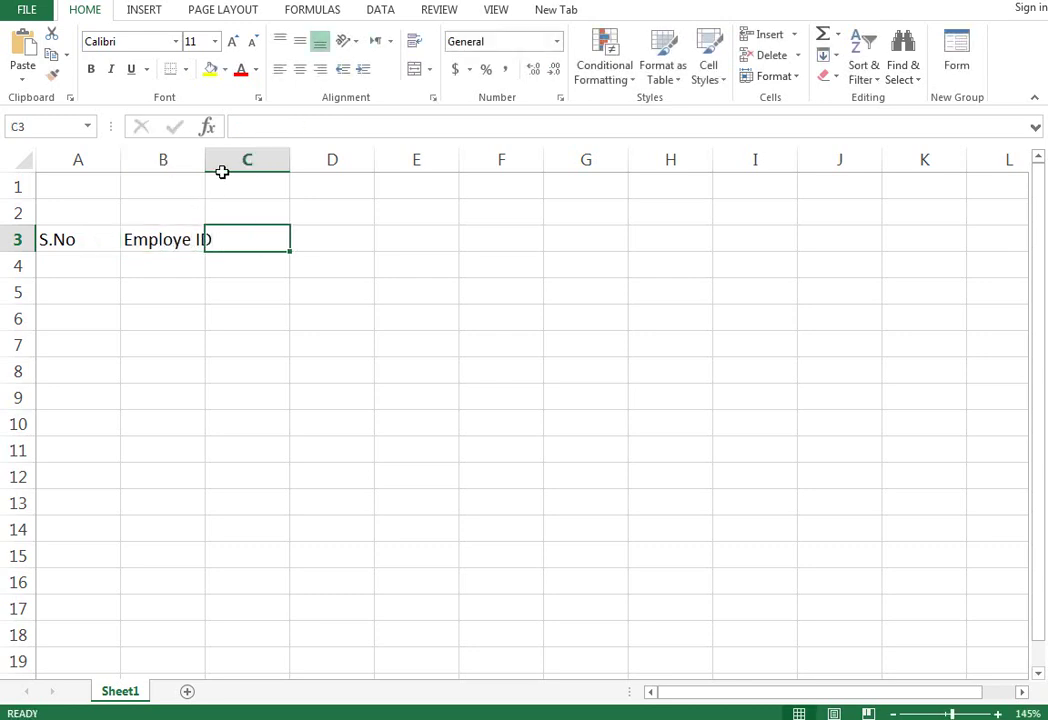
{"action": "left_click_drag", "start_coordinate": [208, 168], "coordinate": [219, 168]}
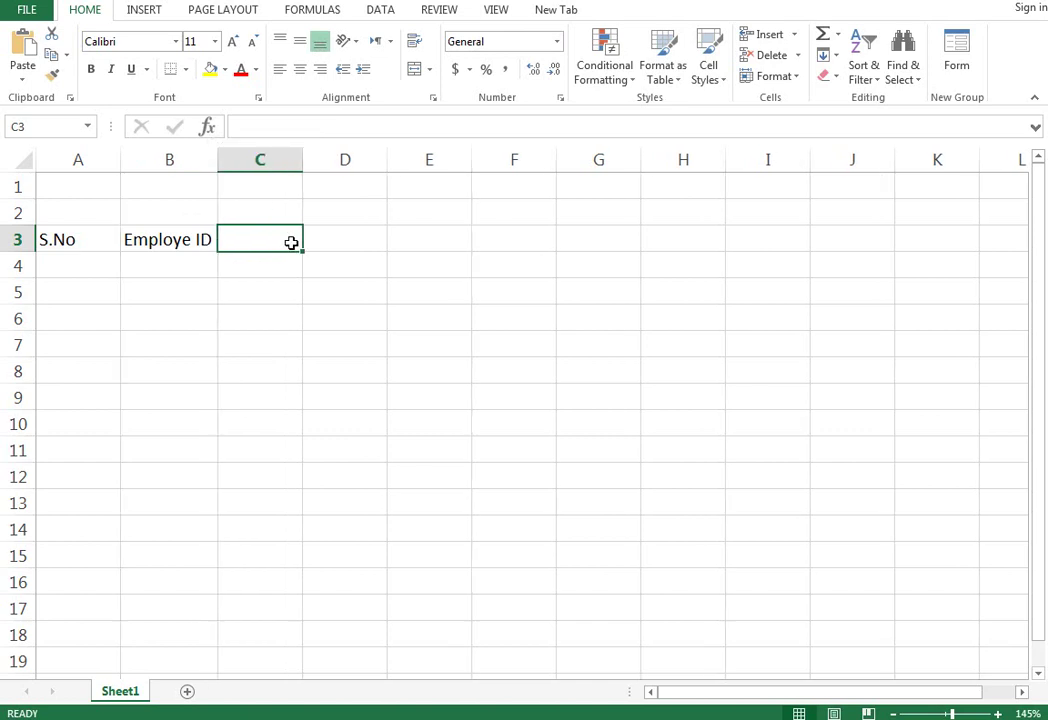
Add the Designation header, widen column C, and enter Basic Salary in D3.
{"action": "type", "text": "Desi"}
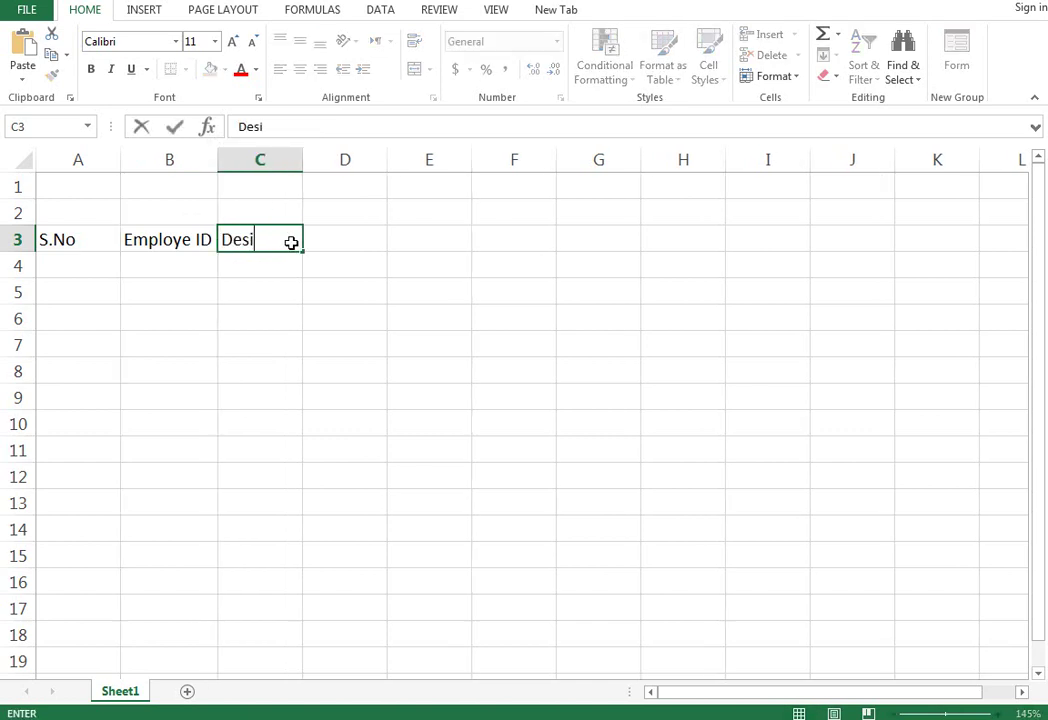
{"action": "type", "text": "gnation"}
{"action": "key", "text": "Tab"}
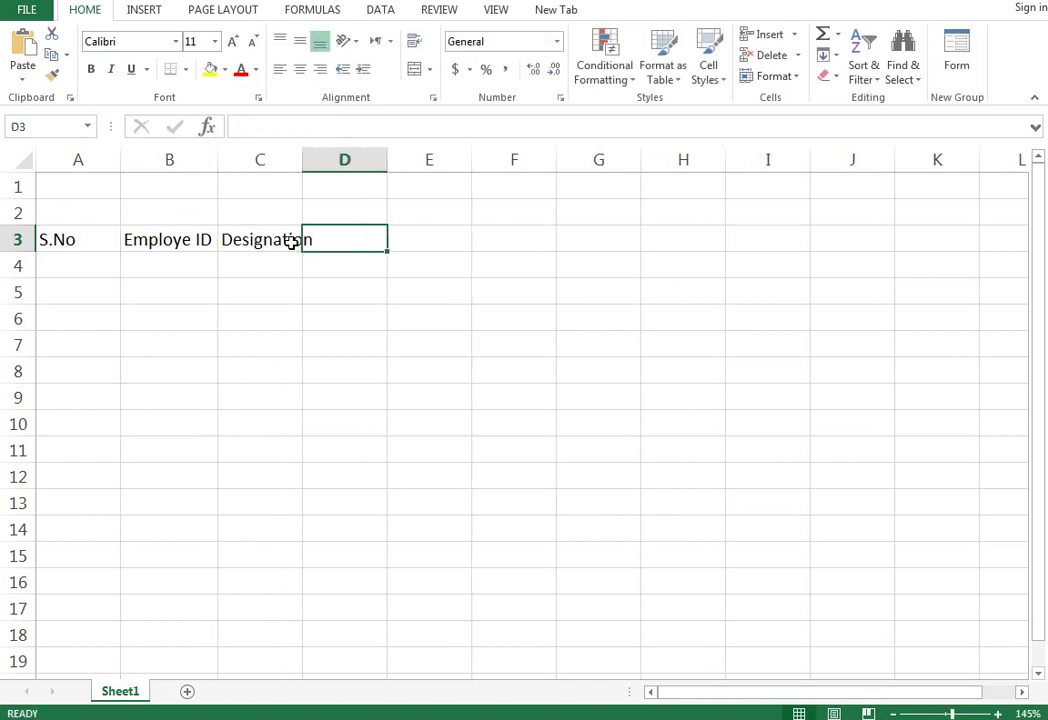
{"action": "left_click_drag", "start_coordinate": [301, 168], "coordinate": [324, 168]}
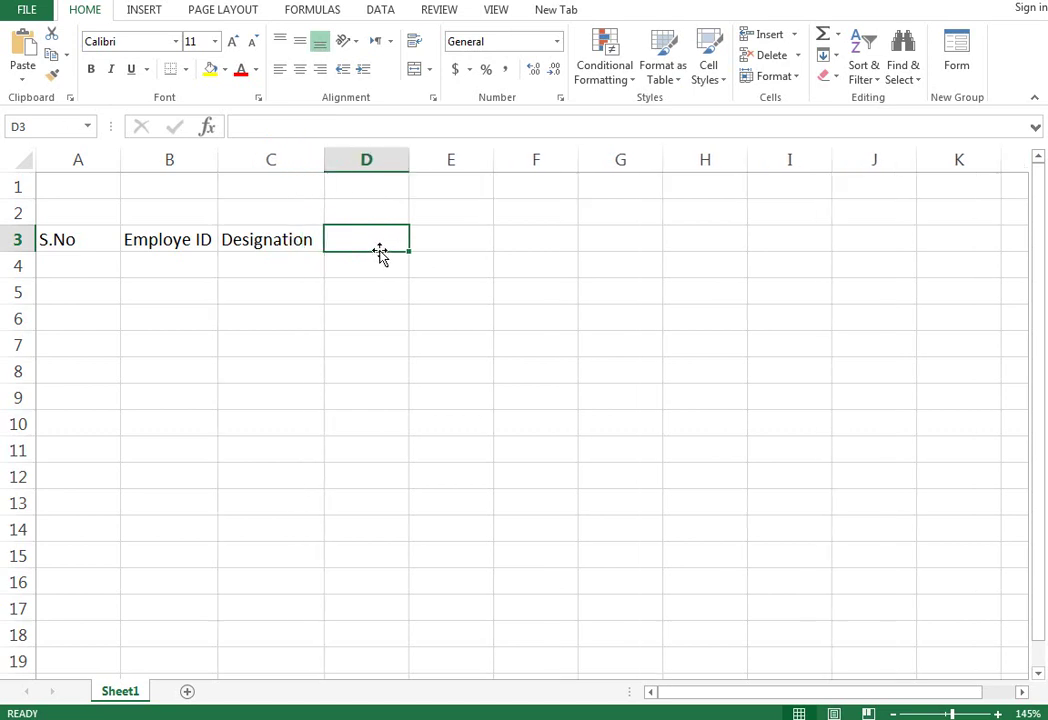
{"action": "double_click", "coordinate": [391, 239]}
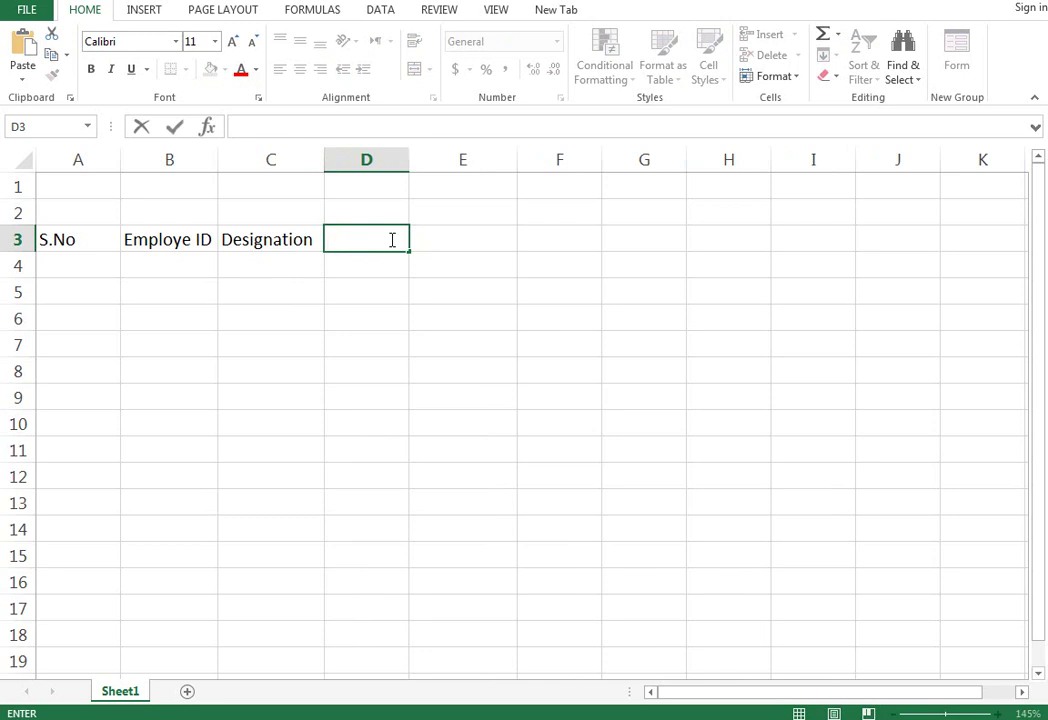
{"action": "type", "text": "Basi"}
{"action": "type", "text": "c Sala"}
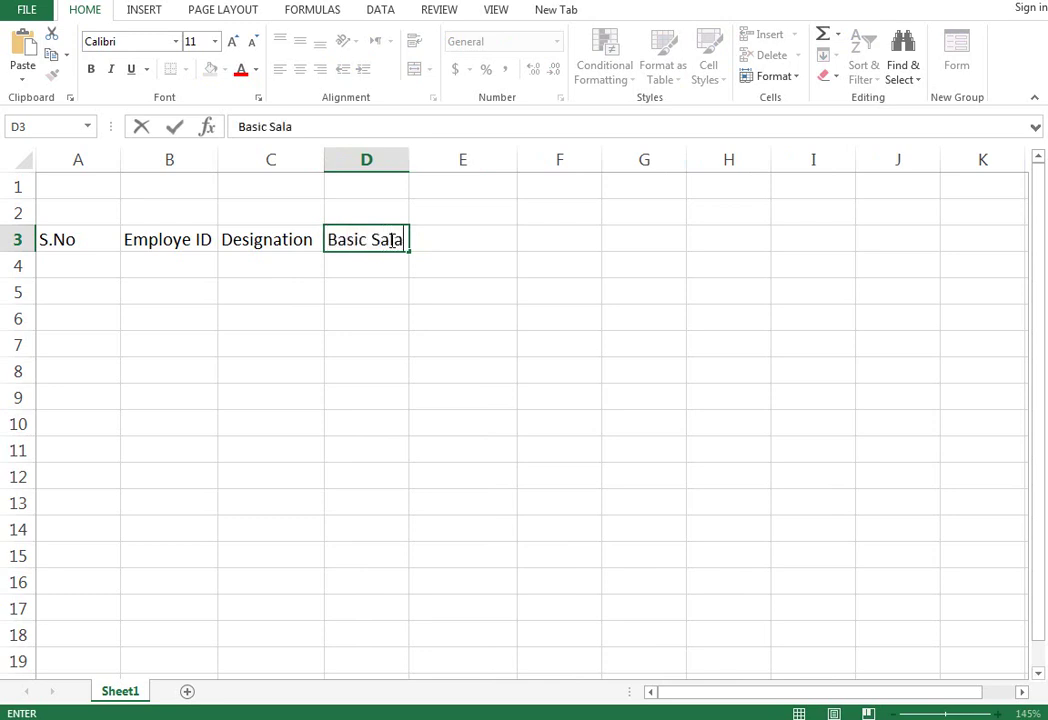
{"action": "type", "text": "ry"}
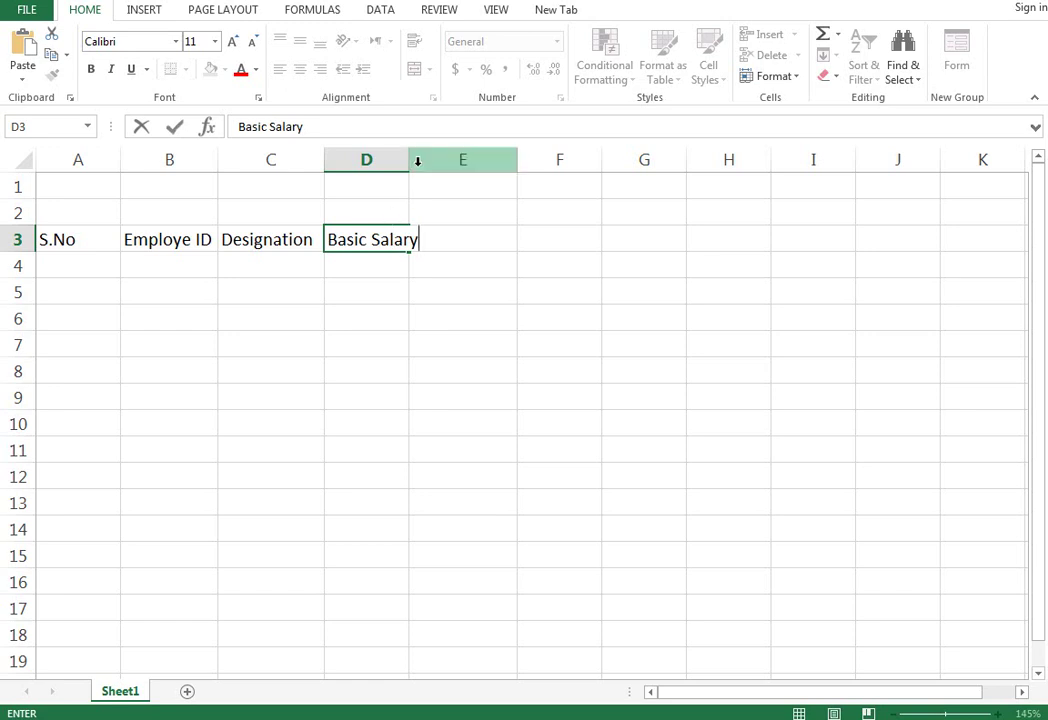
Widen column D and add the Attendace and Salary headers in E3:F3.
{"action": "left_click", "coordinate": [430, 216]}
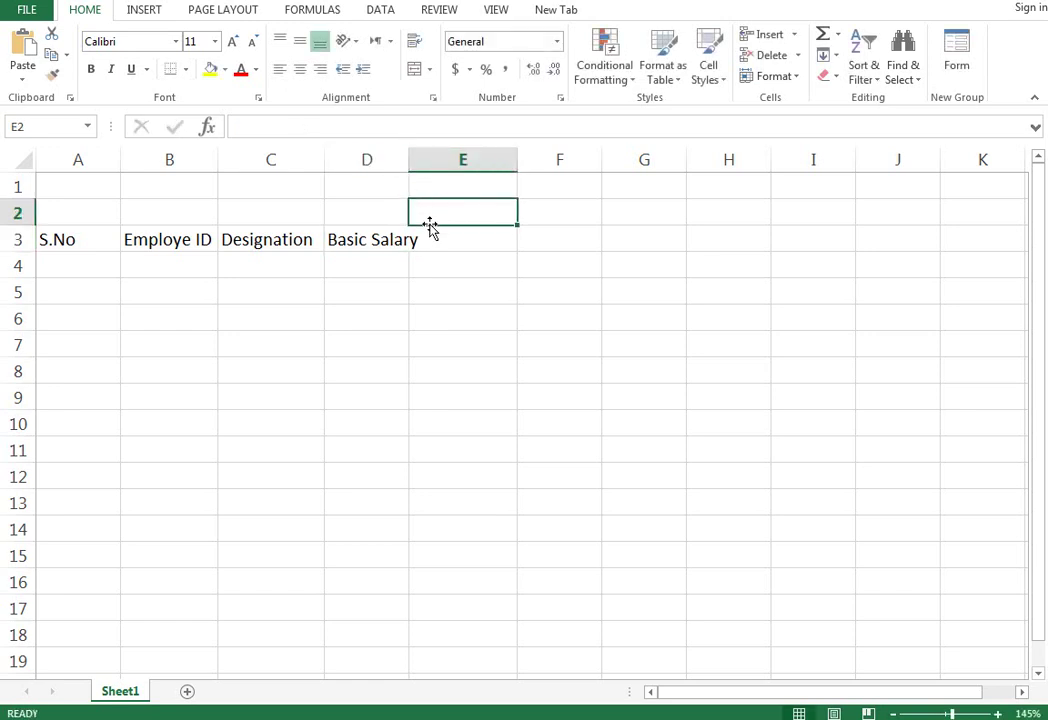
{"action": "left_click_drag", "start_coordinate": [405, 164], "coordinate": [424, 165]}
{"action": "left_click", "coordinate": [445, 243]}
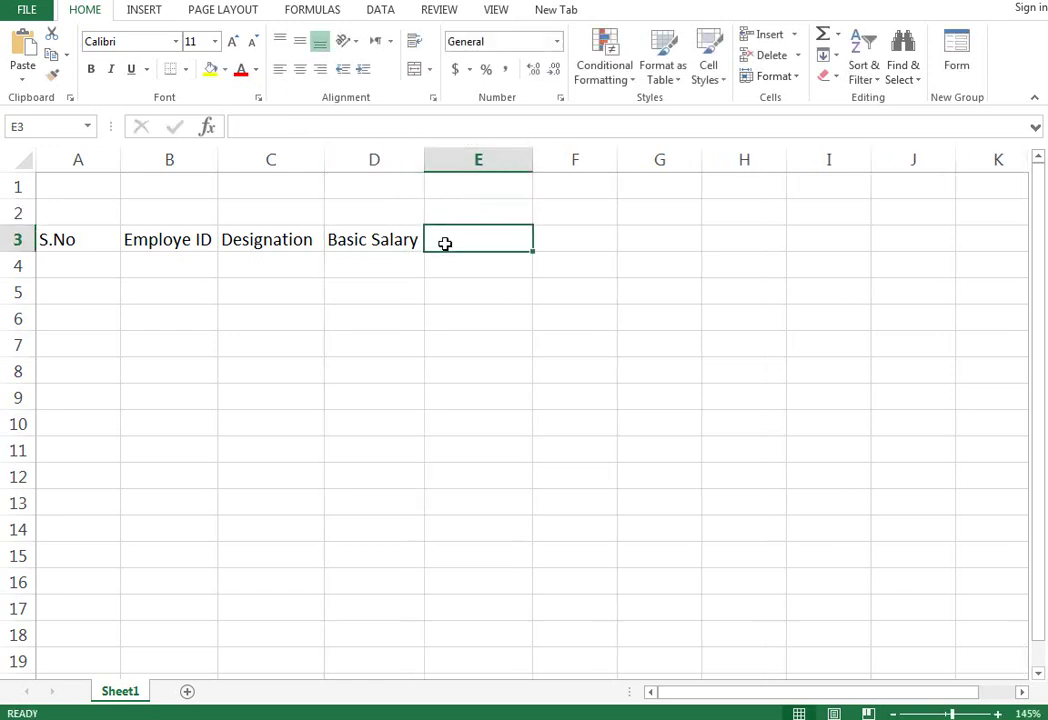
{"action": "type", "text": "A"}
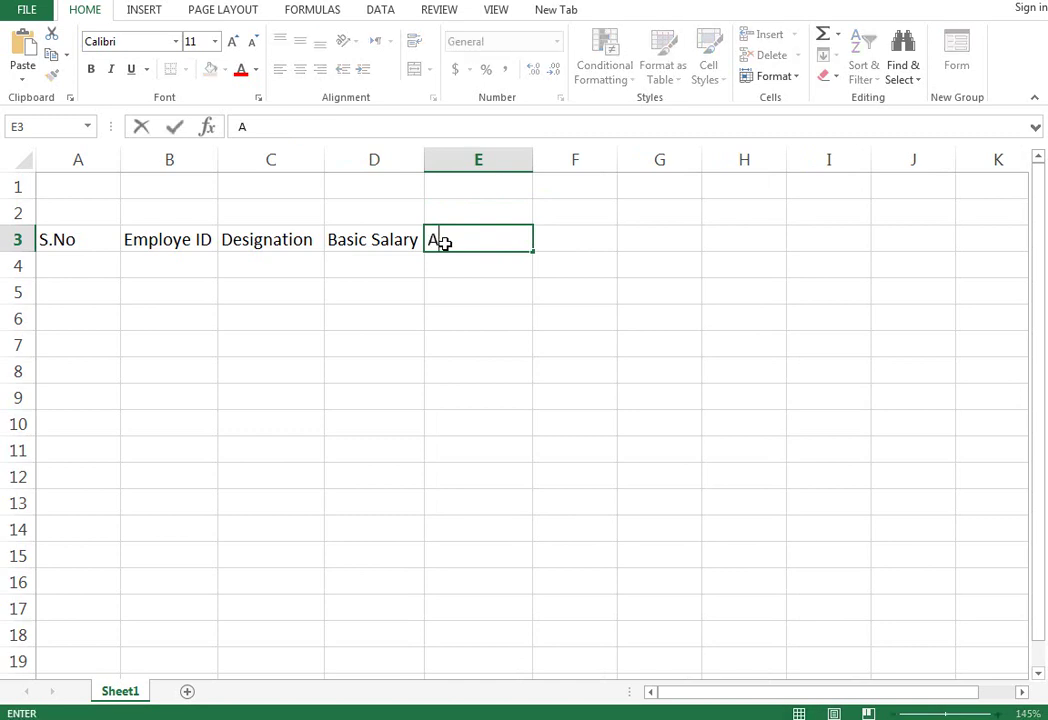
{"action": "type", "text": "ttendace"}
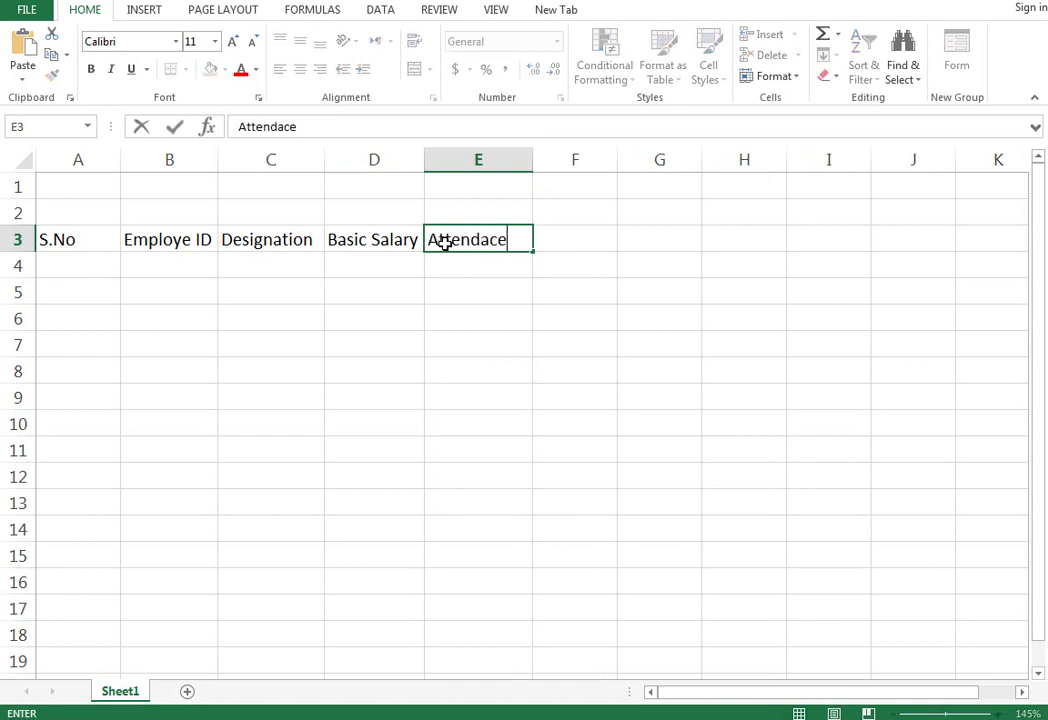
{"action": "key", "text": "Tab"}
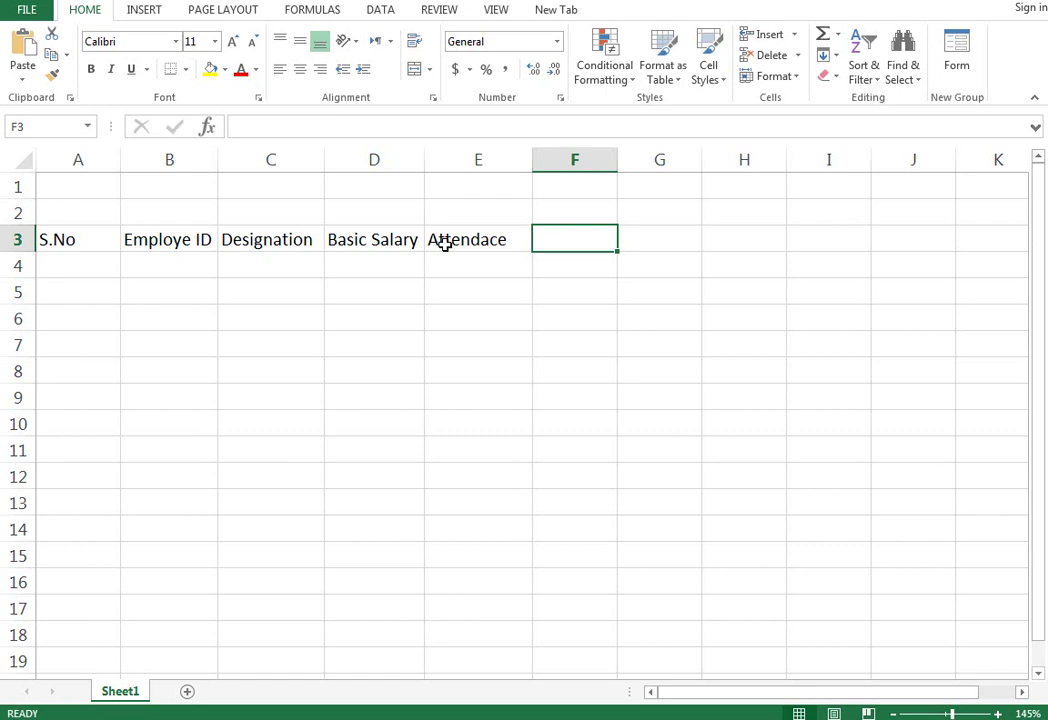
{"action": "type", "text": "Sal"}
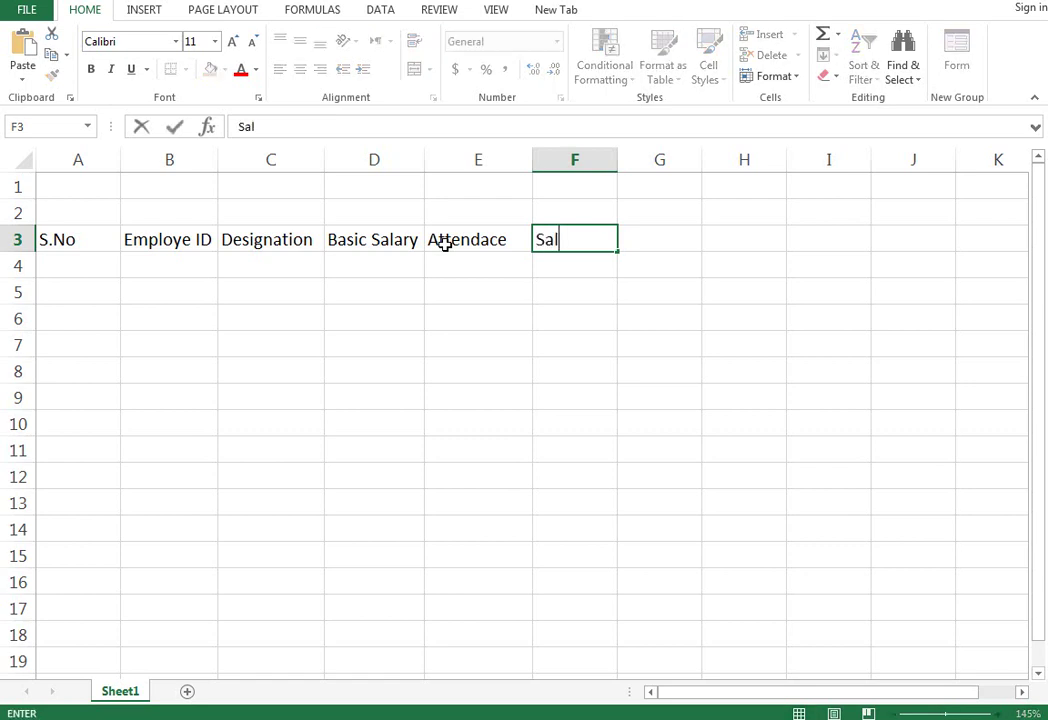
{"action": "type", "text": "ary"}
{"action": "key", "text": "Tab"}
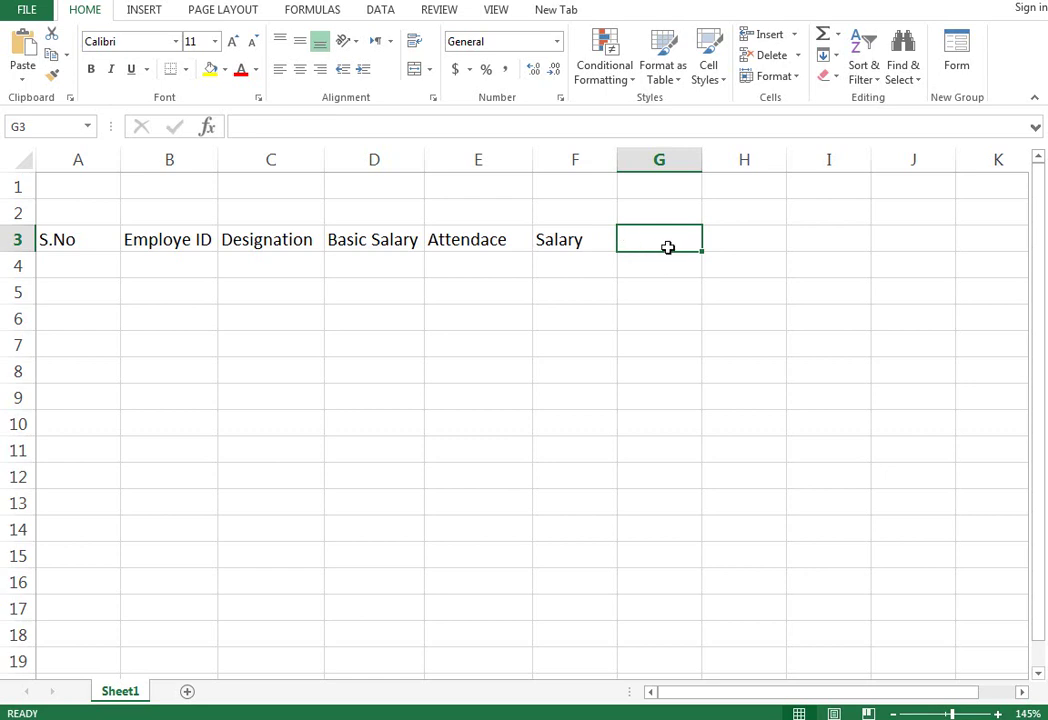
Add the Convey, House and Medical headers in G3:I3.
{"action": "type", "text": "Cone"}
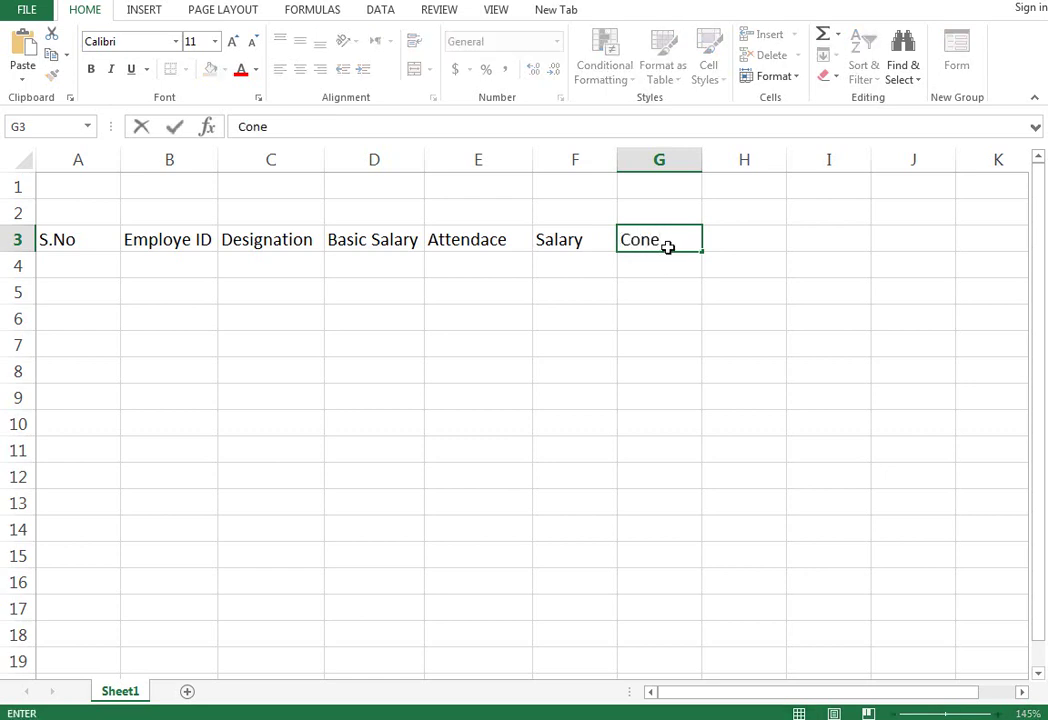
{"action": "type", "text": "vy"}
{"action": "key", "text": "BackSpace"}
{"action": "key", "text": "BackSpace"}
{"action": "key", "text": "BackSpace"}
{"action": "type", "text": "vey"}
{"action": "key", "text": "Tab"}
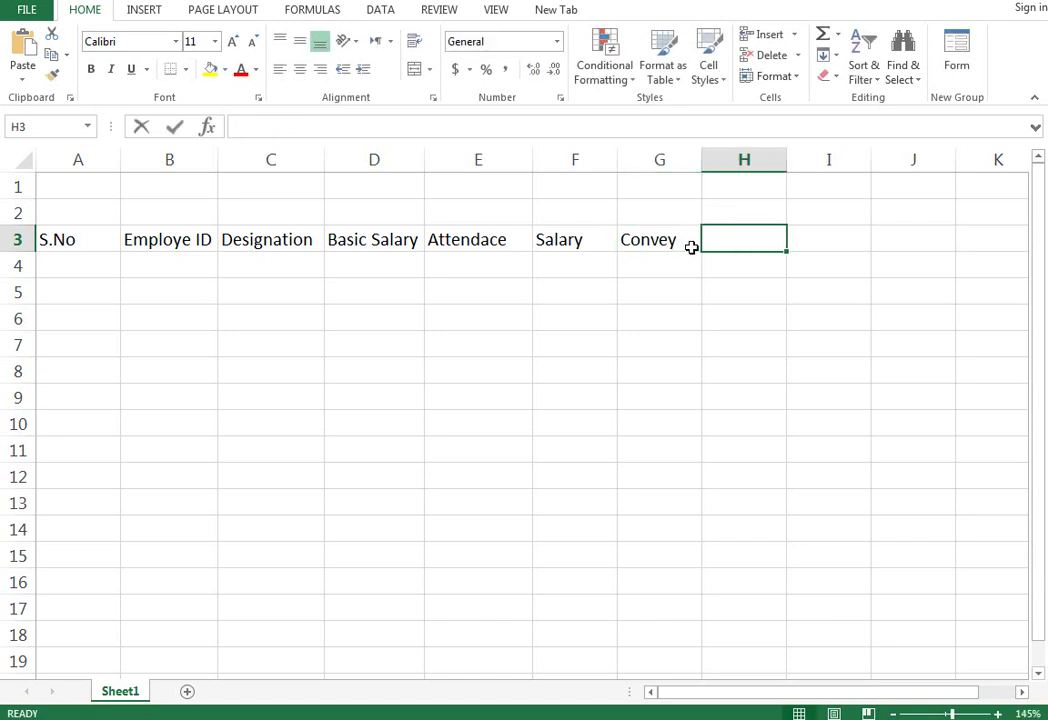
{"action": "type", "text": "H"}
{"action": "key", "text": "BackSpace"}
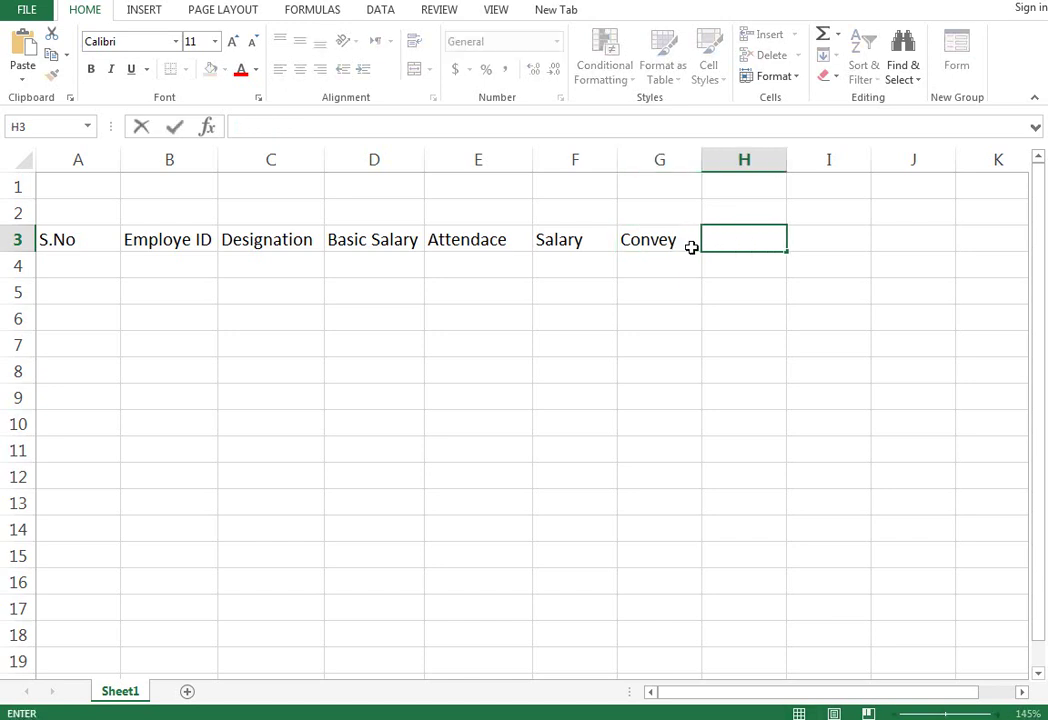
{"action": "type", "text": "HH"}
{"action": "key", "text": "BackSpace"}
{"action": "type", "text": "ous"}
{"action": "type", "text": "e"}
{"action": "key", "text": "Tab"}
{"action": "type", "text": "M"}
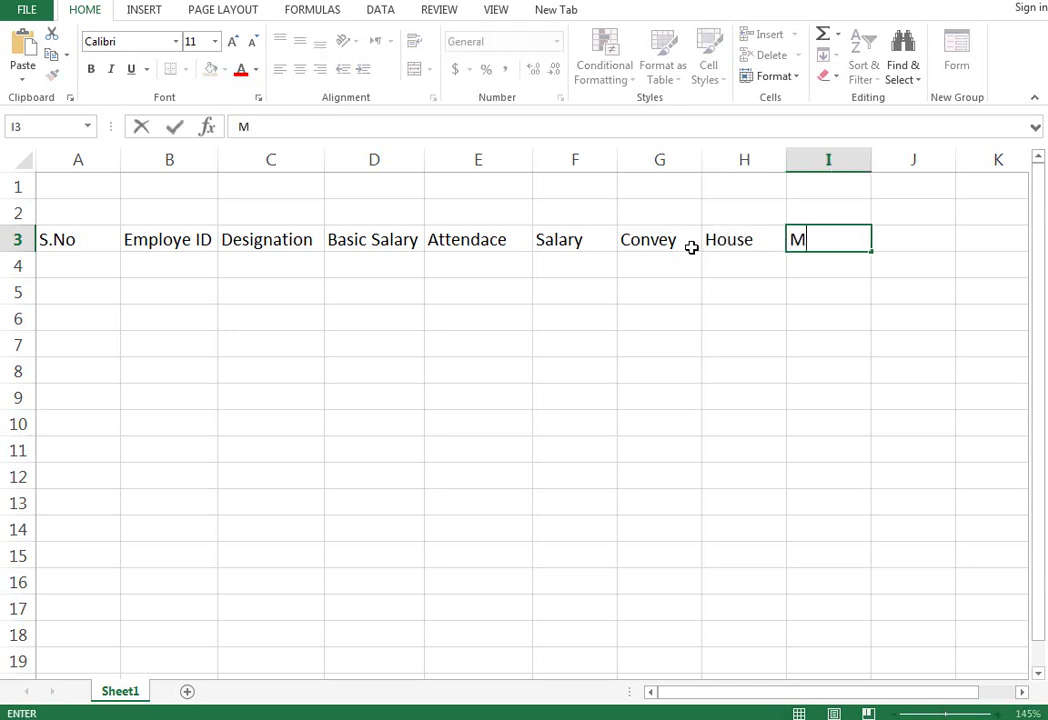
{"action": "type", "text": "edical"}
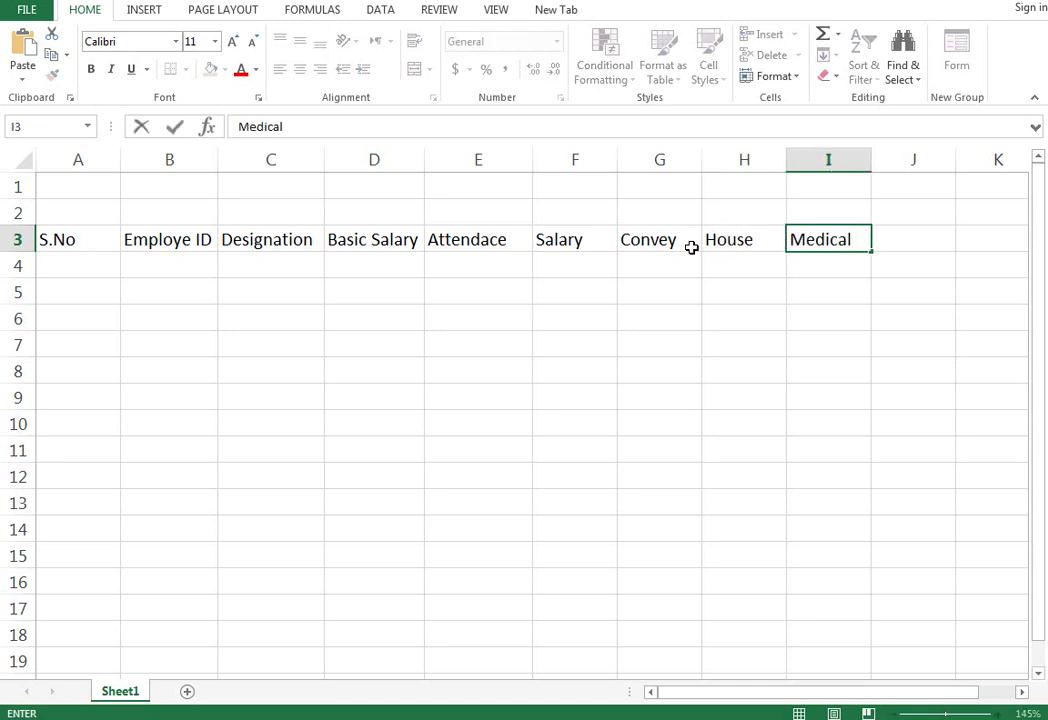
{"action": "key", "text": "Tab"}
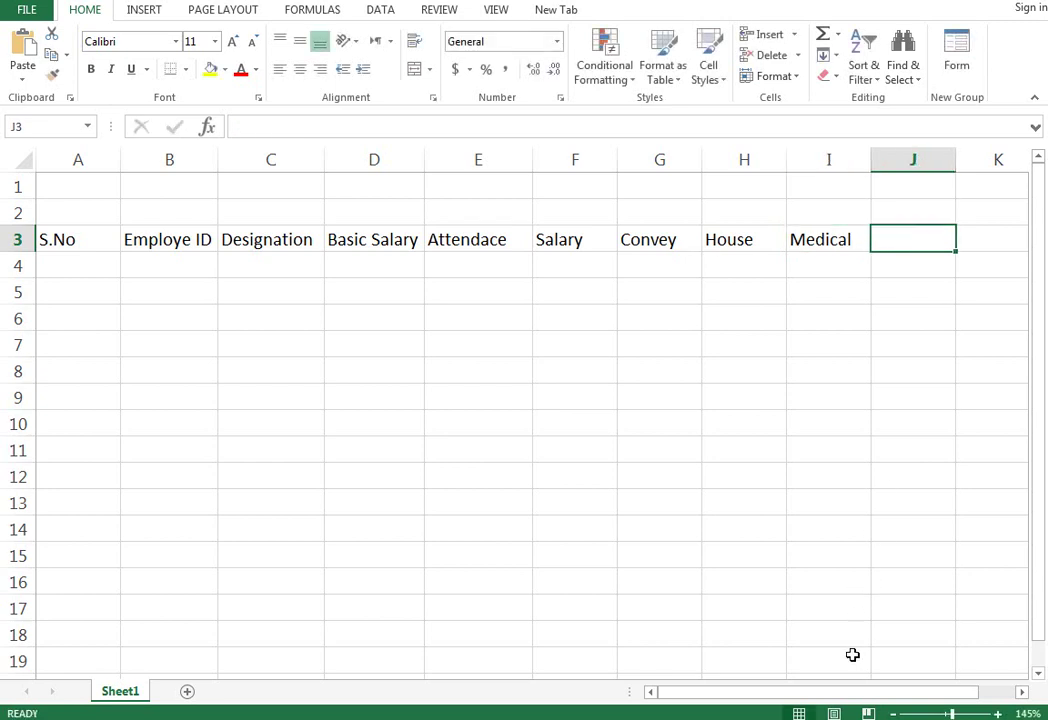
Add the Adhoc and Gross Sallary headers in J3:K3 and autofit column K.
{"action": "mouse_move", "coordinate": [847, 692]}
{"action": "left_mouse_down"}
{"action": "mouse_move", "coordinate": [926, 712]}
{"action": "mouse_move", "coordinate": [947, 701]}
{"action": "left_mouse_up"}
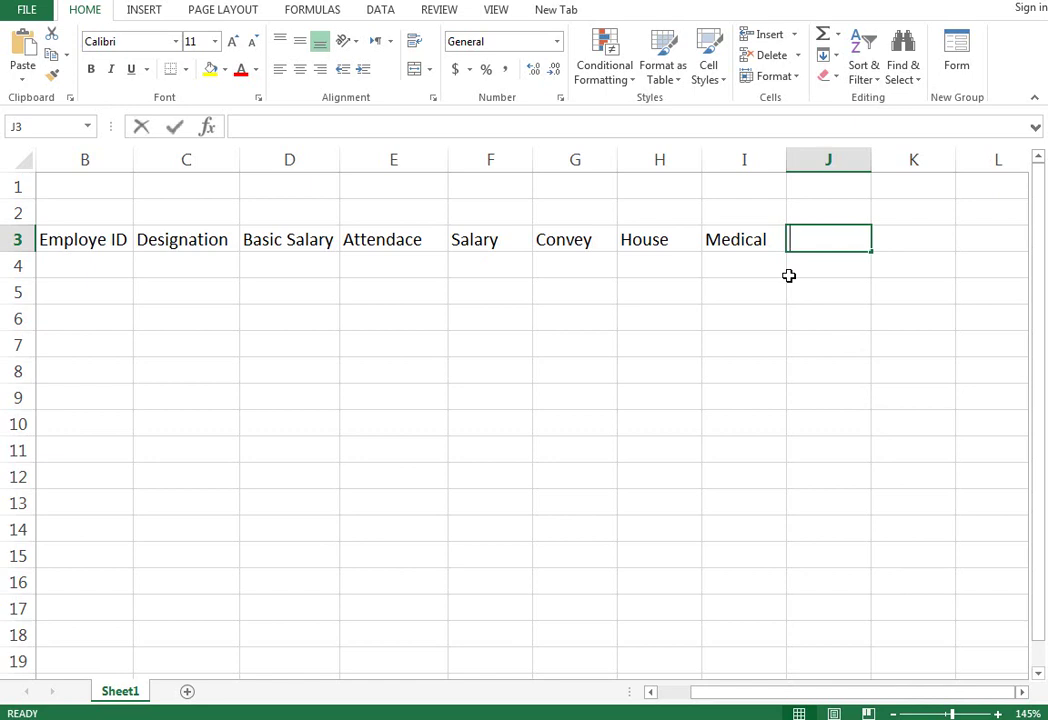
{"action": "type", "text": "Adh"}
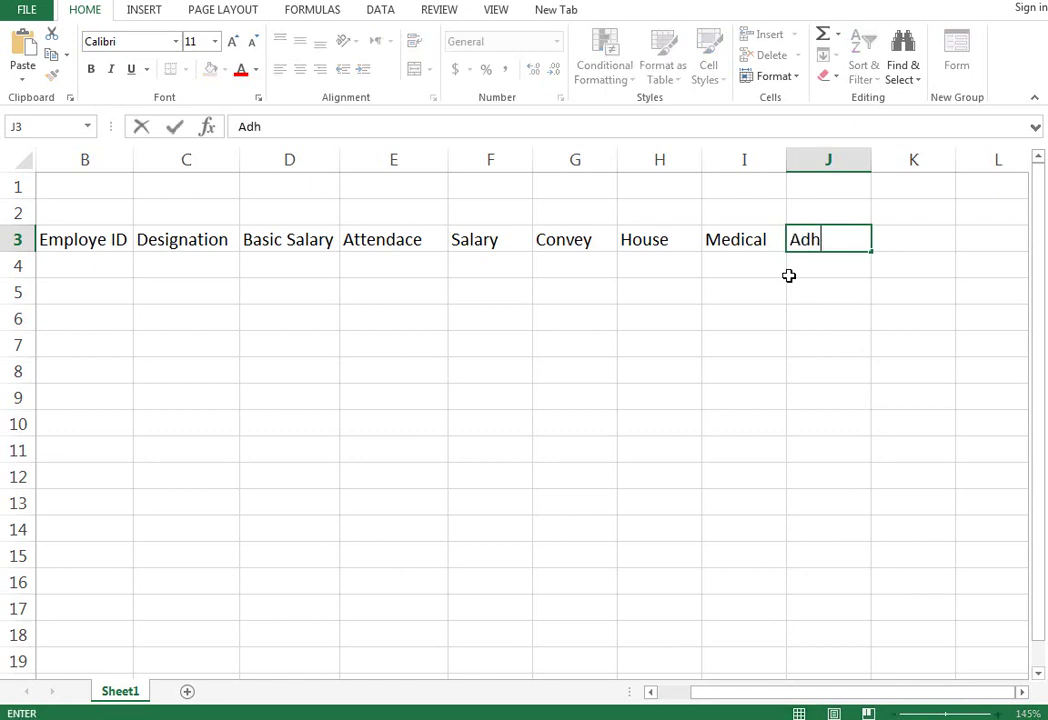
{"action": "type", "text": "oc A"}
{"action": "key", "text": "BackSpace"}
{"action": "key", "text": "Tab"}
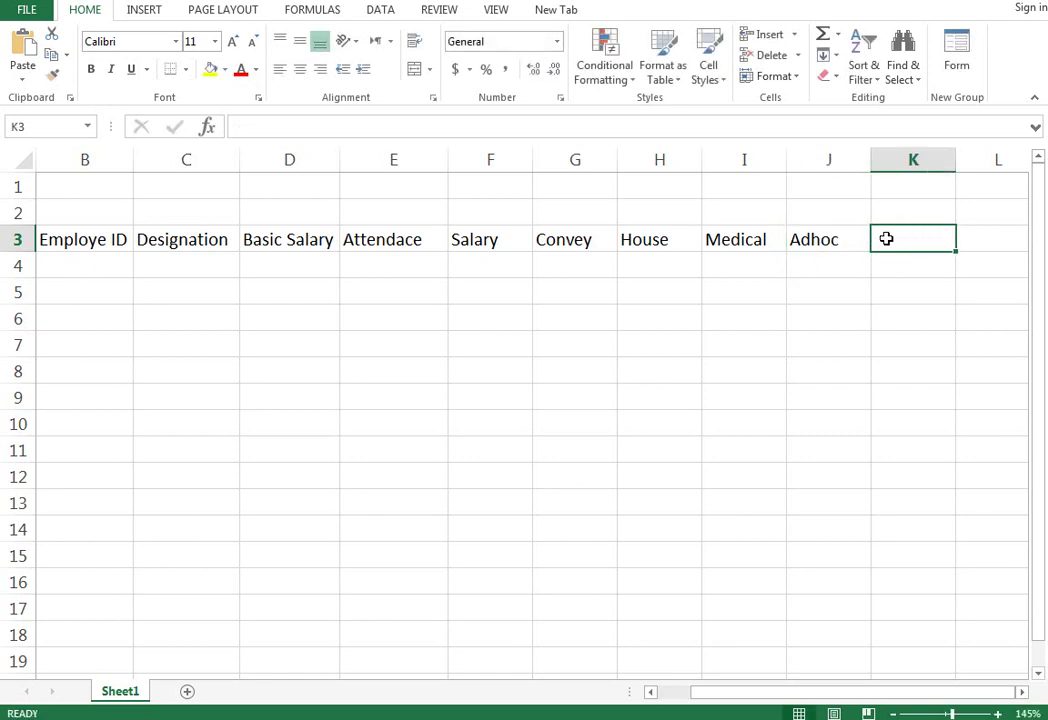
{"action": "type", "text": "G"}
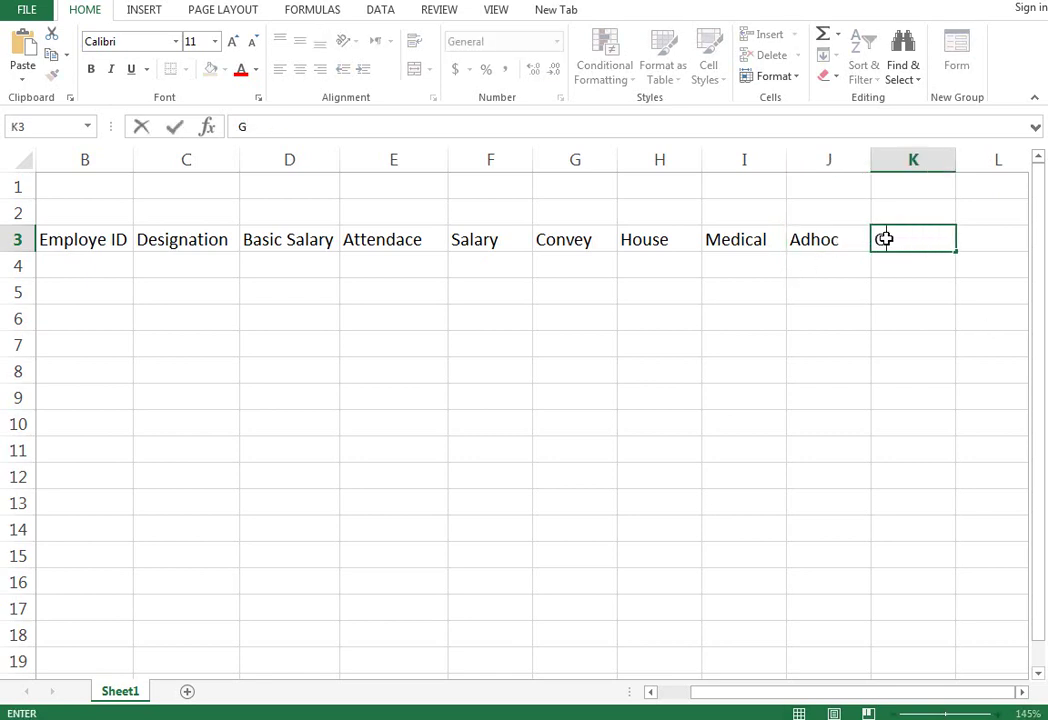
{"action": "type", "text": "ross"}
{"action": "type", "text": " Salla"}
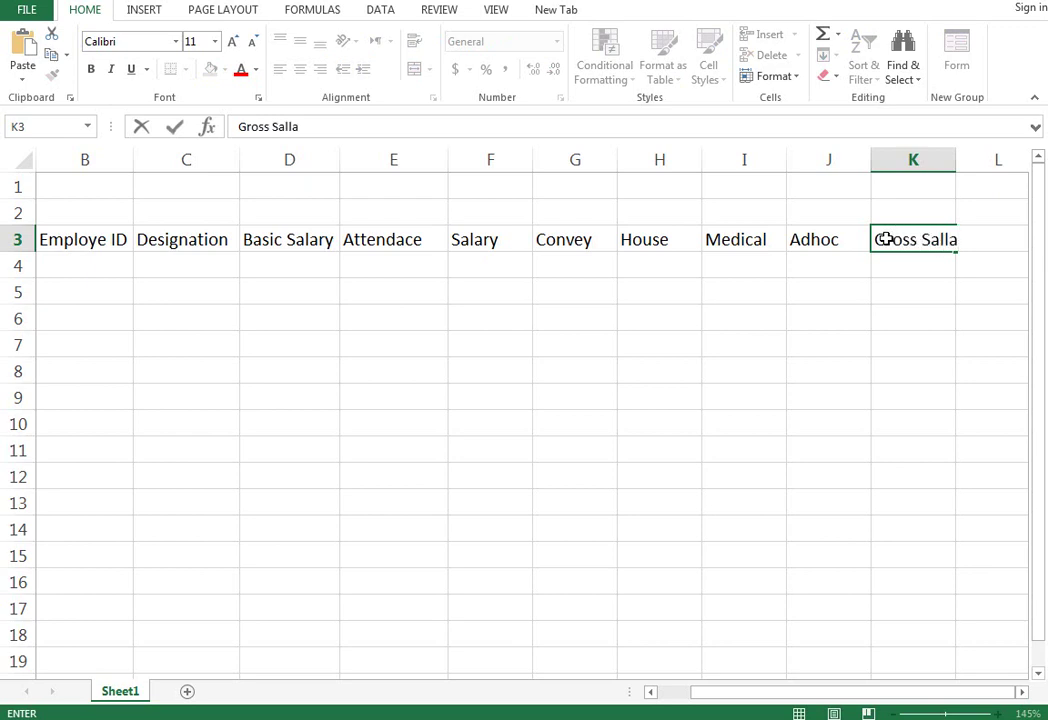
{"action": "type", "text": "ry"}
{"action": "key", "text": "Tab"}
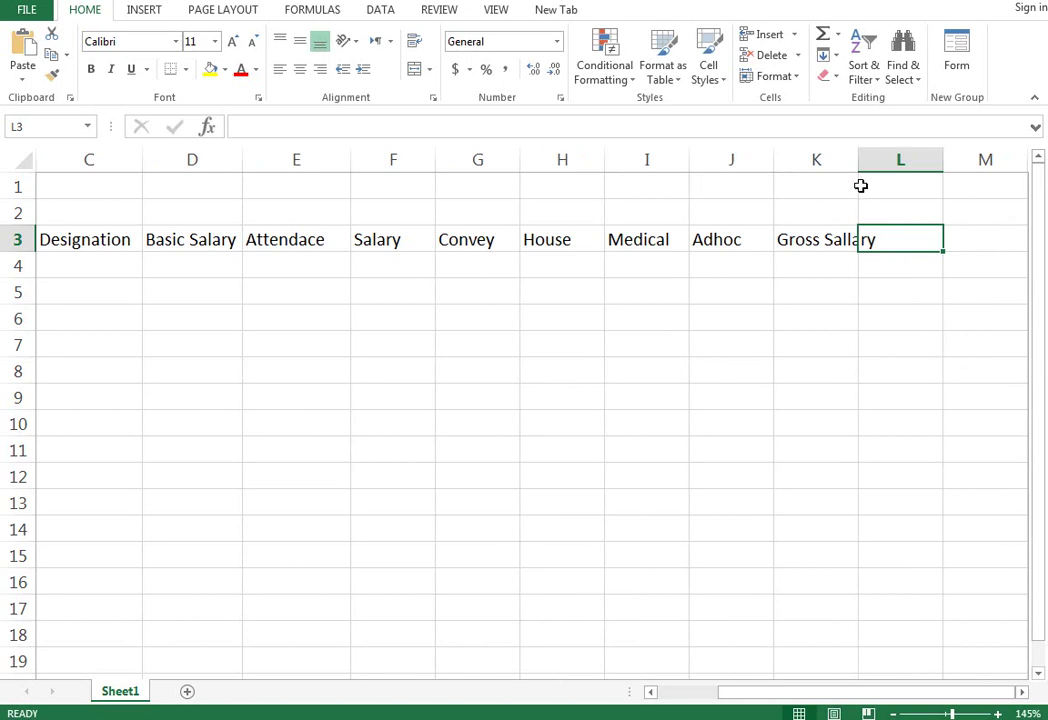
{"action": "double_click", "coordinate": [859, 159]}
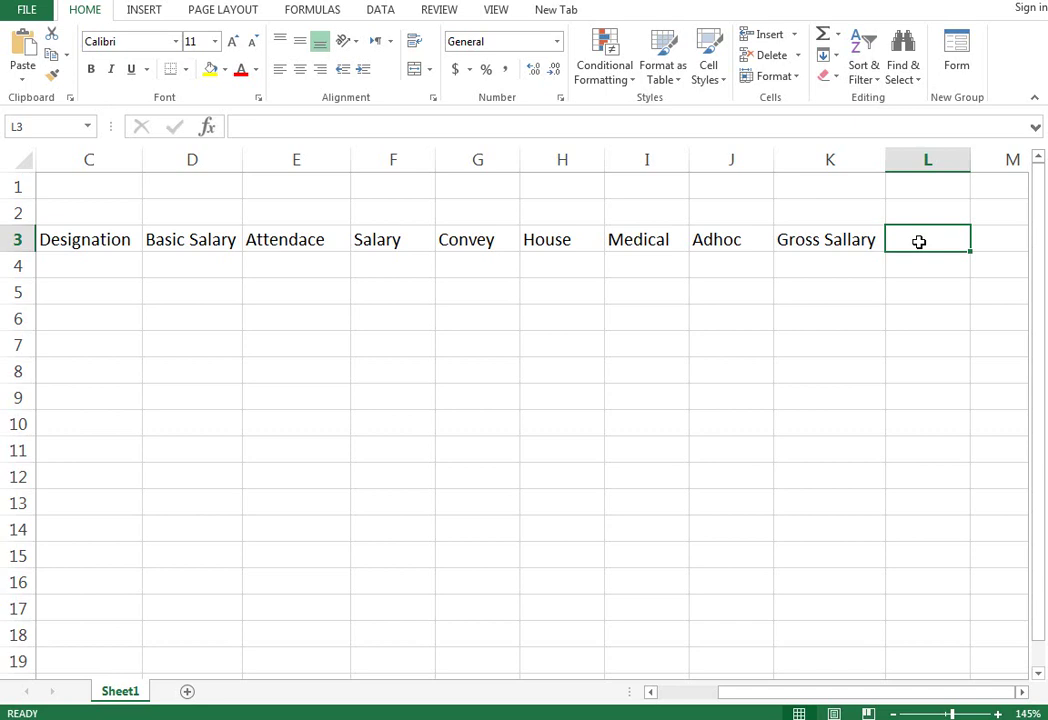
Add the G.P Fund, B.Fund, Income Tax and Net Sallary headers in L3:O3, widening column N.
{"action": "type", "text": "G"}
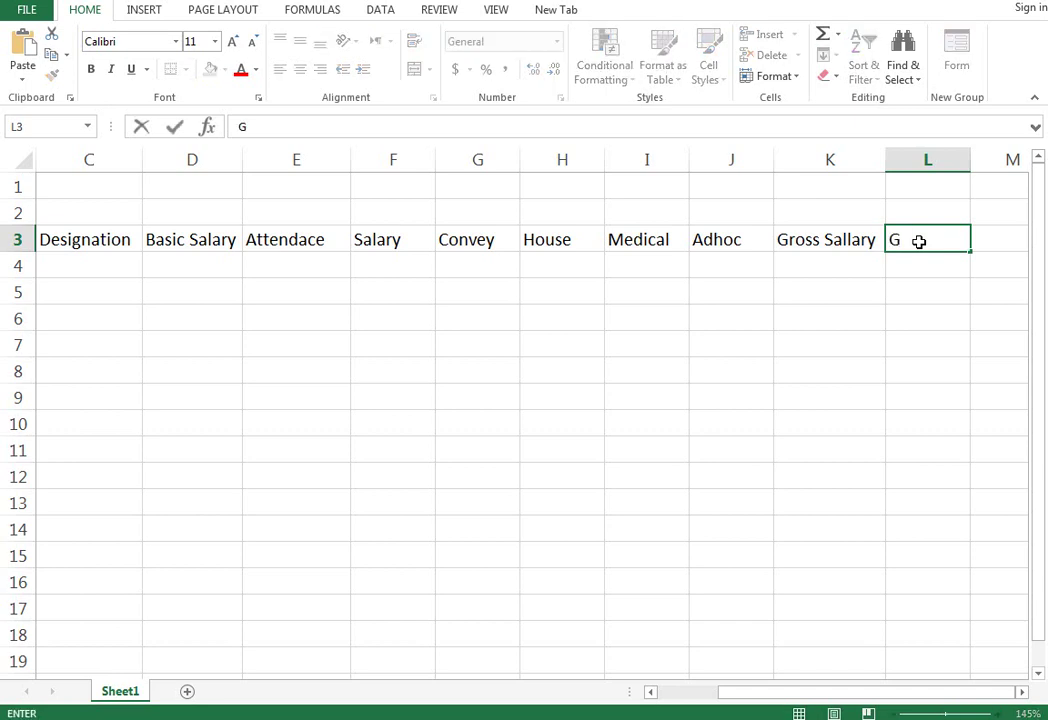
{"action": "type", "text": ".P F"}
{"action": "type", "text": "und"}
{"action": "key", "text": "Tab"}
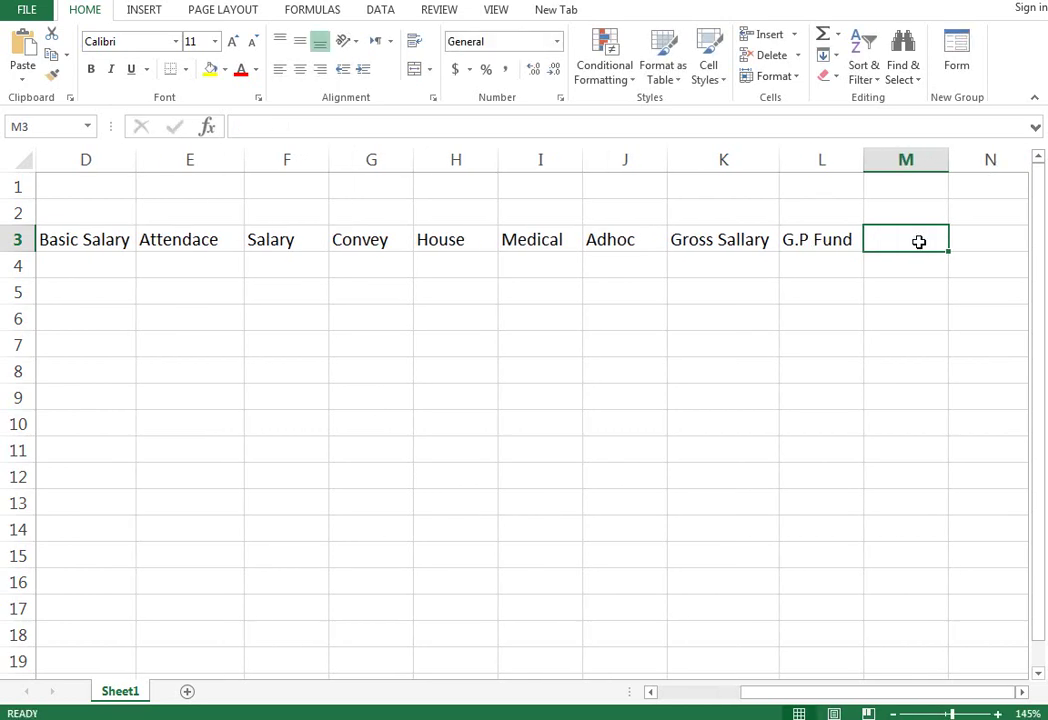
{"action": "type", "text": "B"}
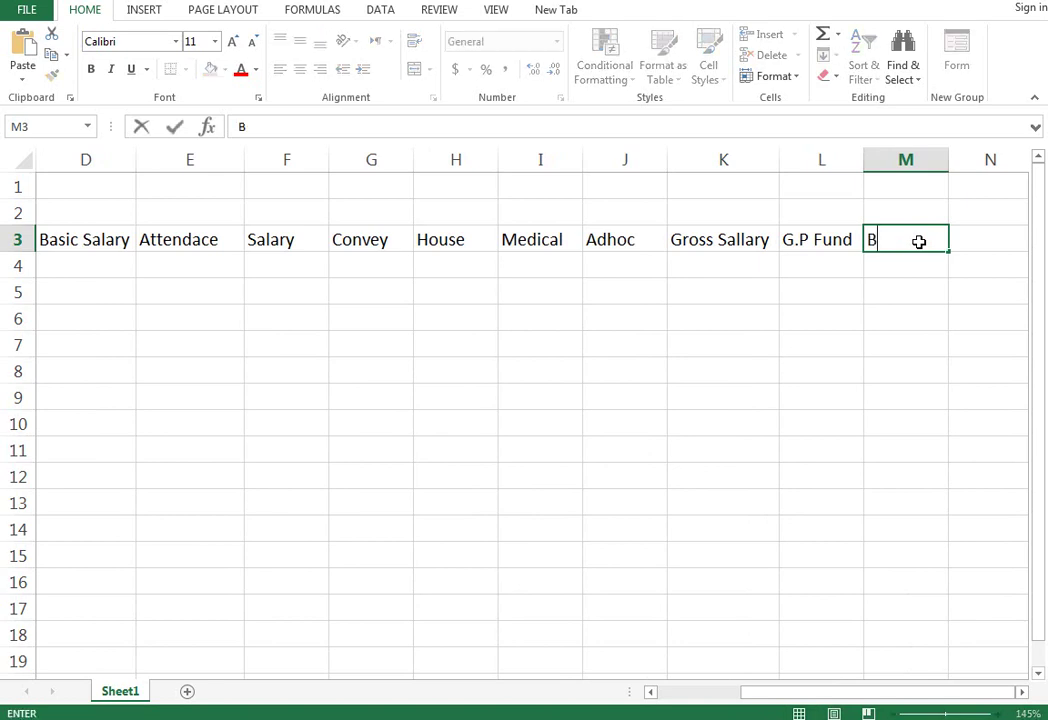
{"action": "type", "text": ".Fund"}
{"action": "key", "text": "Tab"}
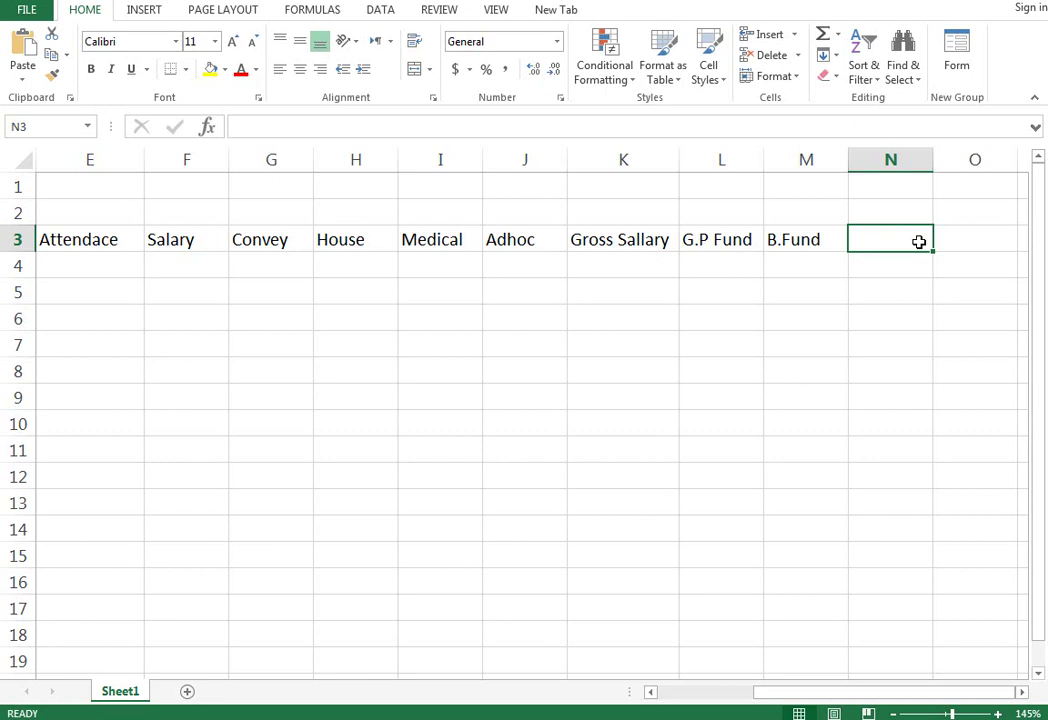
{"action": "type", "text": "In"}
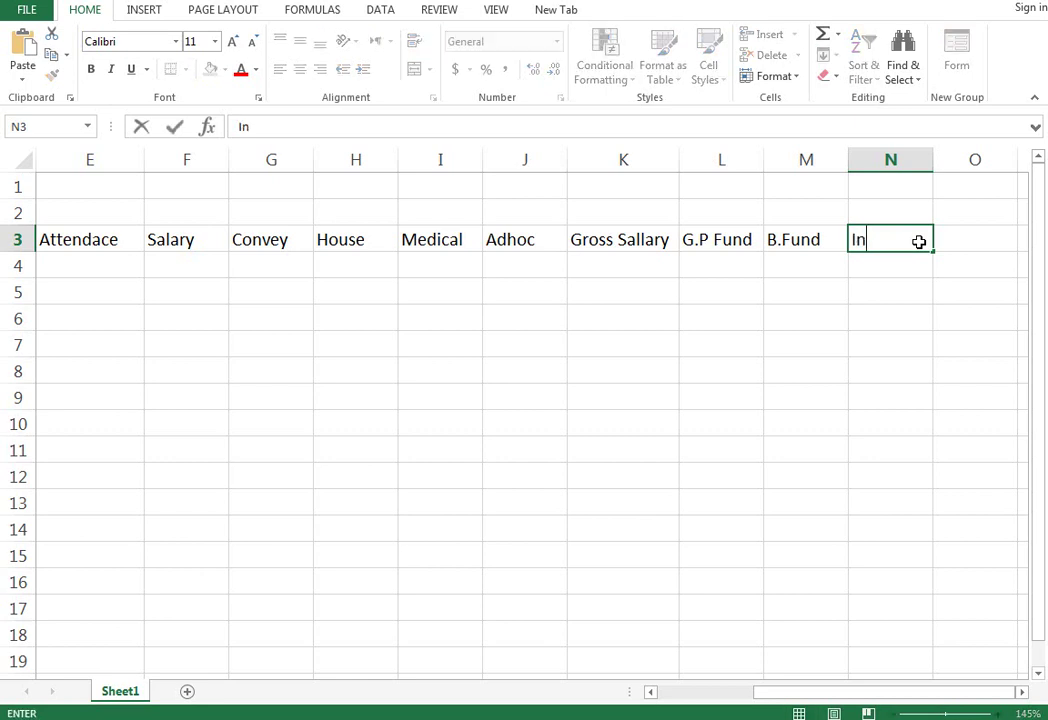
{"action": "type", "text": "come"}
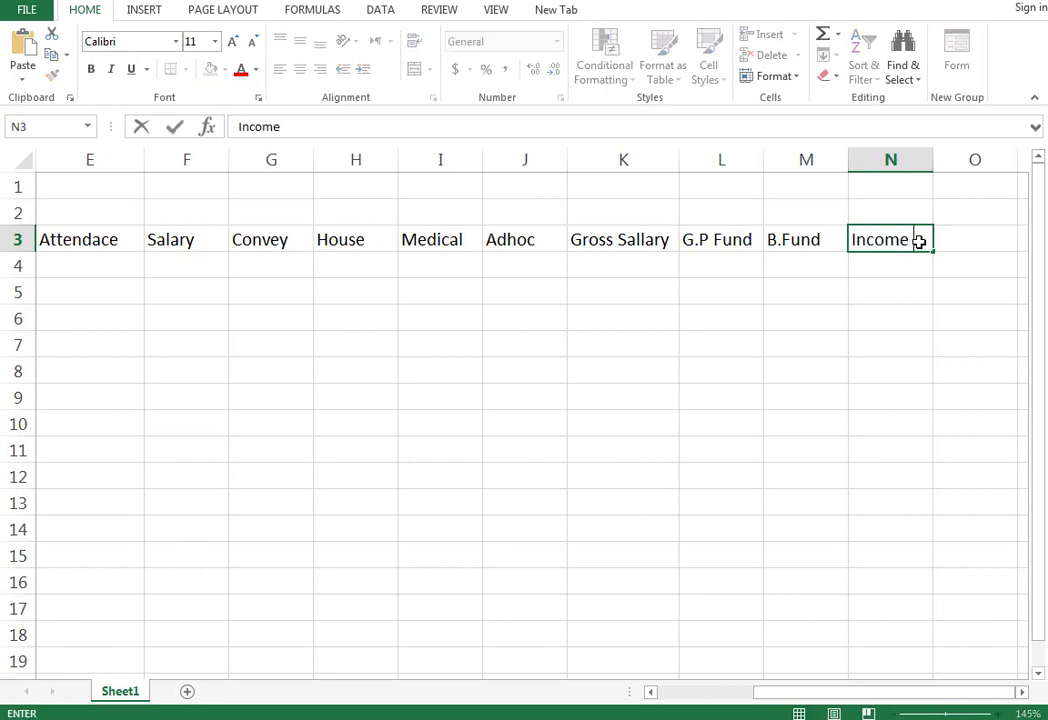
{"action": "type", "text": " Tax"}
{"action": "key", "text": "Tab"}
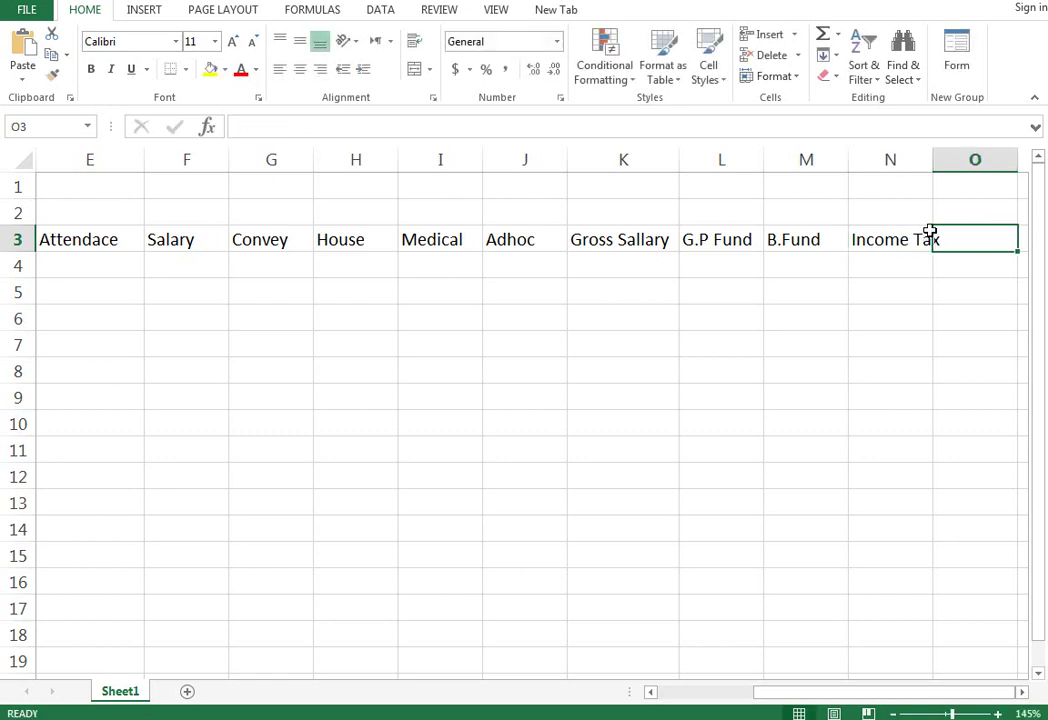
{"action": "left_click_drag", "start_coordinate": [932, 160], "coordinate": [948, 163]}
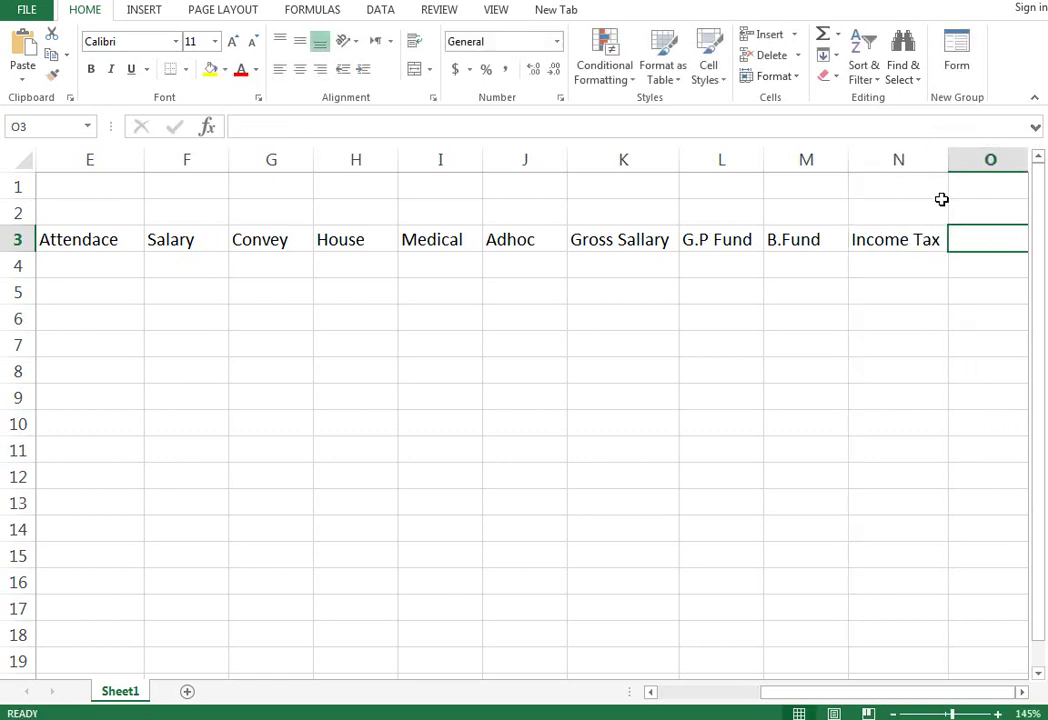
{"action": "type", "text": "Net"}
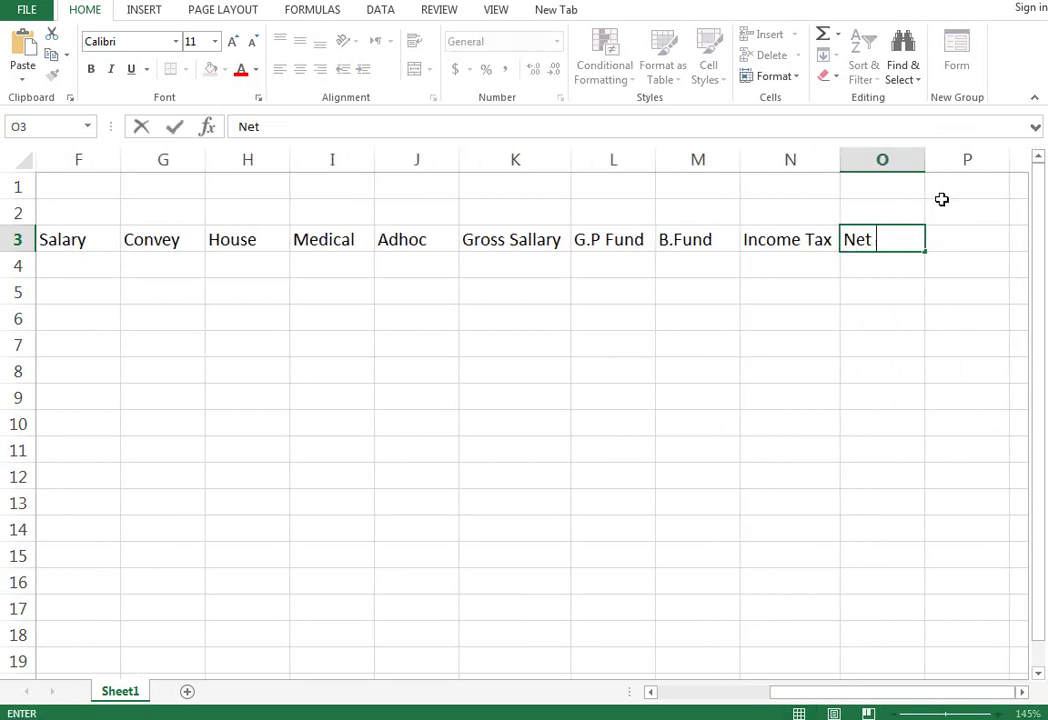
{"action": "type", "text": " Sallary"}
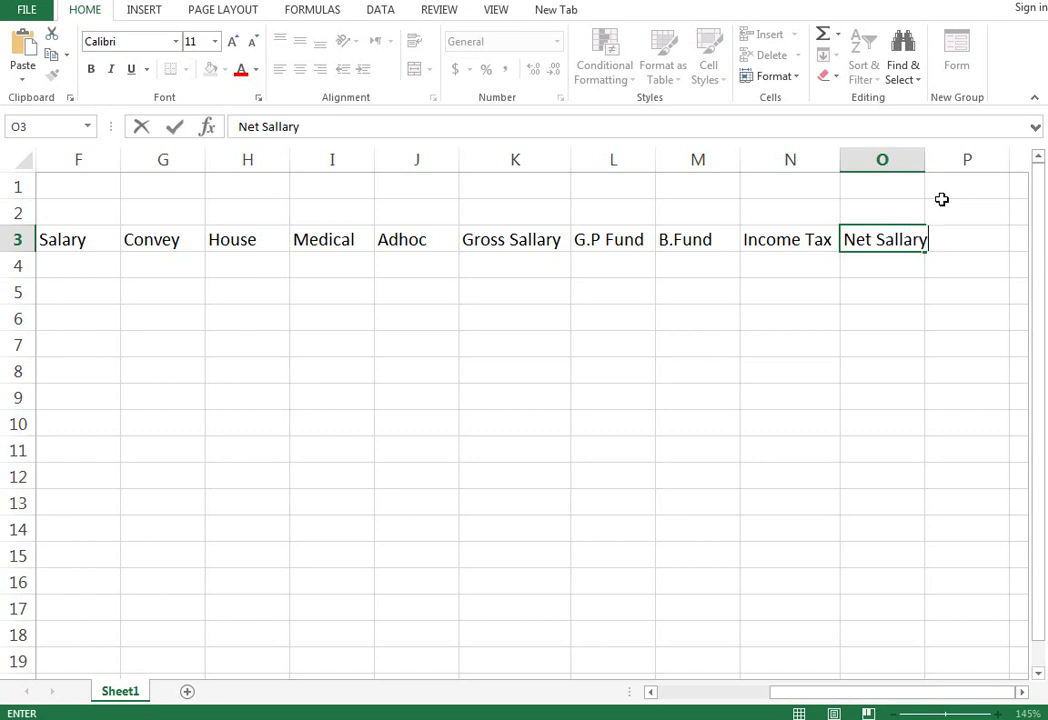
{"action": "key", "text": "Return"}
{"action": "key", "text": "Return"}
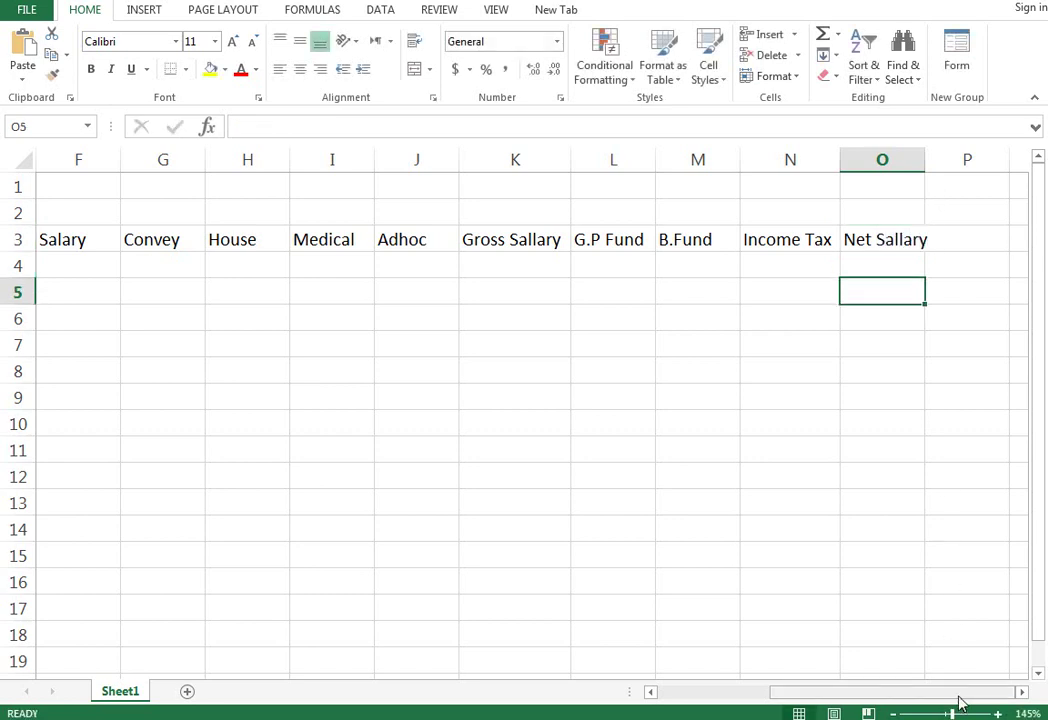
{"action": "left_click_drag", "start_coordinate": [958, 692], "coordinate": [742, 692]}
Autofit column A and merge and centre A2:O2.
{"action": "scroll", "coordinate": [697, 482], "scroll_direction": "down", "scroll_amount": 1, "text": "ctrl"}
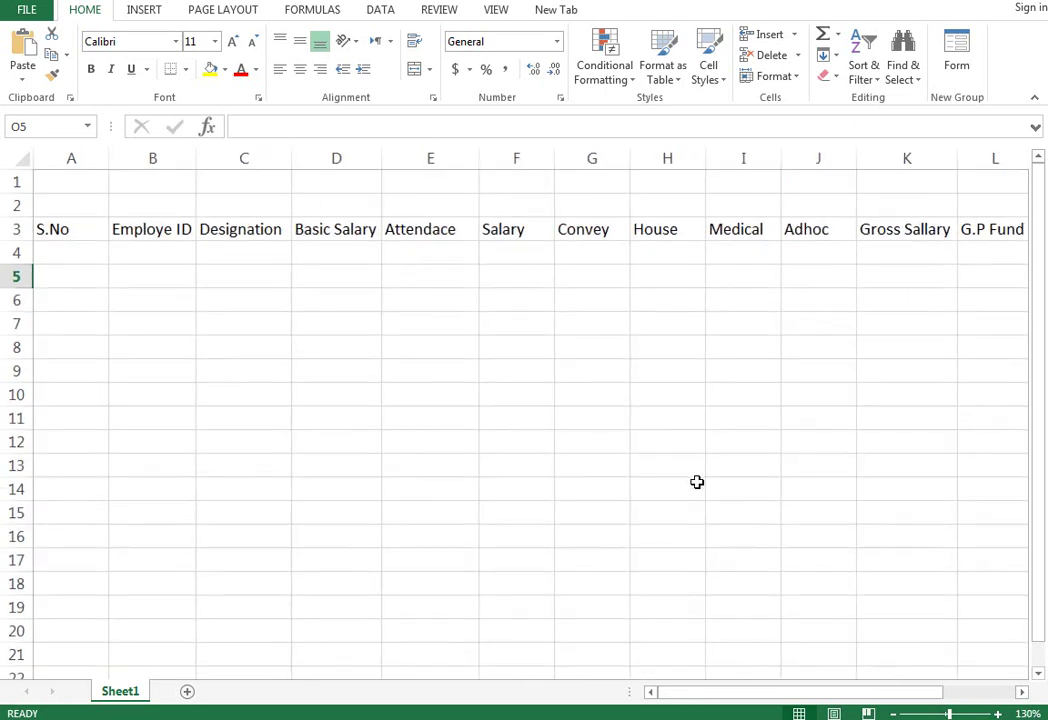
{"action": "double_click", "coordinate": [109, 160]}
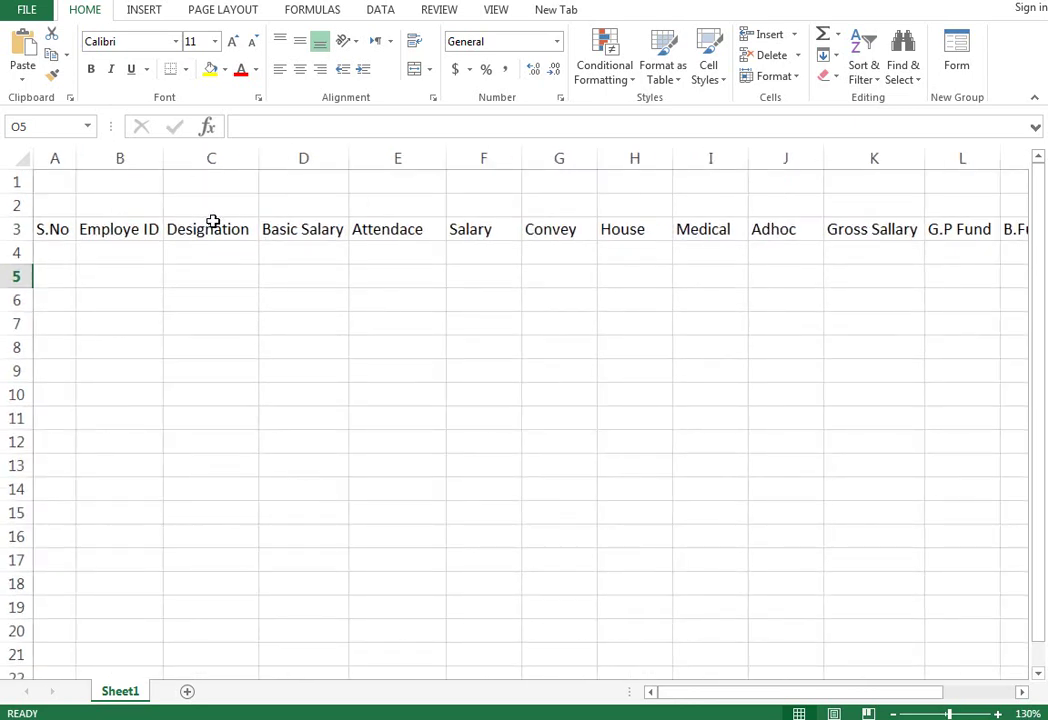
{"action": "left_click_drag", "start_coordinate": [61, 208], "coordinate": [909, 201]}
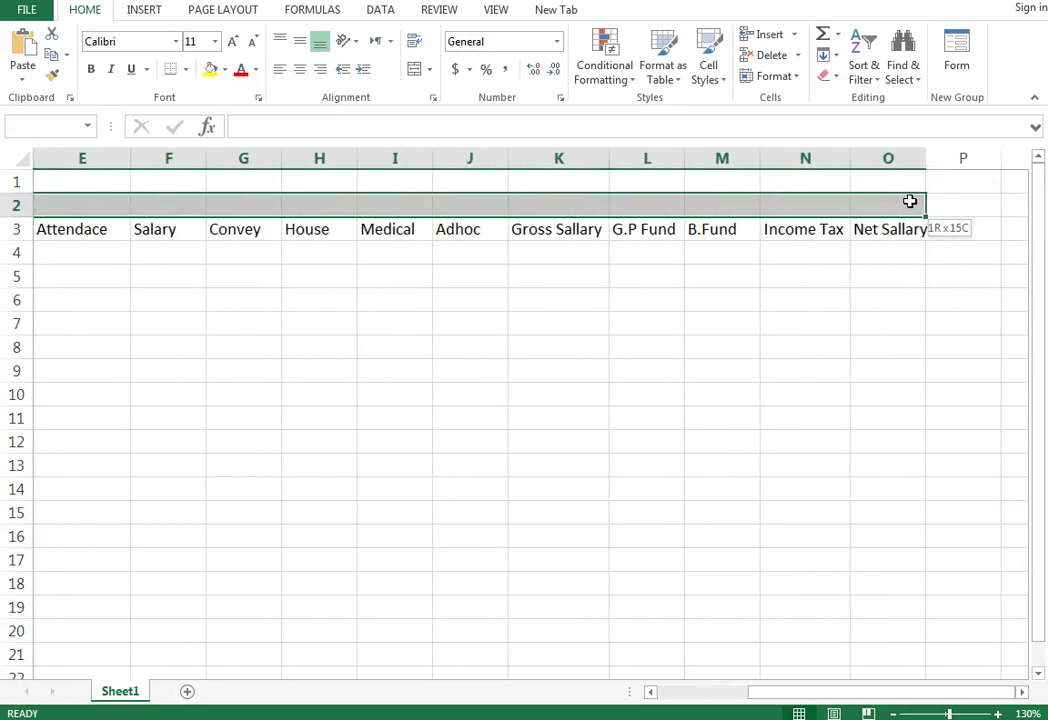
{"action": "left_click", "coordinate": [414, 69]}
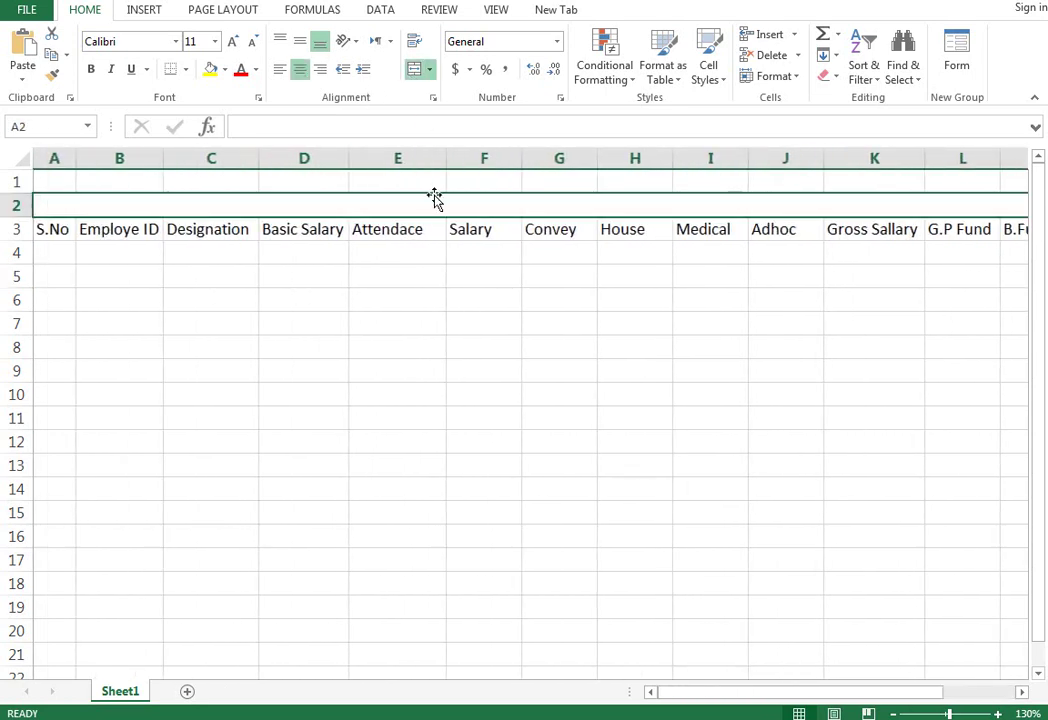
Type the title 'Employee Salary Sheet' into the merged cell.
{"action": "type", "text": "S."}
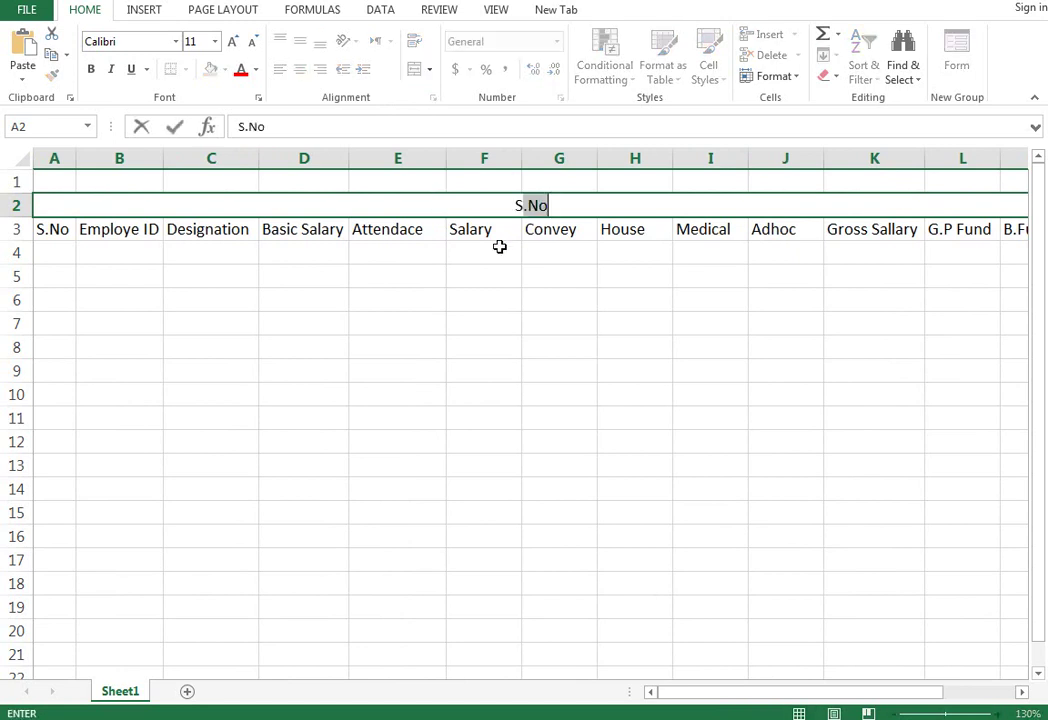
{"action": "type", "text": "a"}
{"action": "key", "text": "BackSpace"}
{"action": "key", "text": "BackSpace"}
{"action": "type", "text": "W"}
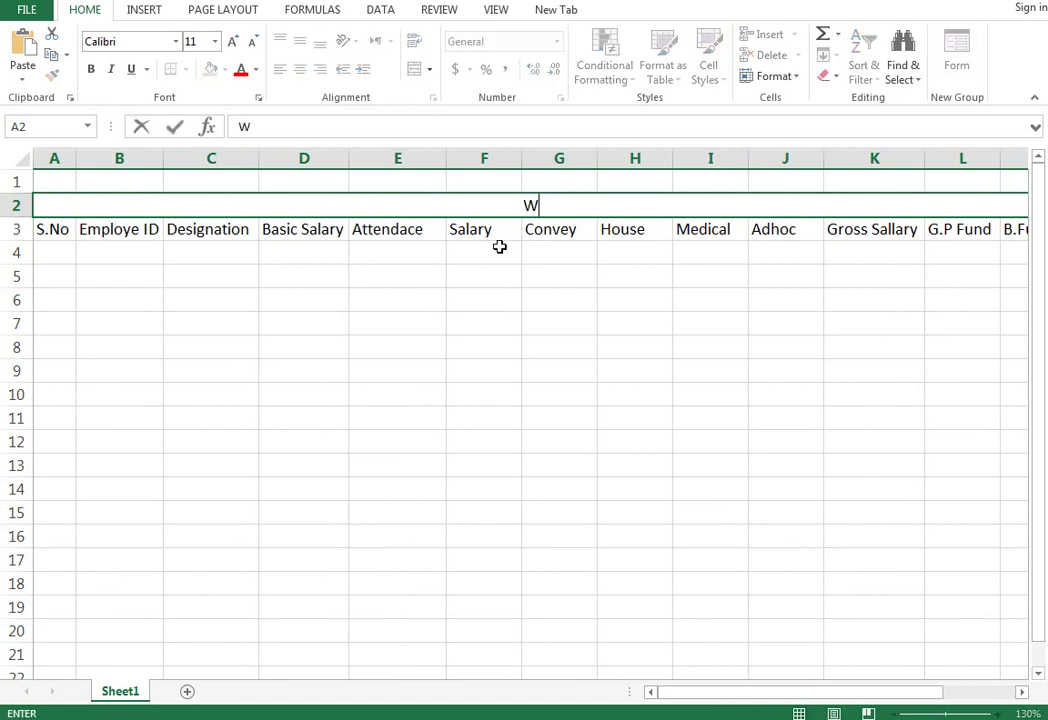
{"action": "key", "text": "BackSpace"}
{"action": "type", "text": "Employ"}
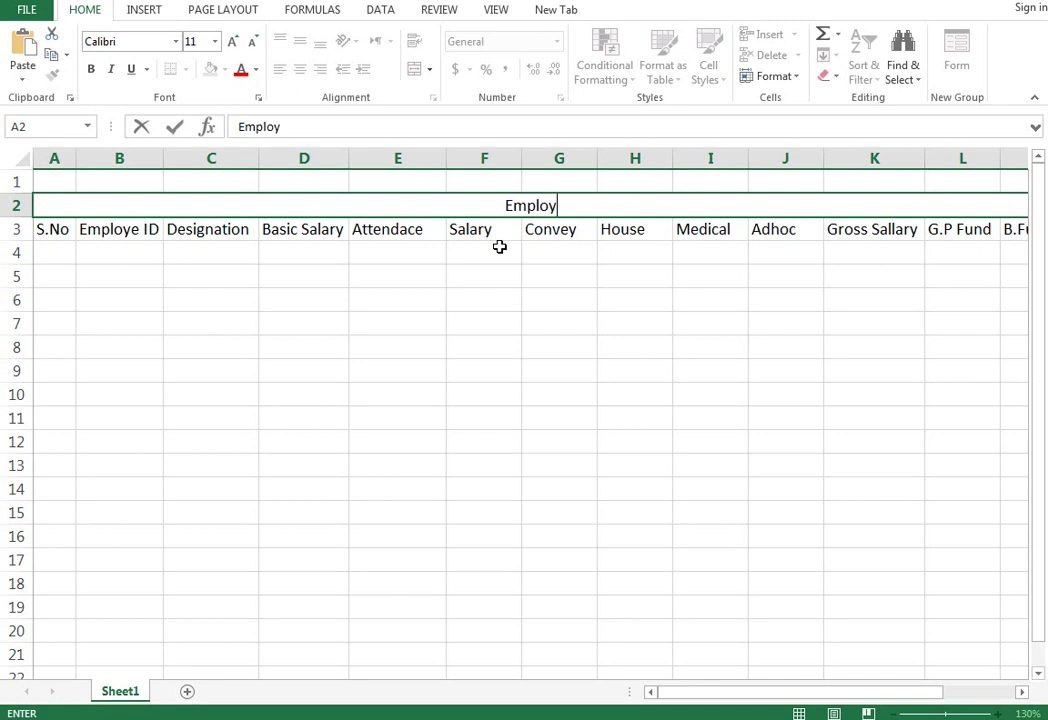
{"action": "type", "text": "ee Sala"}
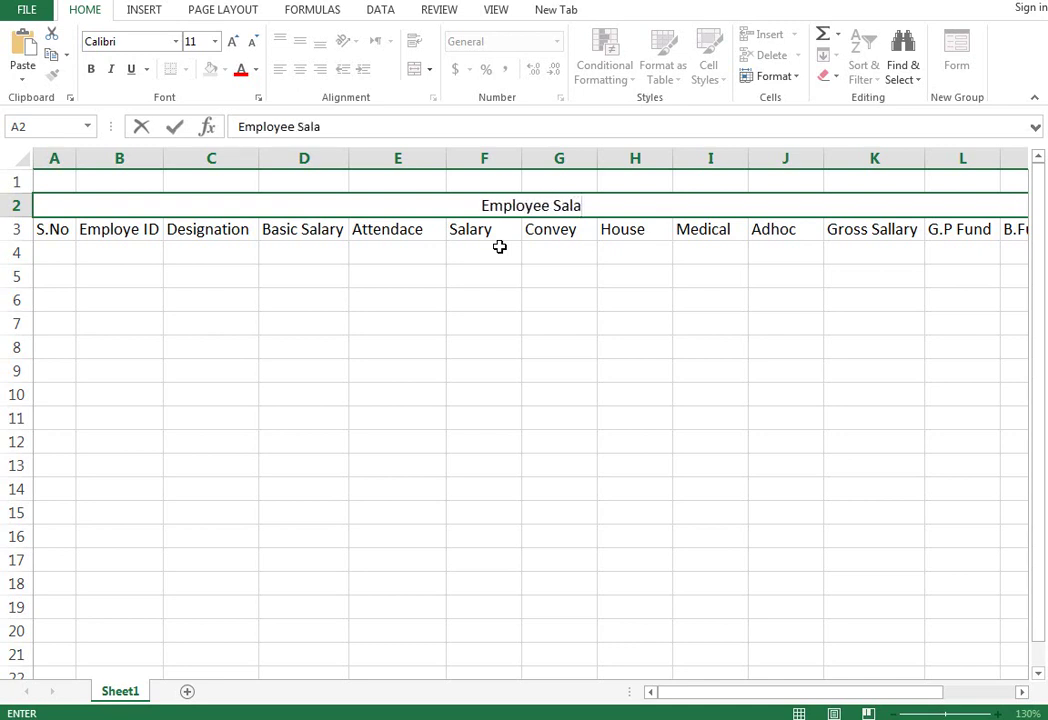
{"action": "type", "text": "ry Shee"}
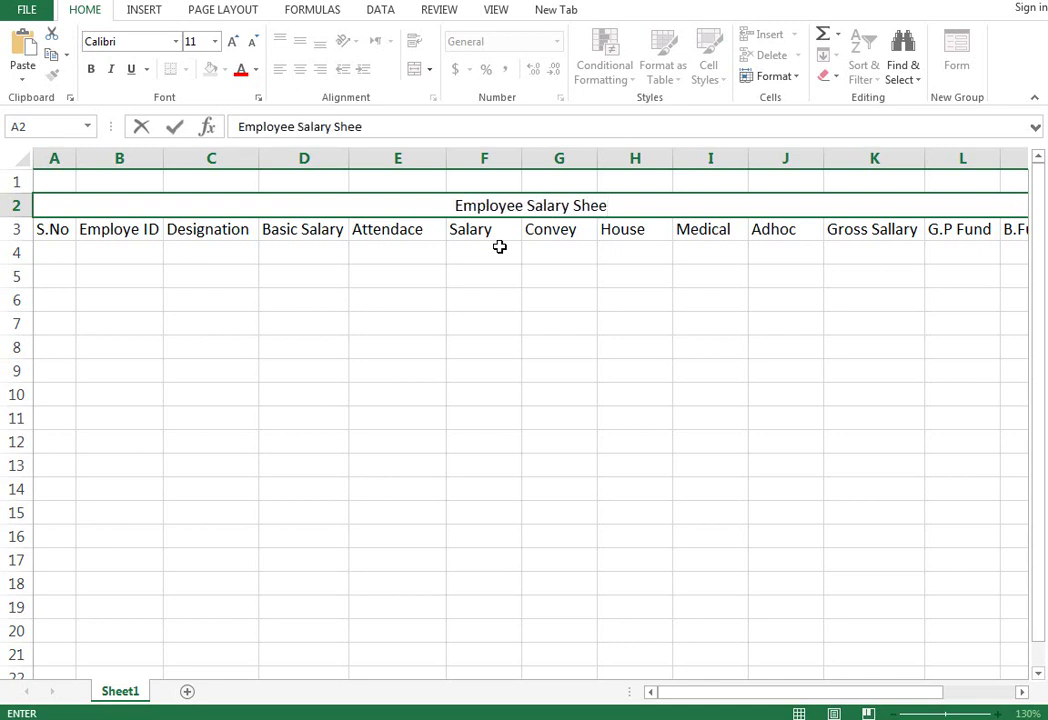
{"action": "type", "text": "t"}
Make the title bold, 16-point white text on a purple fill.
{"action": "left_click", "coordinate": [630, 250]}
{"action": "left_click", "coordinate": [618, 206]}
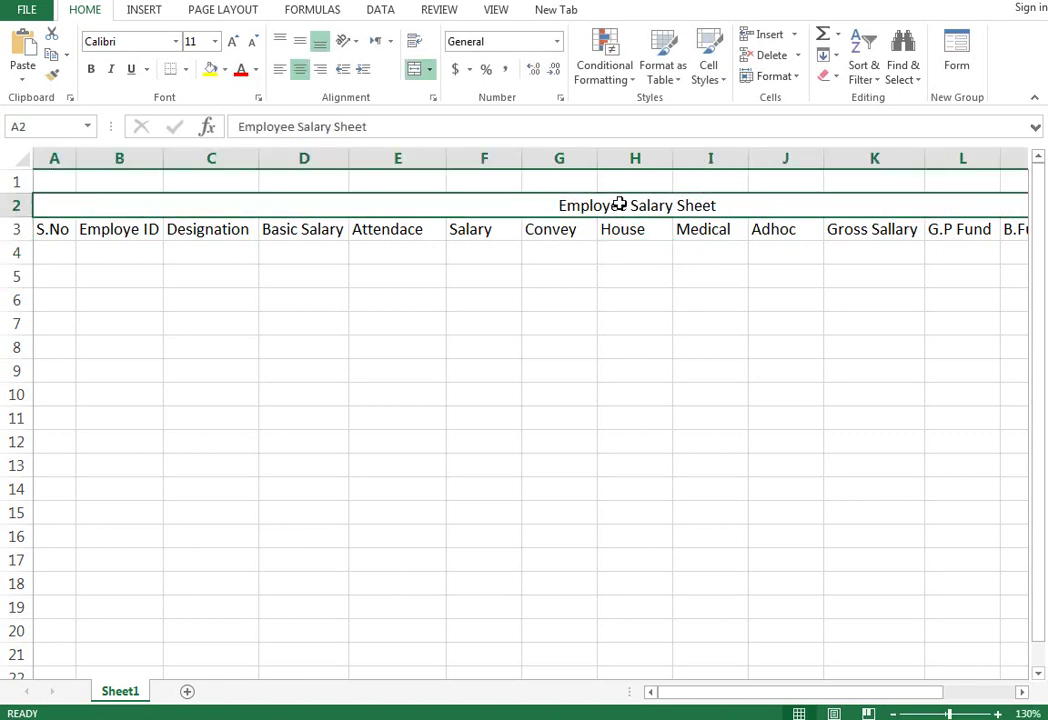
{"action": "left_click", "coordinate": [90, 68]}
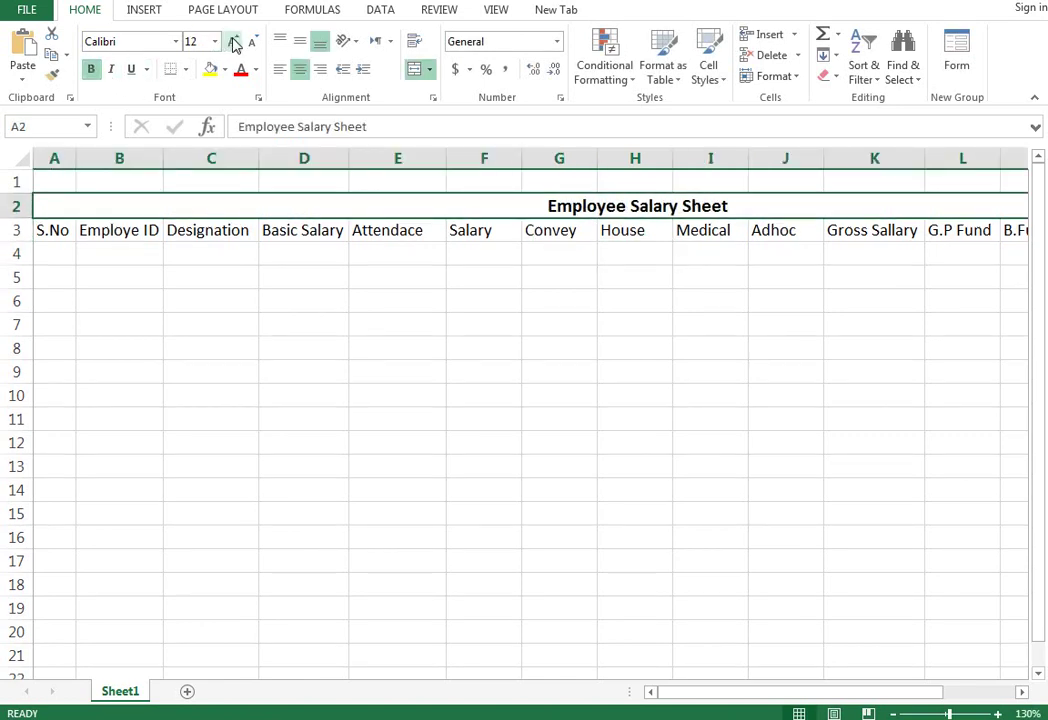
{"action": "left_click", "coordinate": [233, 42]}
{"action": "left_click", "coordinate": [233, 42]}
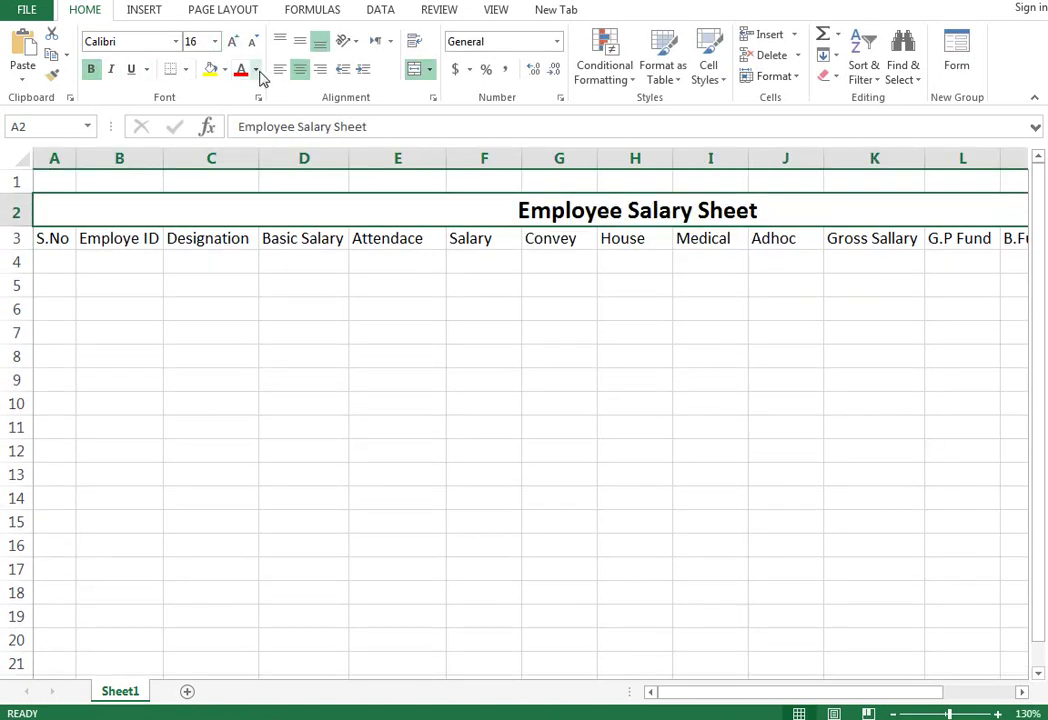
{"action": "left_click", "coordinate": [257, 72]}
{"action": "left_click", "coordinate": [225, 69]}
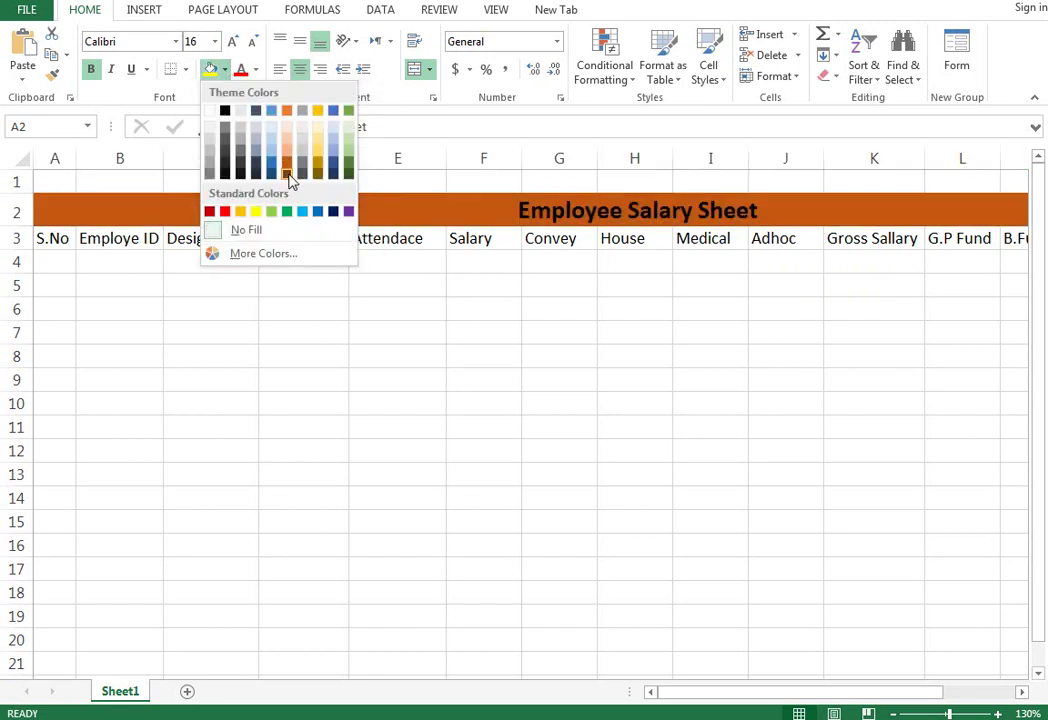
{"action": "left_click", "coordinate": [348, 211]}
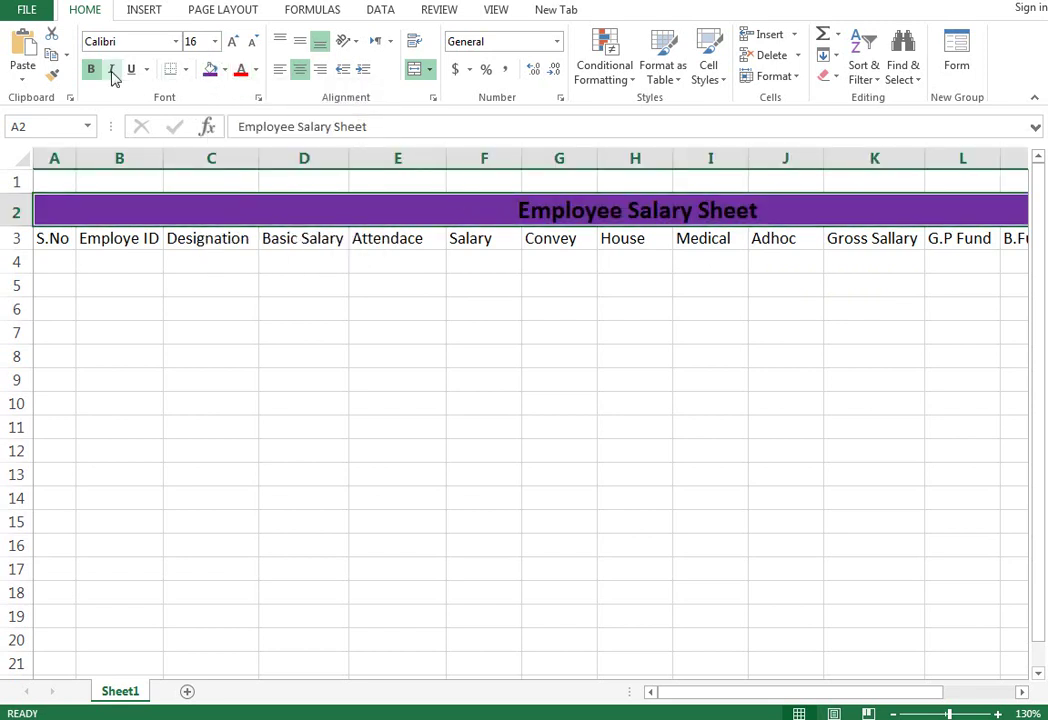
{"action": "left_click", "coordinate": [257, 70]}
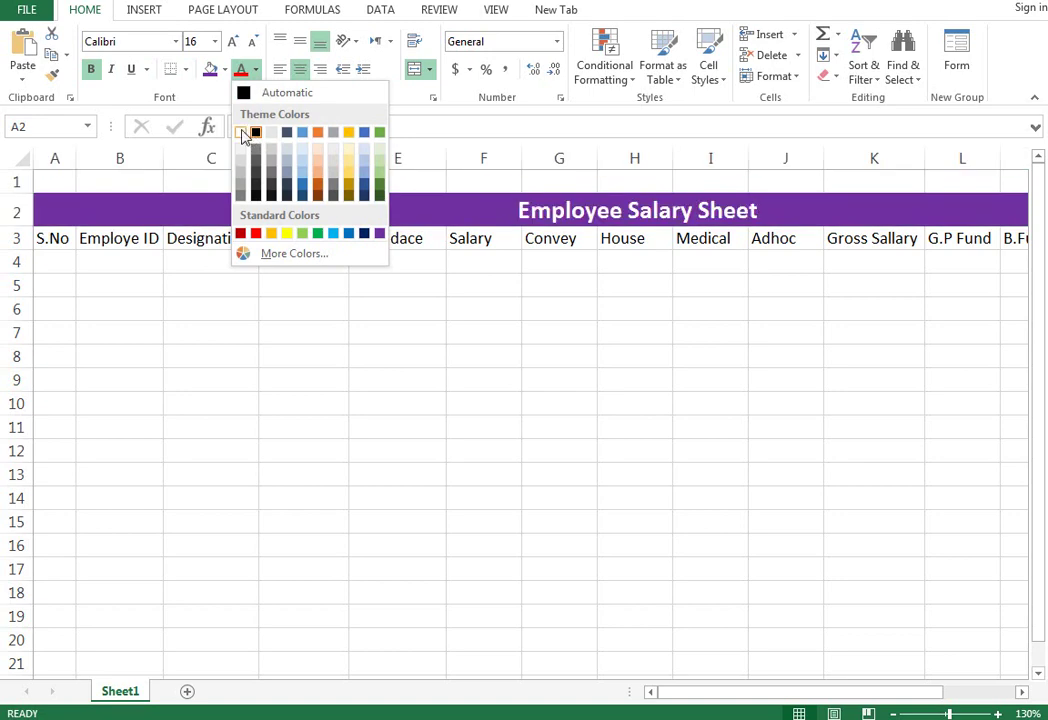
{"action": "left_click", "coordinate": [243, 133]}
{"action": "left_click", "coordinate": [540, 243]}
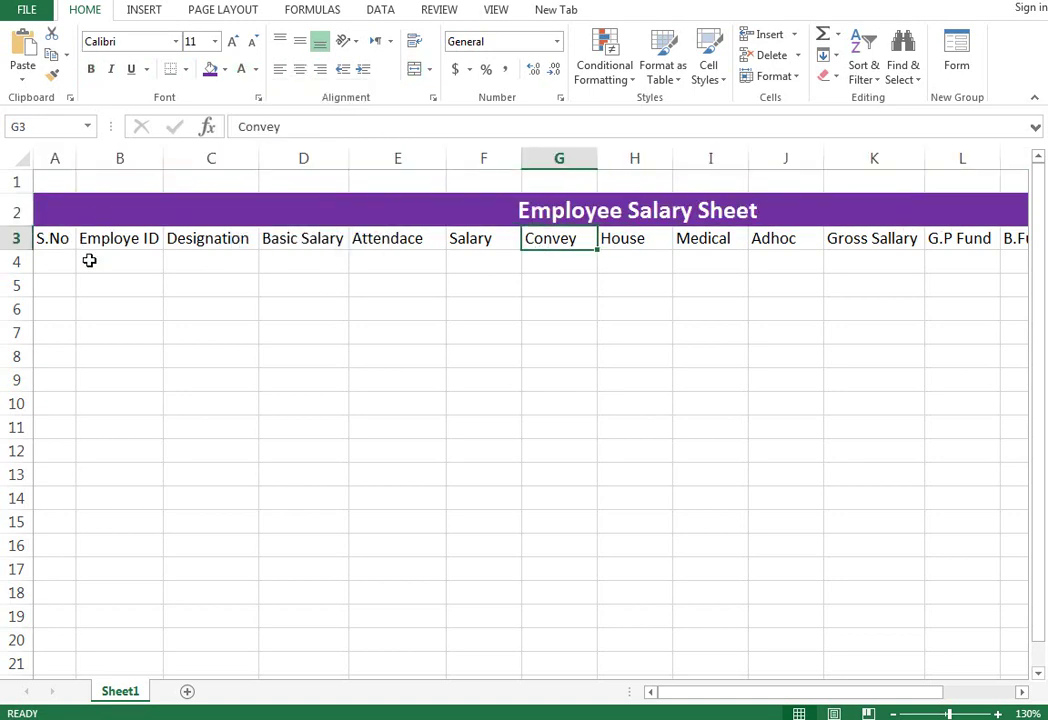
{"action": "left_click", "coordinate": [69, 259]}
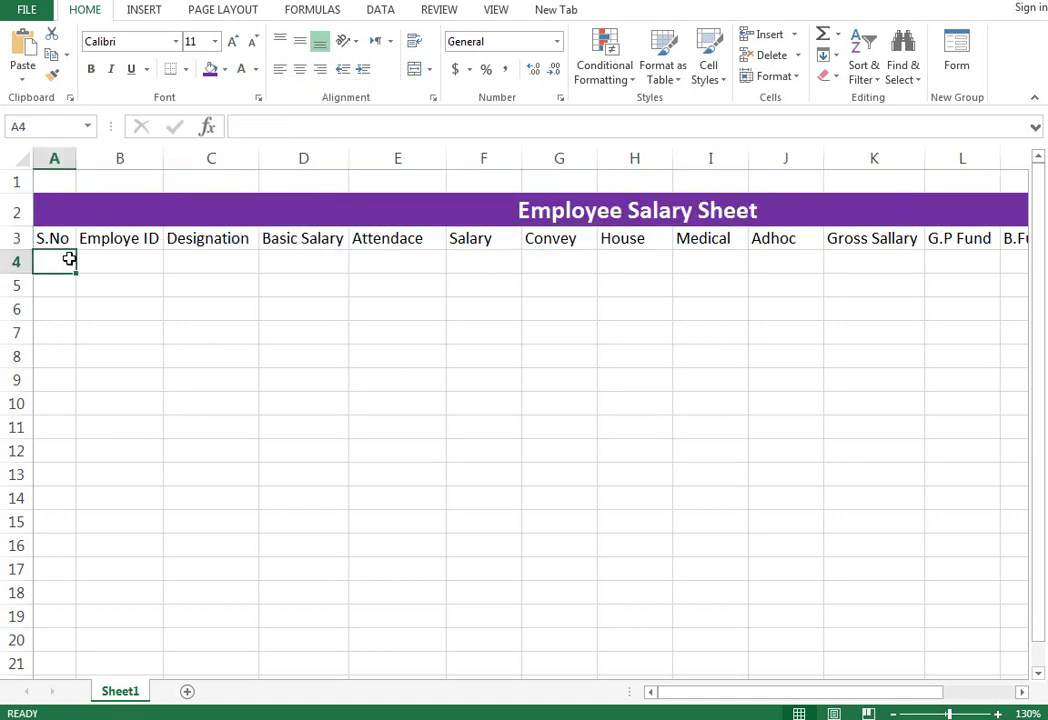
Number A4:A13 with serial numbers 1 to 10.
{"action": "type", "text": "01"}
{"action": "left_click", "coordinate": [122, 283]}
{"action": "left_click", "coordinate": [60, 269]}
{"action": "left_click_drag", "start_coordinate": [74, 272], "coordinate": [64, 479]}
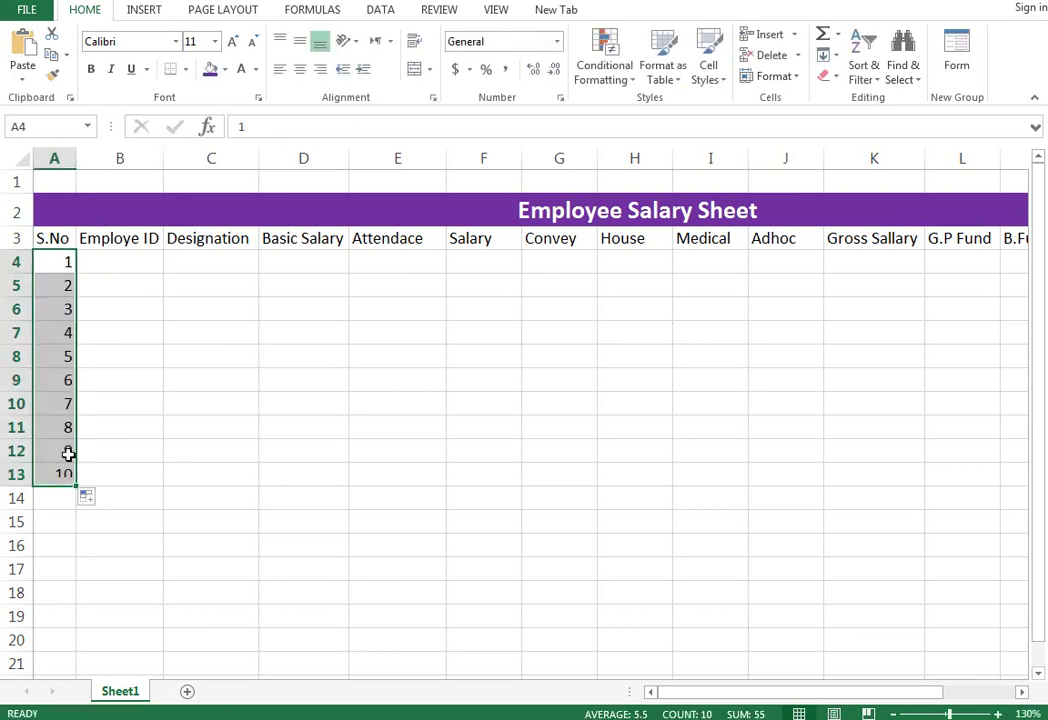
Fill employee IDs AK001 through AK010 down B4:B13.
{"action": "left_click", "coordinate": [135, 265]}
{"action": "type", "text": "A"}
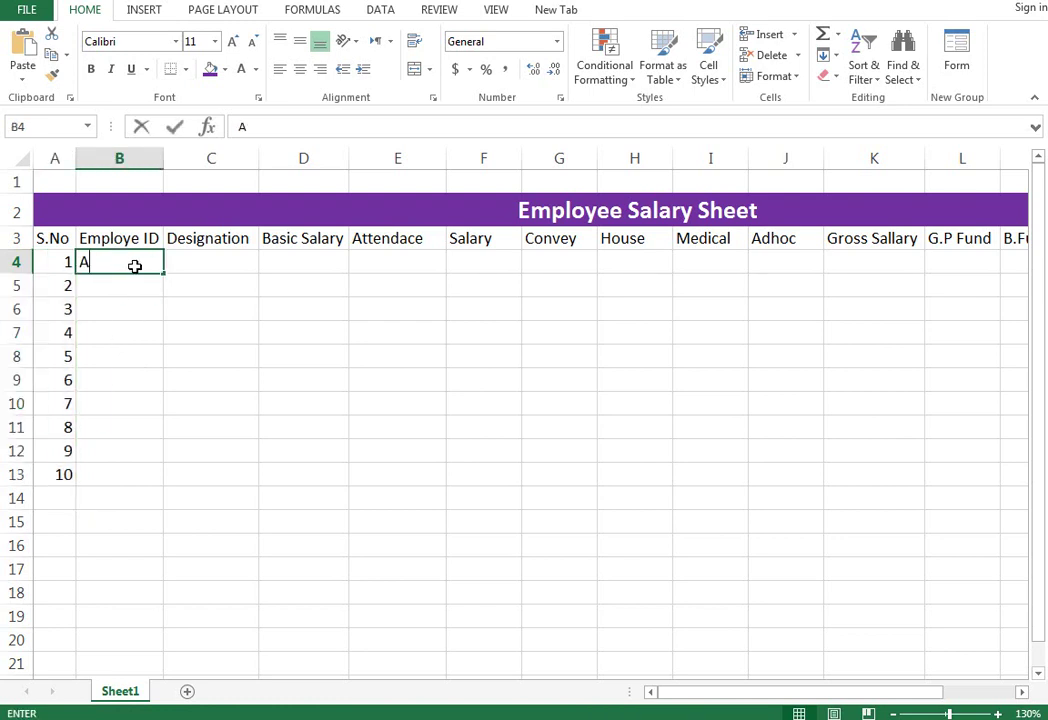
{"action": "type", "text": "K001"}
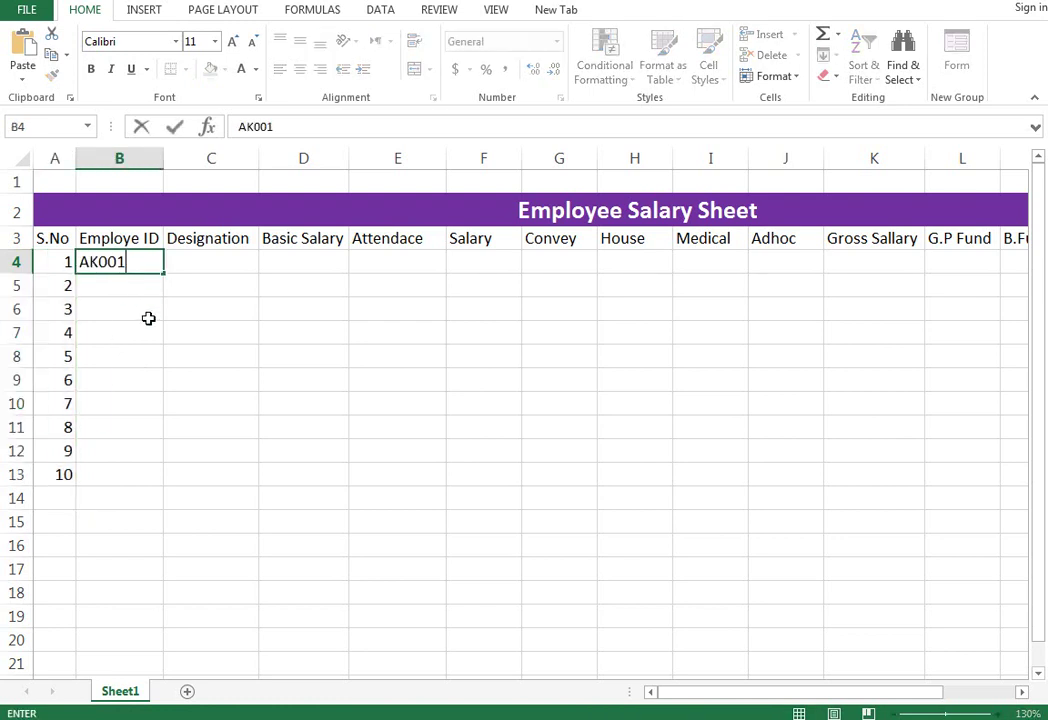
{"action": "key", "text": "Return"}
{"action": "key", "text": "Return"}
{"action": "left_click", "coordinate": [147, 265]}
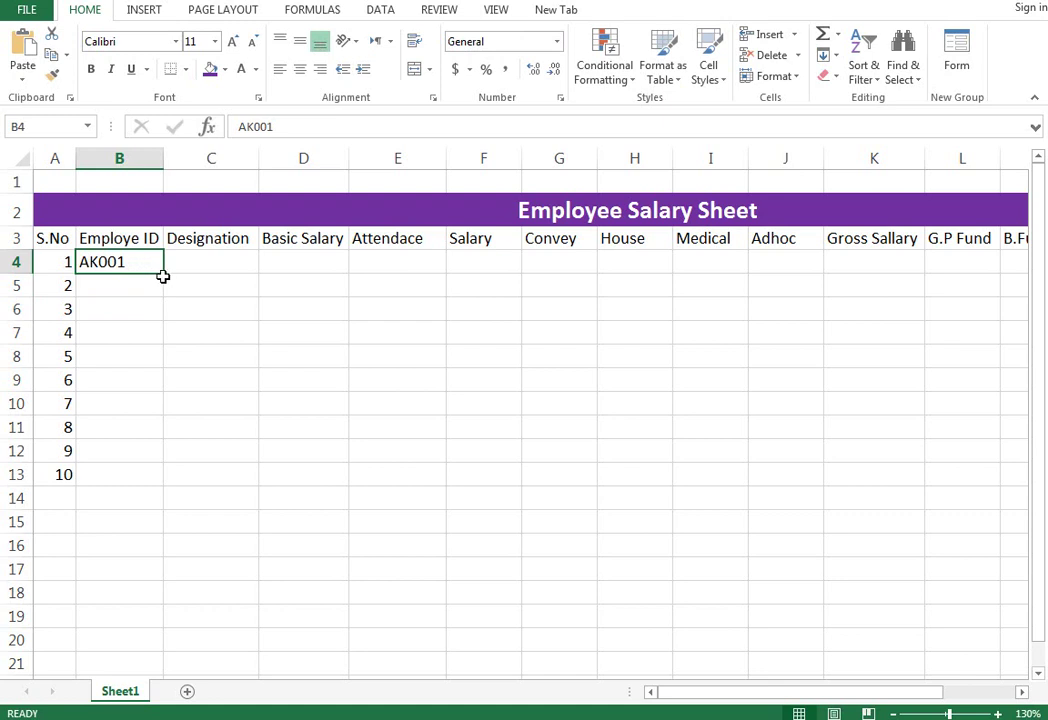
{"action": "left_click_drag", "start_coordinate": [165, 273], "coordinate": [140, 482]}
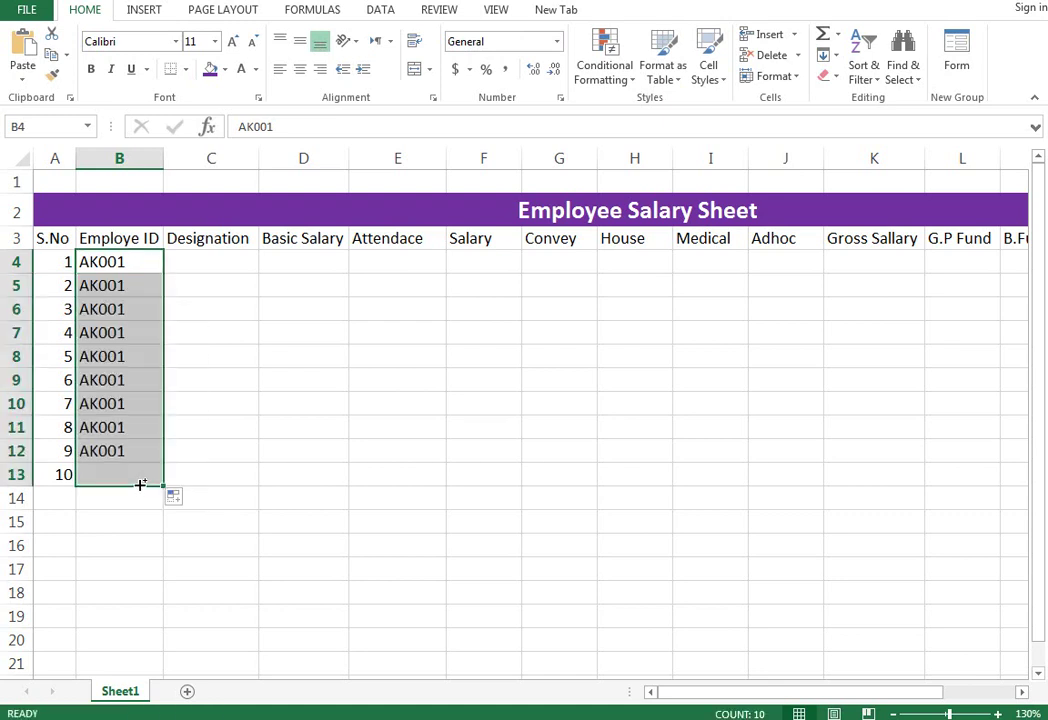
{"action": "key", "text": "ctrl+z"}
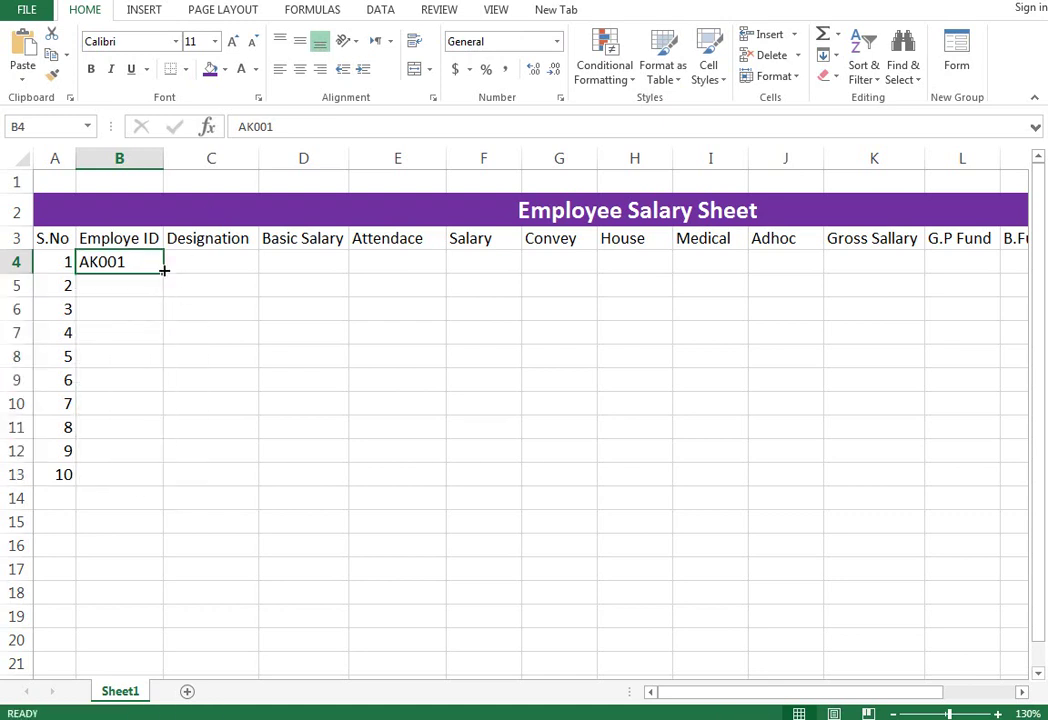
{"action": "left_click_drag", "start_coordinate": [164, 273], "coordinate": [157, 478]}
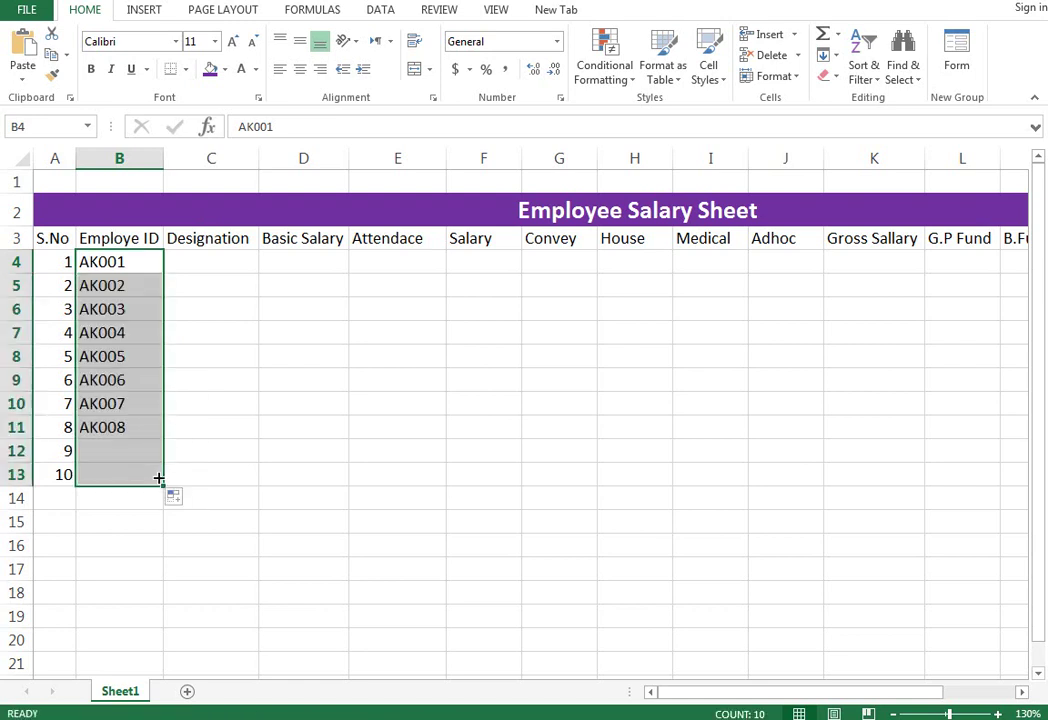
{"action": "left_click", "coordinate": [229, 264]}
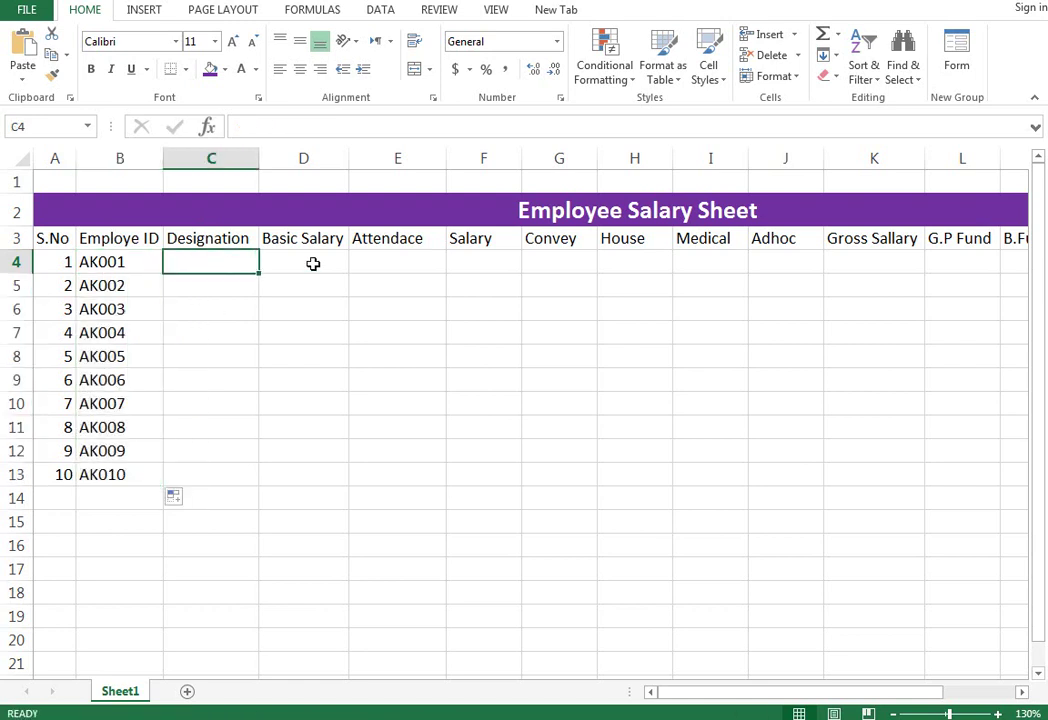
Enter designations Admin, Clerk and Manager in C4:C6.
{"action": "type", "text": "Adm"}
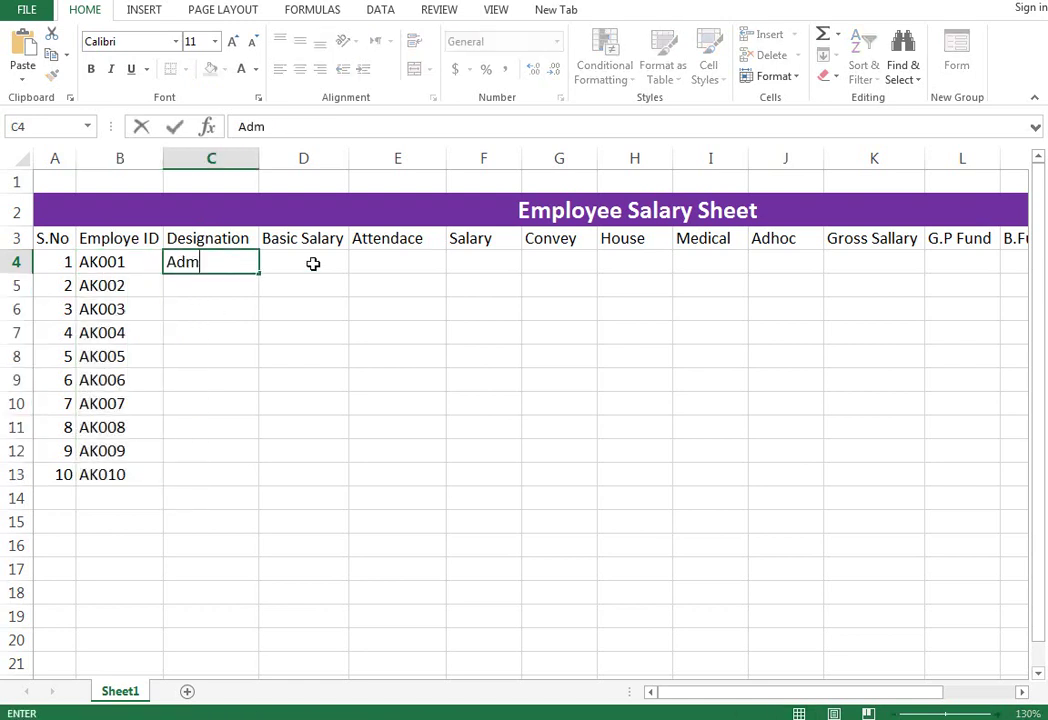
{"action": "type", "text": "in"}
{"action": "key", "text": "Return"}
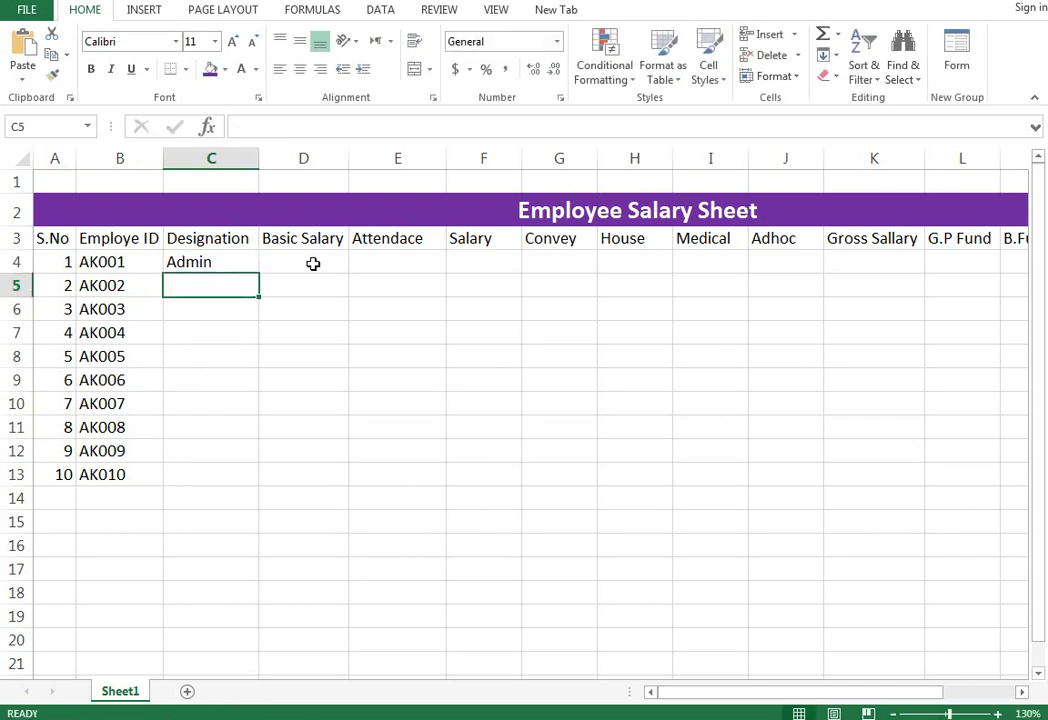
{"action": "type", "text": "Clerk"}
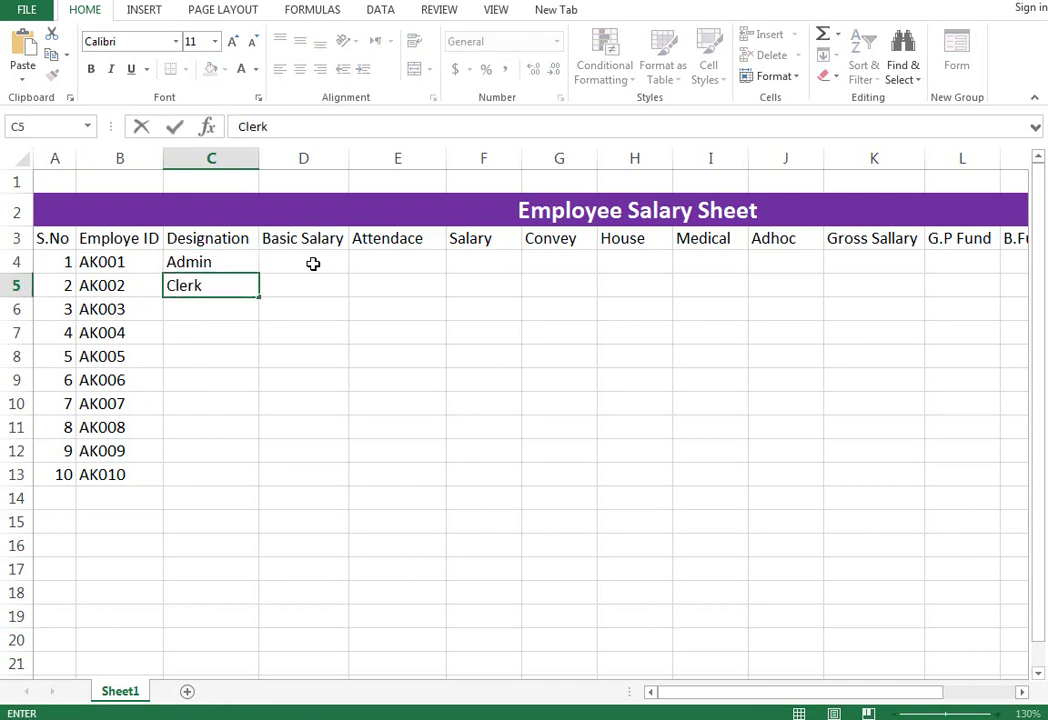
{"action": "key", "text": "Return"}
{"action": "type", "text": "Manager"}
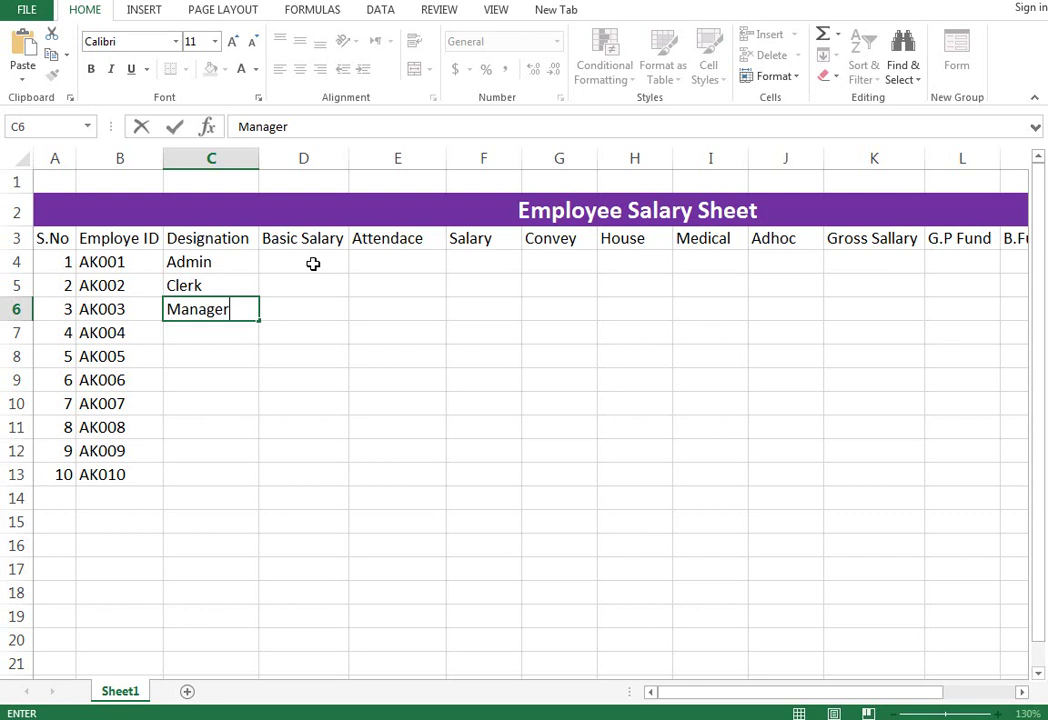
{"action": "key", "text": "Return"}
Enter designations Clerk, Accountan, Atendant and Peon in C7:C10.
{"action": "type", "text": "Cler"}
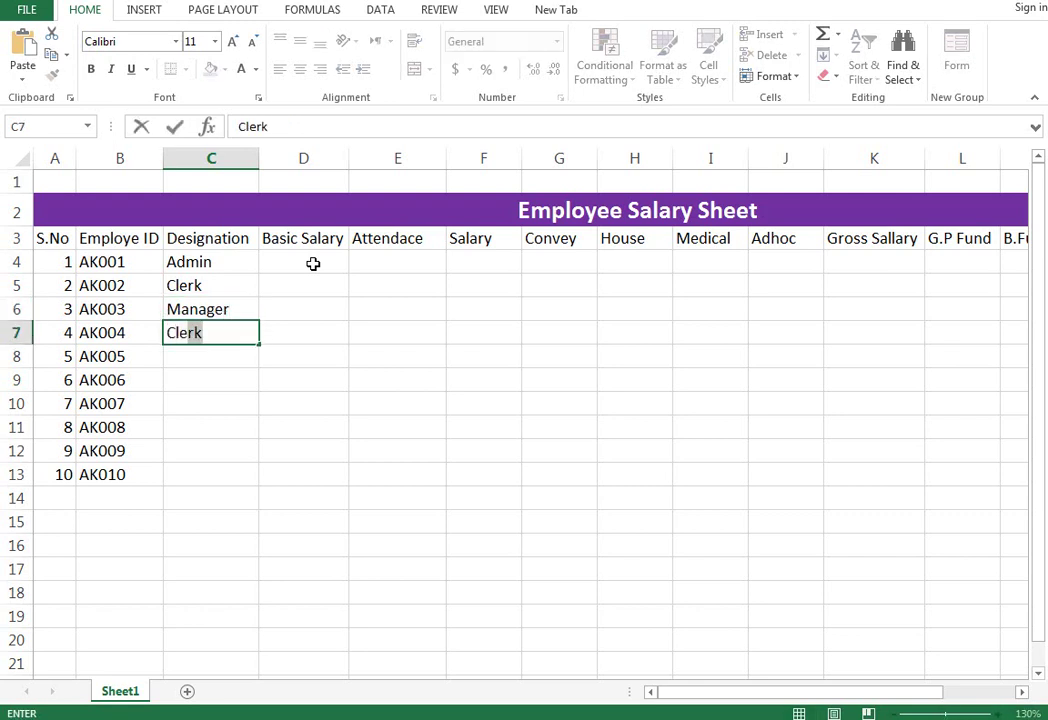
{"action": "type", "text": "krk"}
{"action": "key", "text": "Return"}
{"action": "type", "text": "A"}
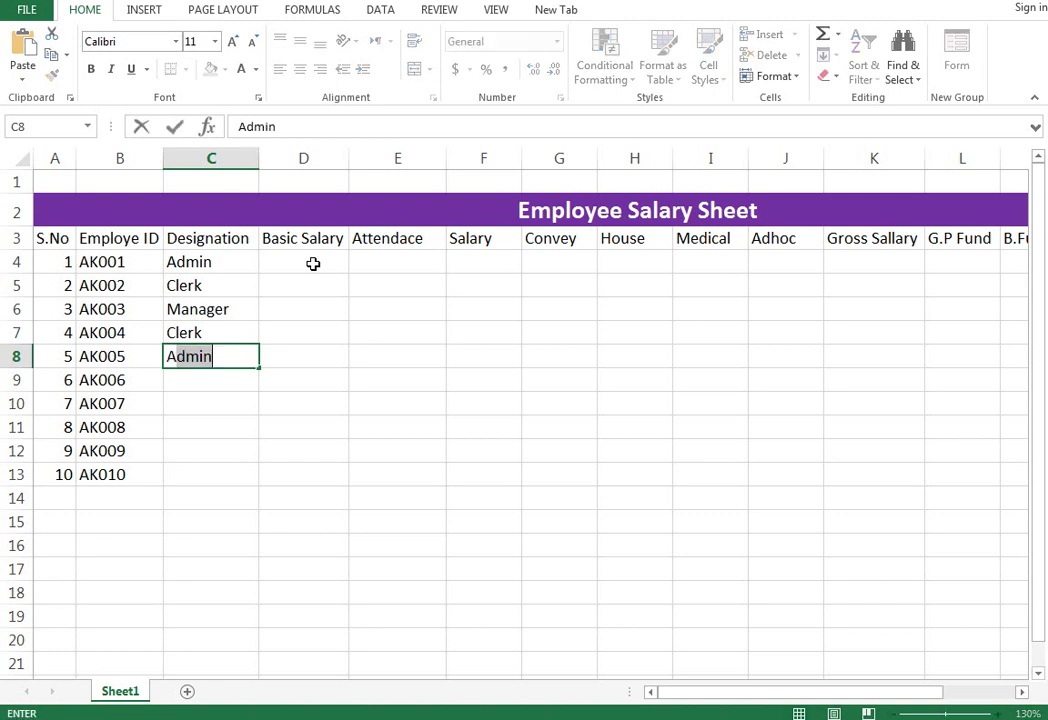
{"action": "type", "text": "ccou"}
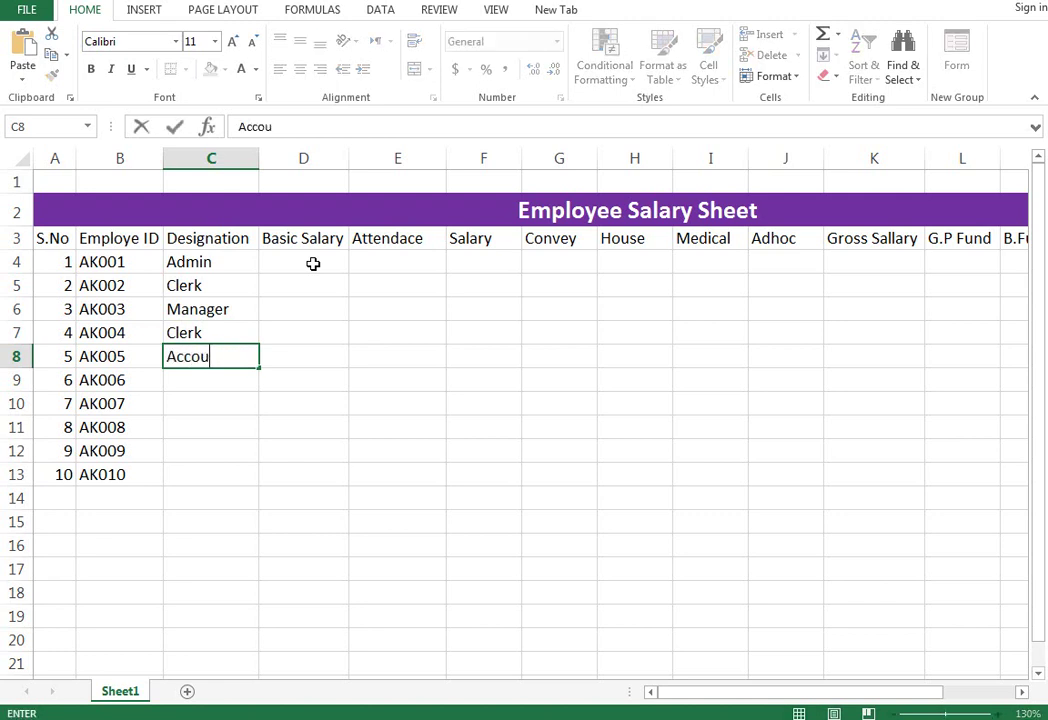
{"action": "type", "text": "ntan"}
{"action": "key", "text": "Return"}
{"action": "type", "text": "Atenda"}
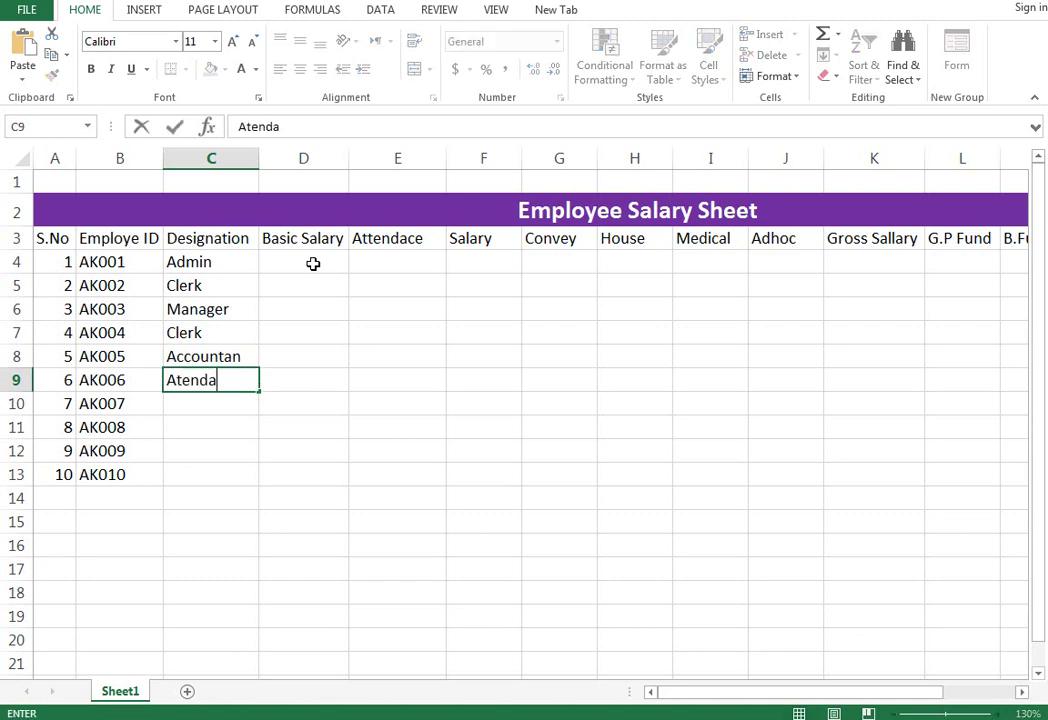
{"action": "type", "text": "nt"}
{"action": "key", "text": "Return"}
{"action": "type", "text": "Pe"}
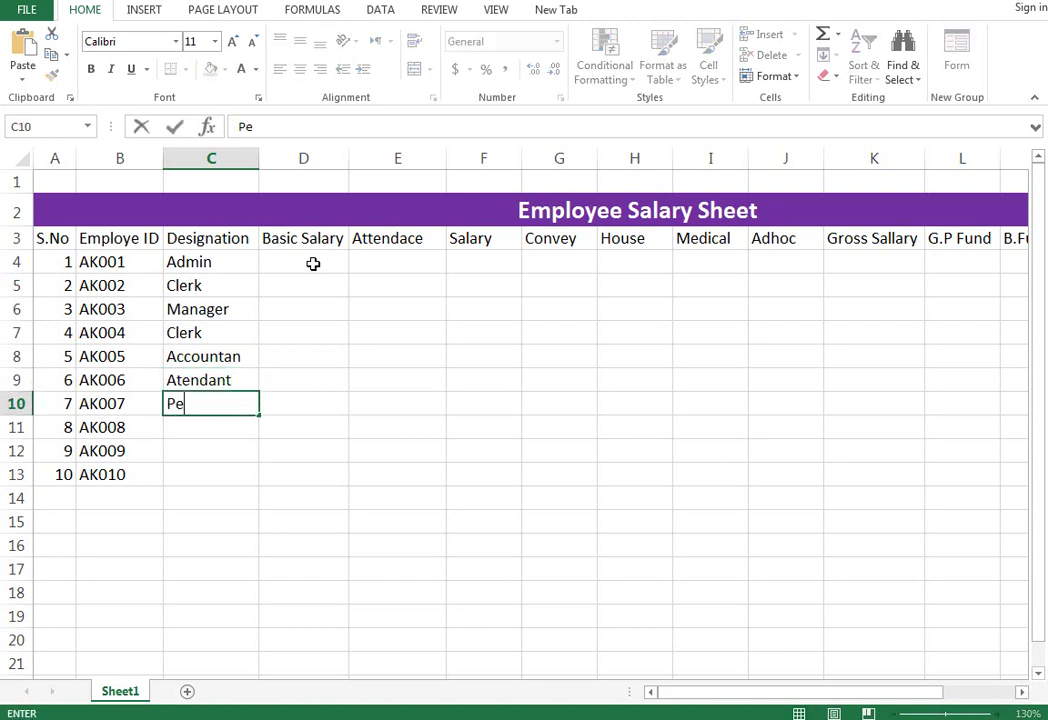
{"action": "type", "text": "on"}
{"action": "key", "text": "Return"}
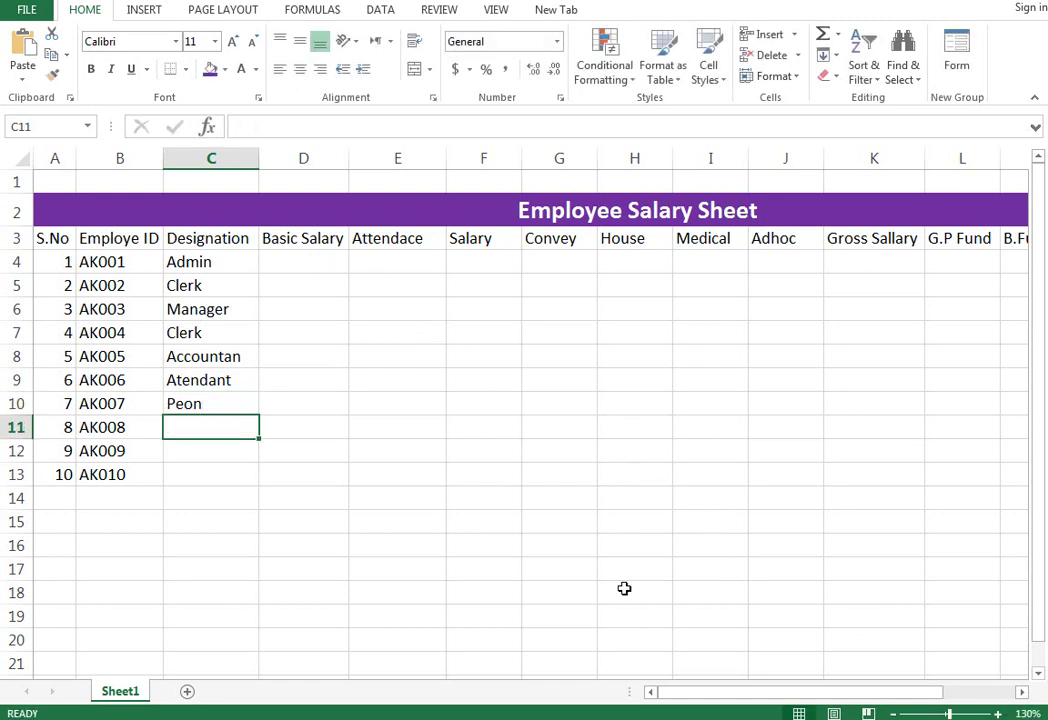
Enter basic salaries 50000, 35000, 60000, 35000, 30000 and 15000 for AK001–AK006.
{"action": "type", "text": "50000"}
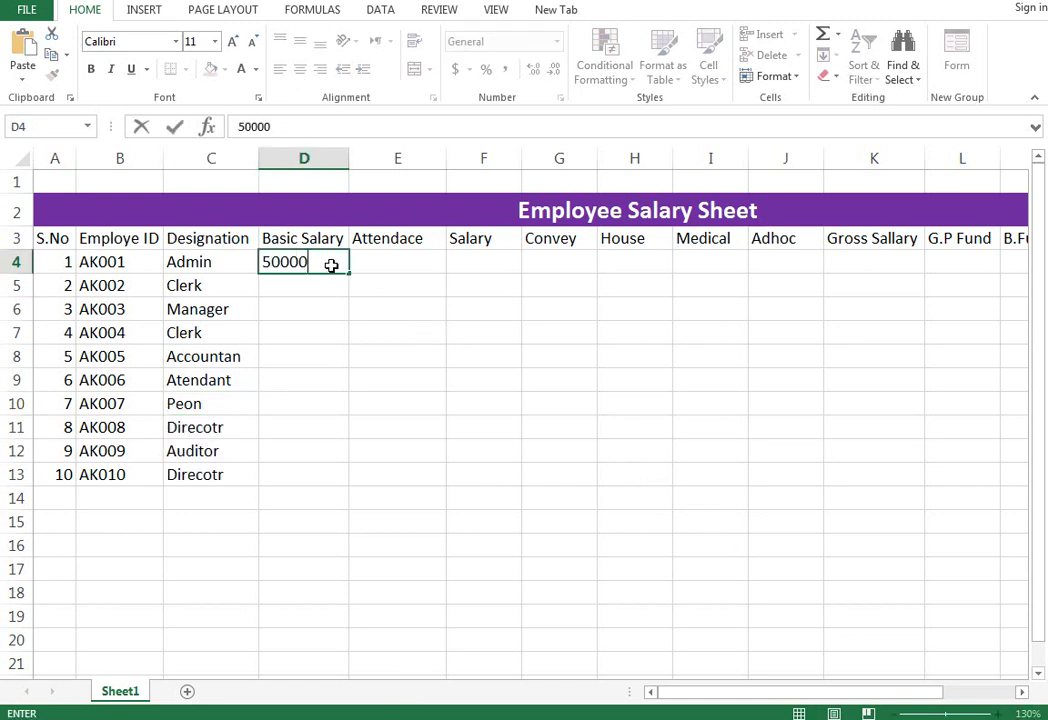
{"action": "key", "text": "Return"}
{"action": "type", "text": "3500"}
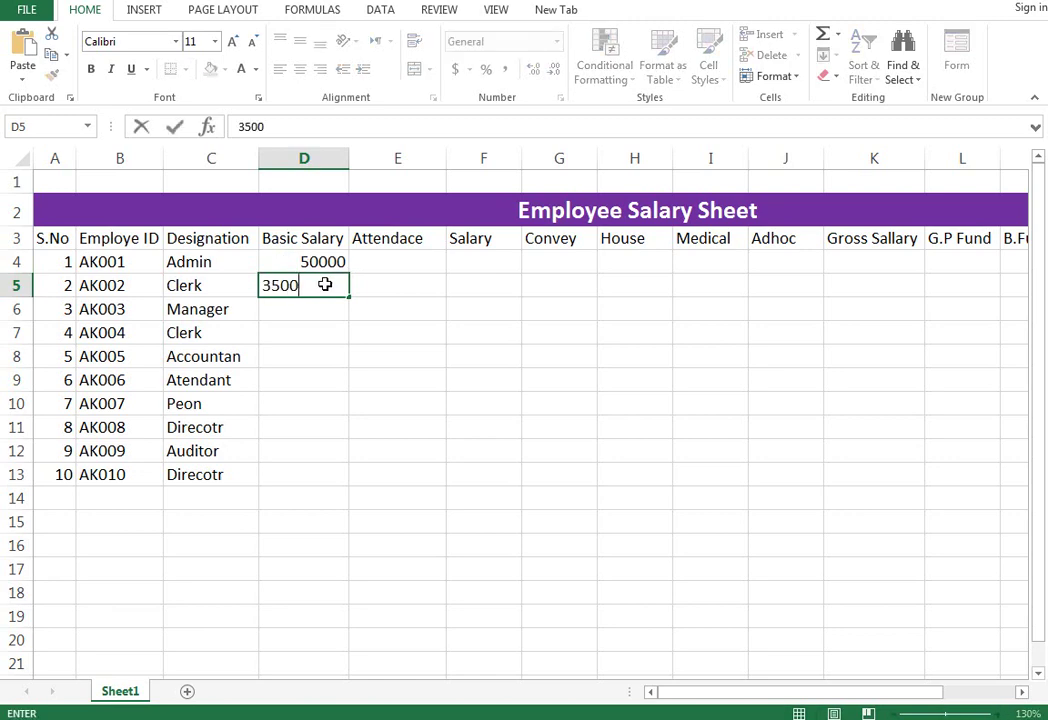
{"action": "type", "text": "0"}
{"action": "key", "text": "Return"}
{"action": "type", "text": "6"}
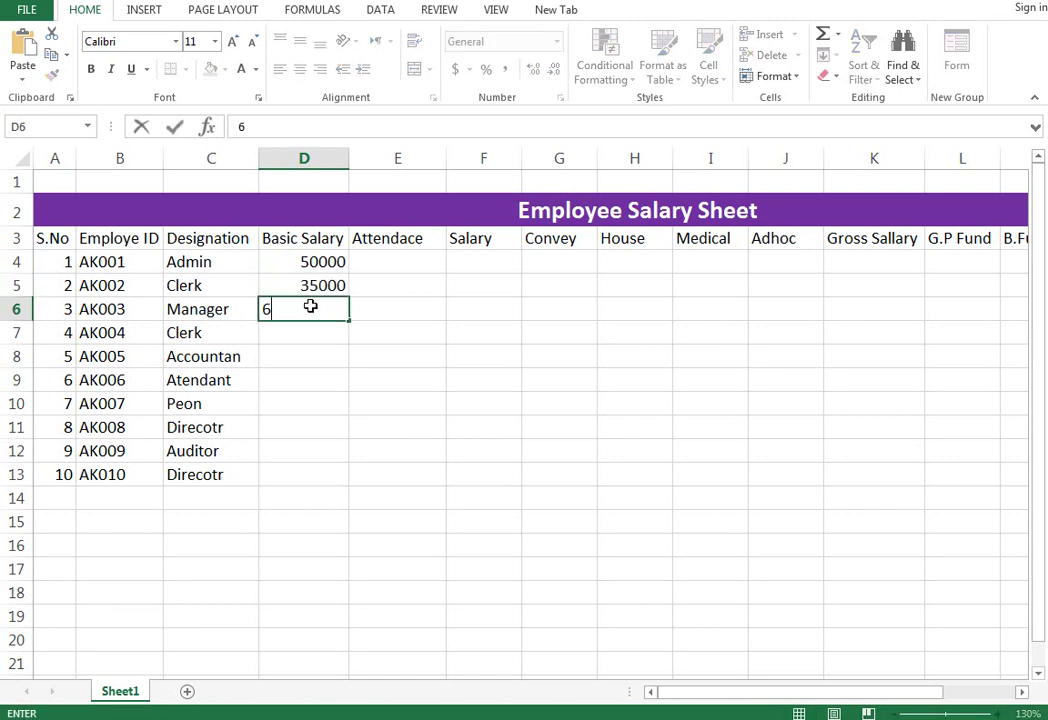
{"action": "type", "text": "0000"}
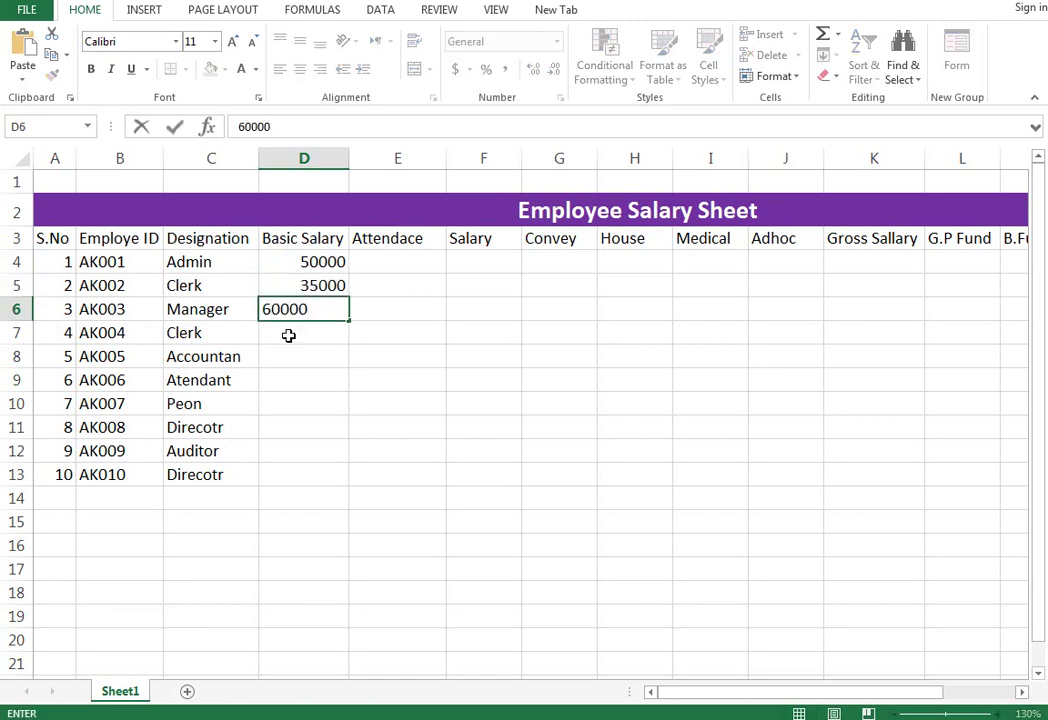
{"action": "key", "text": "Return"}
{"action": "type", "text": "35000"}
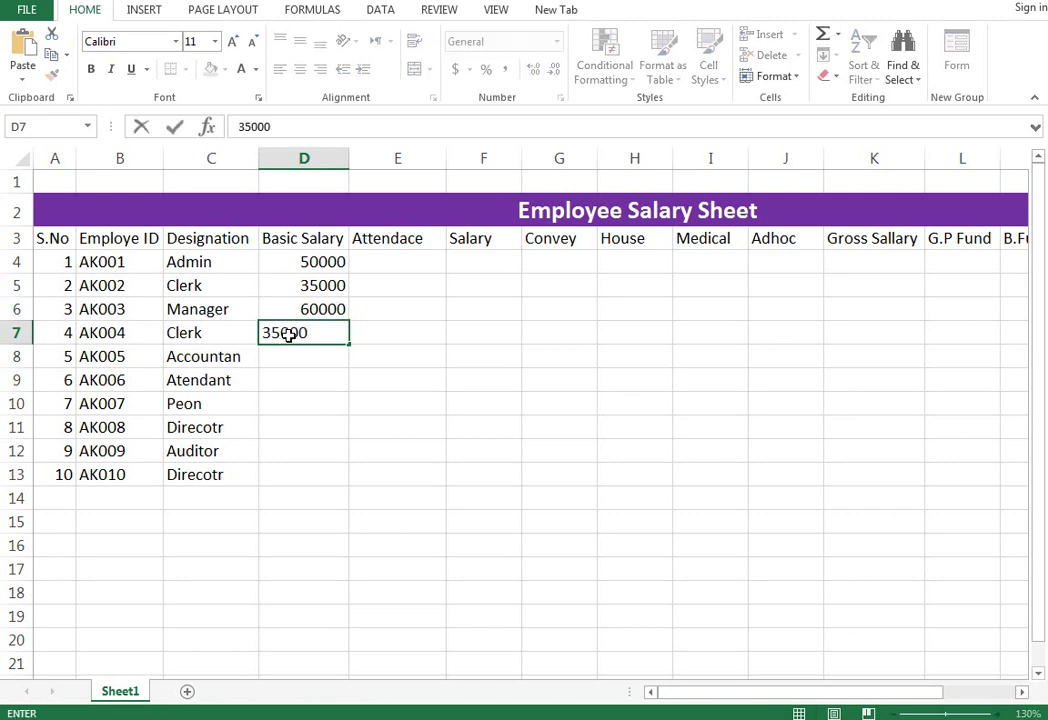
{"action": "key", "text": "Return"}
{"action": "type", "text": "30000"}
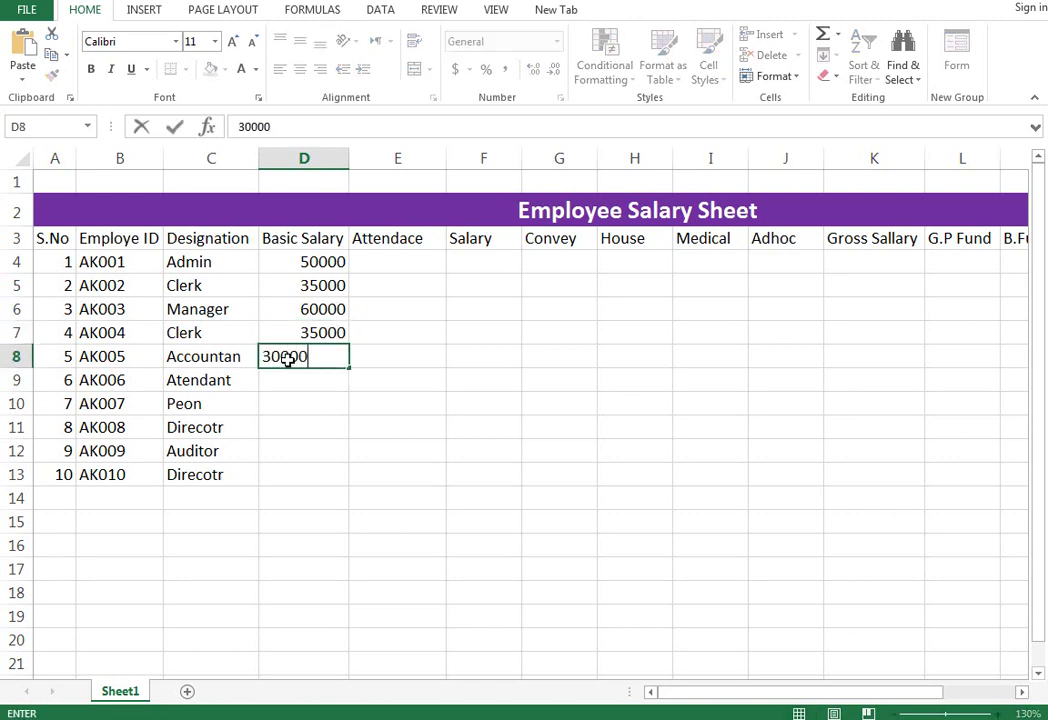
{"action": "key", "text": "Return"}
{"action": "type", "text": "15"}
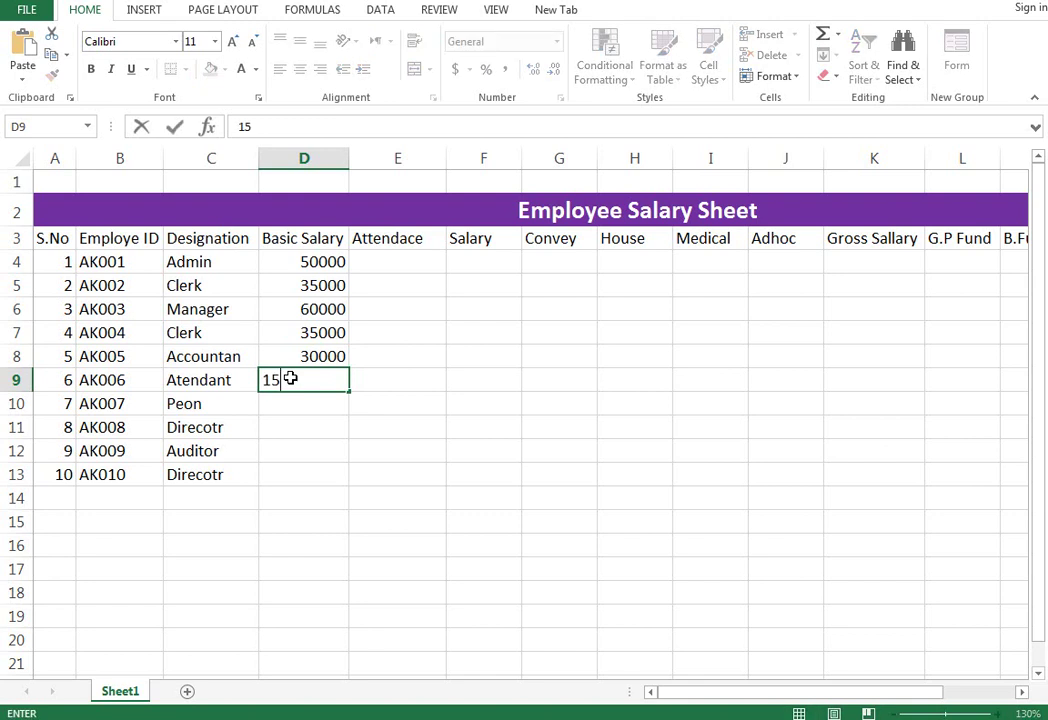
{"action": "type", "text": "000"}
{"action": "key", "text": "Return"}
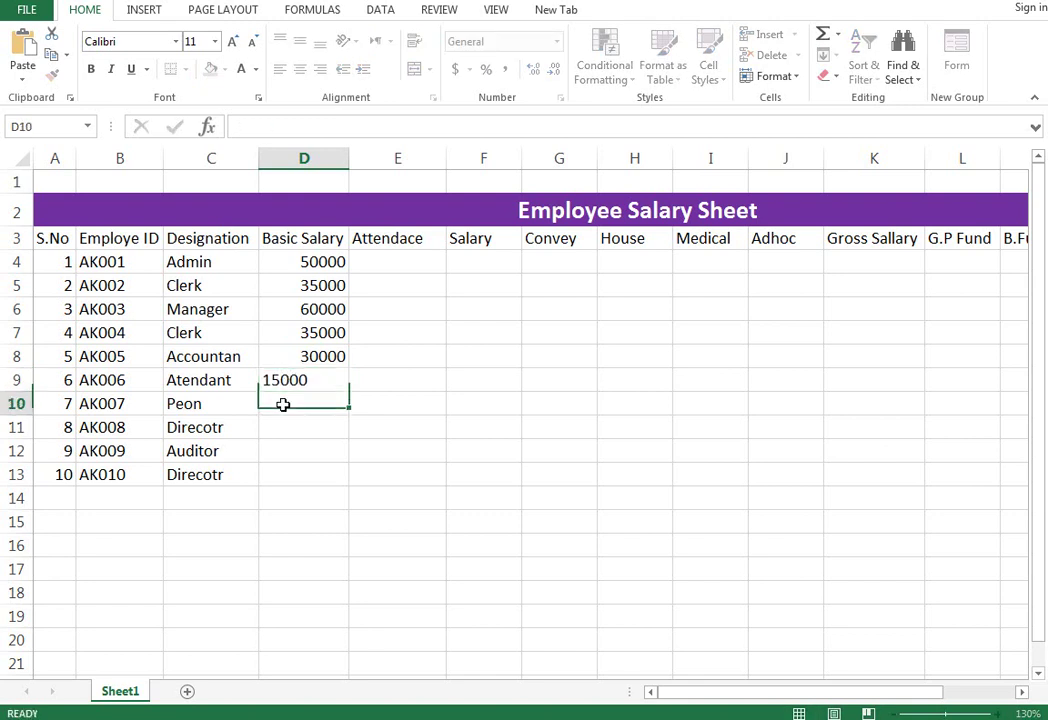
Enter basic salaries 12000, 80000, 60000 and 80000 for AK007–AK010.
{"action": "type", "text": "120000"}
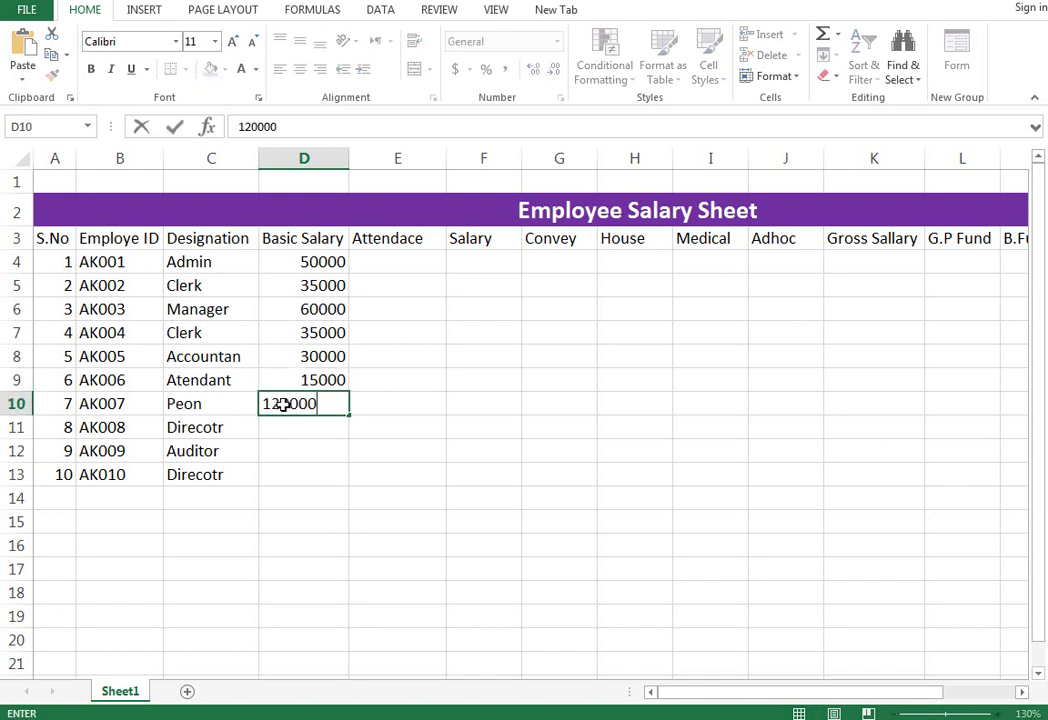
{"action": "key", "text": "BackSpace"}
{"action": "left_click", "coordinate": [338, 428]}
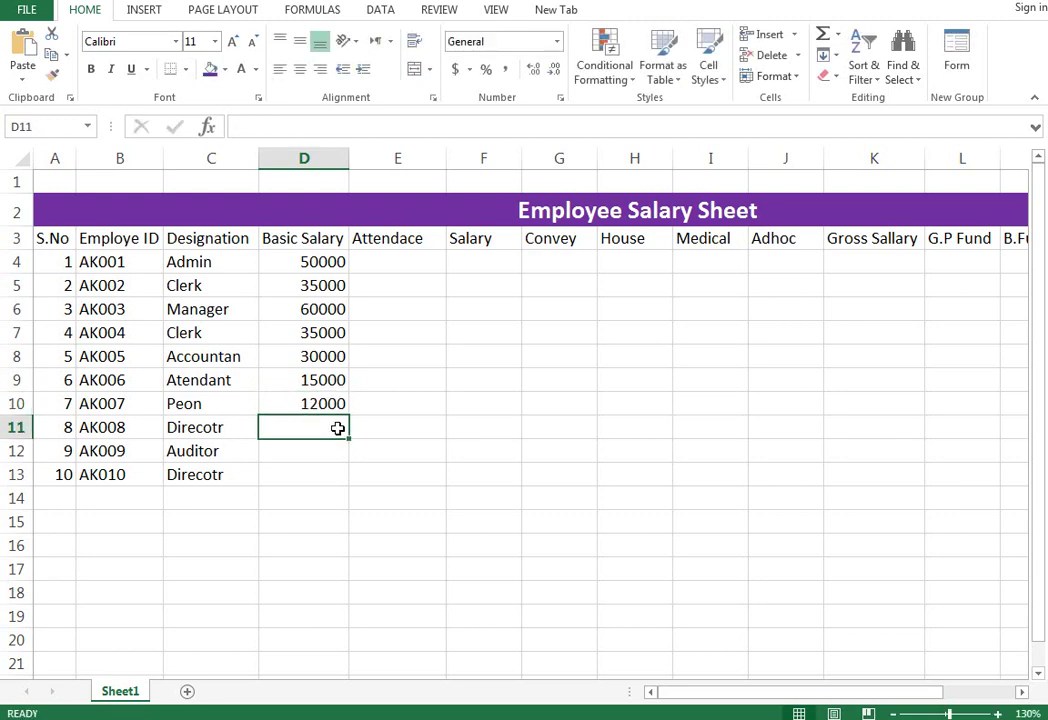
{"action": "type", "text": "80000"}
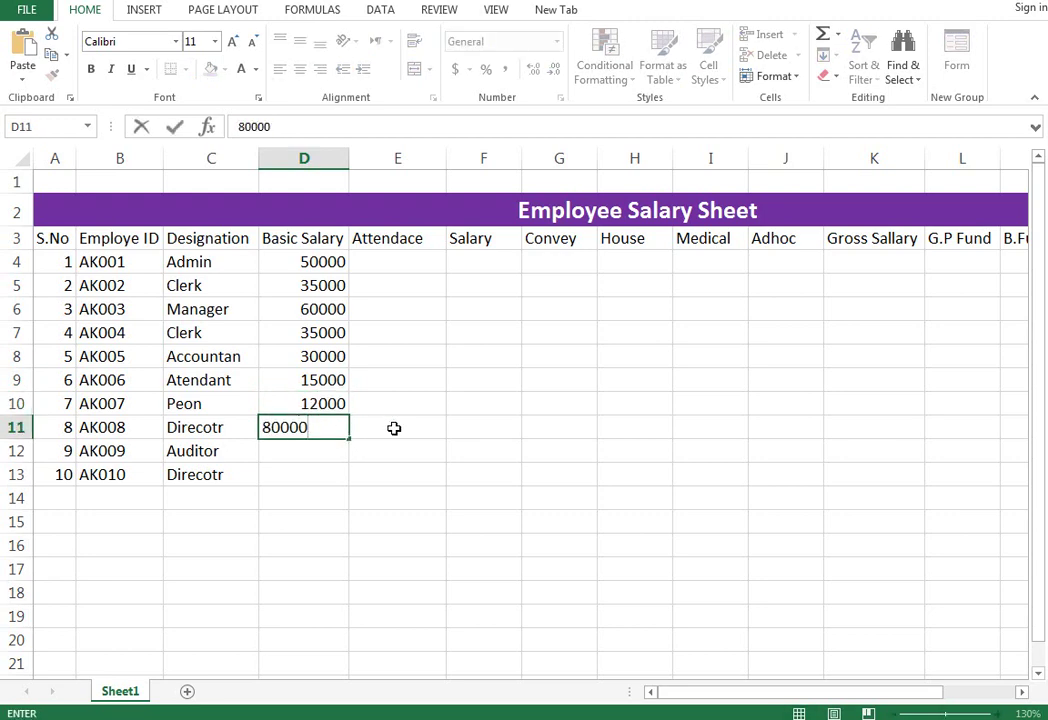
{"action": "left_click", "coordinate": [331, 454]}
{"action": "type", "text": "6000"}
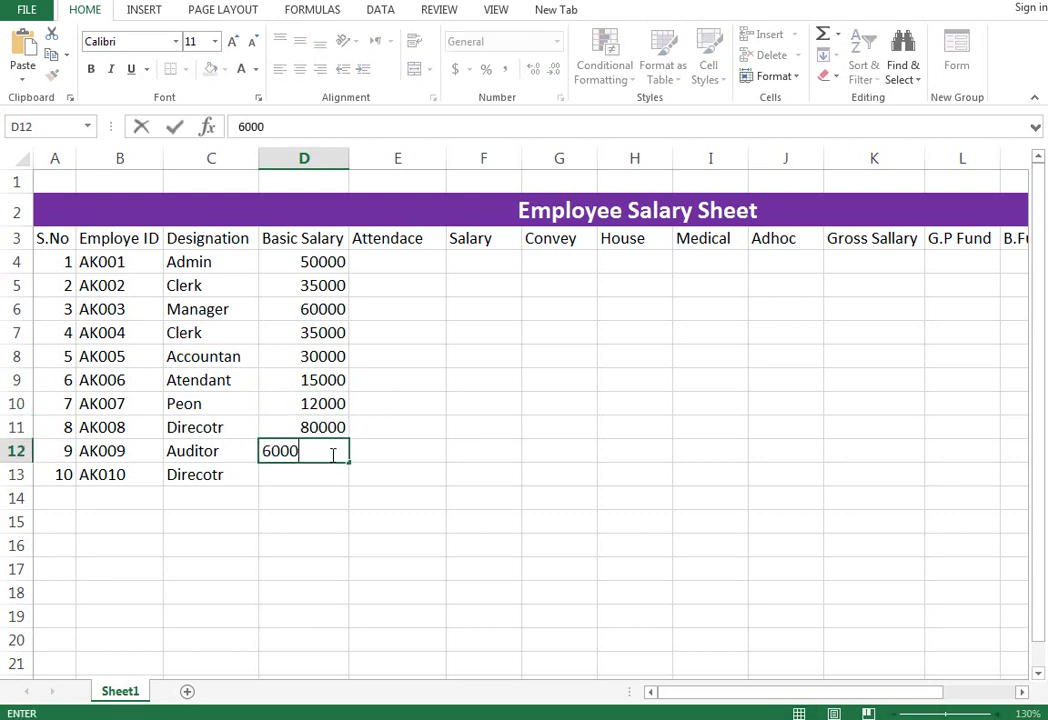
{"action": "type", "text": "0"}
{"action": "left_click", "coordinate": [314, 468]}
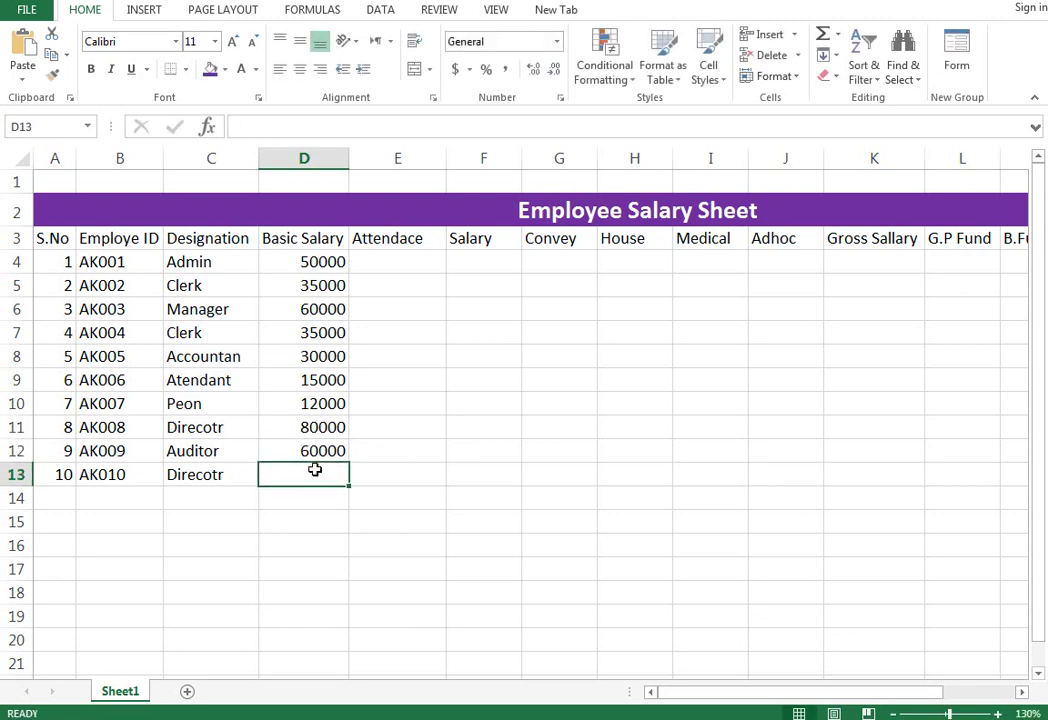
{"action": "type", "text": "80000"}
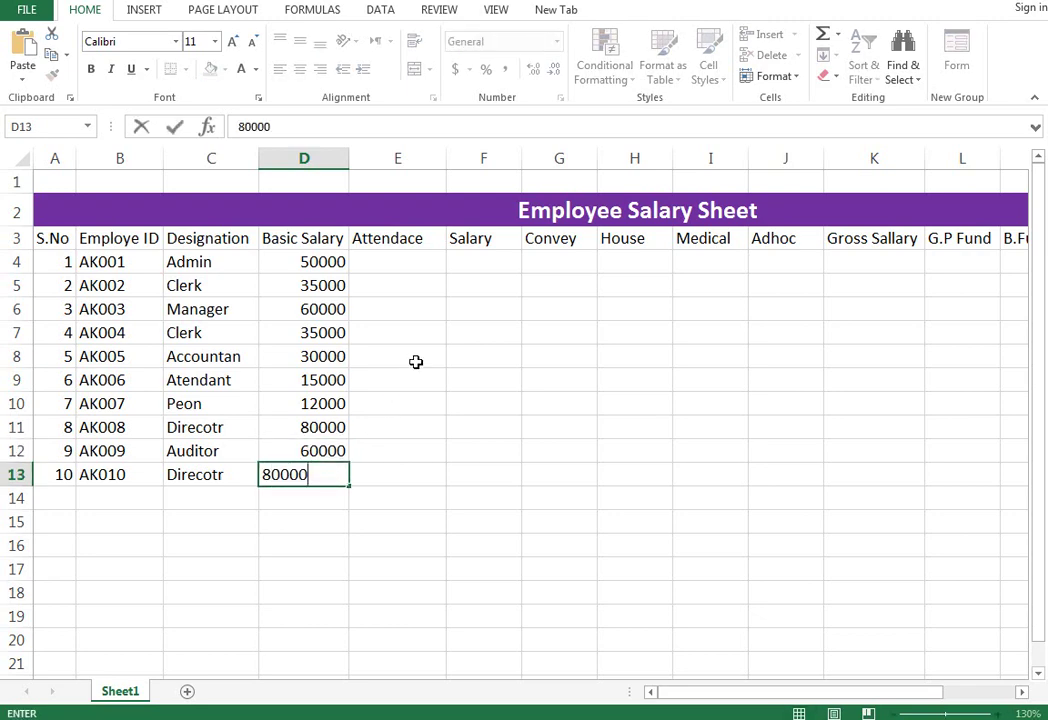
{"action": "left_click", "coordinate": [416, 360]}
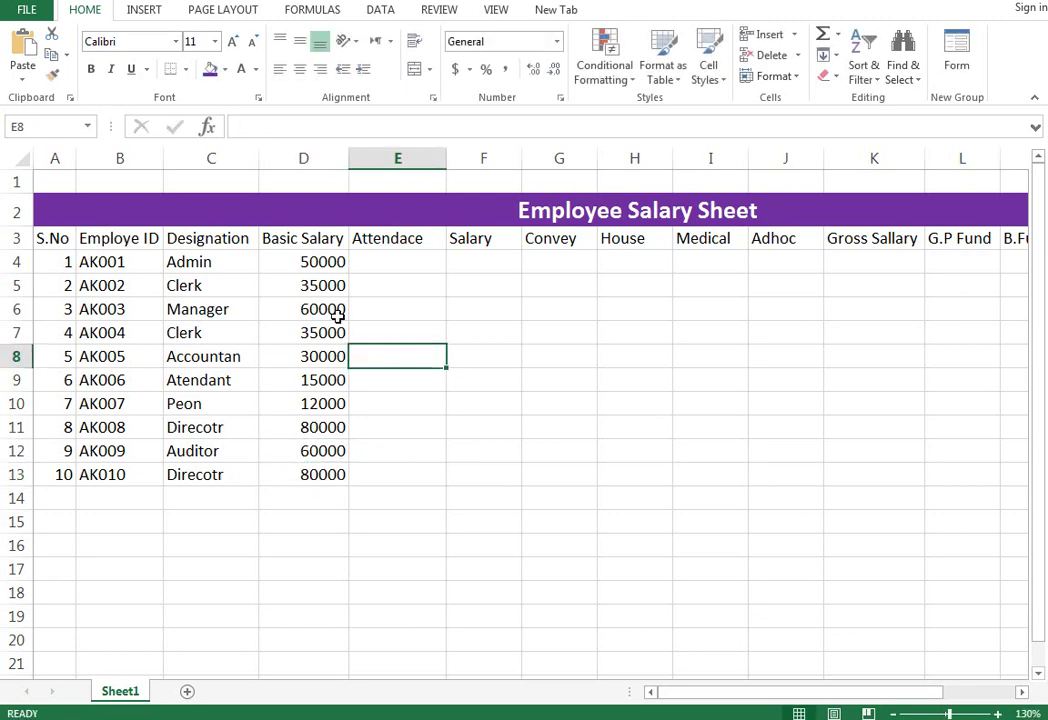
Enter attendance 28, 29, 25 and 28 for AK001 through AK004 in E4:E7.
{"action": "left_click", "coordinate": [394, 267]}
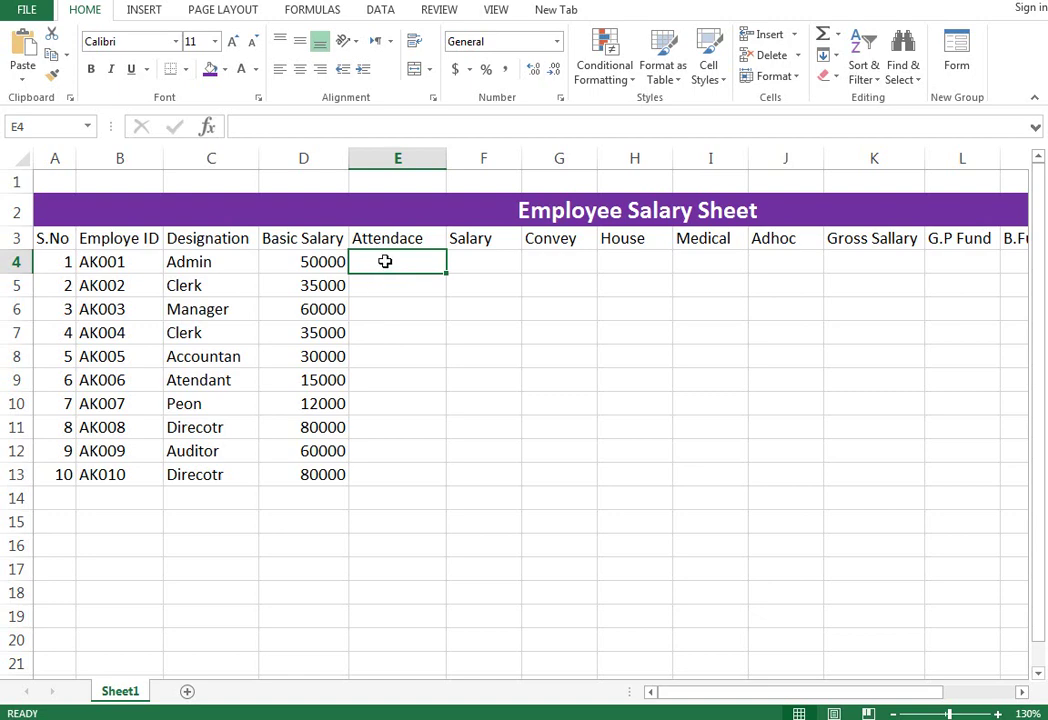
{"action": "type", "text": "28"}
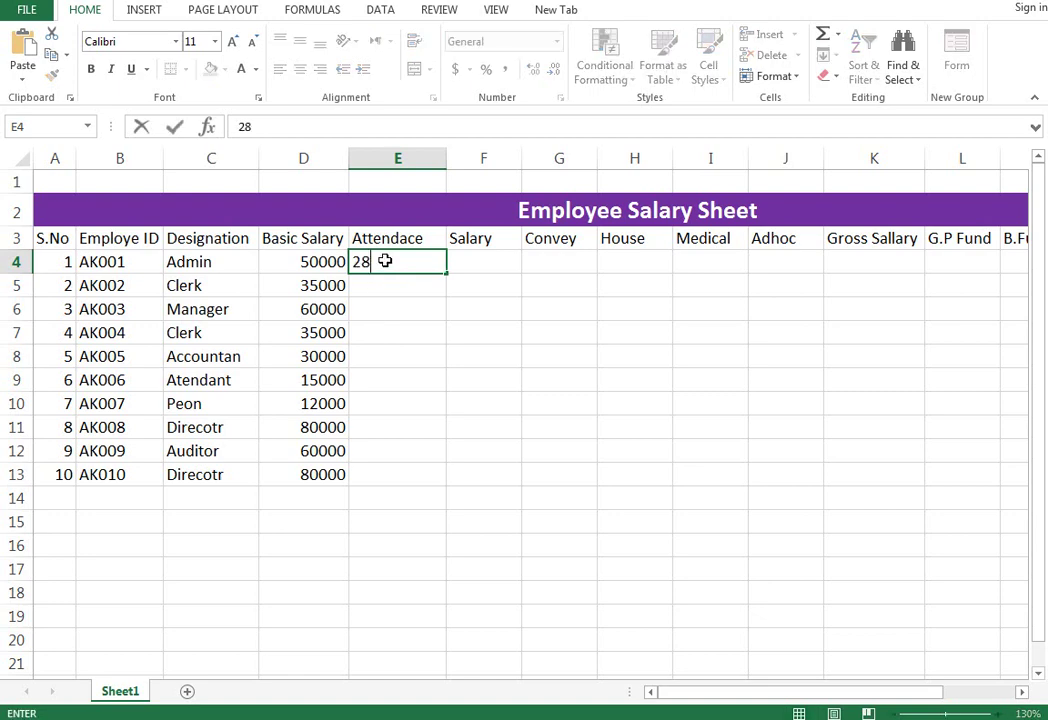
{"action": "left_click", "coordinate": [391, 285]}
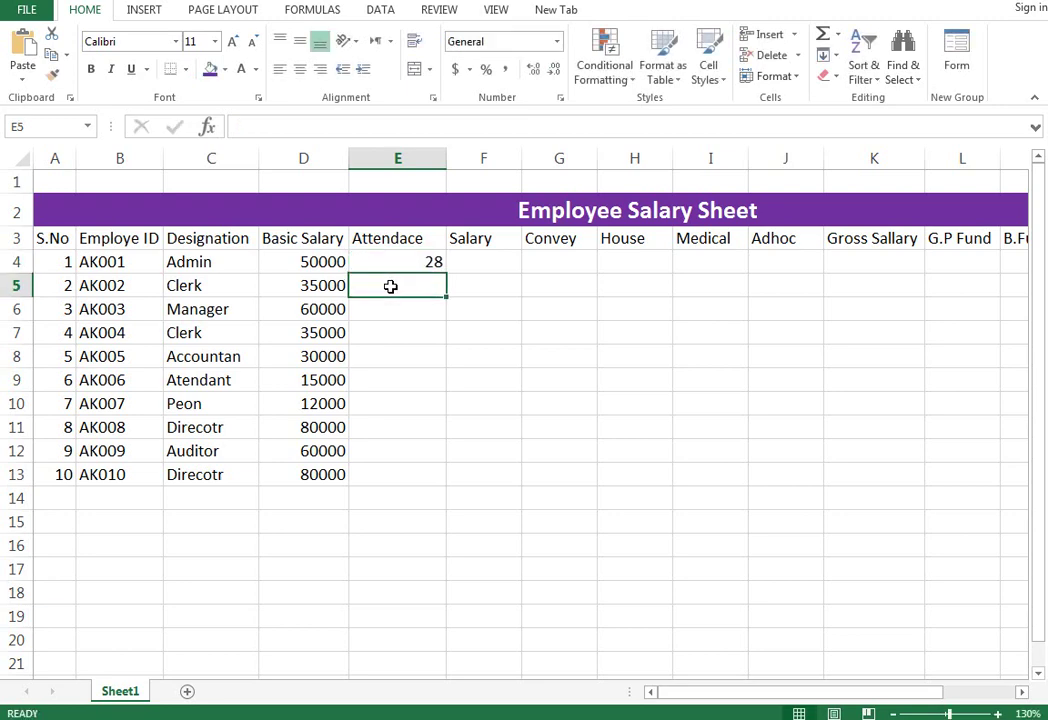
{"action": "type", "text": "29"}
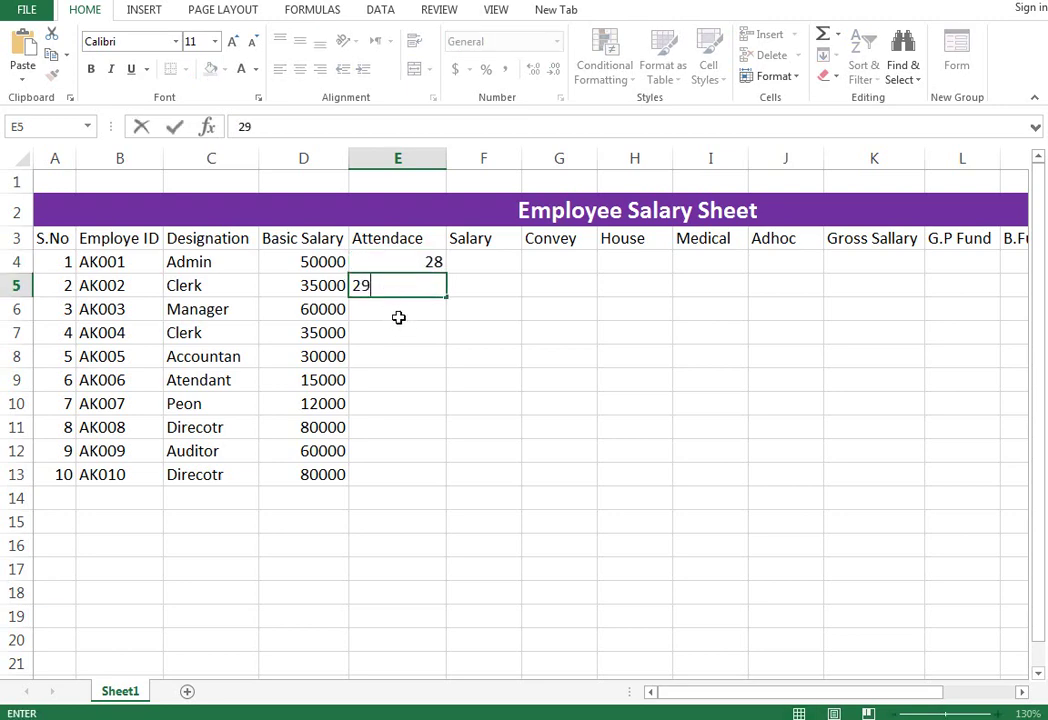
{"action": "left_click", "coordinate": [398, 317]}
{"action": "type", "text": "5"}
{"action": "key", "text": "BackSpace"}
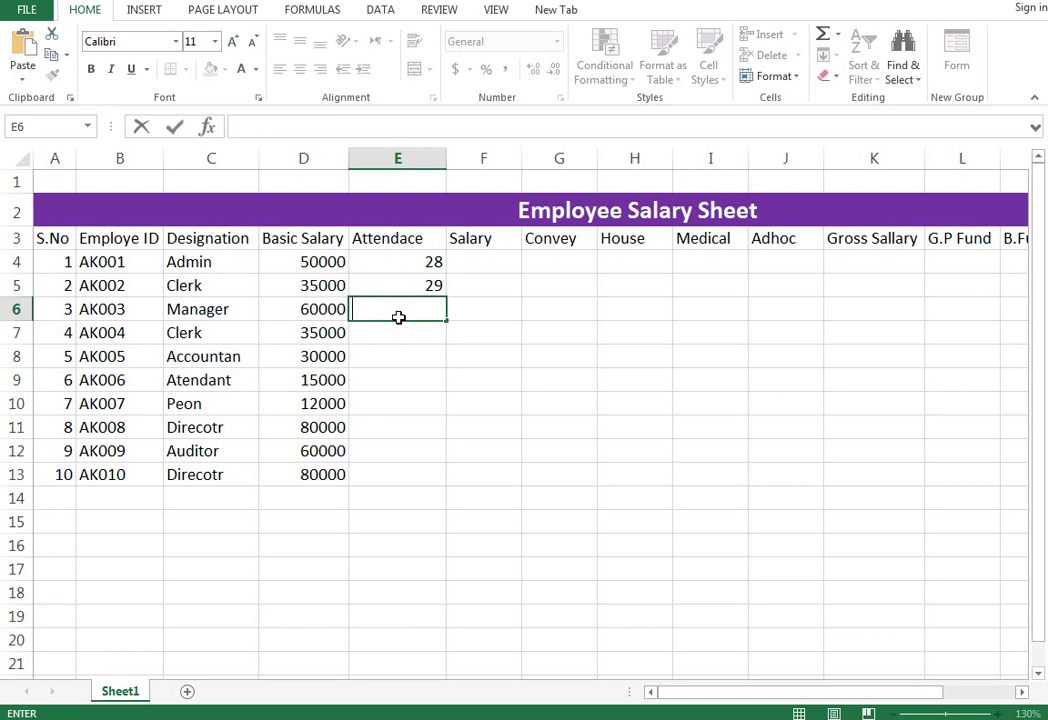
{"action": "type", "text": "25"}
{"action": "key", "text": "Return"}
{"action": "type", "text": "2"}
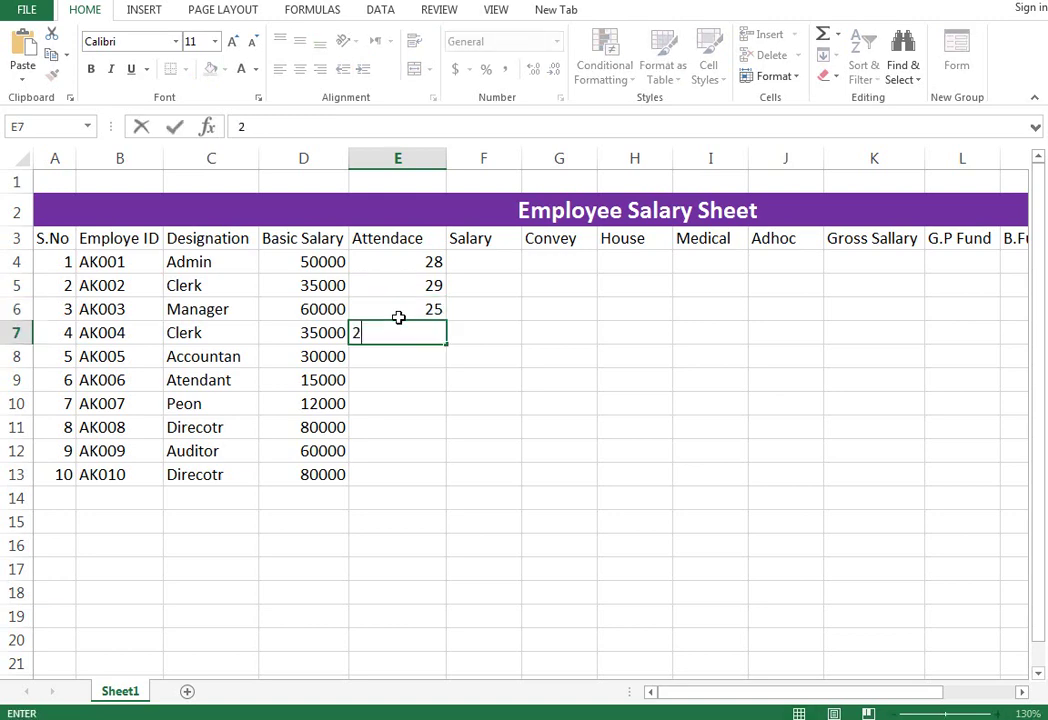
{"action": "type", "text": "8"}
{"action": "left_click", "coordinate": [400, 351]}
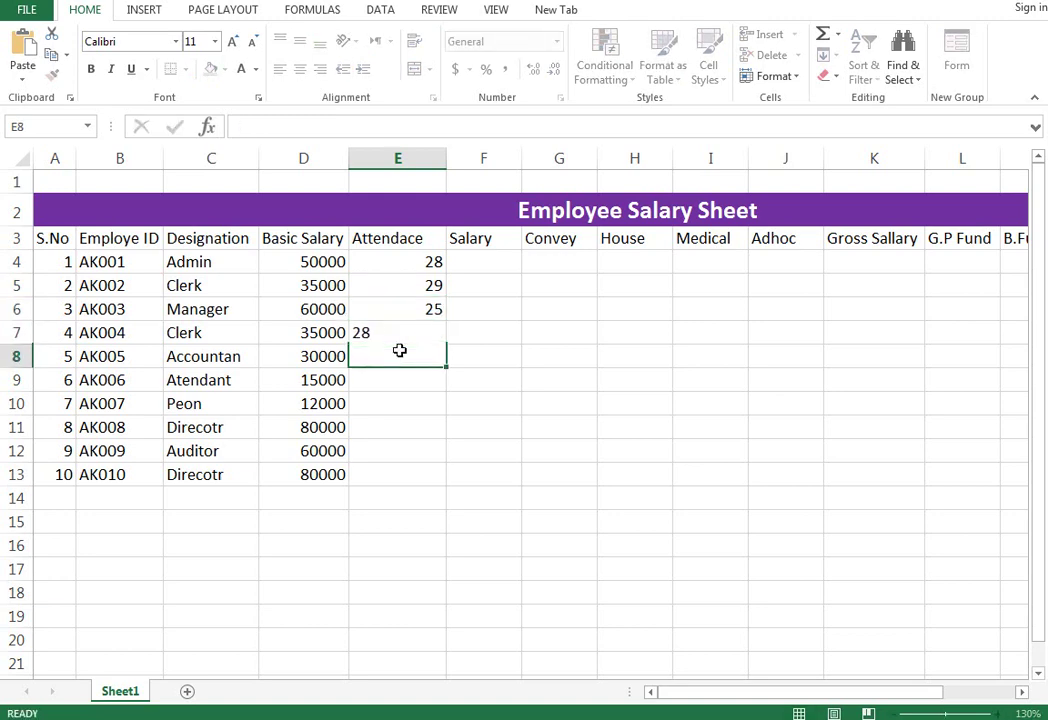
Enter attendance 30, 31, 25, 27, 23 and 30 for AK005 through AK010 in E8:E13.
{"action": "type", "text": "30"}
{"action": "left_click", "coordinate": [428, 379]}
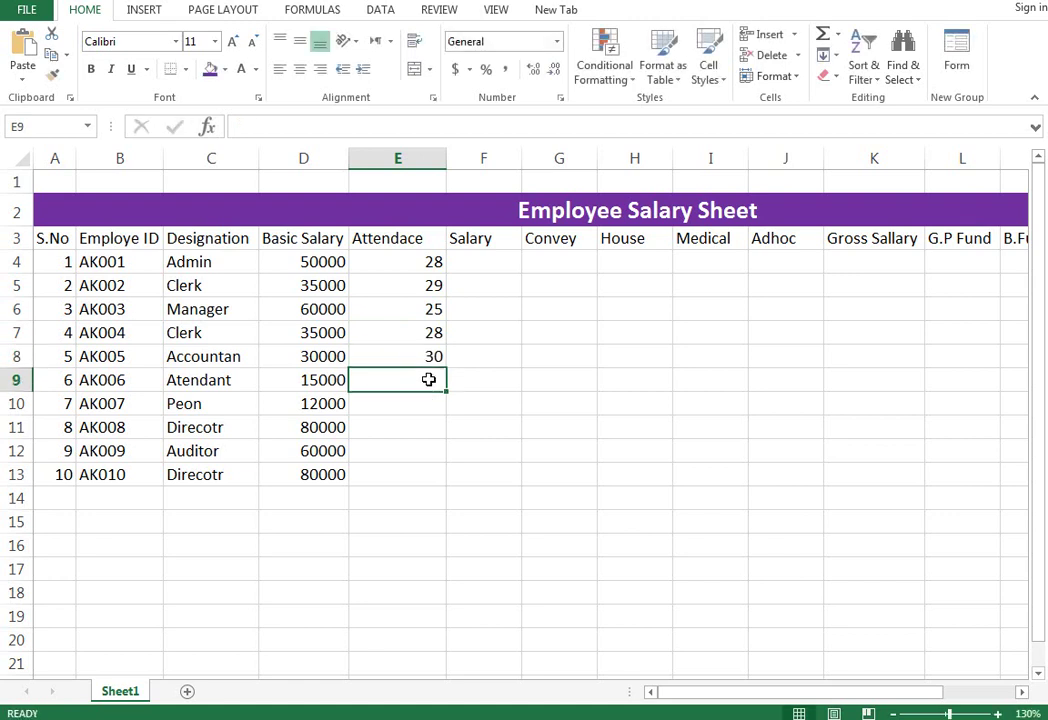
{"action": "type", "text": "31"}
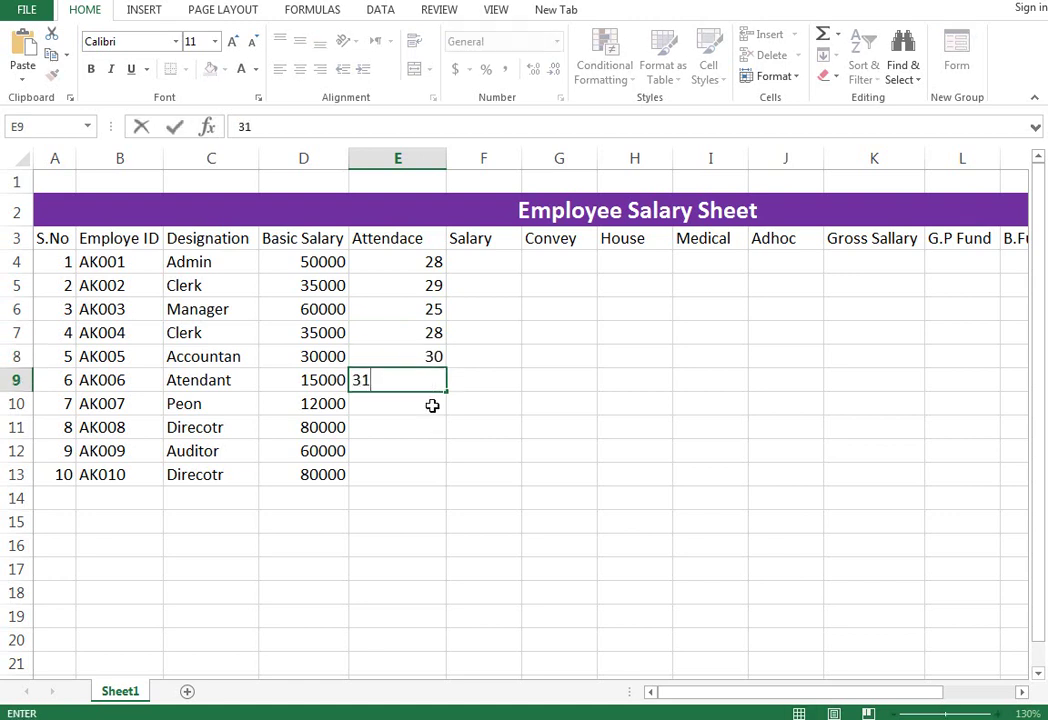
{"action": "left_click", "coordinate": [433, 403]}
{"action": "type", "text": "25"}
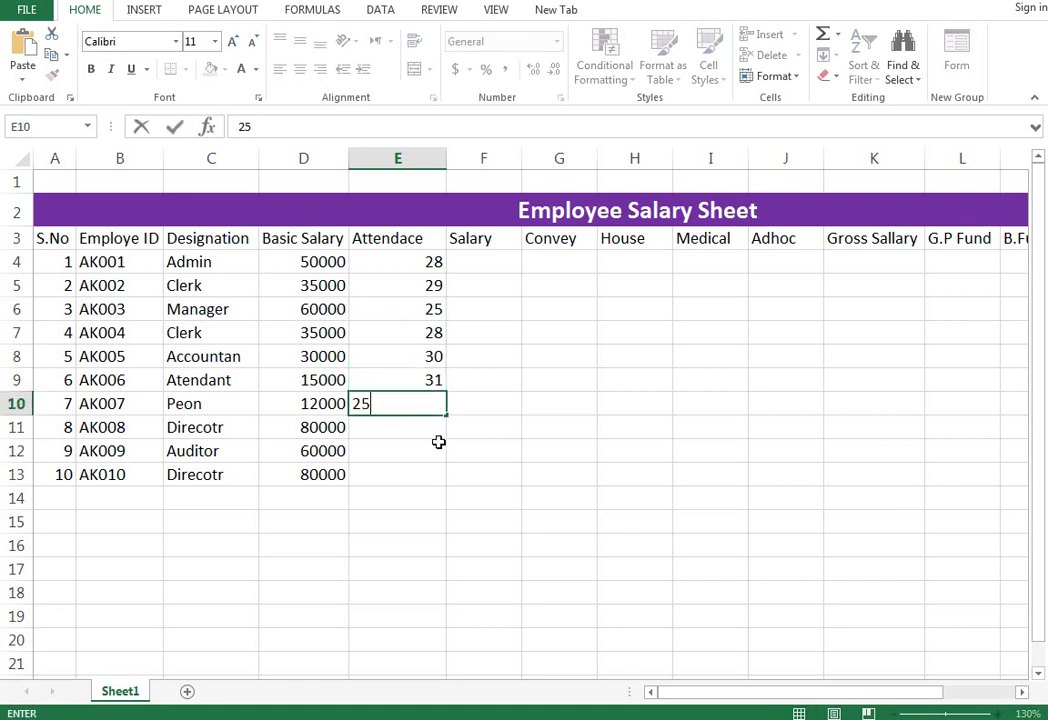
{"action": "key", "text": "Return"}
{"action": "type", "text": "27"}
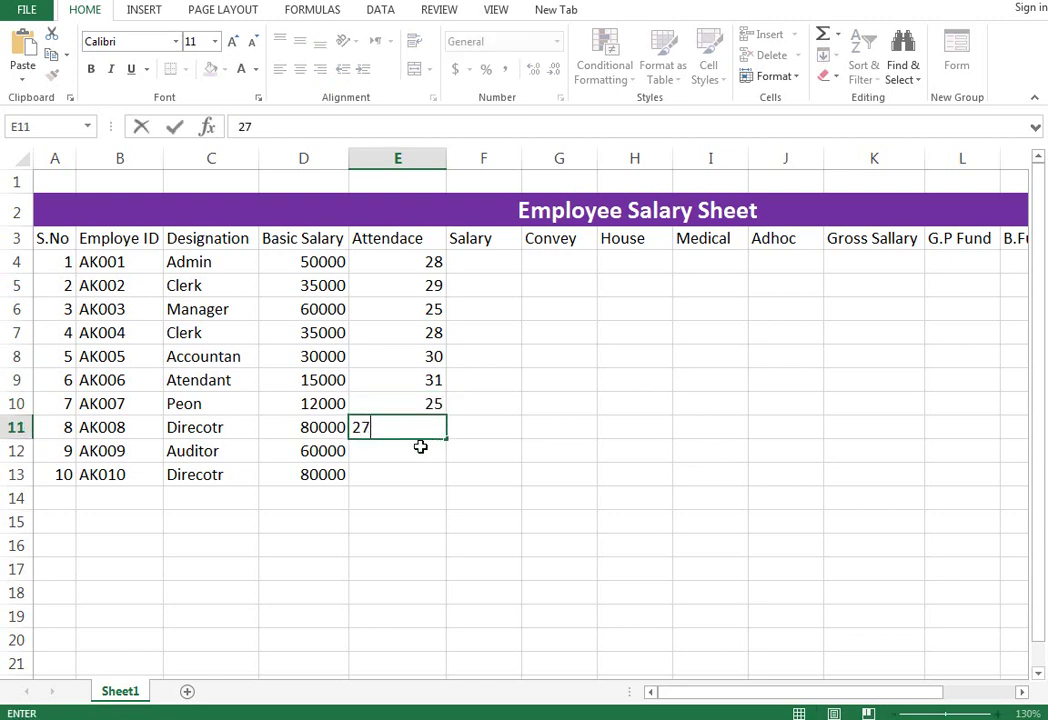
{"action": "left_click", "coordinate": [420, 447]}
{"action": "type", "text": "2"}
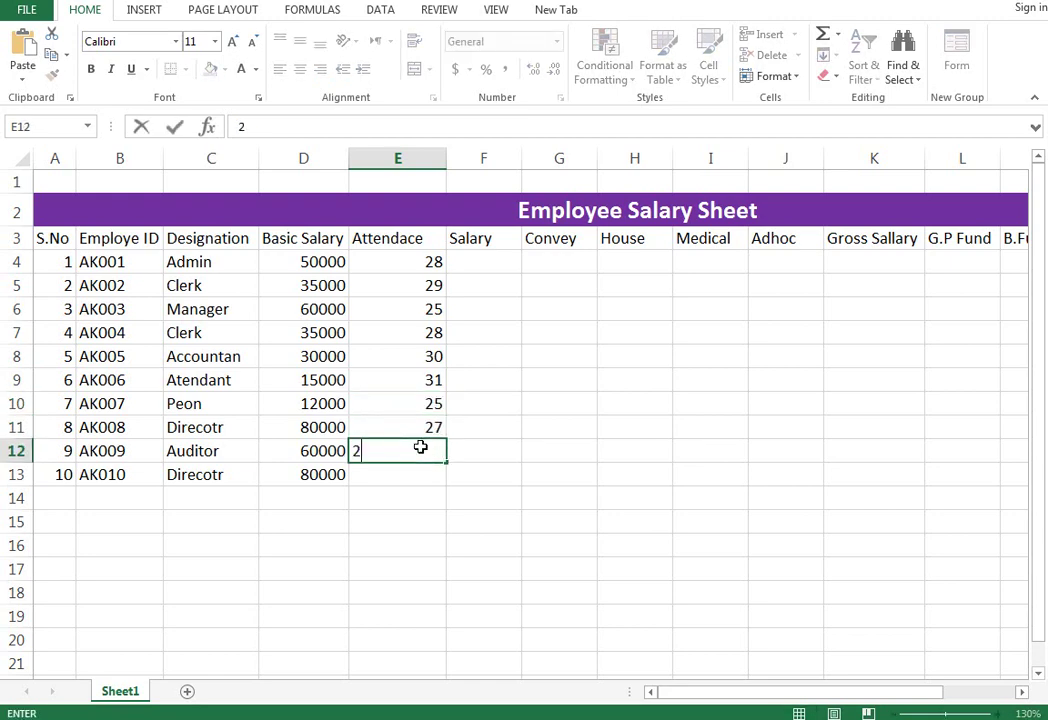
{"action": "type", "text": "3"}
{"action": "left_click", "coordinate": [420, 478]}
{"action": "type", "text": "3"}
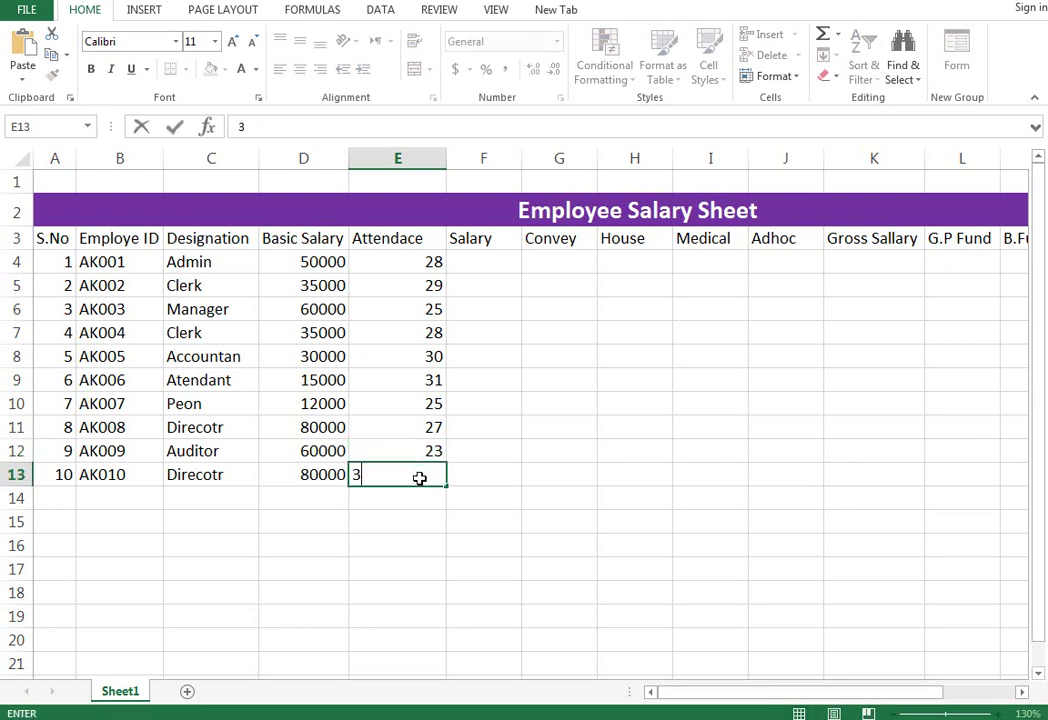
{"action": "type", "text": "0"}
{"action": "left_click", "coordinate": [433, 450]}
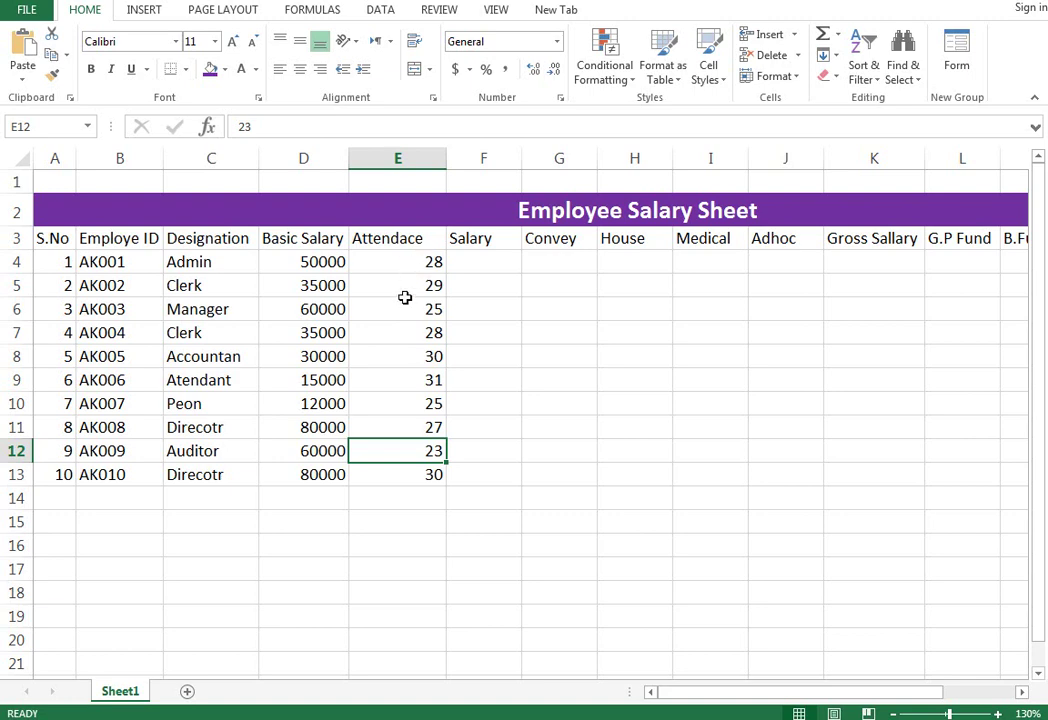
{"action": "left_click", "coordinate": [493, 255]}
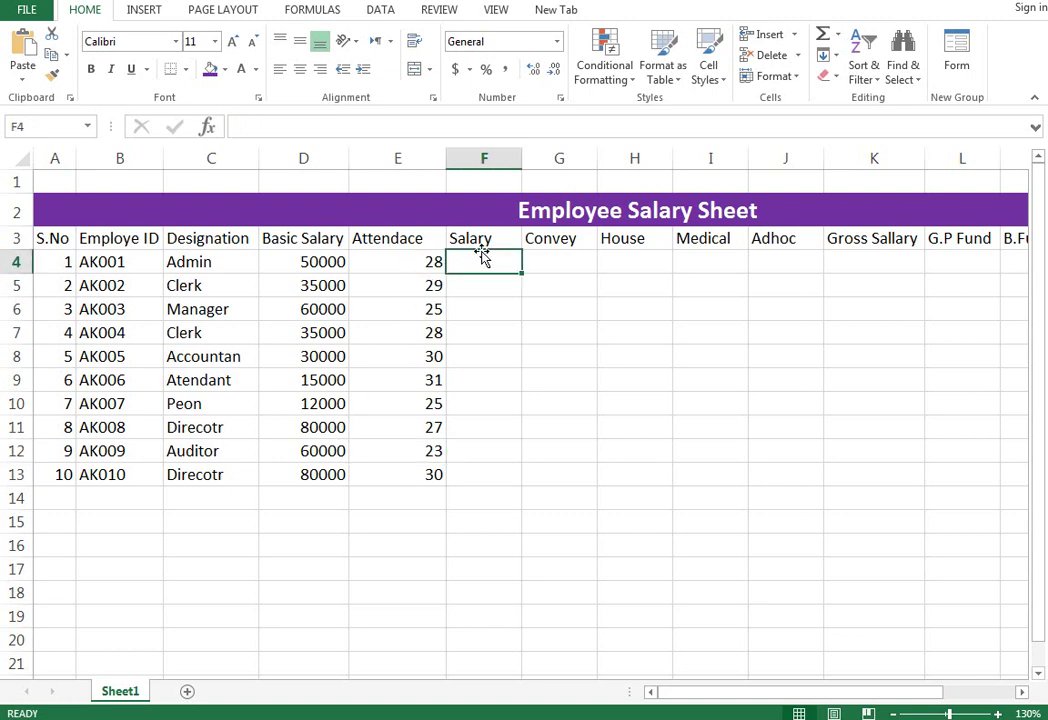
Enter the prorated salary formula =D4*E4/30 in F4.
{"action": "scroll", "coordinate": [528, 260], "scroll_direction": "right", "scroll_amount": 3}
{"action": "scroll", "coordinate": [342, 305], "scroll_direction": "up", "scroll_amount": 2, "text": "ctrl"}
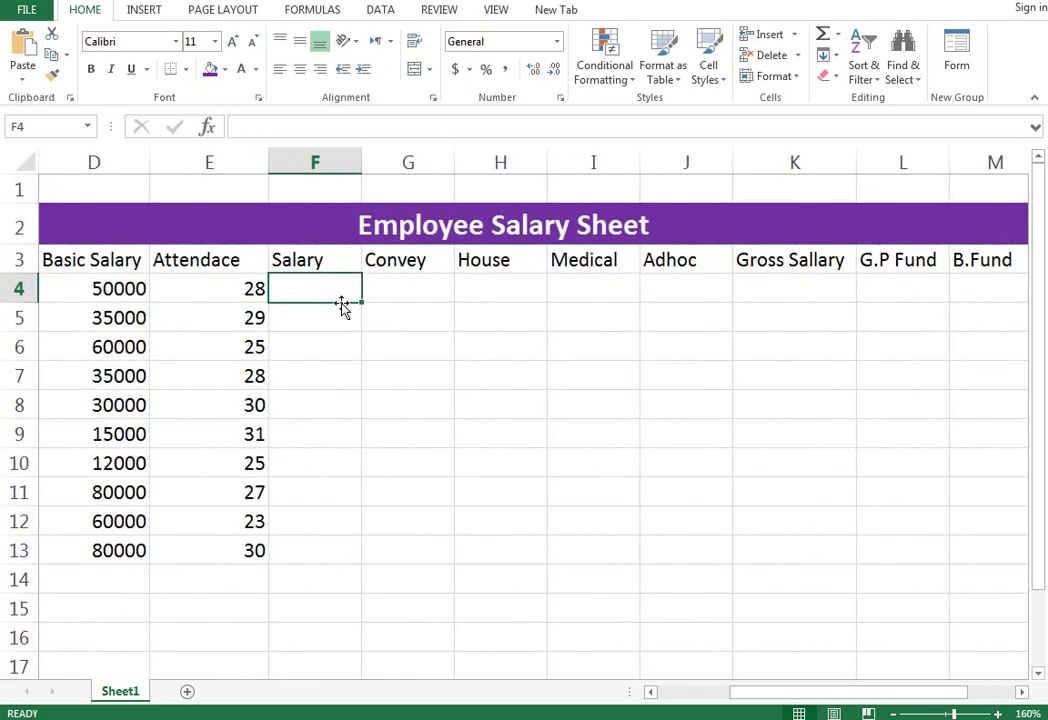
{"action": "left_click_drag", "start_coordinate": [866, 691], "coordinate": [818, 691]}
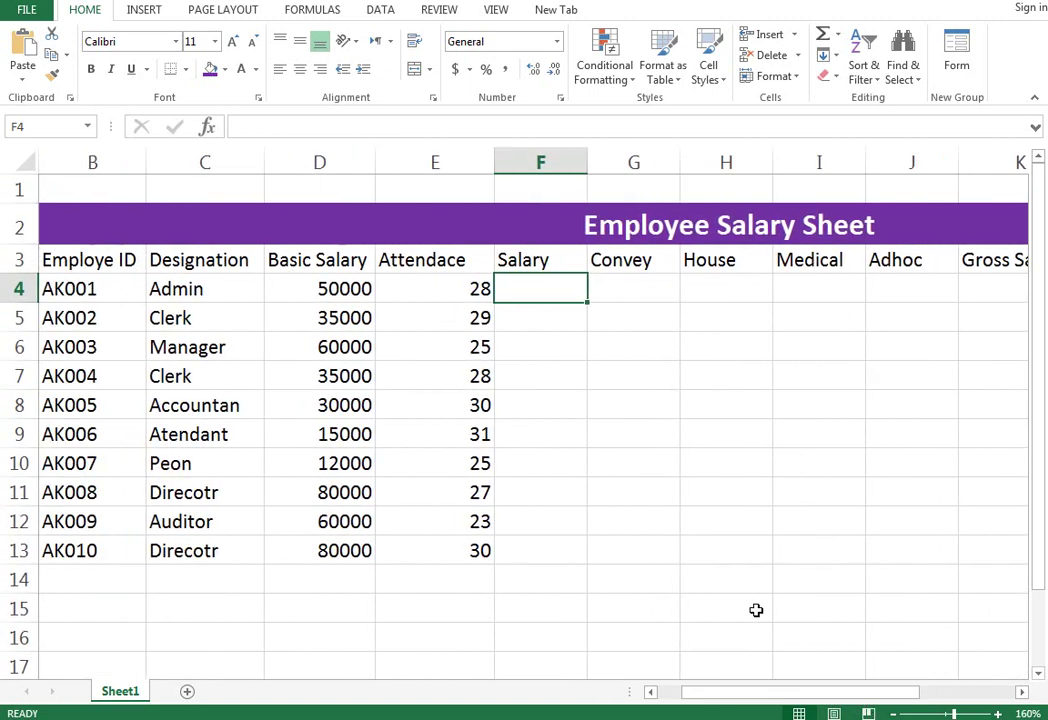
{"action": "type", "text": "="}
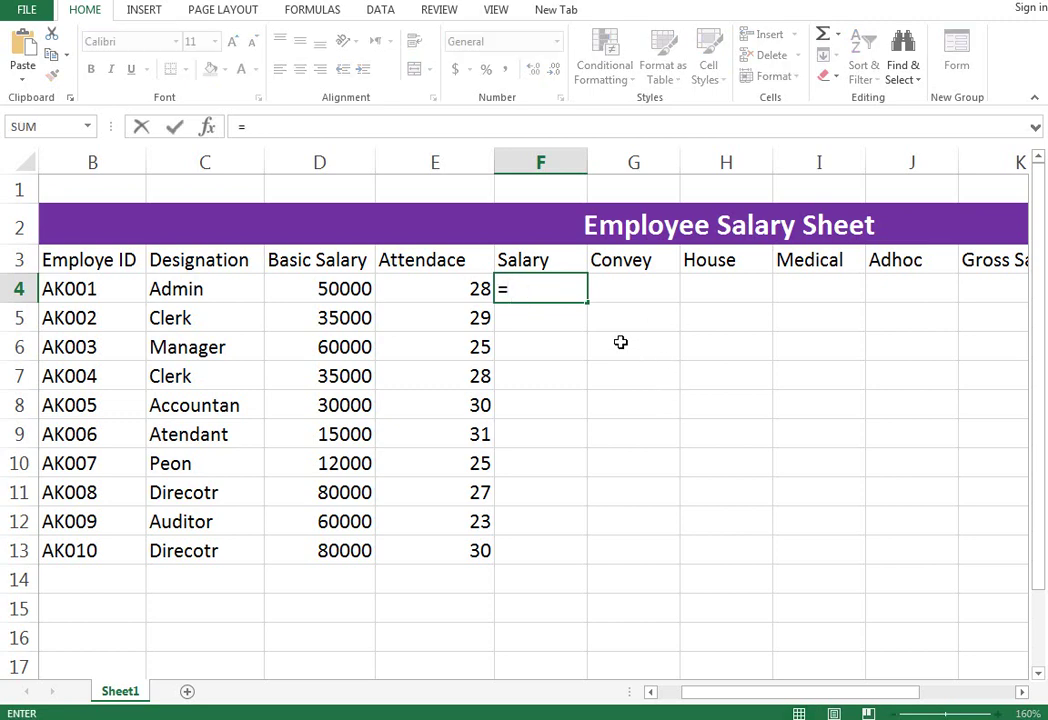
{"action": "left_click", "coordinate": [346, 289]}
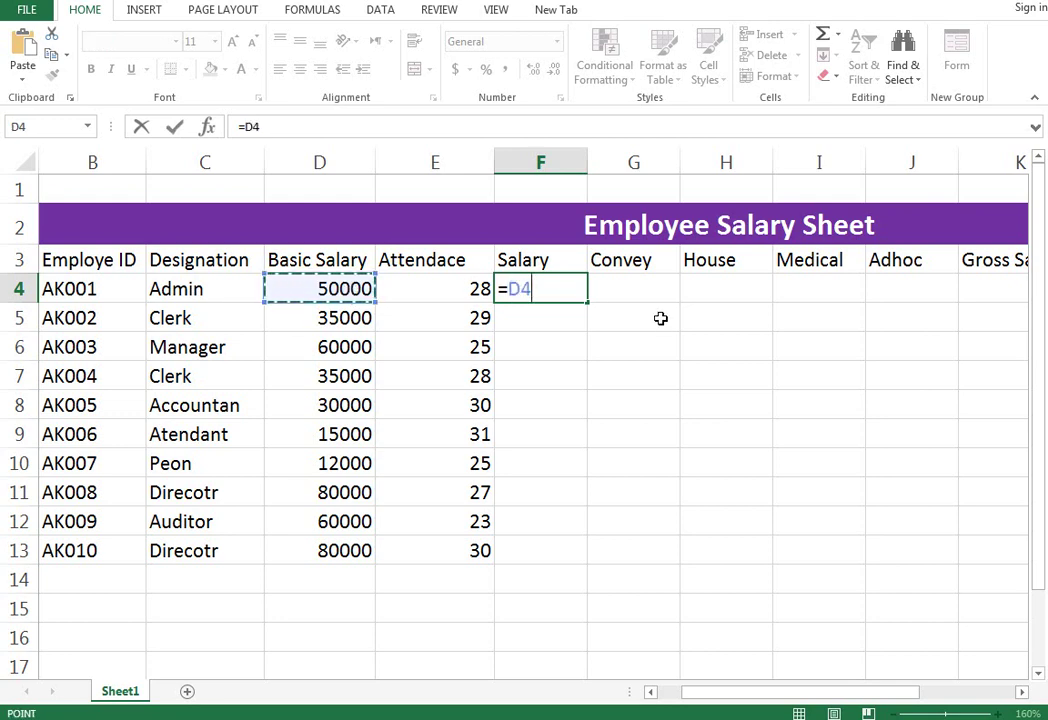
{"action": "type", "text": "*"}
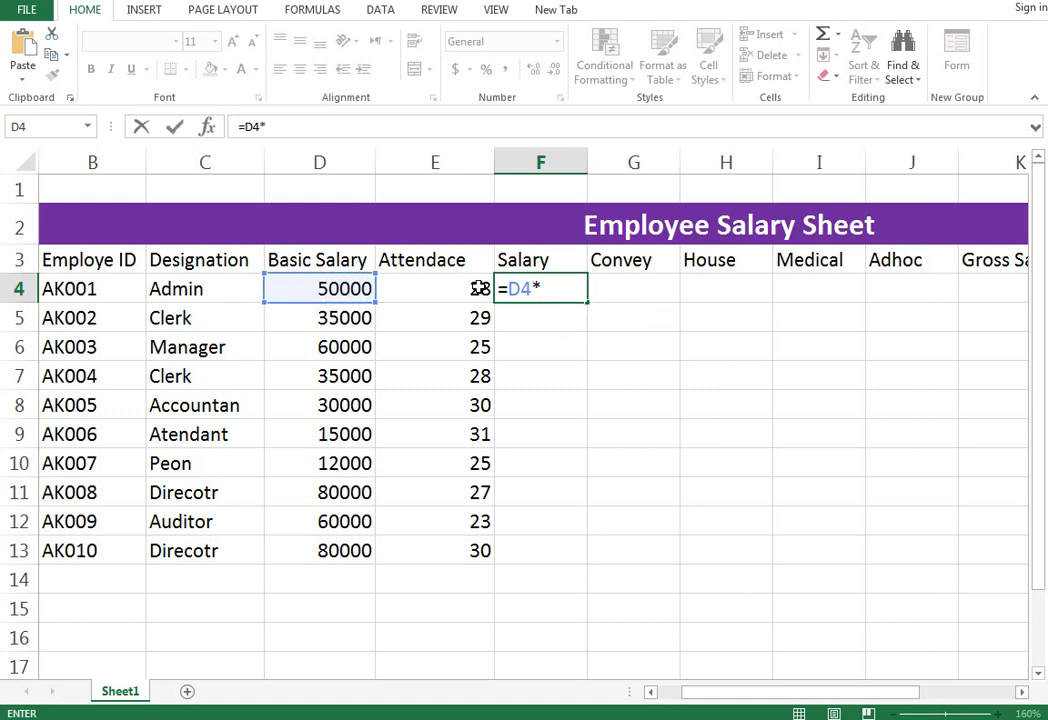
{"action": "left_click", "coordinate": [479, 288]}
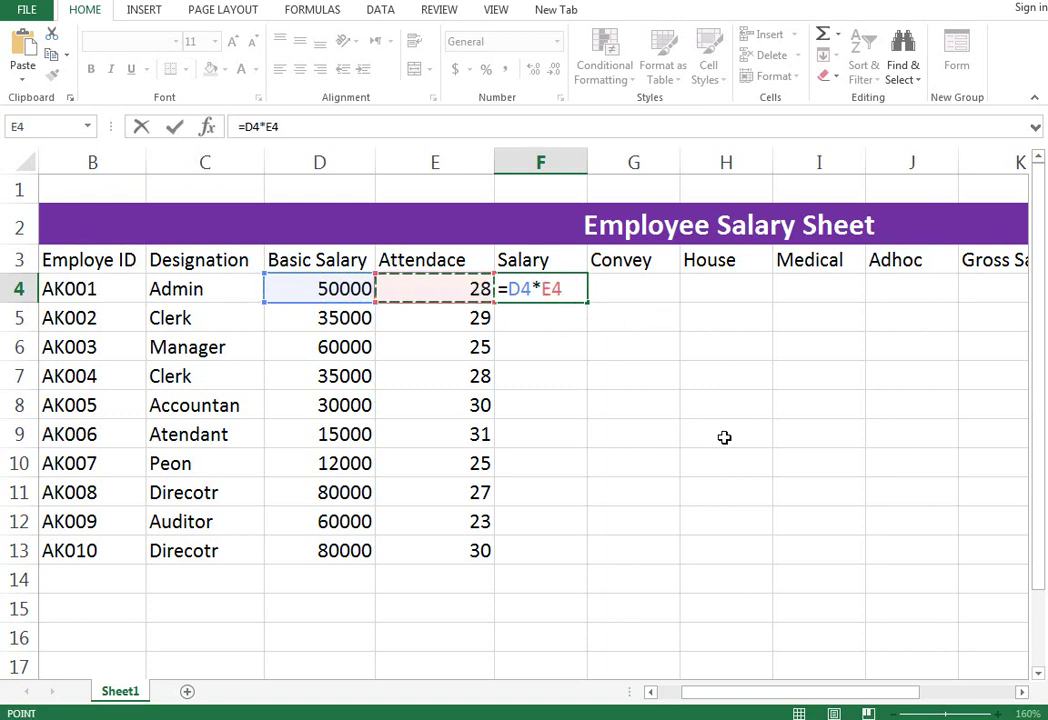
{"action": "type", "text": "/3"}
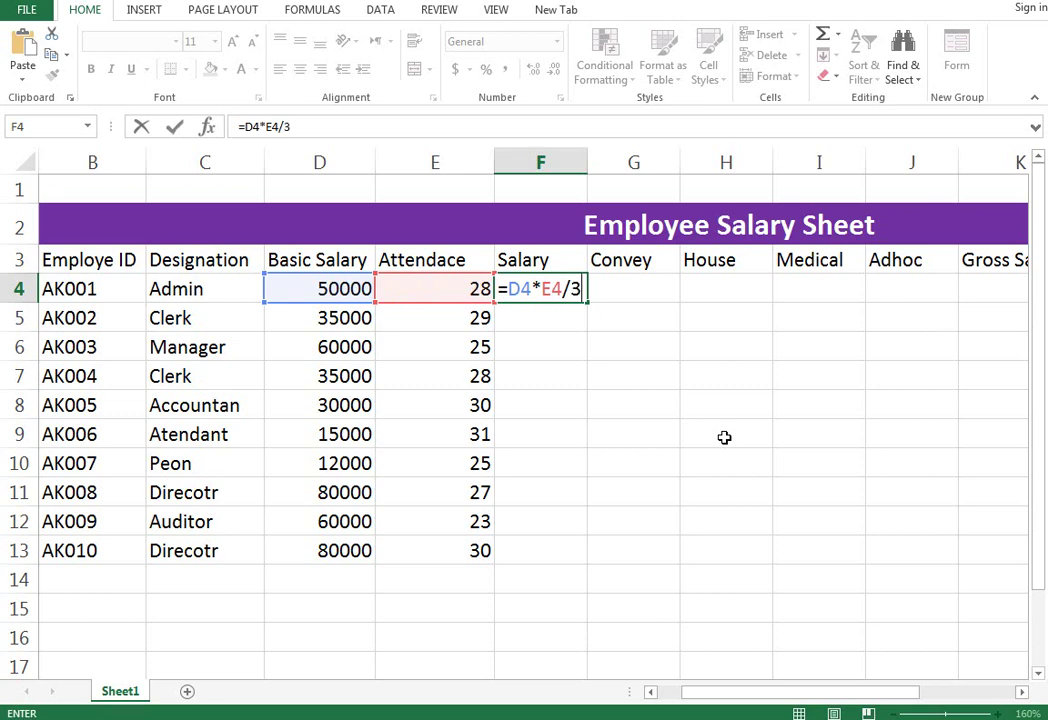
{"action": "key", "text": "Return"}
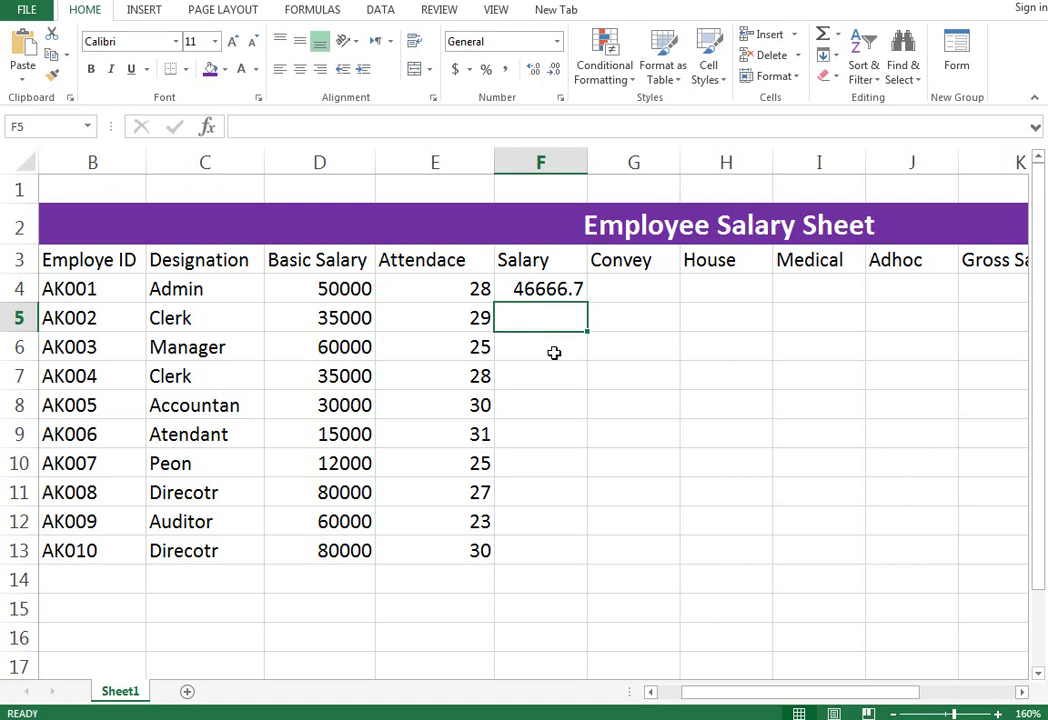
Copy the salary formula down F4:F13 and check the copied results.
{"action": "left_click", "coordinate": [578, 290]}
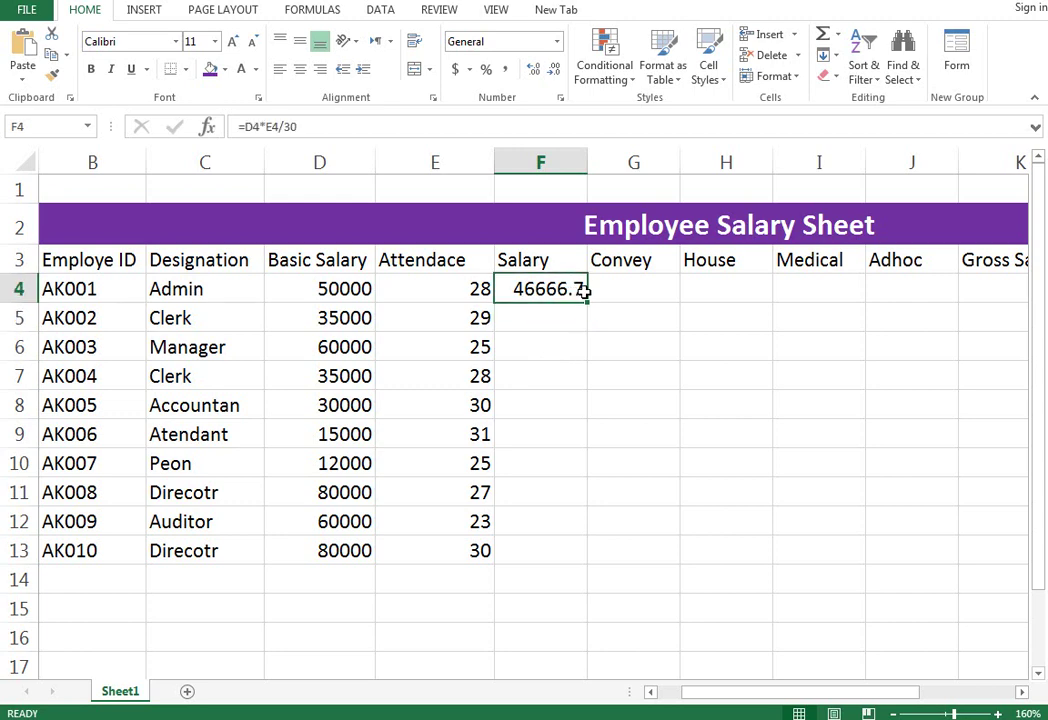
{"action": "left_click_drag", "start_coordinate": [587, 299], "coordinate": [586, 561]}
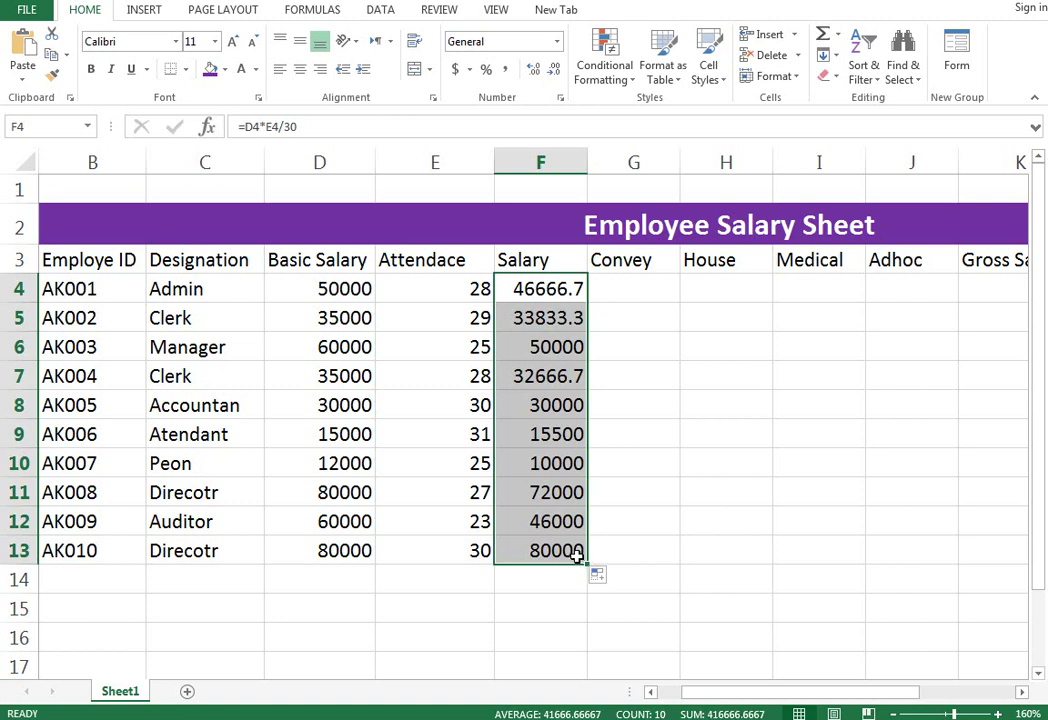
{"action": "left_click", "coordinate": [566, 545]}
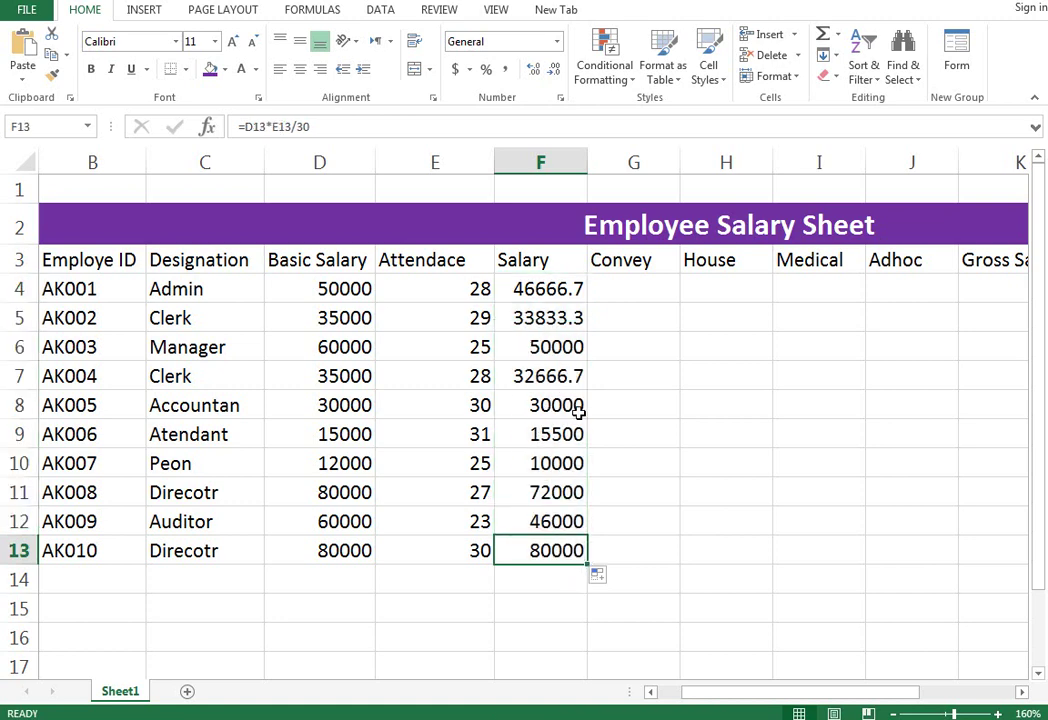
{"action": "left_click", "coordinate": [578, 315]}
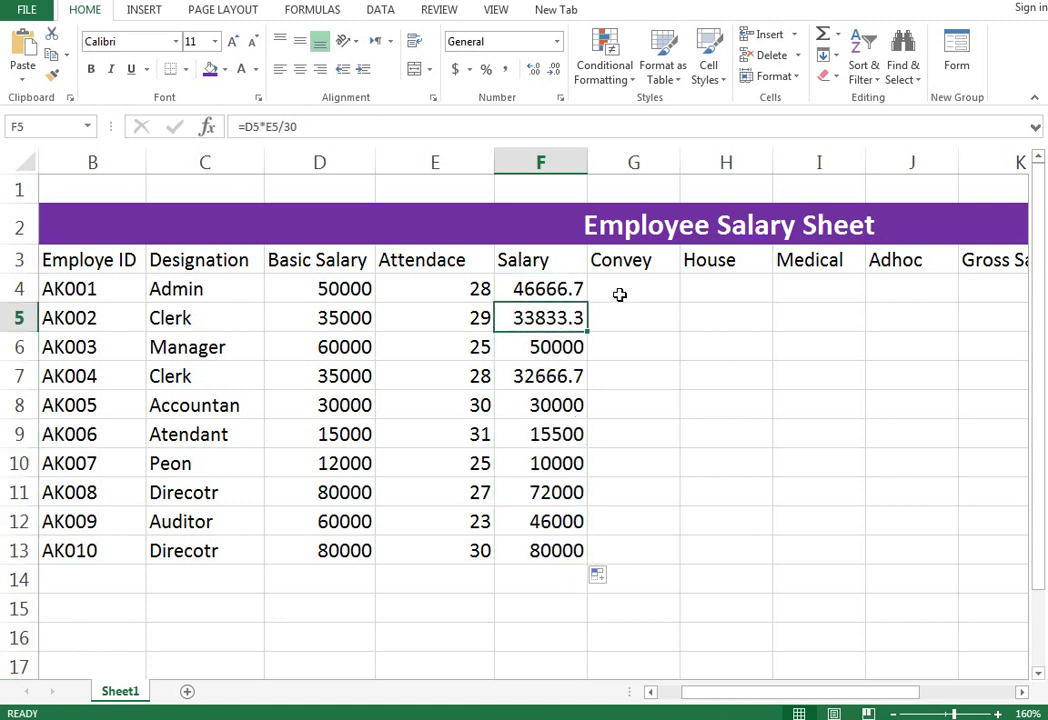
{"action": "left_click", "coordinate": [620, 294]}
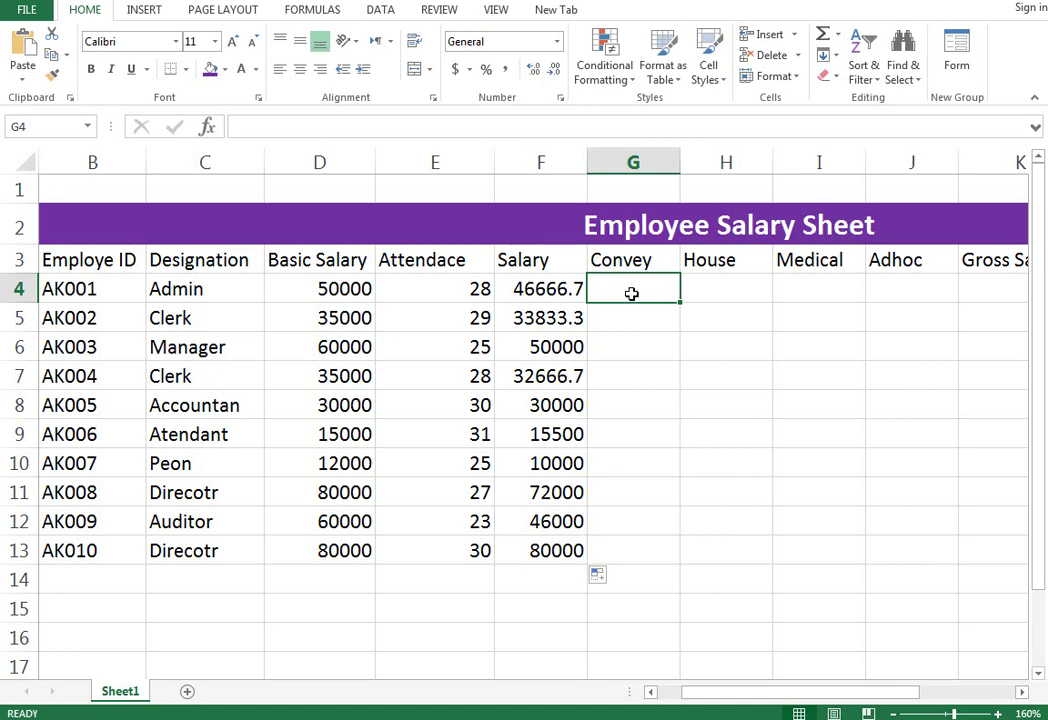
Enter =D4*7% in G4 and copy it down to G13.
{"action": "type", "text": "="}
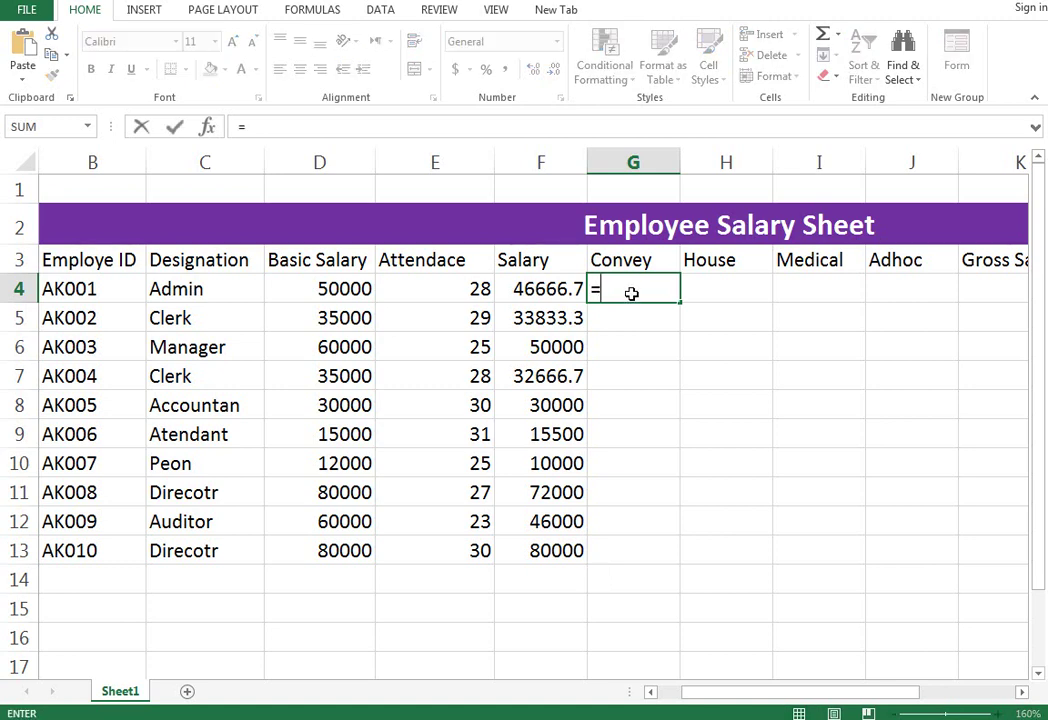
{"action": "left_click", "coordinate": [349, 289]}
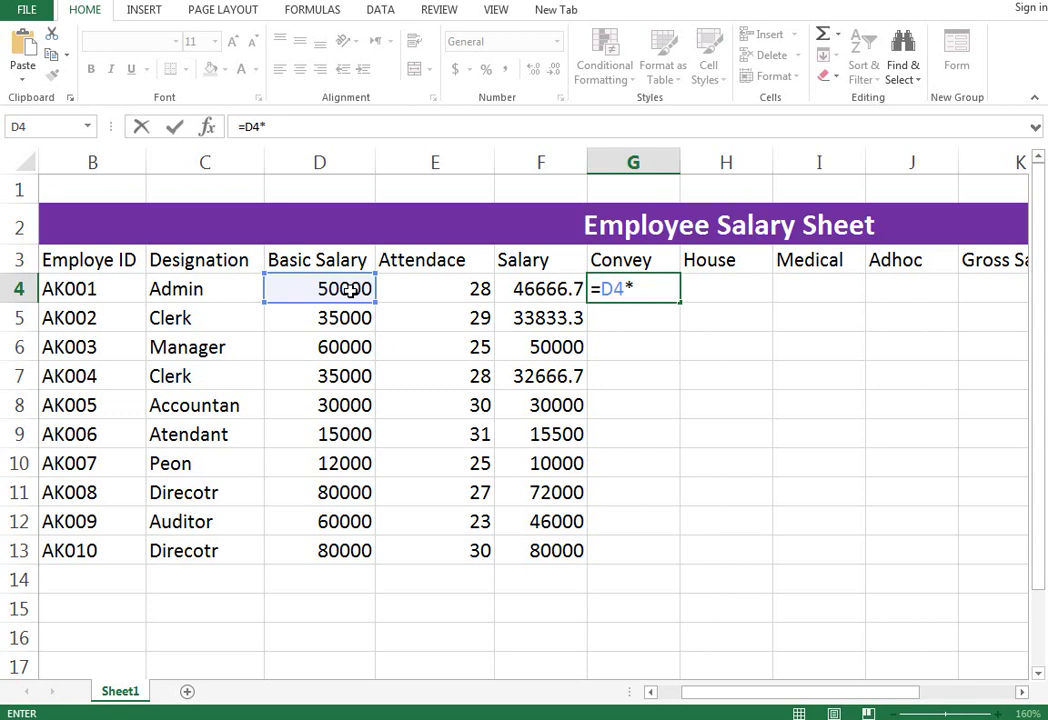
{"action": "type", "text": "7%"}
{"action": "key", "text": "Return"}
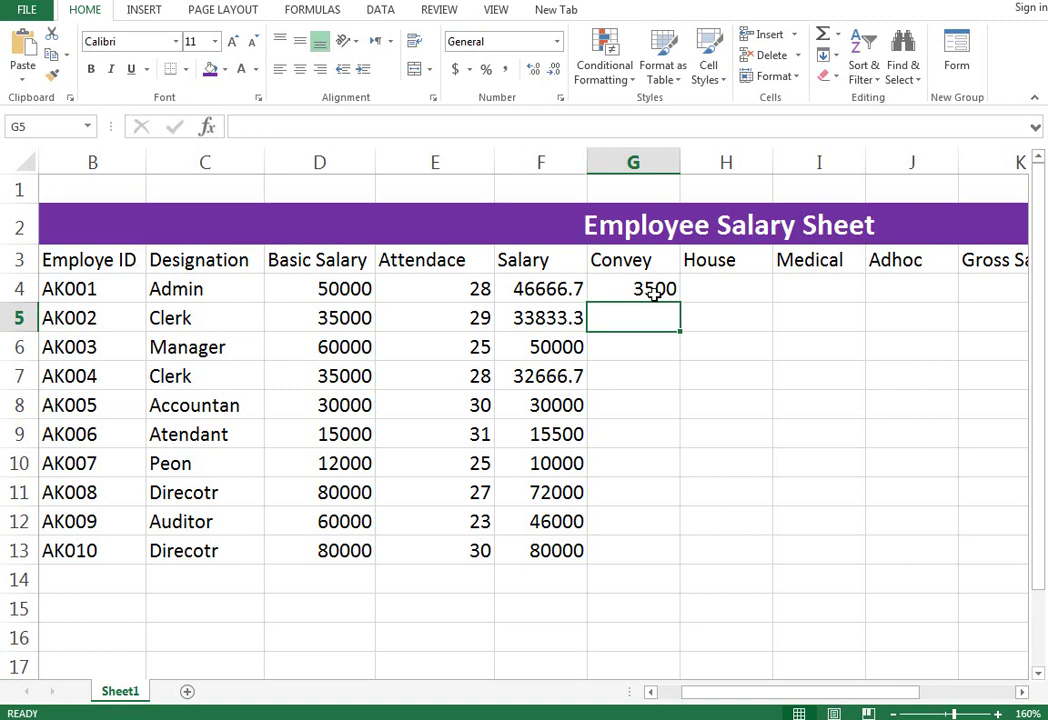
{"action": "left_click", "coordinate": [654, 291]}
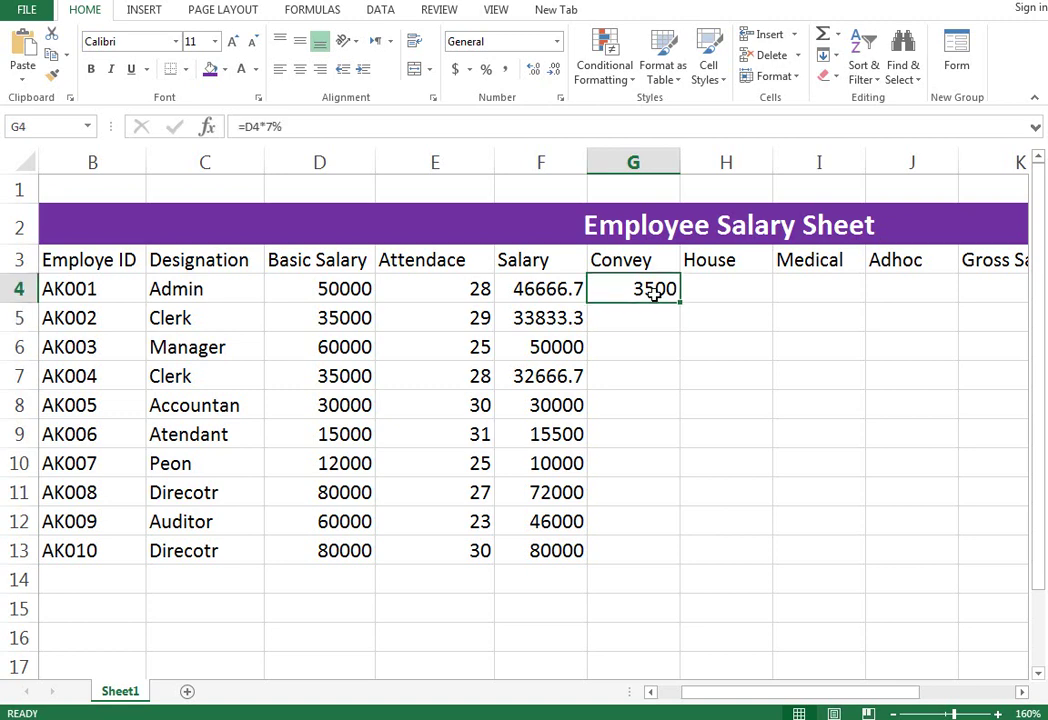
{"action": "left_click_drag", "start_coordinate": [680, 302], "coordinate": [679, 562]}
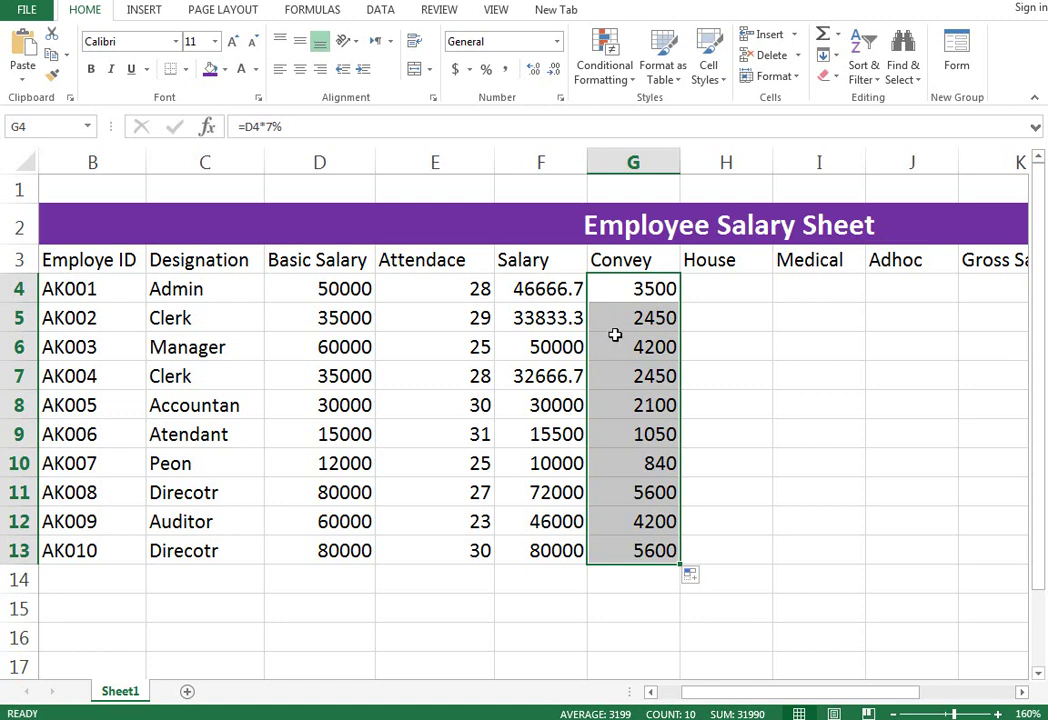
Enter =D4*5% in H4 and fill it down to H13.
{"action": "left_click", "coordinate": [744, 297]}
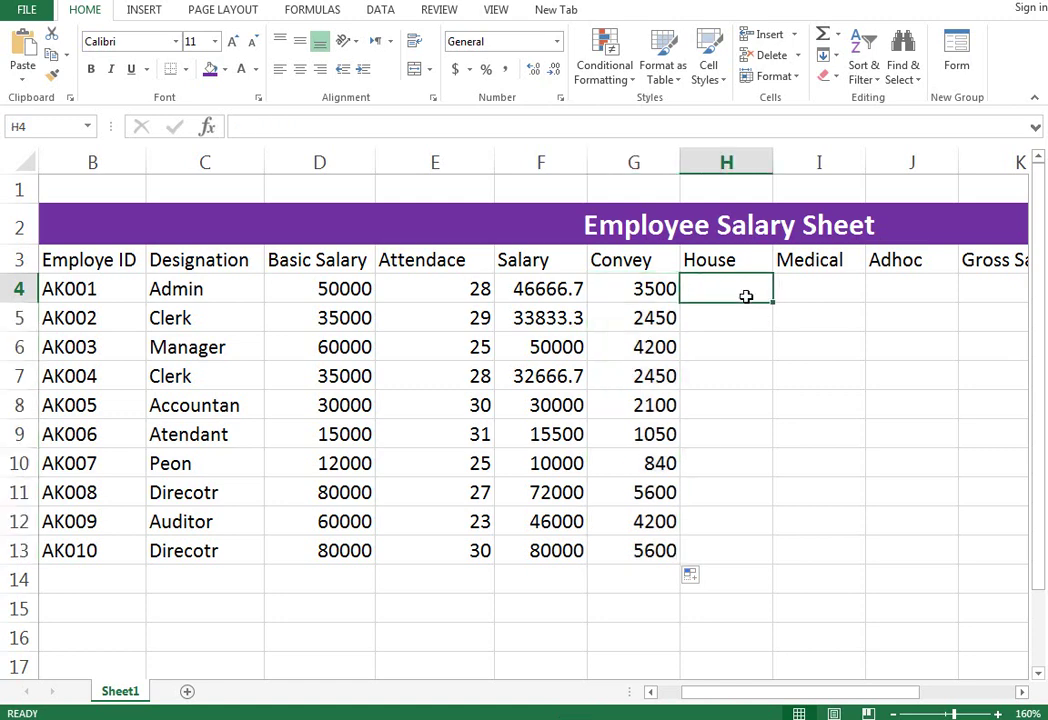
{"action": "type", "text": "5"}
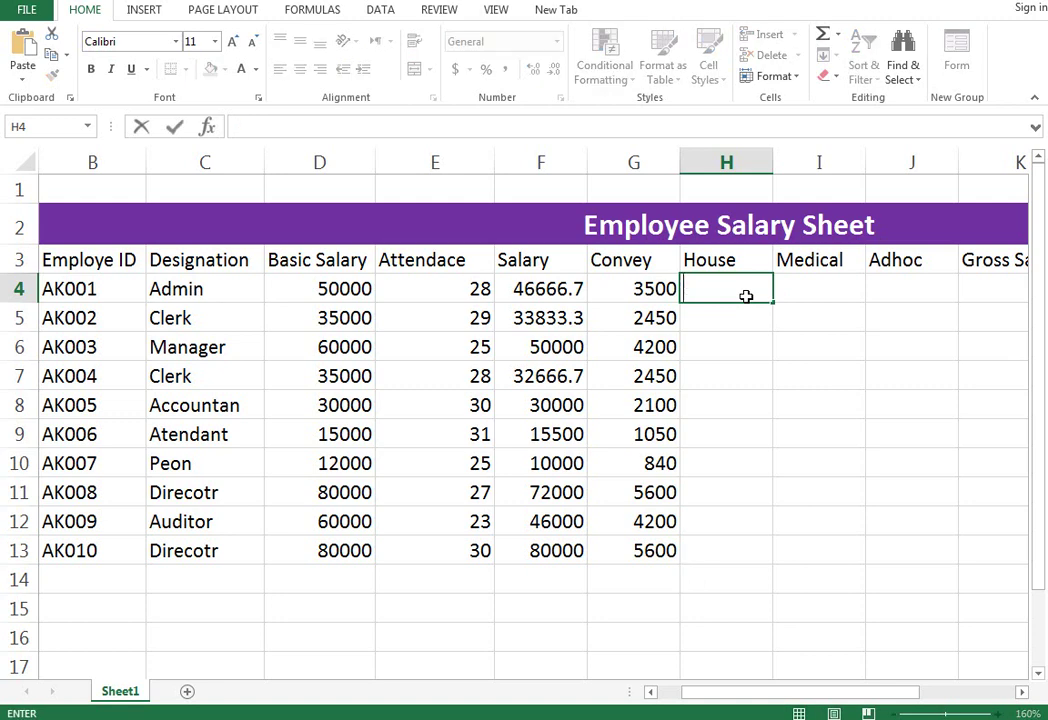
{"action": "type", "text": "="}
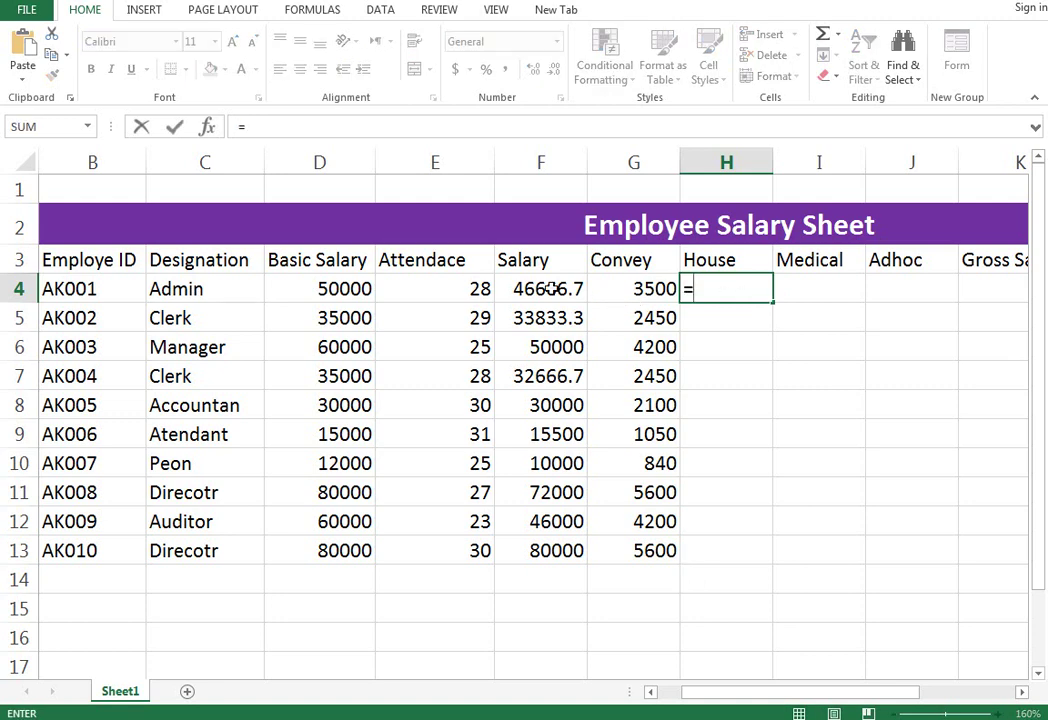
{"action": "left_click", "coordinate": [367, 288]}
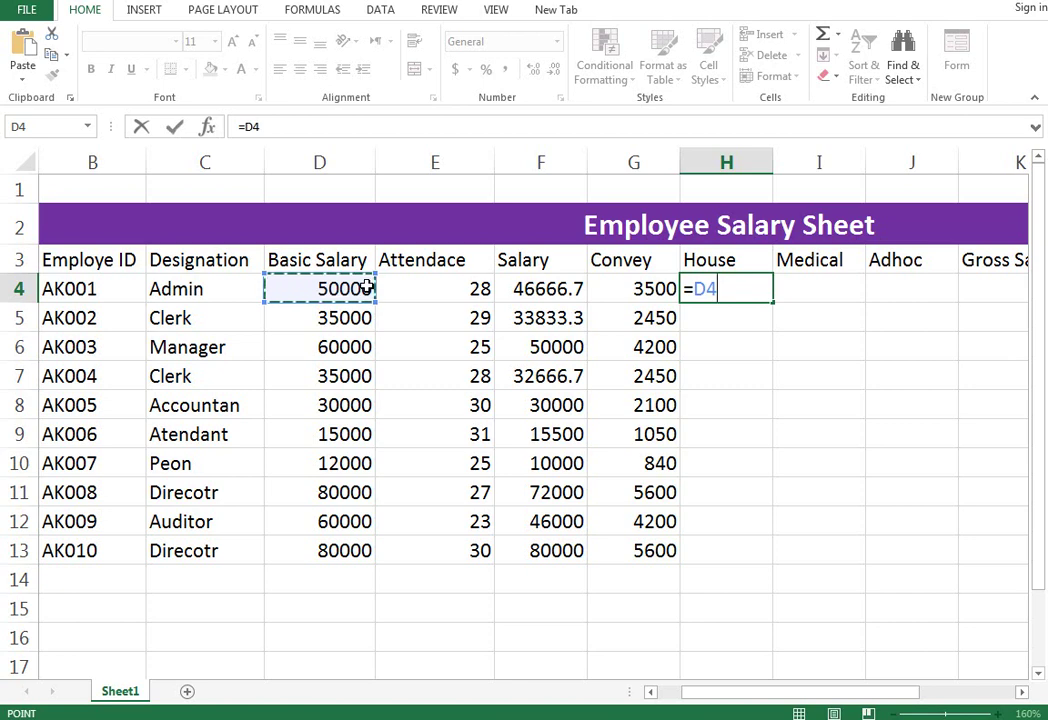
{"action": "type", "text": "*5"}
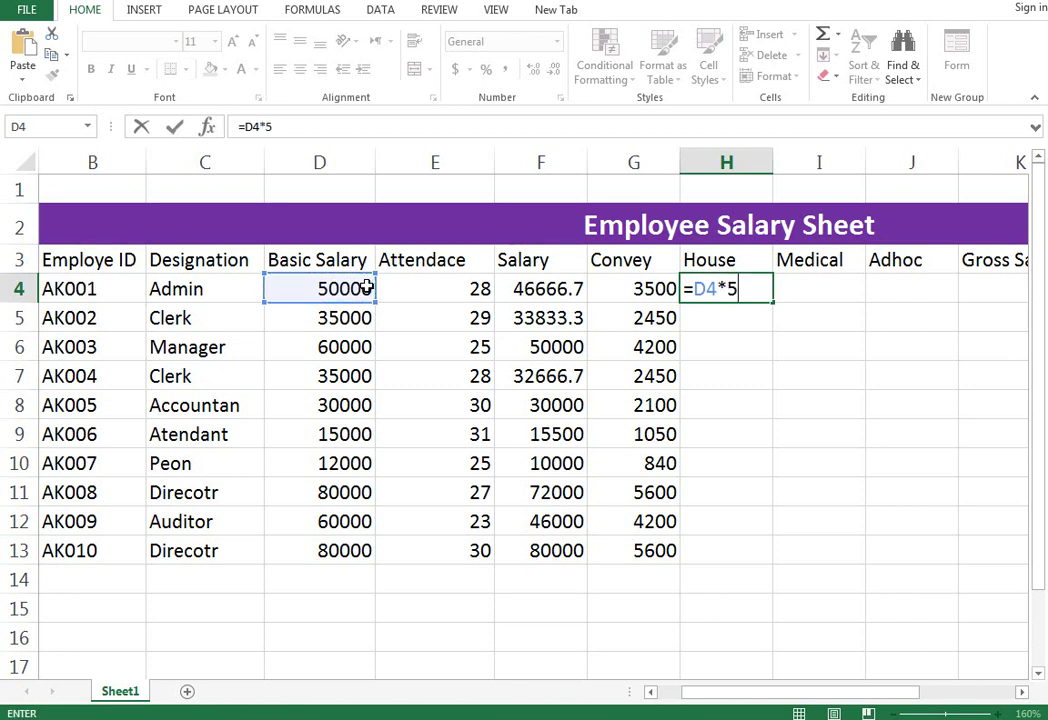
{"action": "type", "text": "%"}
{"action": "key", "text": "Return"}
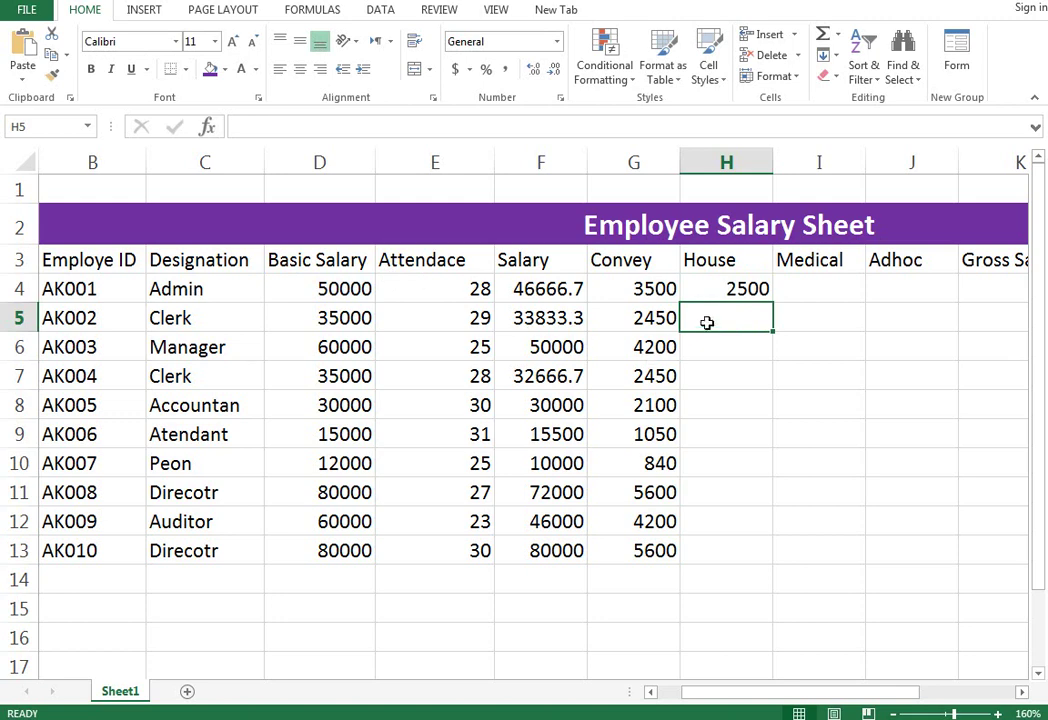
{"action": "left_click", "coordinate": [765, 289]}
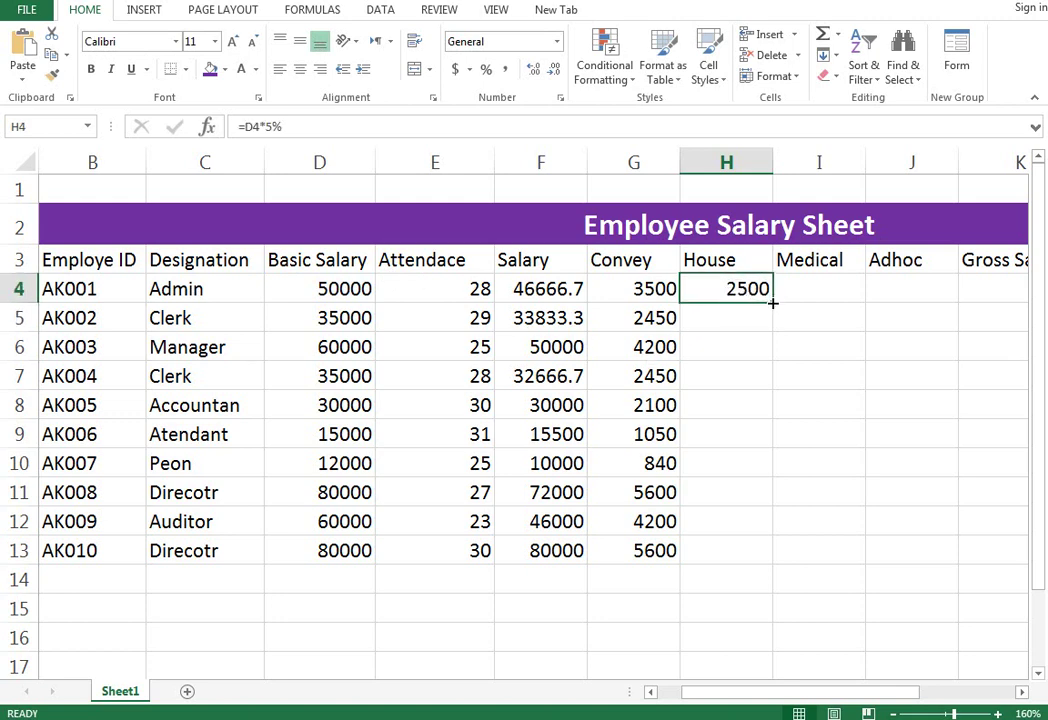
{"action": "left_click_drag", "start_coordinate": [772, 300], "coordinate": [760, 559]}
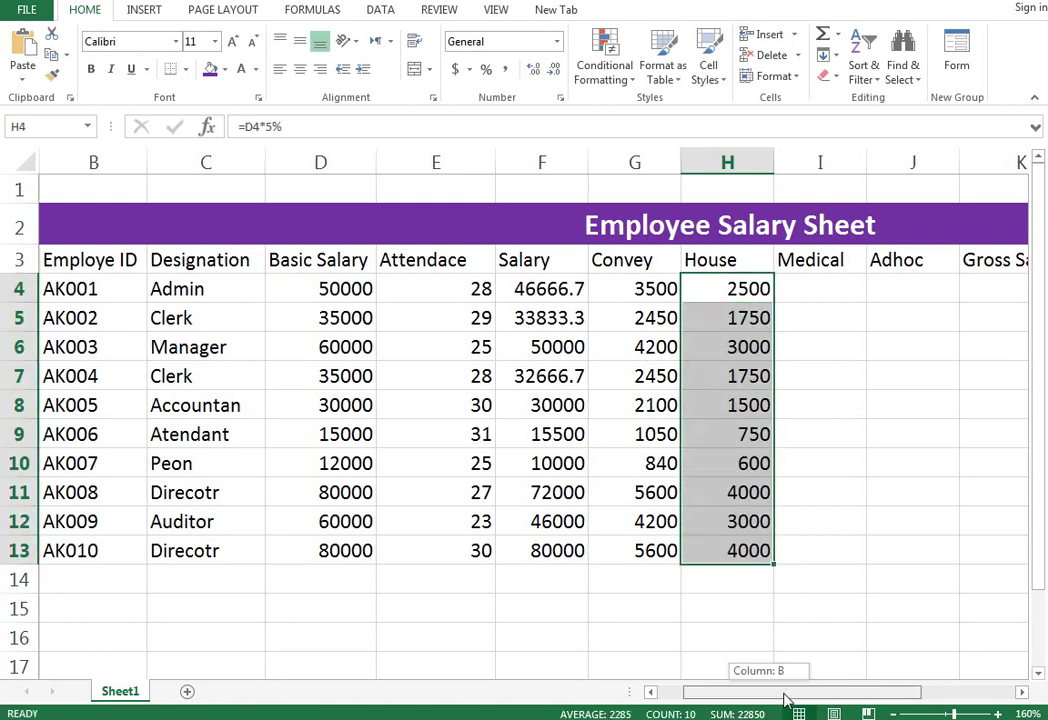
{"action": "left_click_drag", "start_coordinate": [784, 692], "coordinate": [834, 692]}
{"action": "left_click", "coordinate": [607, 290]}
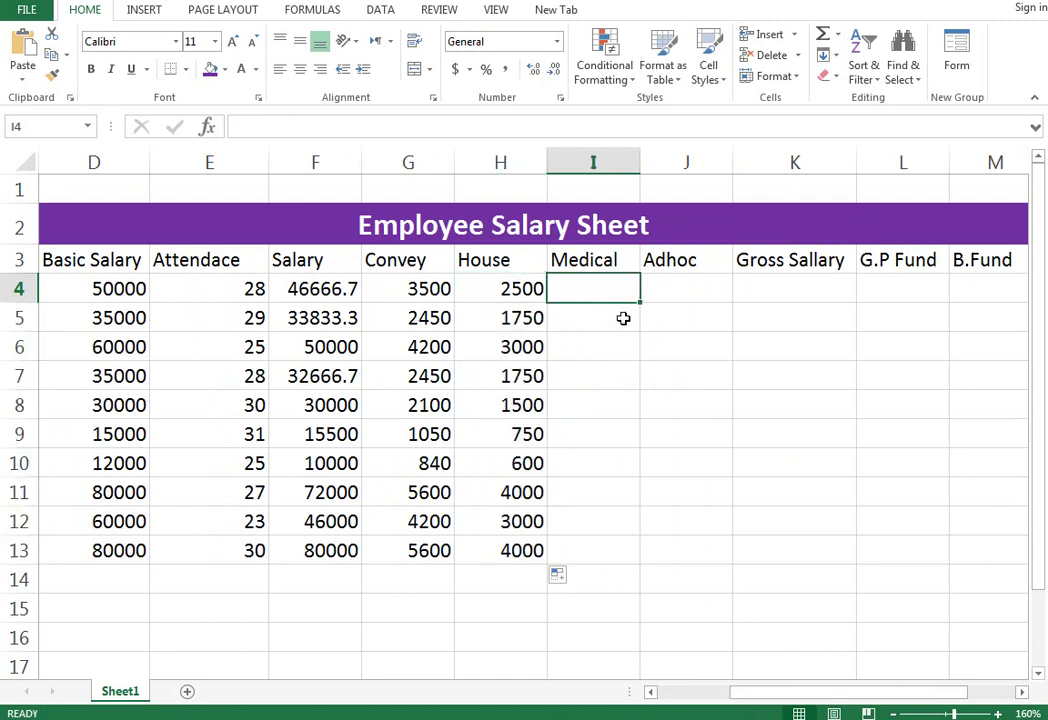
Enter =D4*3% in I4 and fill it down through I13.
{"action": "type", "text": "="}
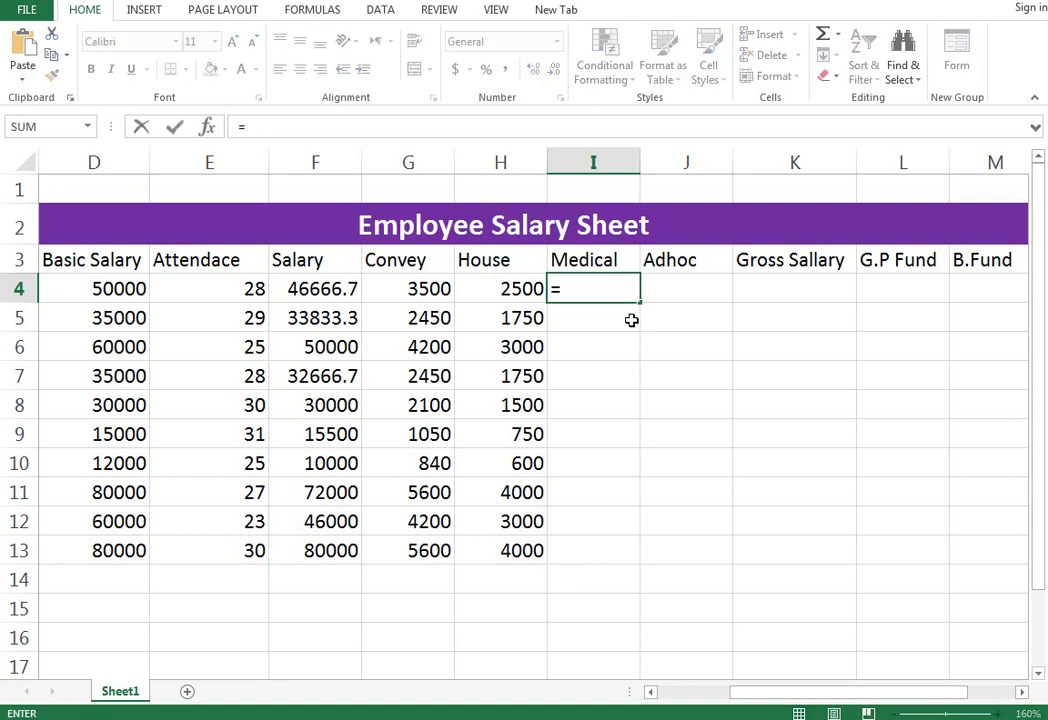
{"action": "left_click", "coordinate": [133, 287]}
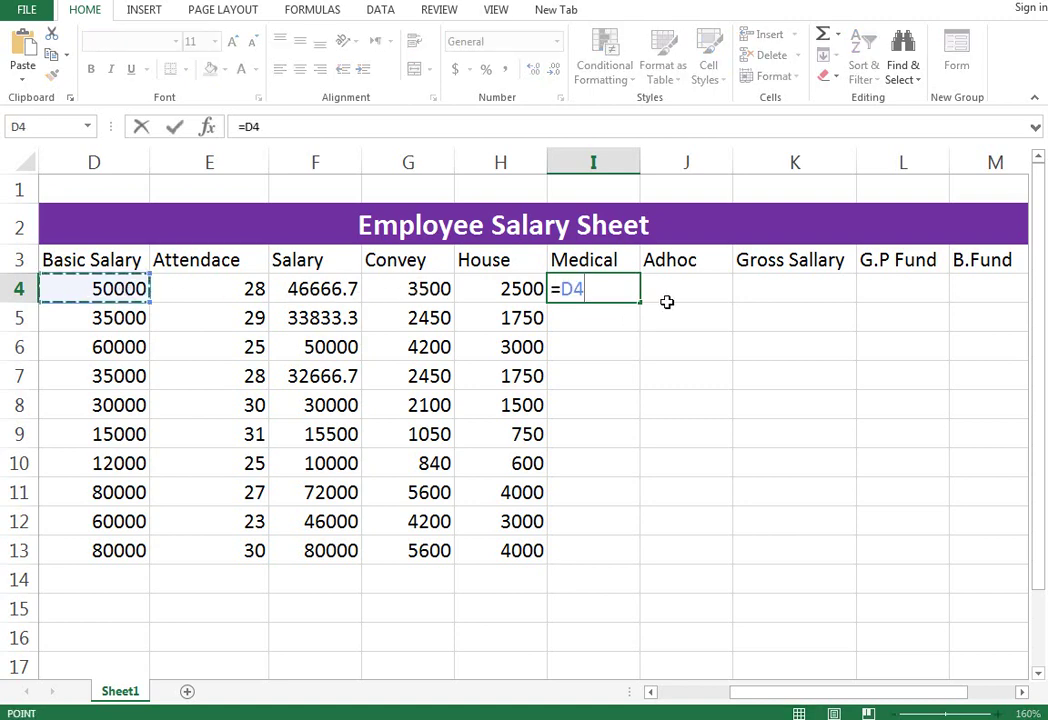
{"action": "type", "text": "*"}
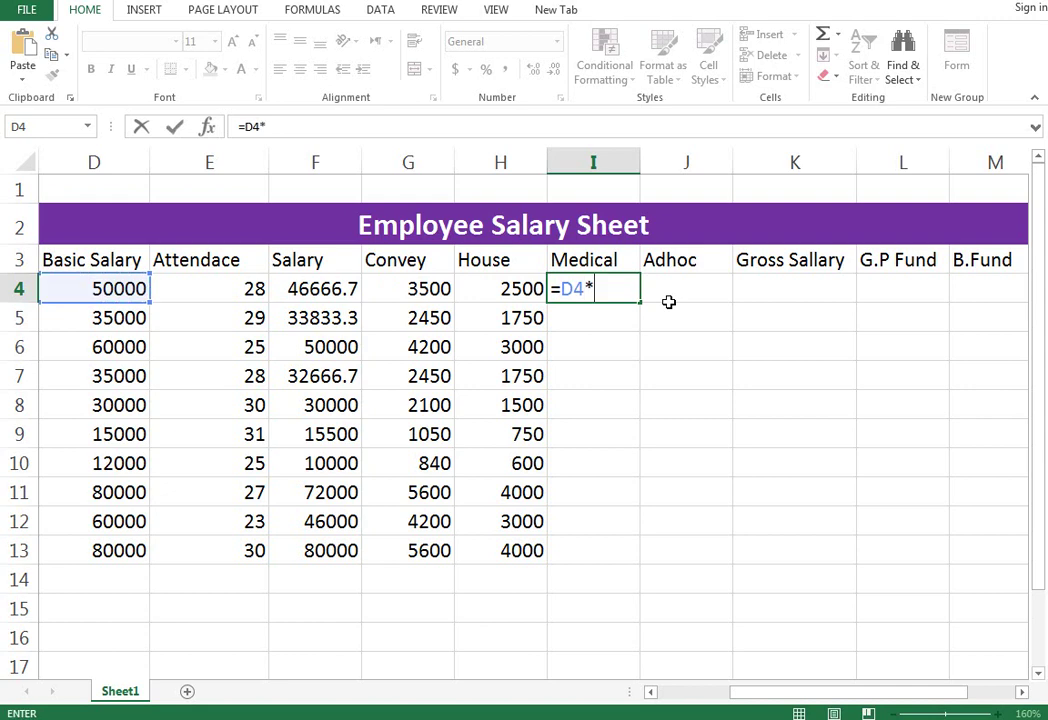
{"action": "type", "text": "3"}
{"action": "type", "text": "%"}
{"action": "key", "text": "Return"}
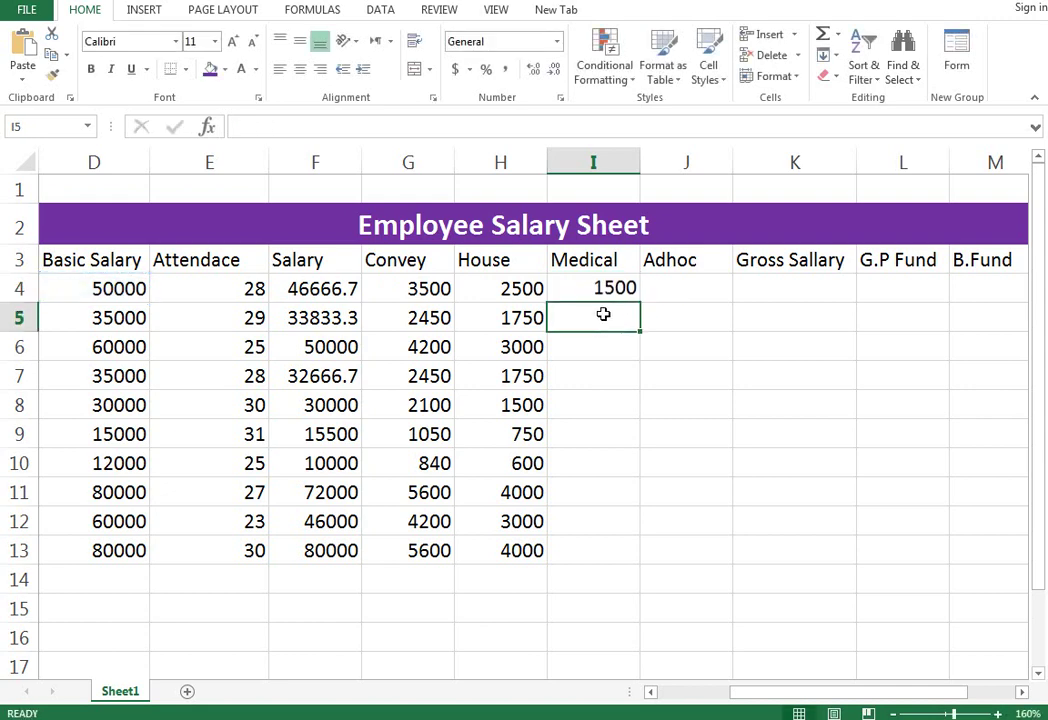
{"action": "left_click", "coordinate": [610, 286]}
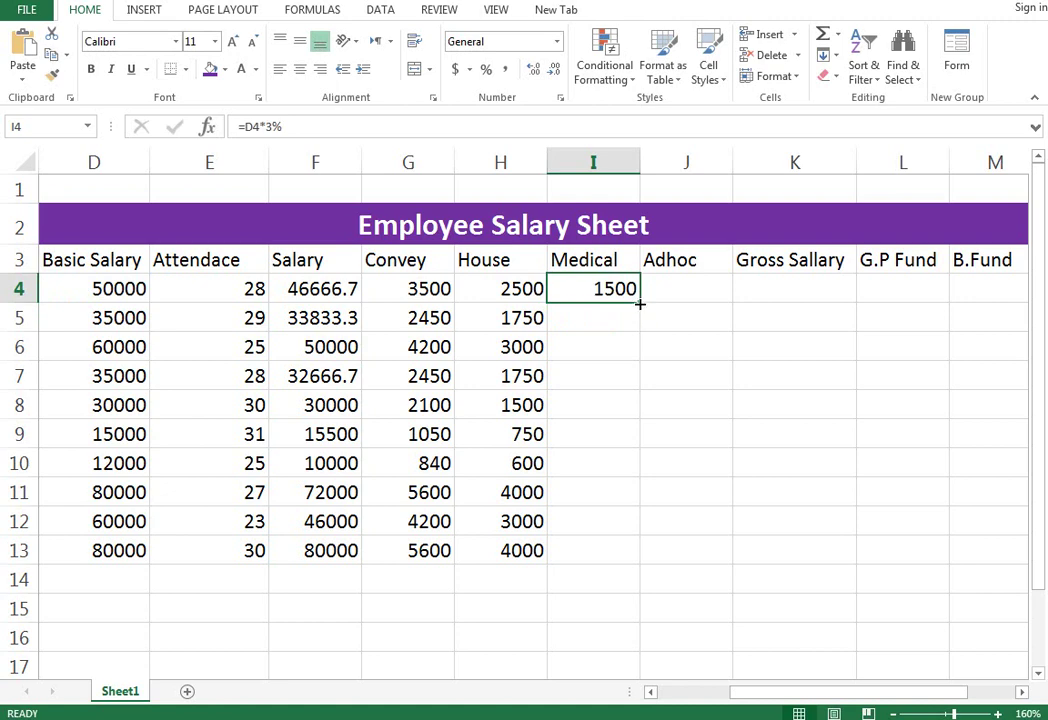
{"action": "left_click_drag", "start_coordinate": [640, 303], "coordinate": [628, 563]}
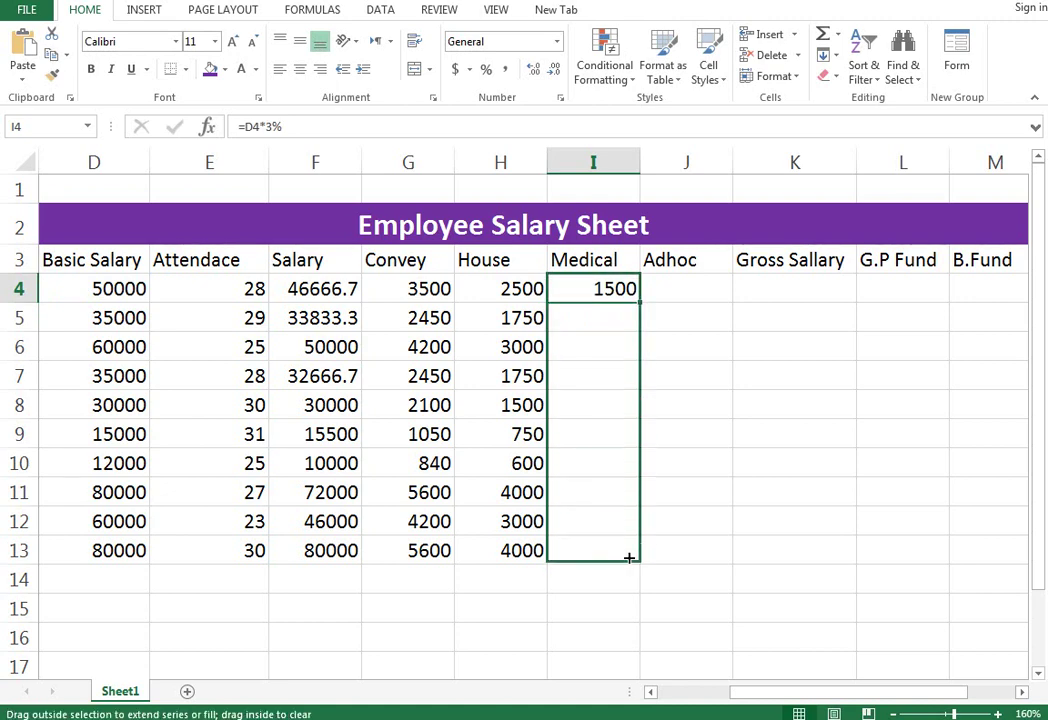
{"action": "left_click", "coordinate": [695, 286]}
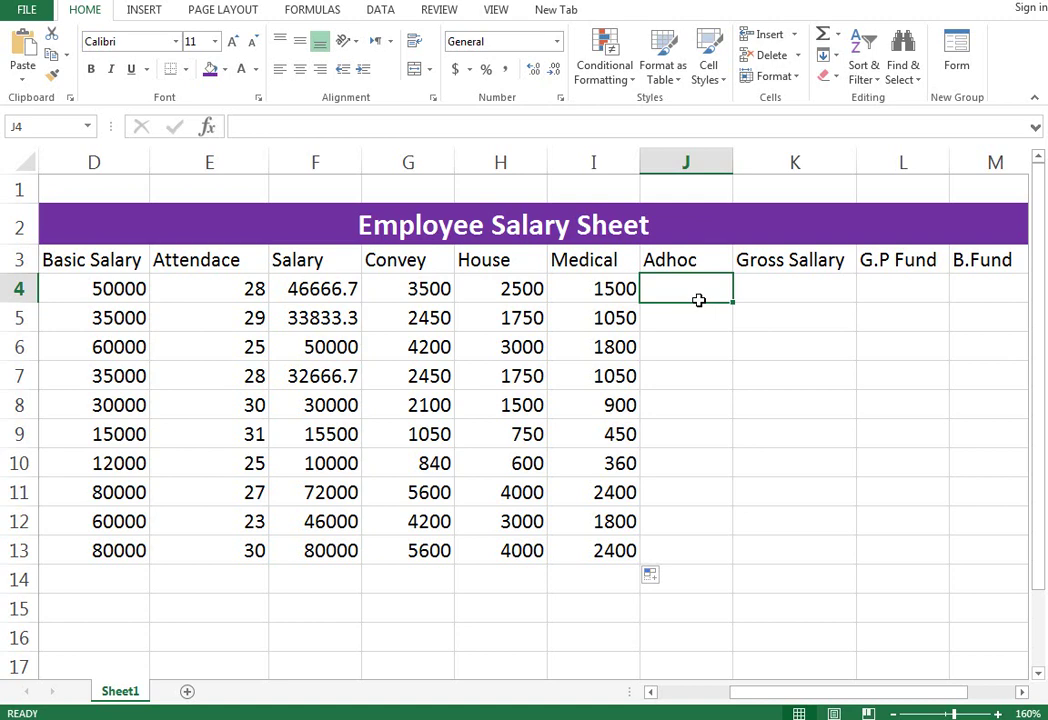
Enter =D4*10% in J4 and fill it down through J13.
{"action": "left_click", "coordinate": [112, 289]}
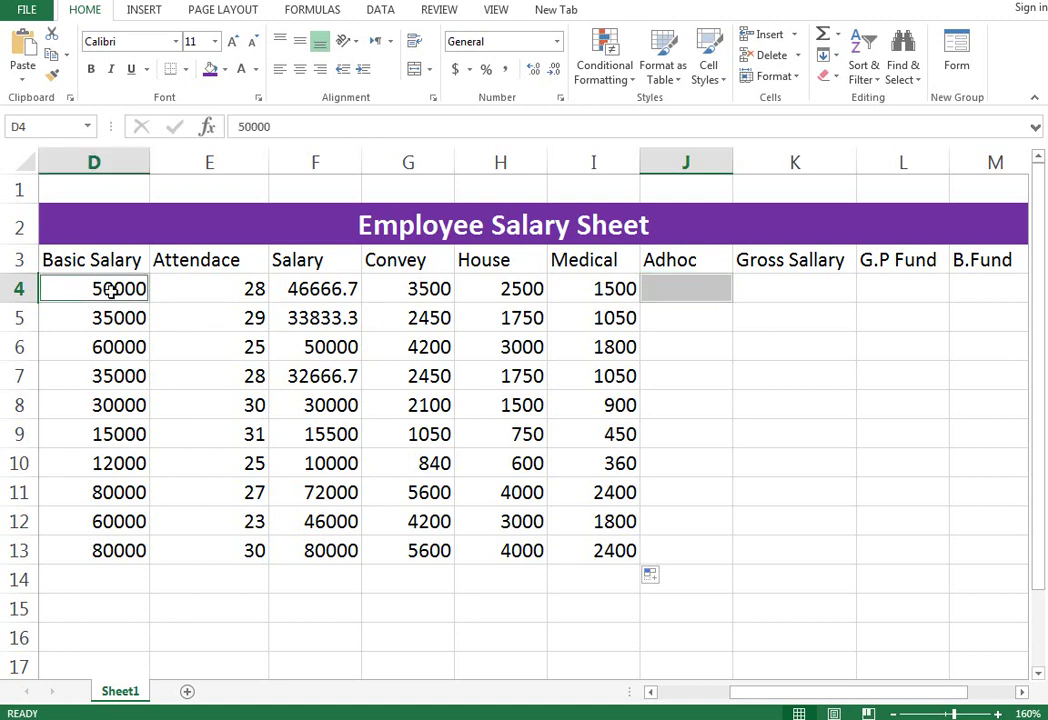
{"action": "left_click", "coordinate": [632, 288]}
{"action": "double_click", "coordinate": [663, 288]}
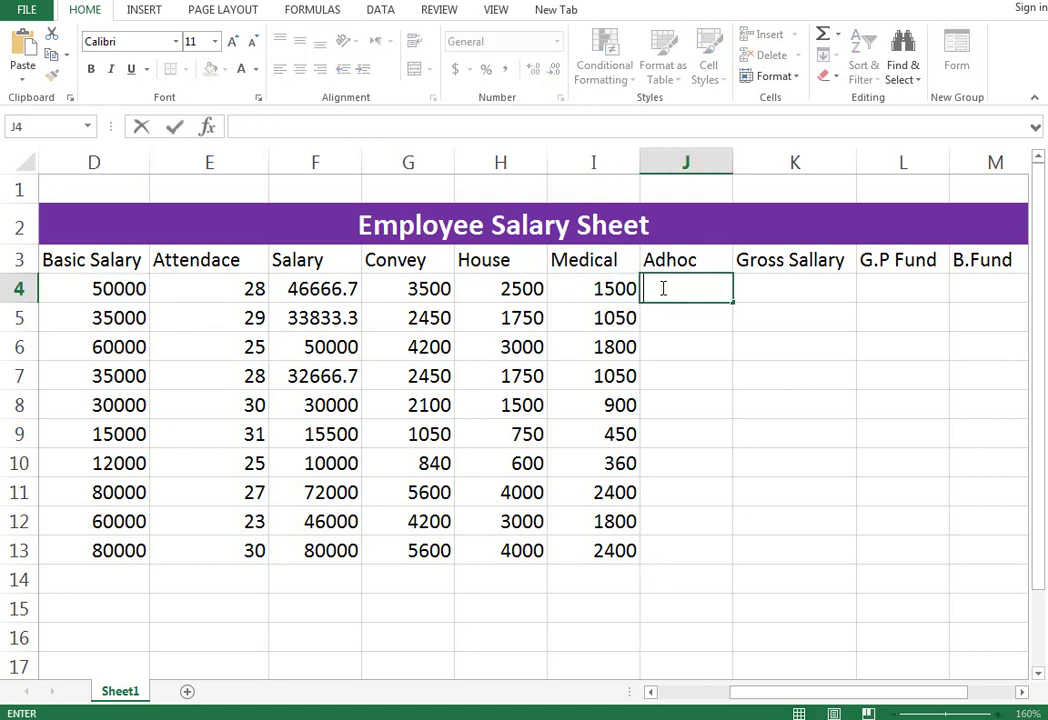
{"action": "type", "text": "="}
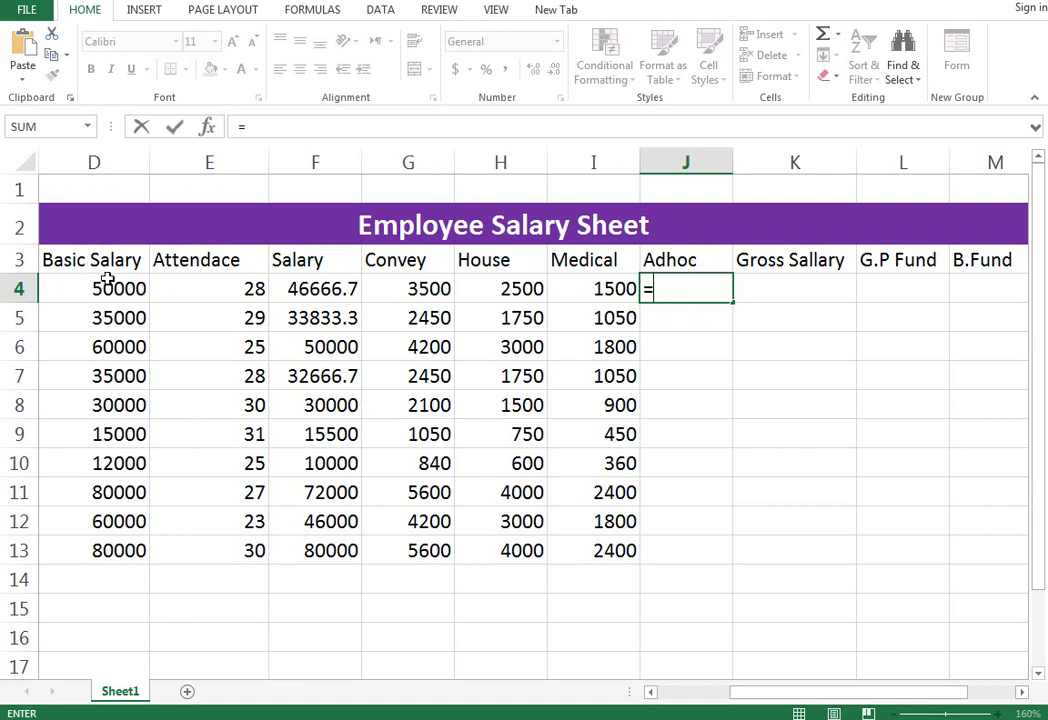
{"action": "left_click", "coordinate": [107, 282]}
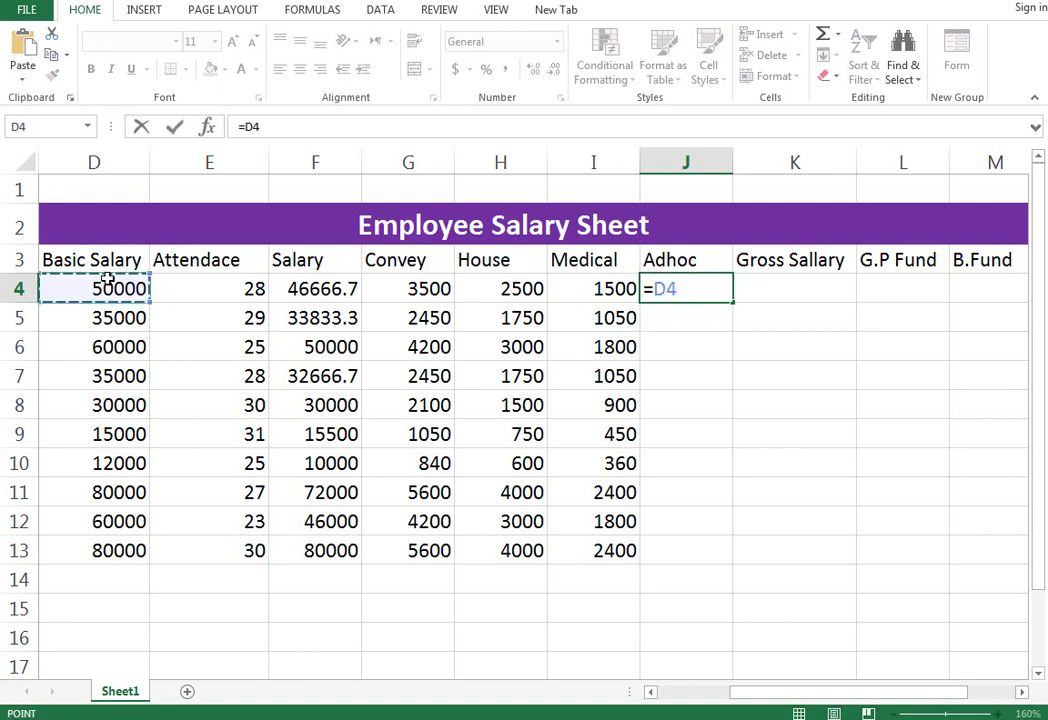
{"action": "type", "text": "*10"}
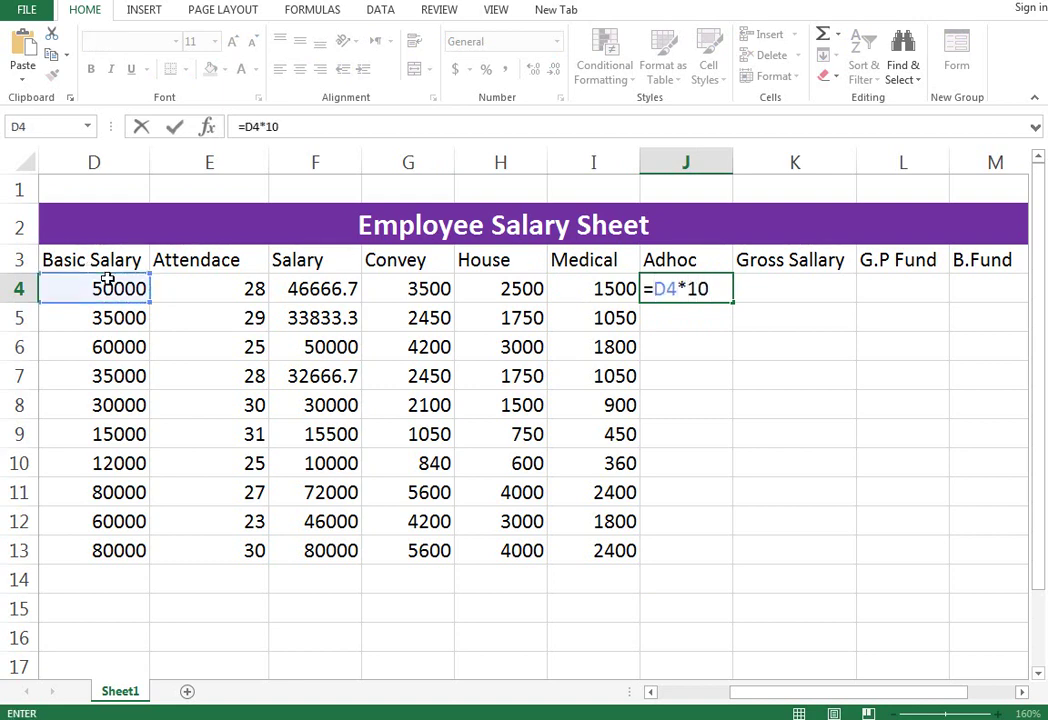
{"action": "type", "text": "%"}
{"action": "key", "text": "Return"}
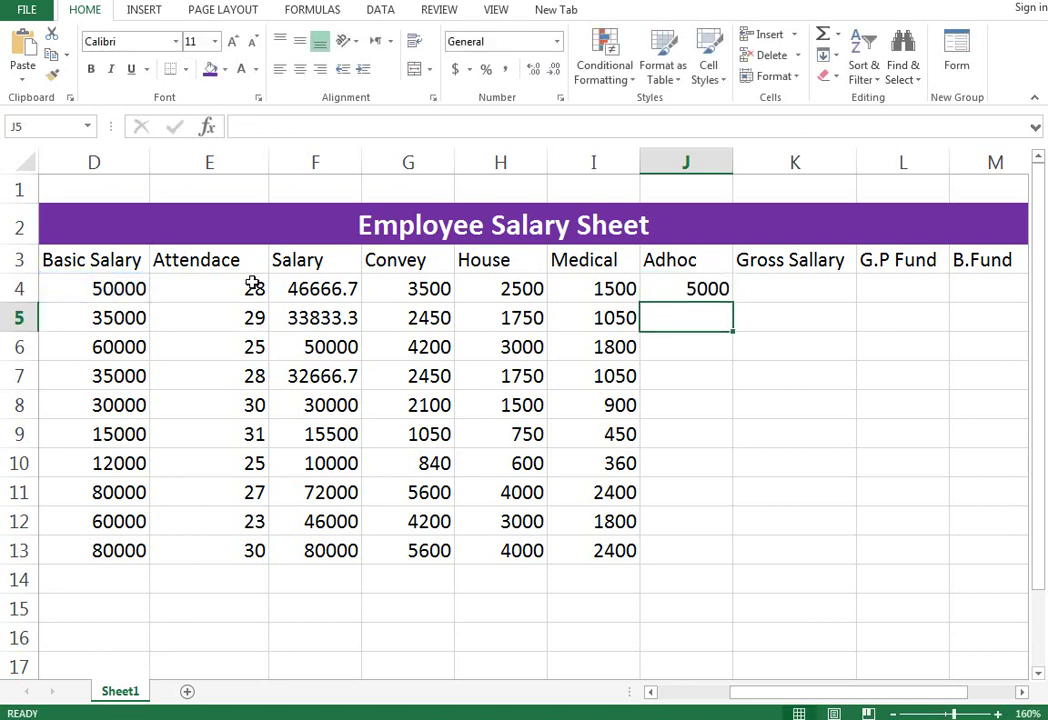
{"action": "left_click", "coordinate": [686, 285]}
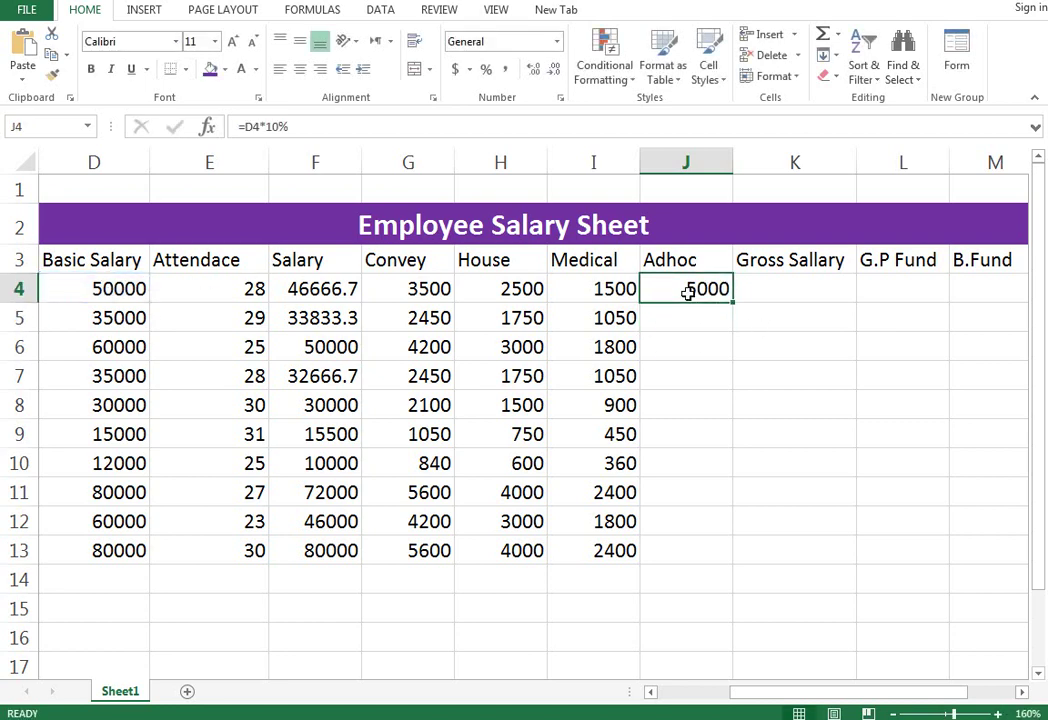
{"action": "left_click_drag", "start_coordinate": [735, 303], "coordinate": [722, 555]}
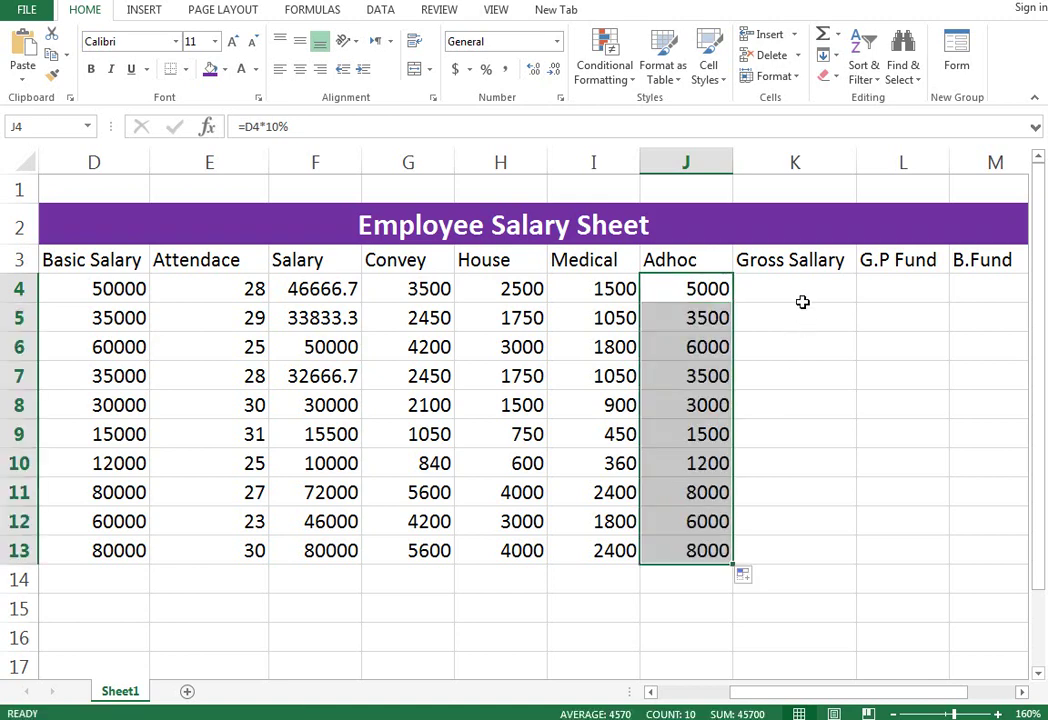
{"action": "left_click", "coordinate": [740, 288]}
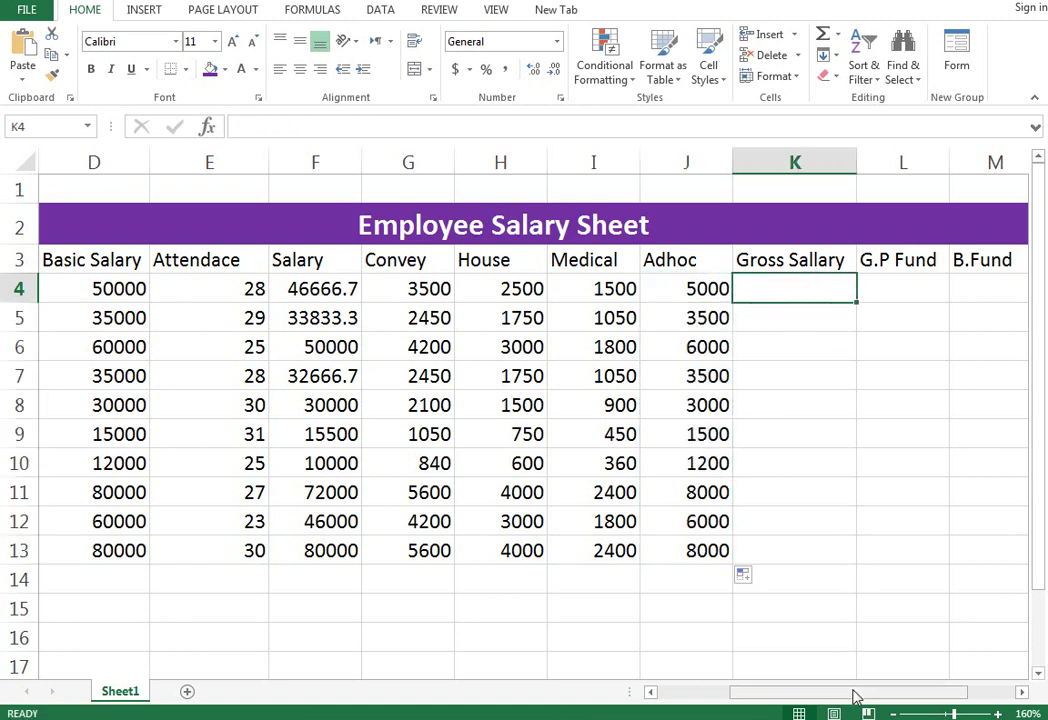
Enter =SUM(F4,G4,H4,I4,J4) in K4 to total the first employee's pay.
{"action": "left_click_drag", "start_coordinate": [854, 692], "coordinate": [800, 692]}
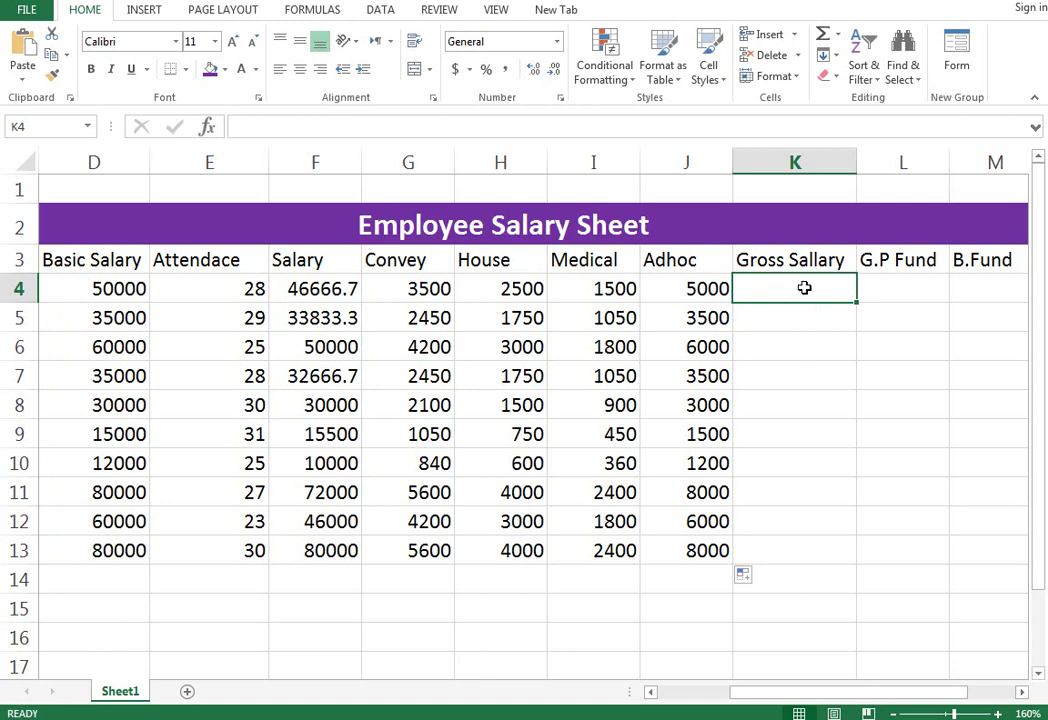
{"action": "type", "text": "="}
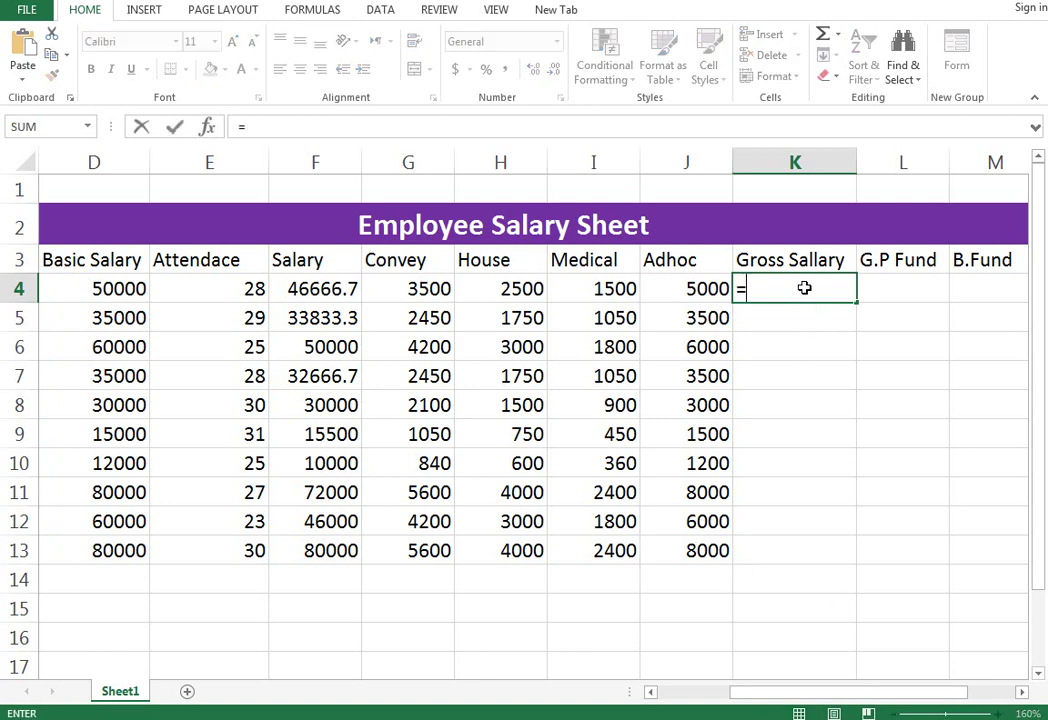
{"action": "type", "text": "sum"}
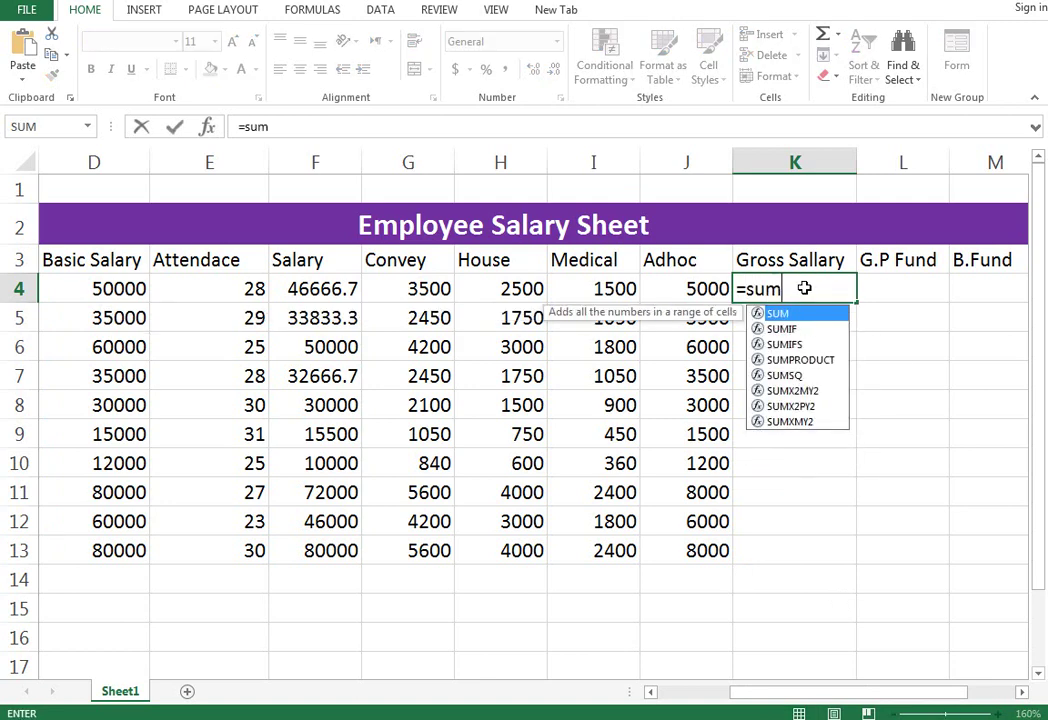
{"action": "type", "text": "("}
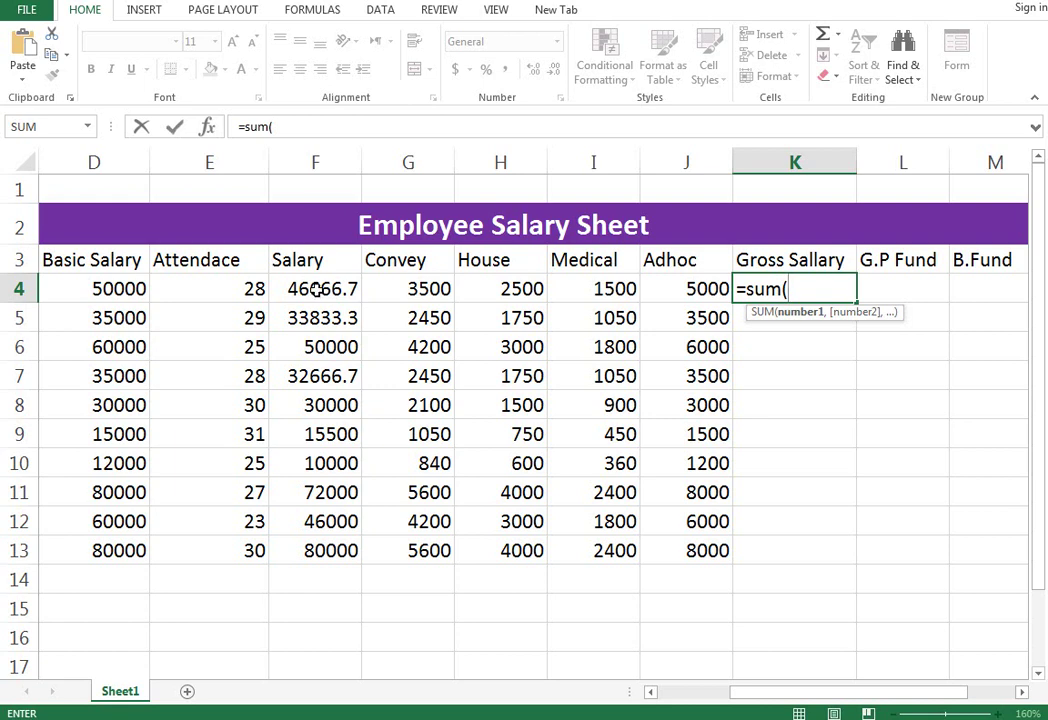
{"action": "left_click", "coordinate": [316, 289]}
{"action": "type", "text": ","}
{"action": "left_click", "coordinate": [421, 291]}
{"action": "type", "text": ","}
{"action": "left_click", "coordinate": [498, 292]}
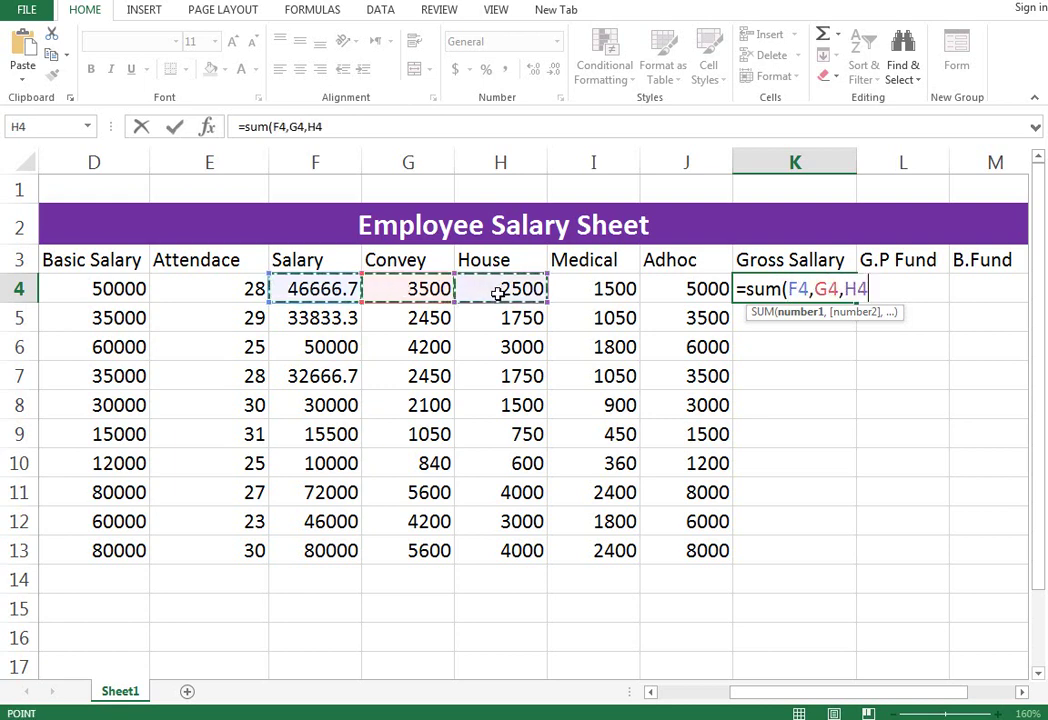
{"action": "type", "text": ","}
{"action": "left_click", "coordinate": [603, 290]}
{"action": "type", "text": ","}
{"action": "left_click", "coordinate": [667, 292]}
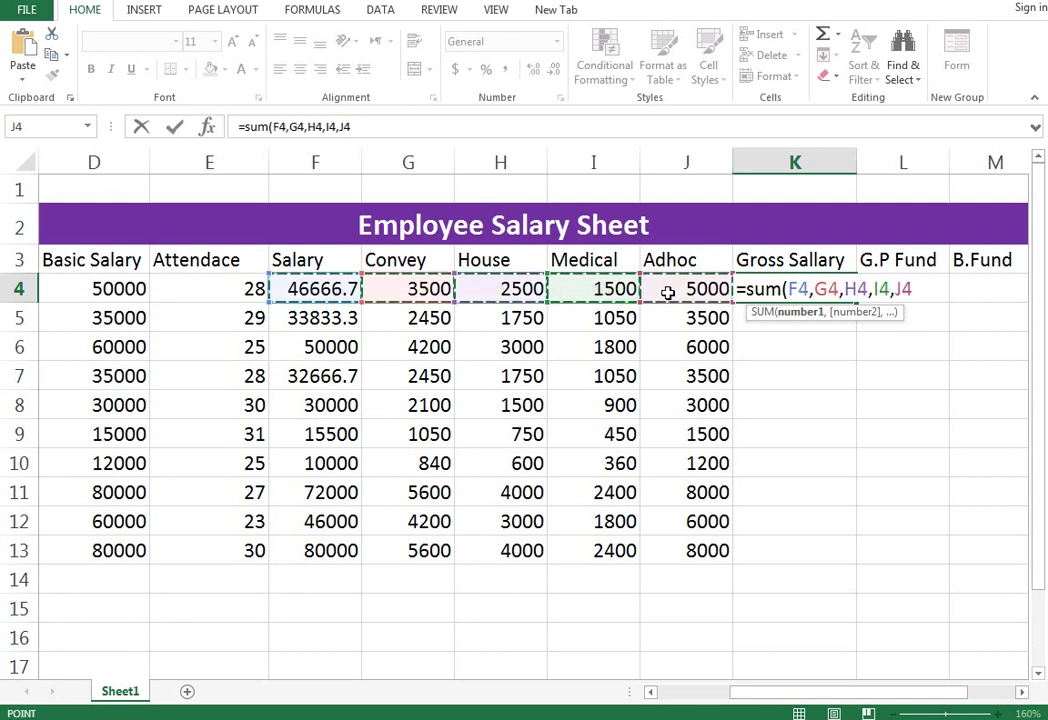
{"action": "type", "text": ")"}
{"action": "key", "text": "Return"}
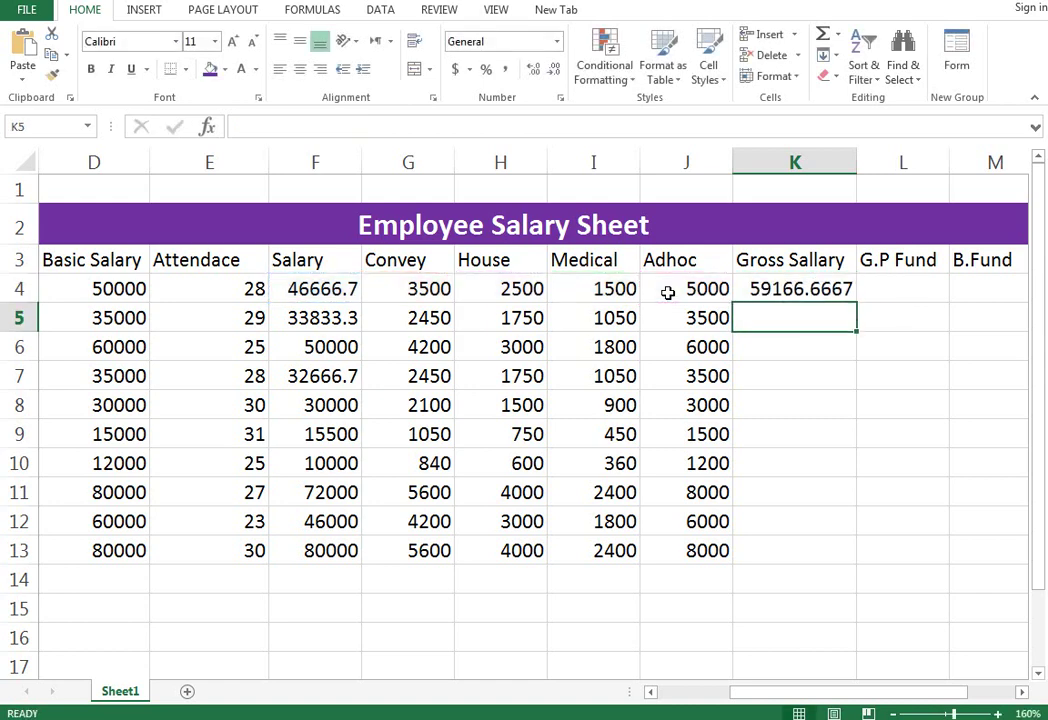
Format K4 as Number with two decimals and fill it down to K13.
{"action": "left_click", "coordinate": [836, 292]}
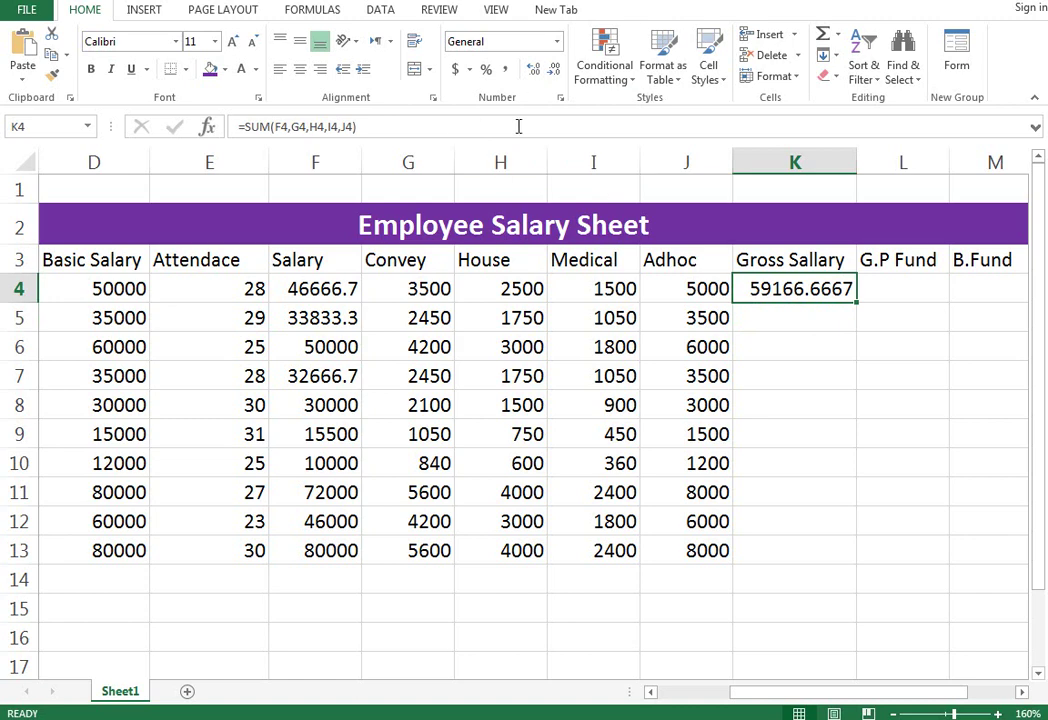
{"action": "left_click", "coordinate": [557, 41]}
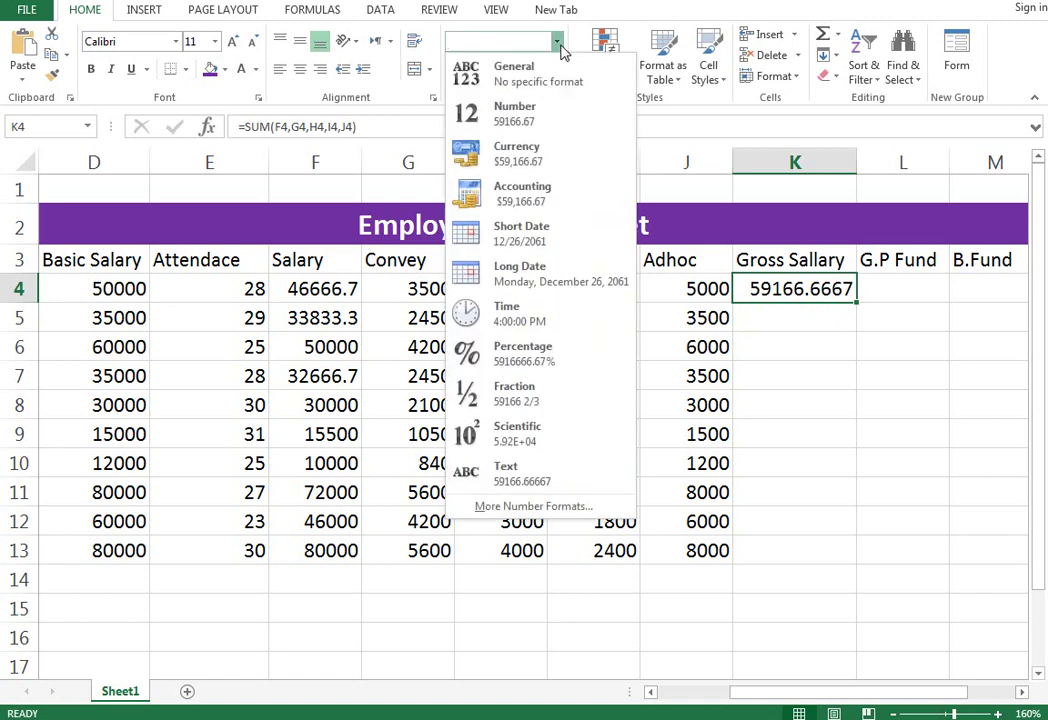
{"action": "left_click", "coordinate": [490, 113]}
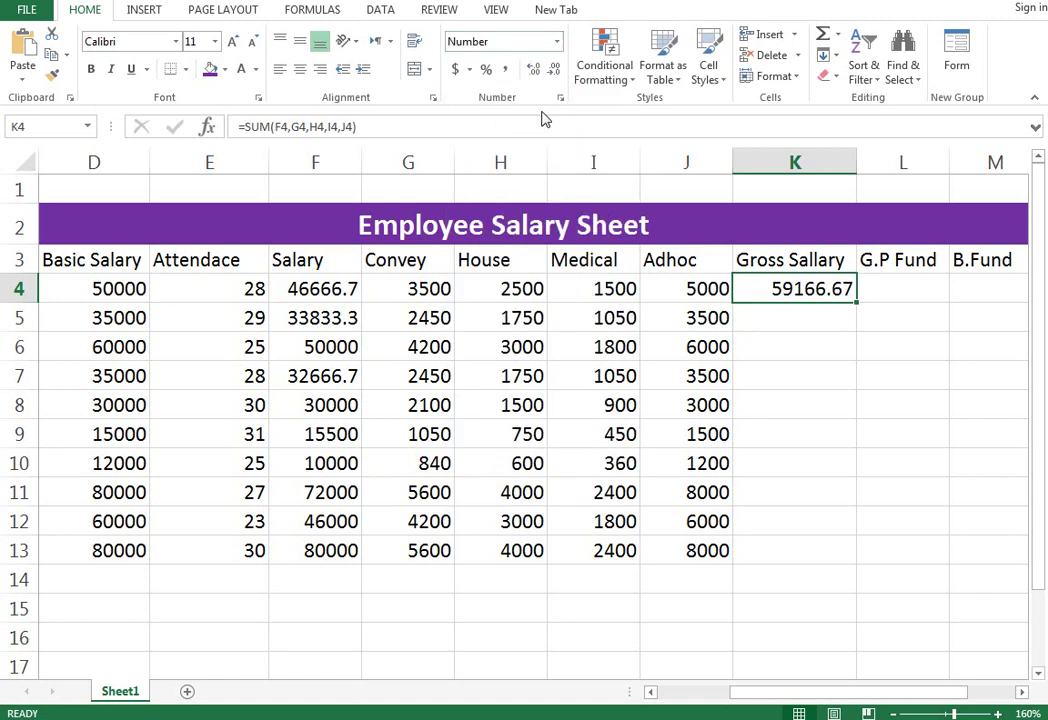
{"action": "left_click", "coordinate": [826, 325]}
{"action": "left_click", "coordinate": [820, 290]}
{"action": "left_click_drag", "start_coordinate": [858, 303], "coordinate": [858, 559]}
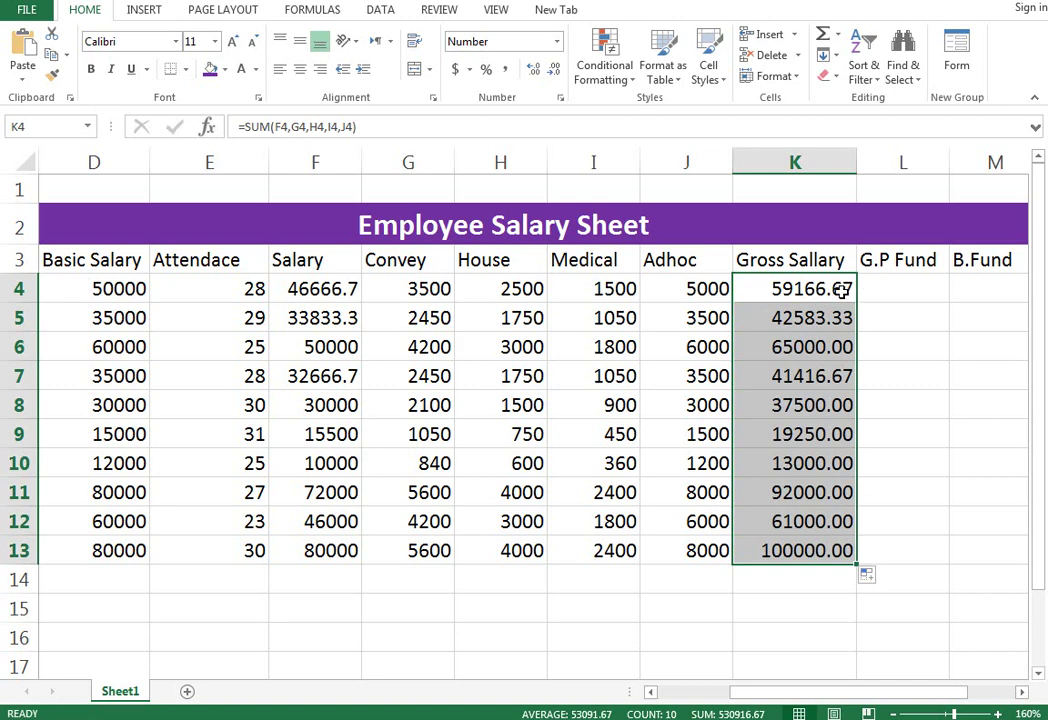
{"action": "left_click", "coordinate": [344, 290]}
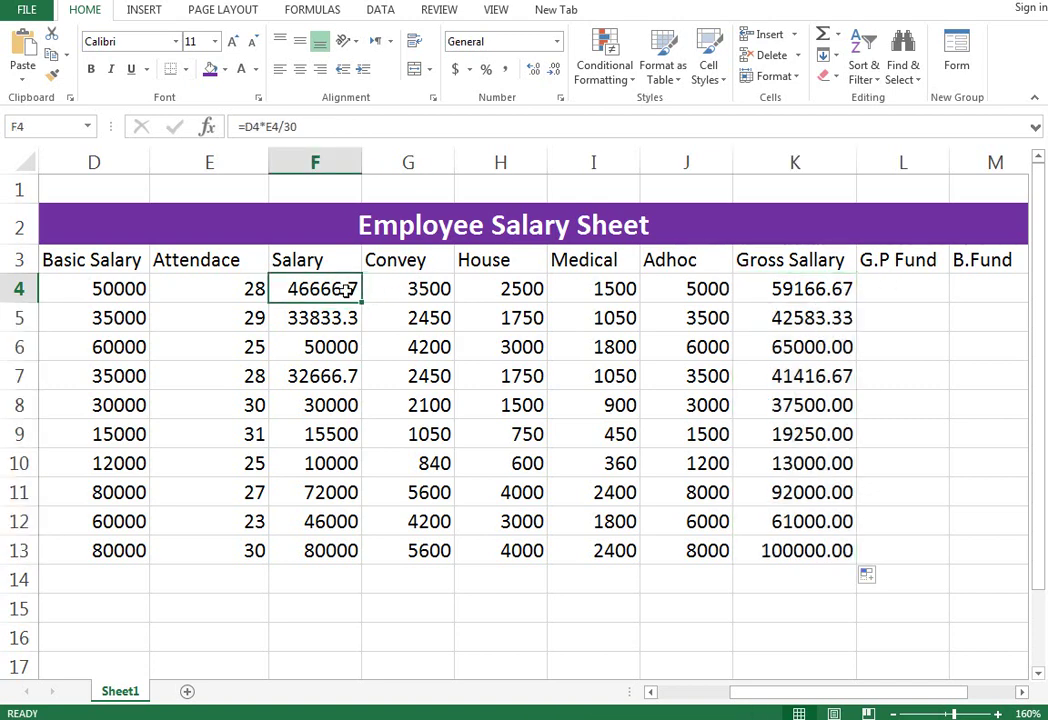
{"action": "left_click", "coordinate": [121, 288]}
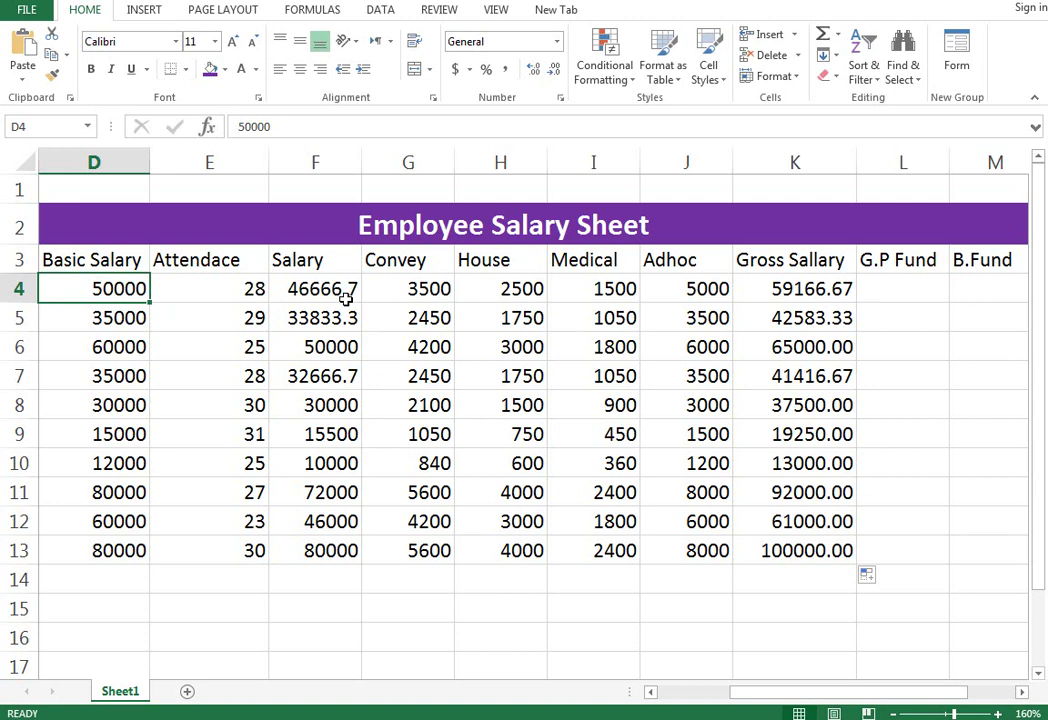
{"action": "left_click", "coordinate": [342, 298]}
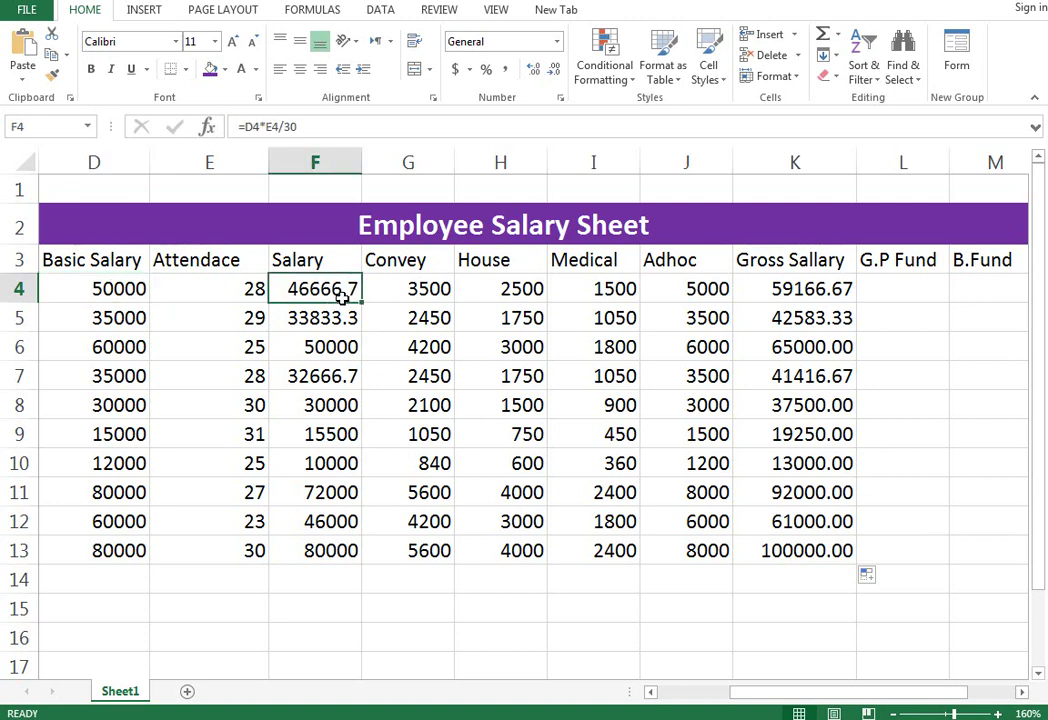
{"action": "left_click", "coordinate": [394, 293]}
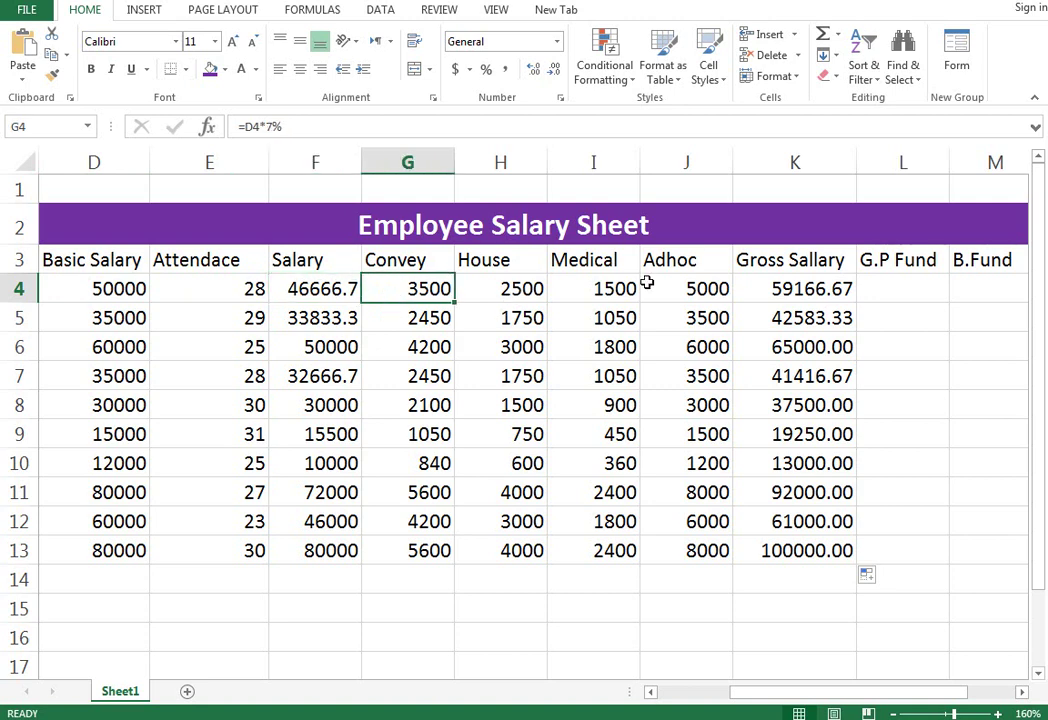
{"action": "left_click", "coordinate": [704, 289]}
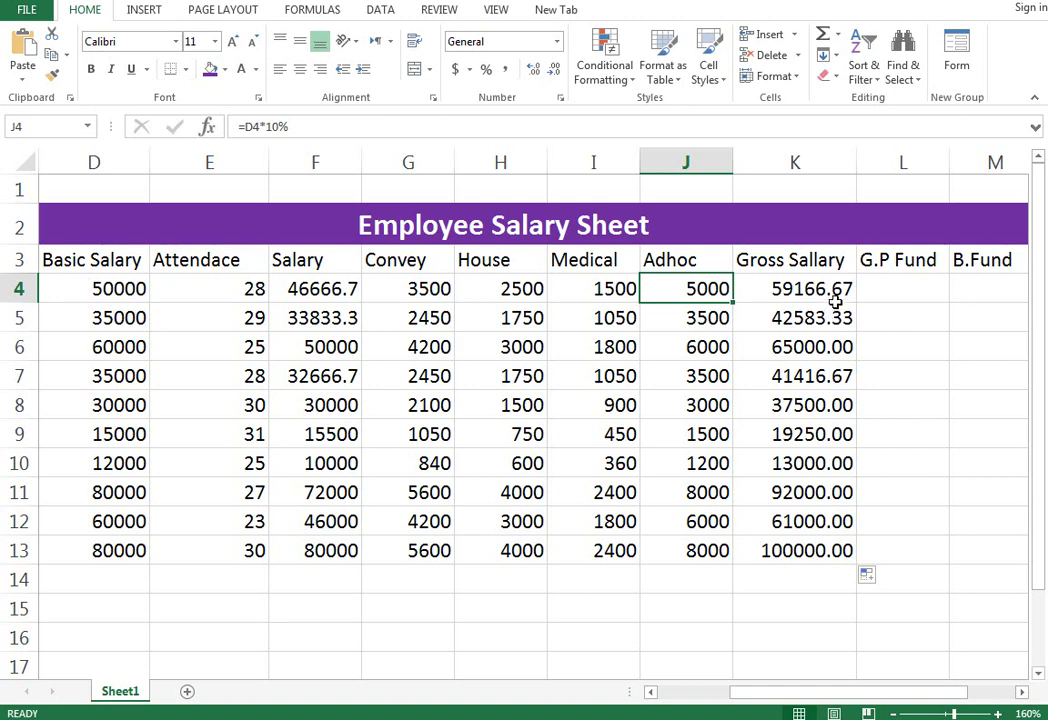
{"action": "left_click", "coordinate": [835, 289]}
{"action": "left_click", "coordinate": [870, 287]}
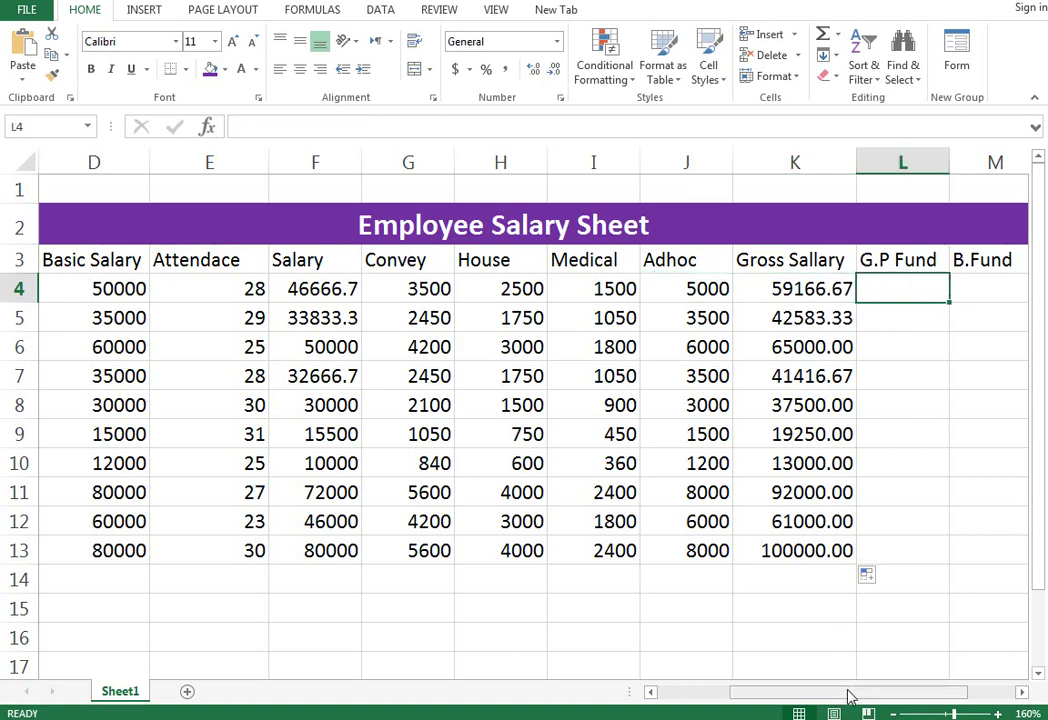
Enter =D4*5% in L4 and fill it down to L13.
{"action": "left_click_drag", "start_coordinate": [854, 694], "coordinate": [920, 695]}
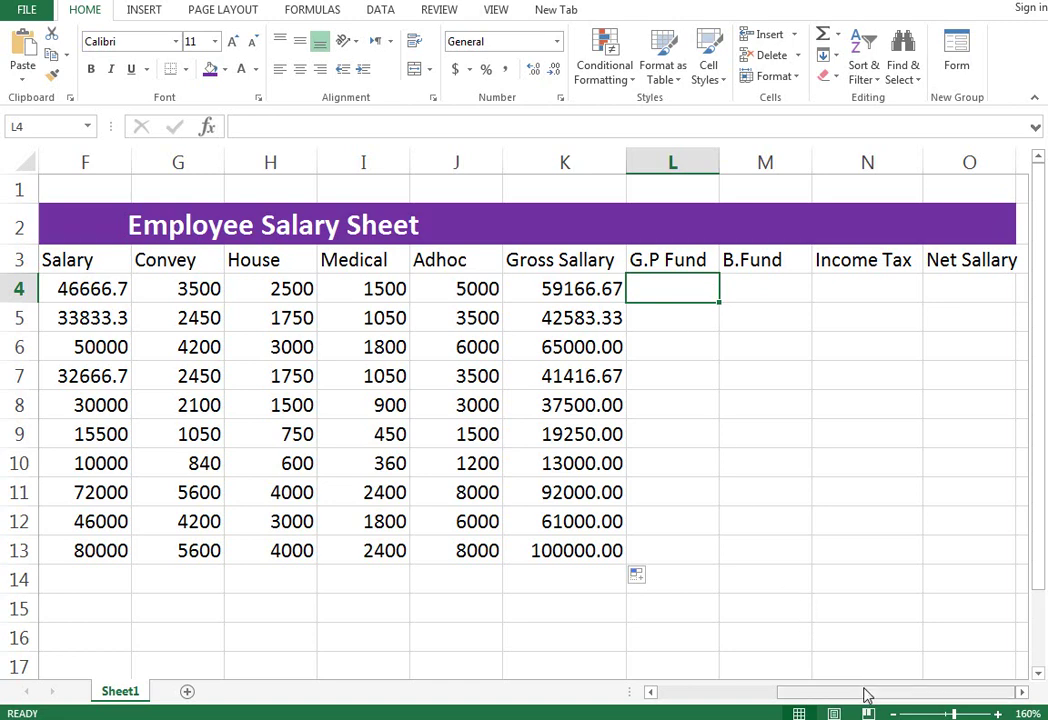
{"action": "left_click_drag", "start_coordinate": [864, 694], "coordinate": [796, 692]}
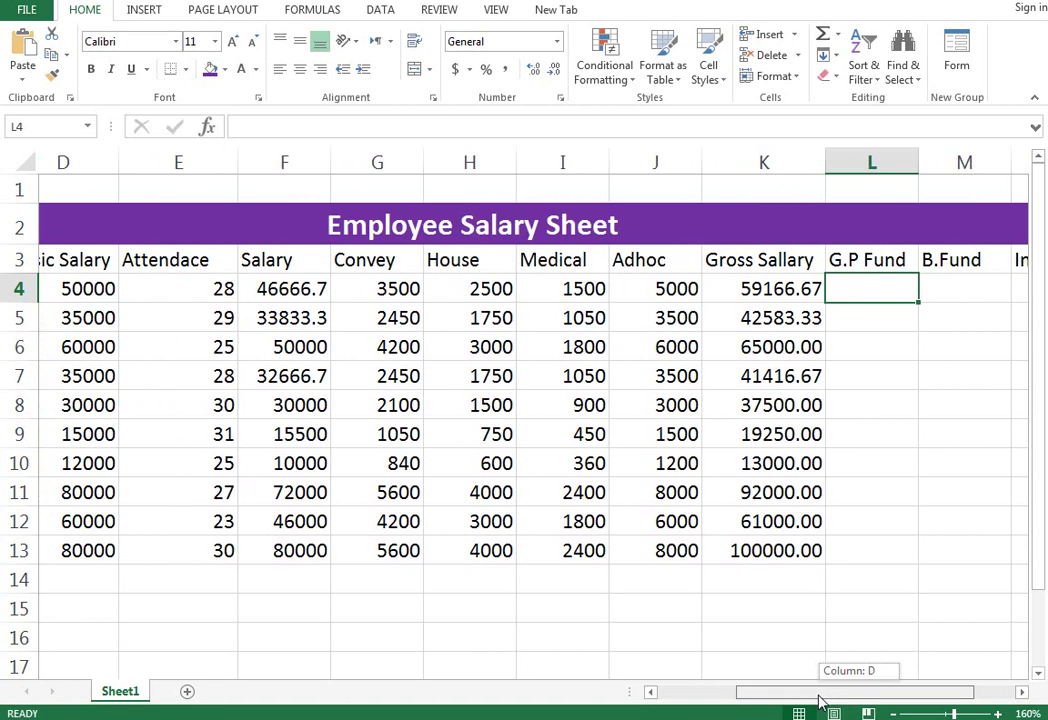
{"action": "type", "text": "="}
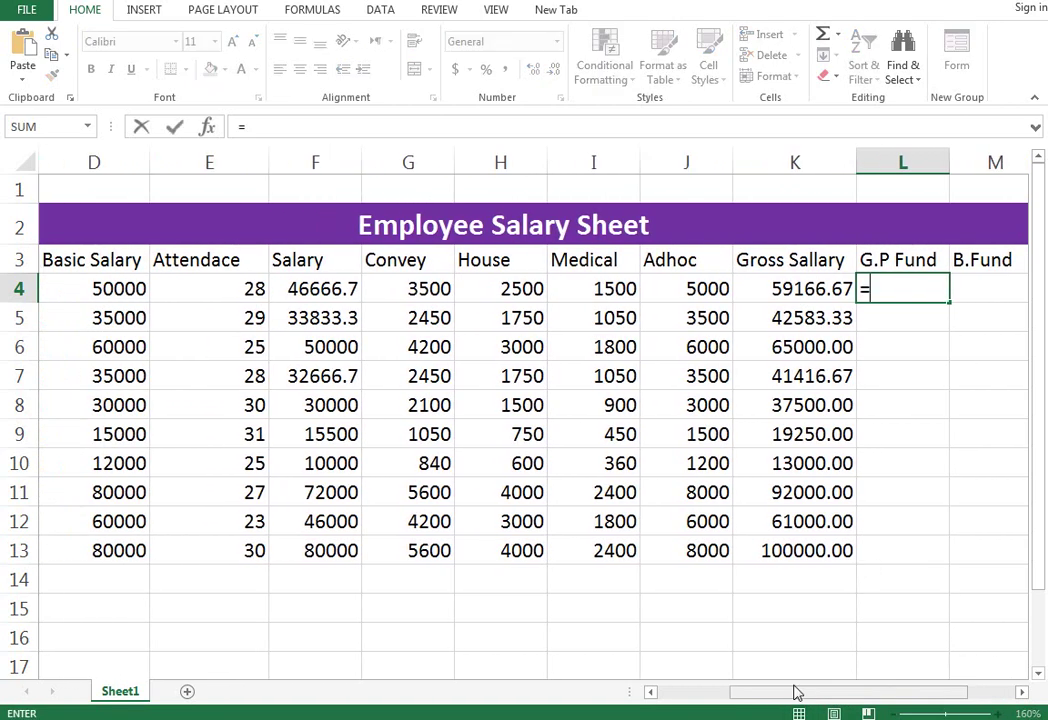
{"action": "left_click", "coordinate": [102, 289]}
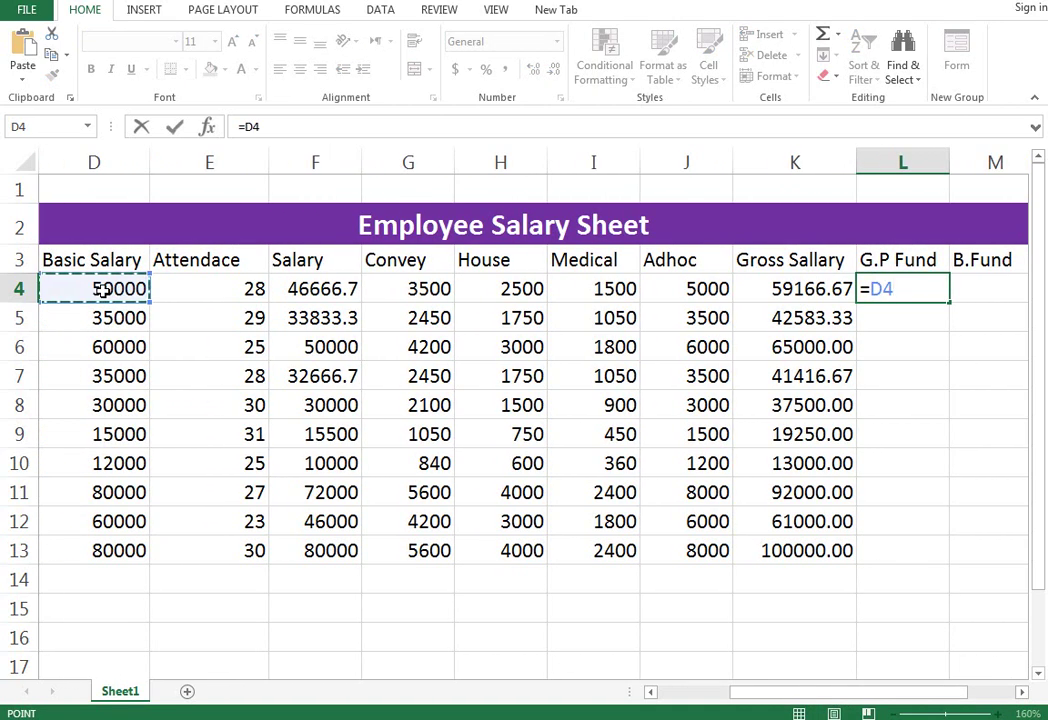
{"action": "type", "text": "*"}
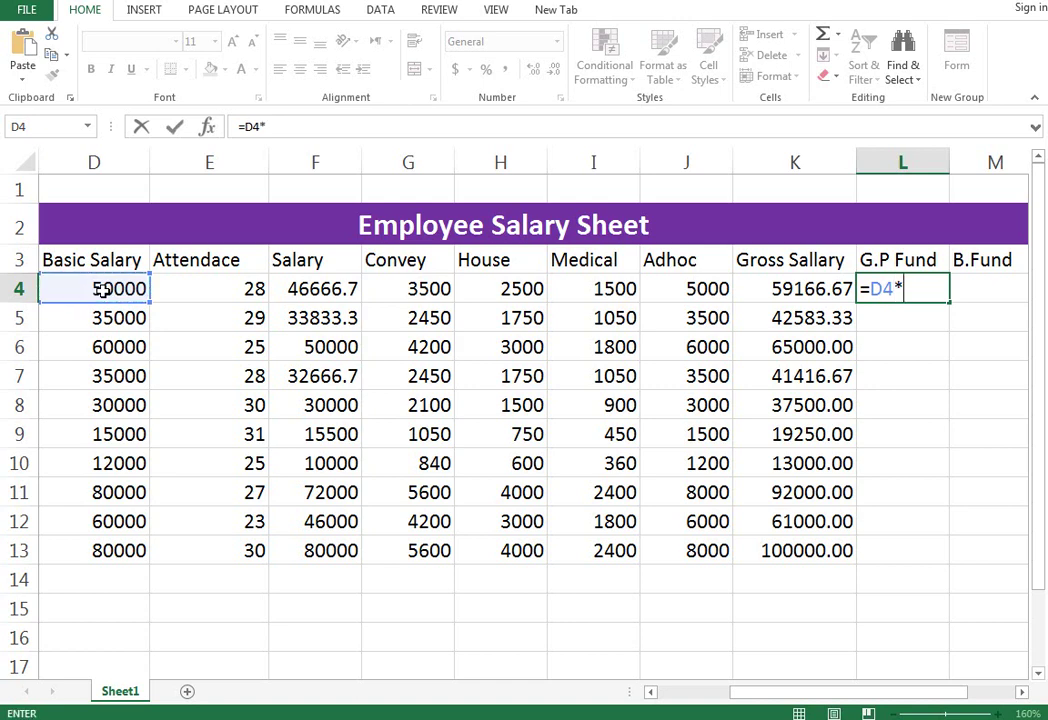
{"action": "type", "text": "5"}
{"action": "type", "text": "%"}
{"action": "key", "text": "Return"}
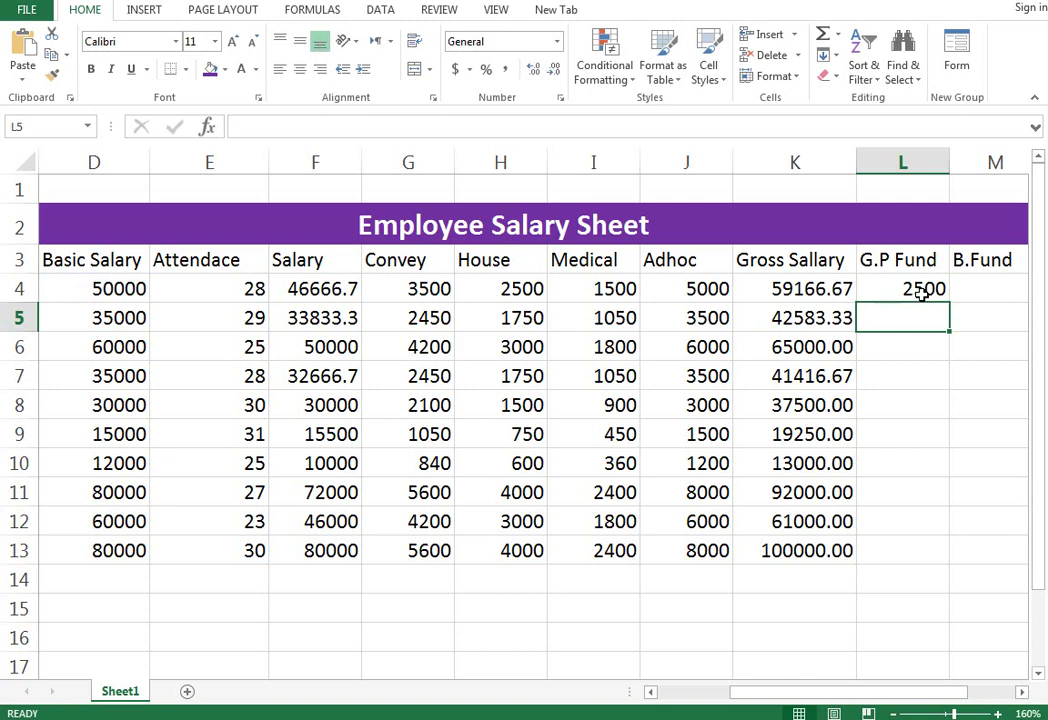
{"action": "left_click", "coordinate": [922, 289]}
{"action": "left_click_drag", "start_coordinate": [950, 302], "coordinate": [945, 554]}
{"action": "left_click_drag", "start_coordinate": [896, 692], "coordinate": [920, 693]}
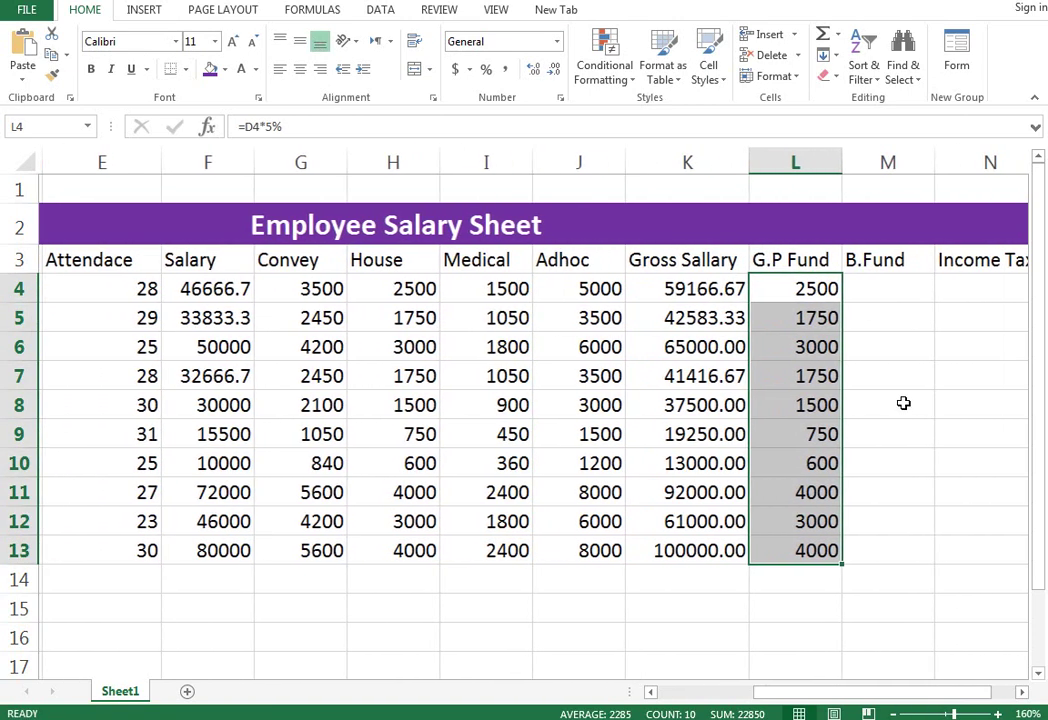
{"action": "left_click", "coordinate": [880, 284]}
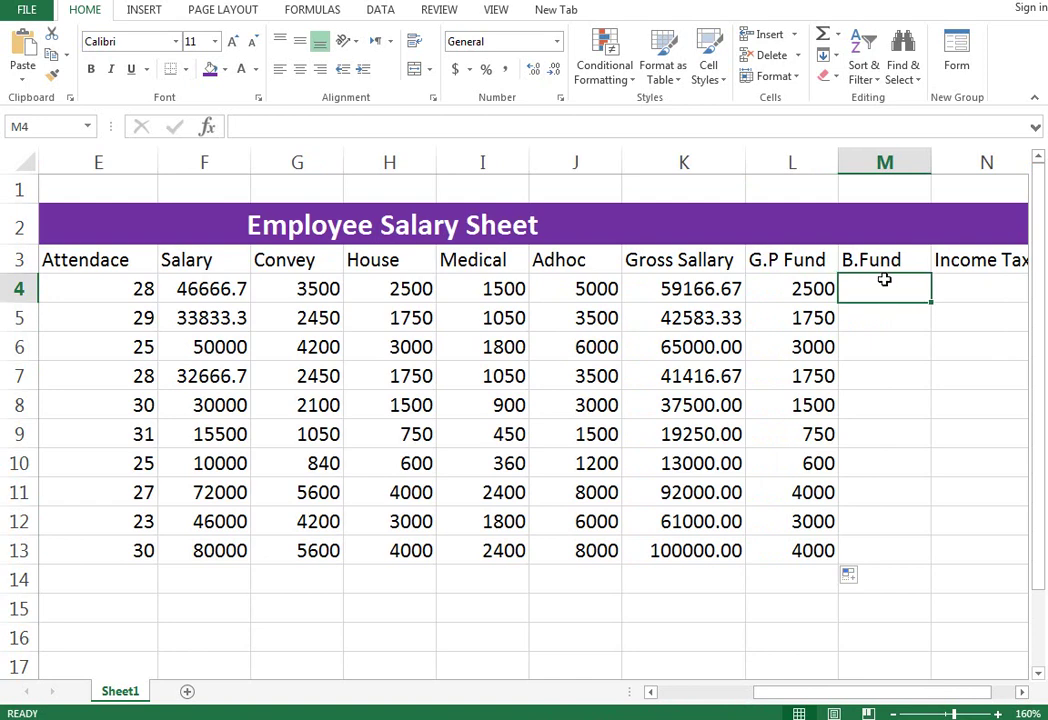
Enter =D4*3% in M4 and fill it down through M13.
{"action": "type", "text": "="}
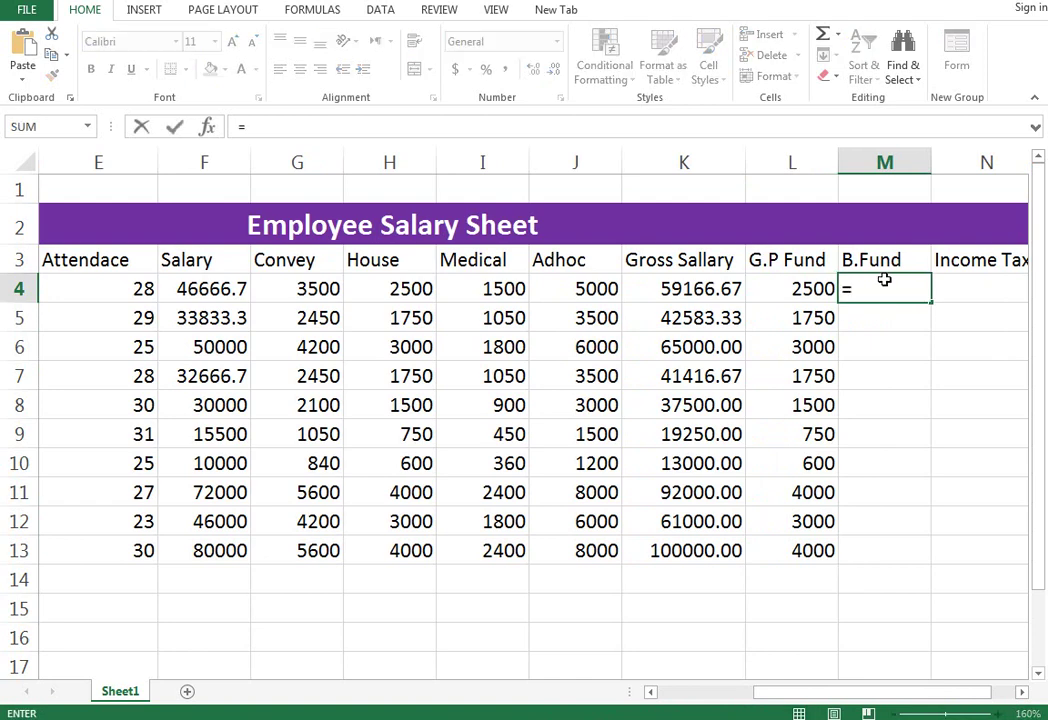
{"action": "left_click_drag", "start_coordinate": [845, 697], "coordinate": [823, 697]}
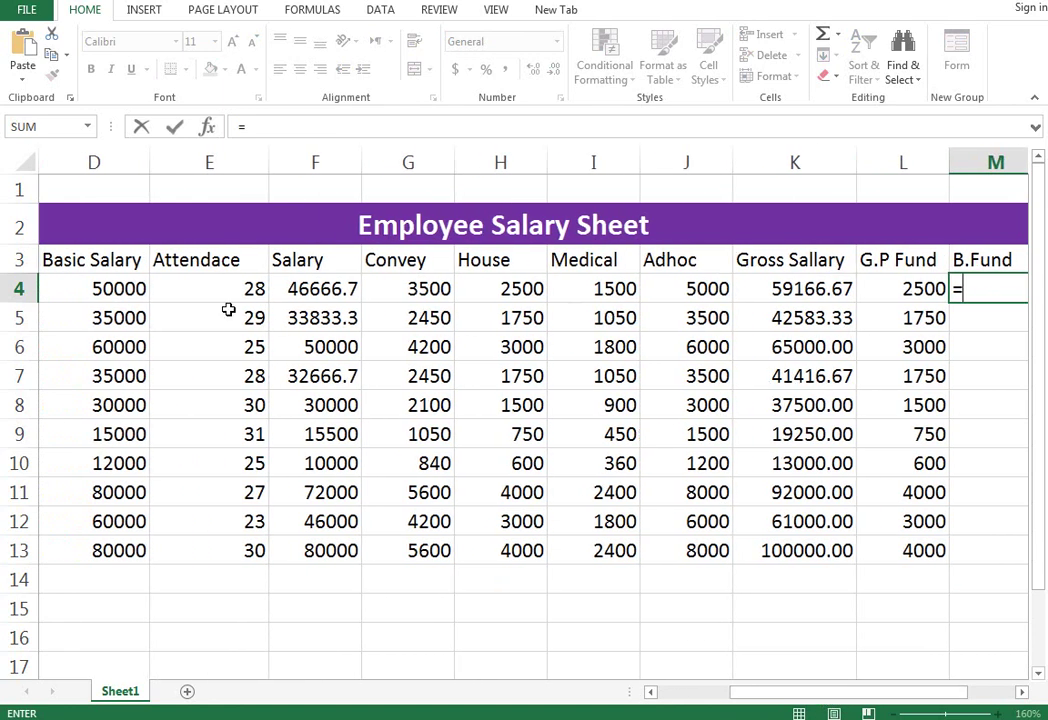
{"action": "left_click", "coordinate": [117, 288]}
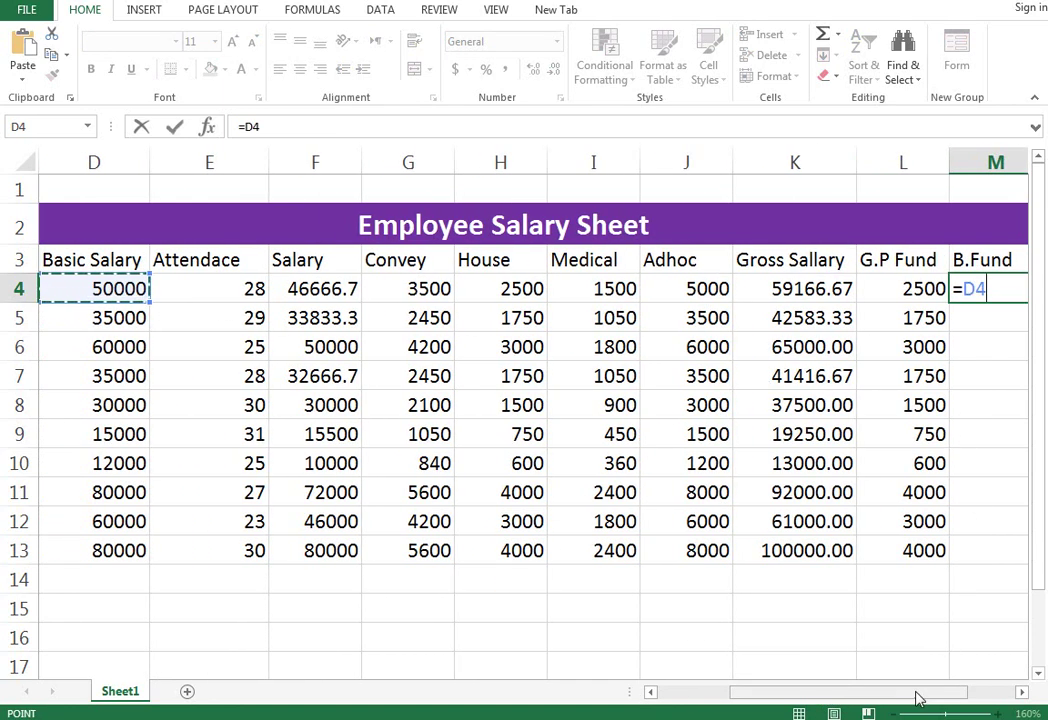
{"action": "left_click_drag", "start_coordinate": [918, 697], "coordinate": [942, 697]}
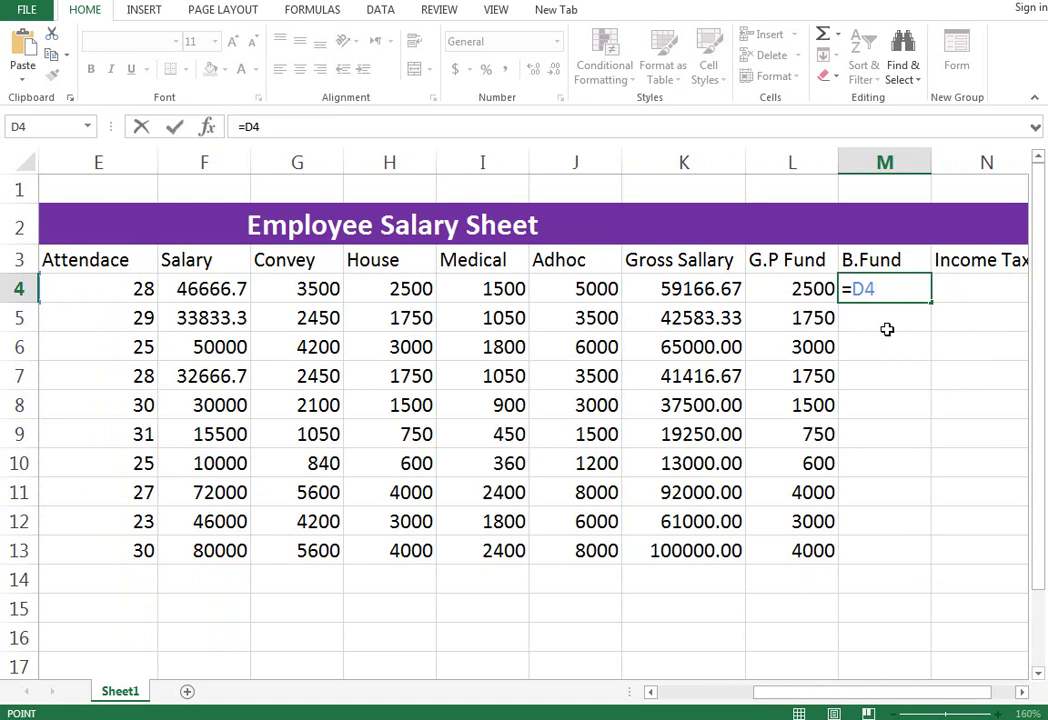
{"action": "type", "text": "*3"}
{"action": "type", "text": "%"}
{"action": "key", "text": "Return"}
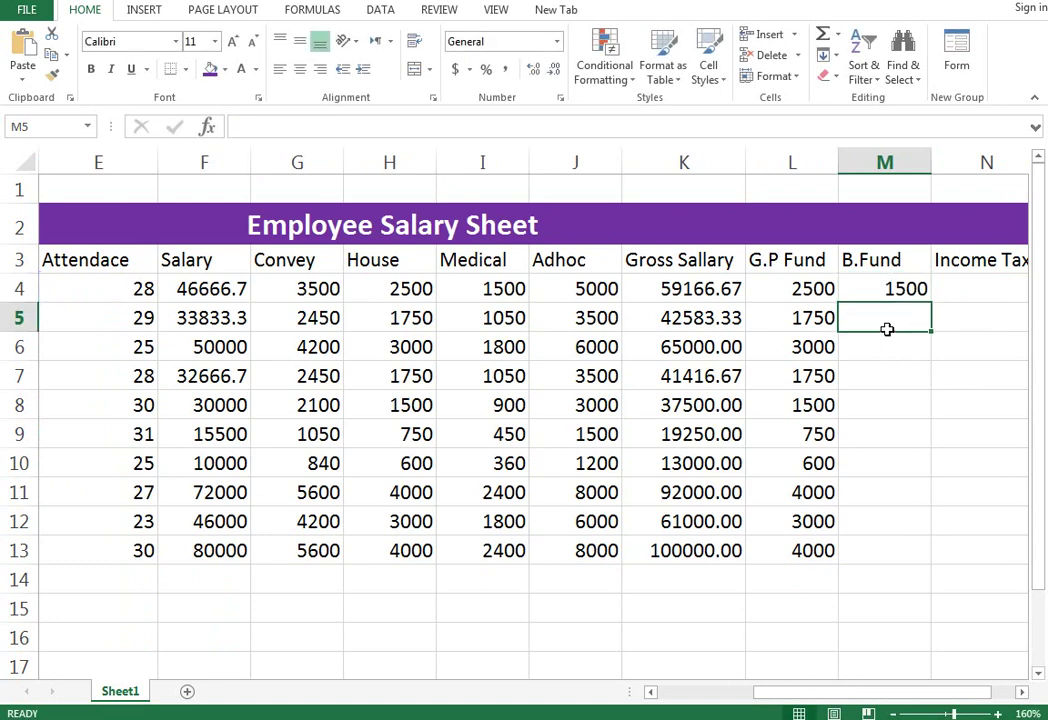
{"action": "left_click", "coordinate": [905, 290]}
{"action": "left_click_drag", "start_coordinate": [931, 304], "coordinate": [931, 556]}
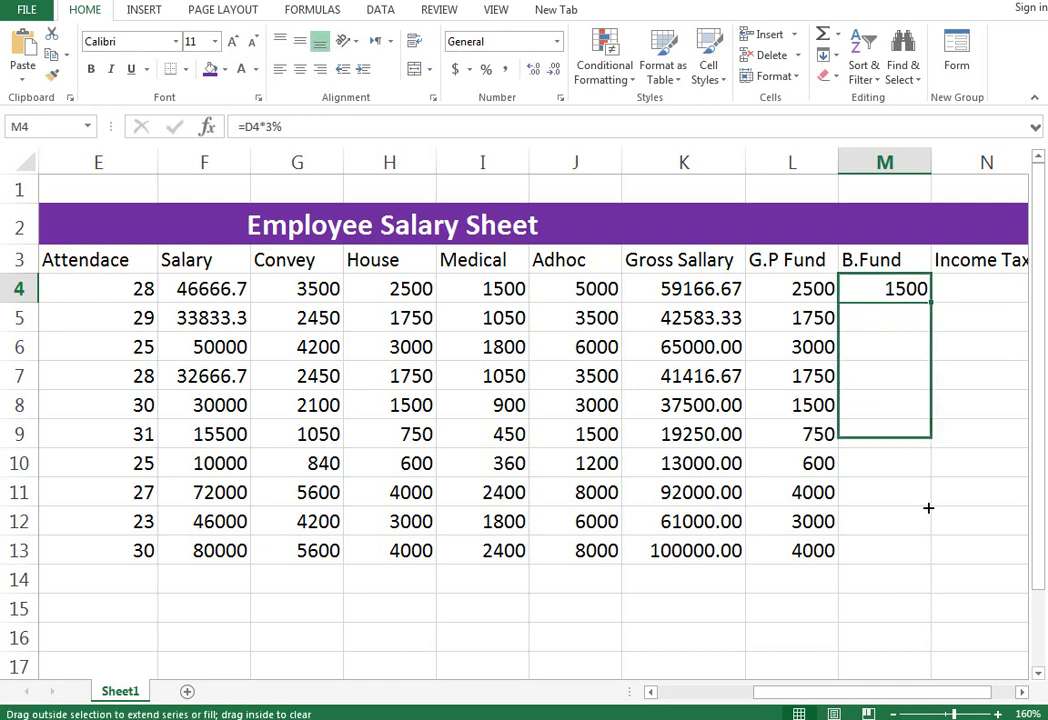
{"action": "left_click_drag", "start_coordinate": [915, 698], "coordinate": [925, 697]}
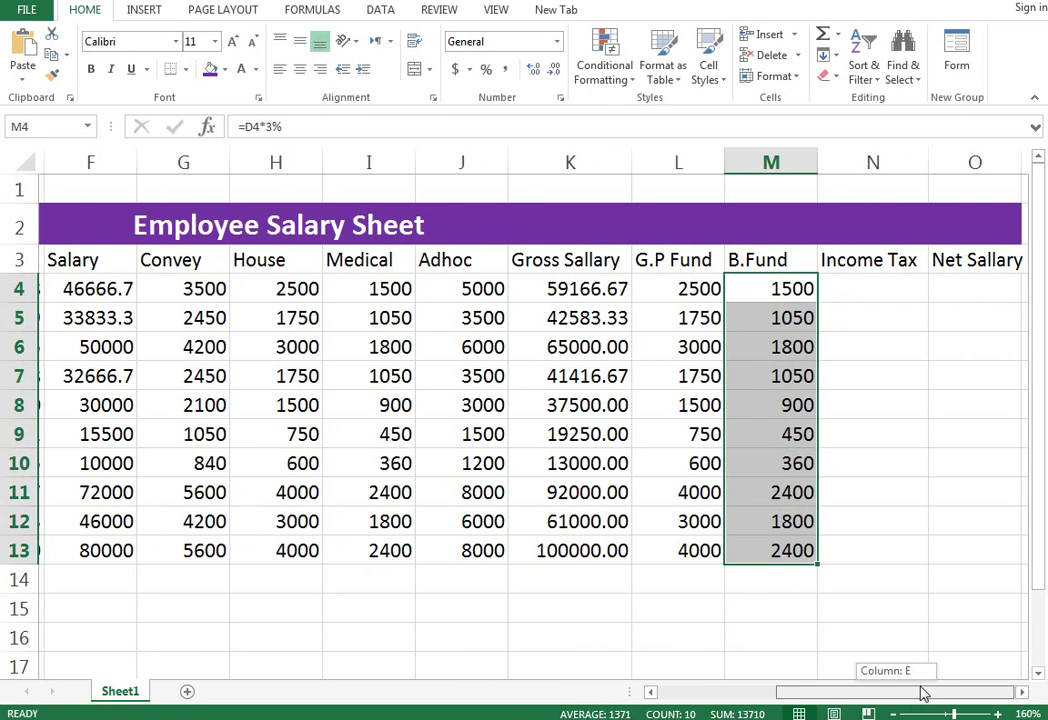
{"action": "left_click", "coordinate": [880, 291]}
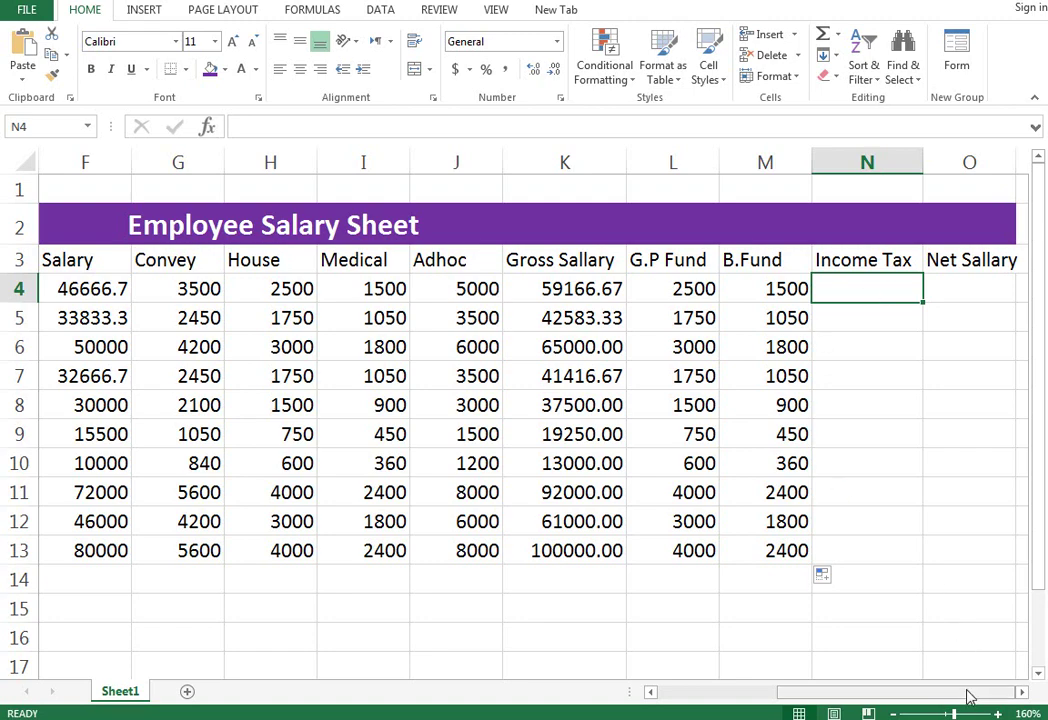
Enter =D4*12% in N4 and fill it down to N13.
{"action": "scroll", "coordinate": [850, 505], "scroll_direction": "down", "scroll_amount": 2, "text": "ctrl"}
{"action": "left_click", "coordinate": [110, 265]}
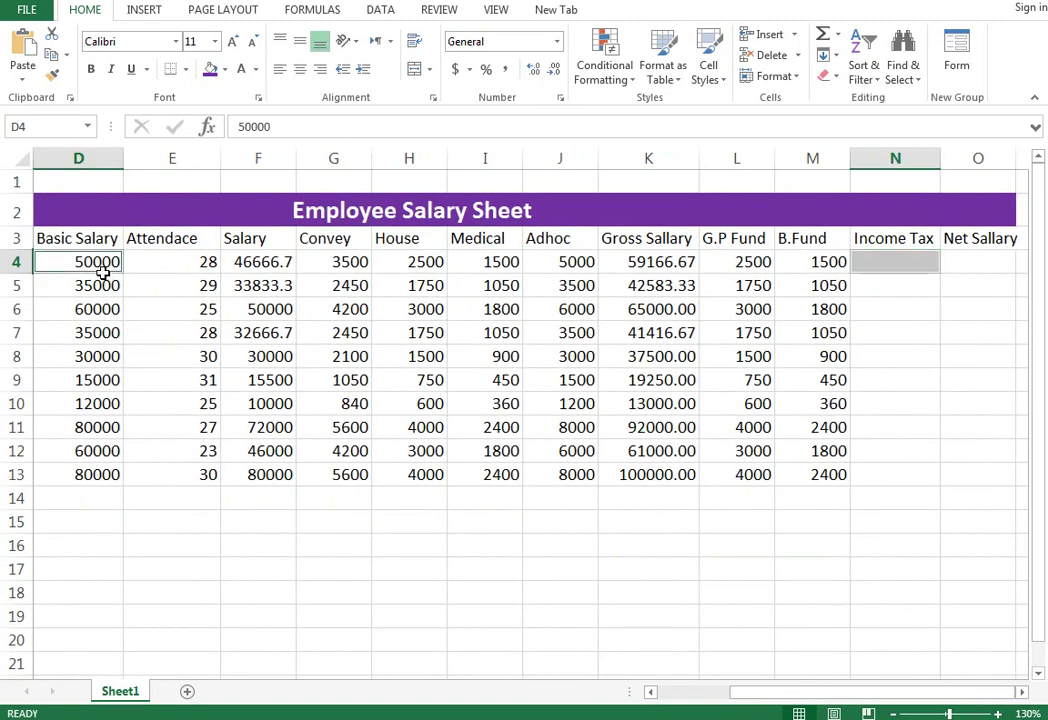
{"action": "left_click", "coordinate": [904, 268]}
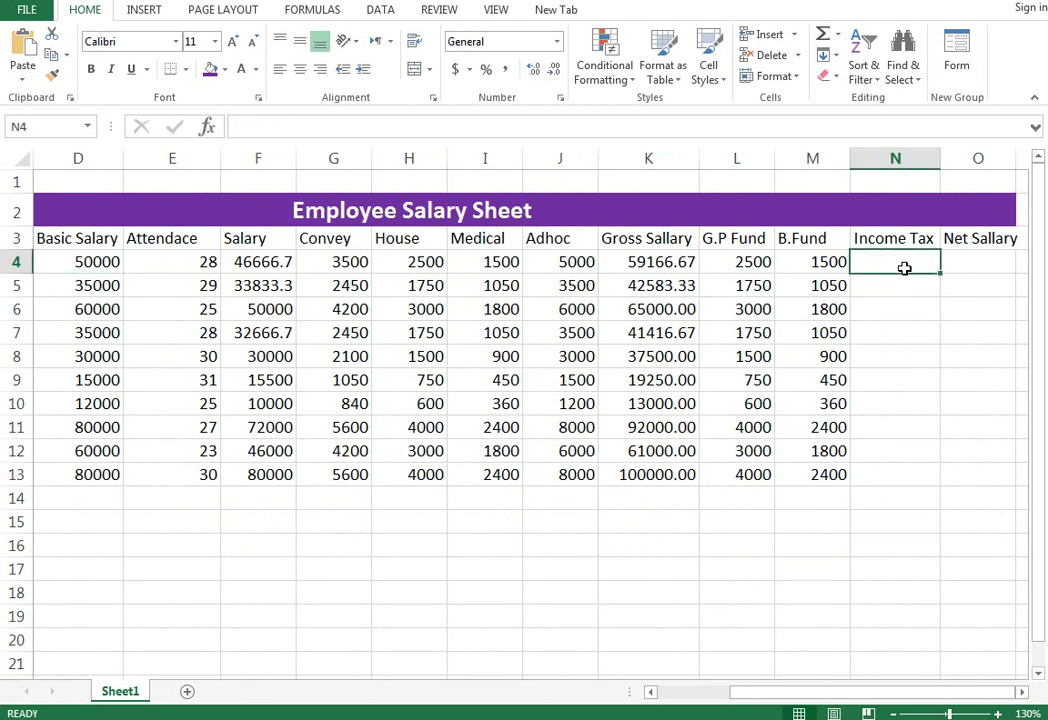
{"action": "type", "text": "="}
{"action": "left_click", "coordinate": [70, 262]}
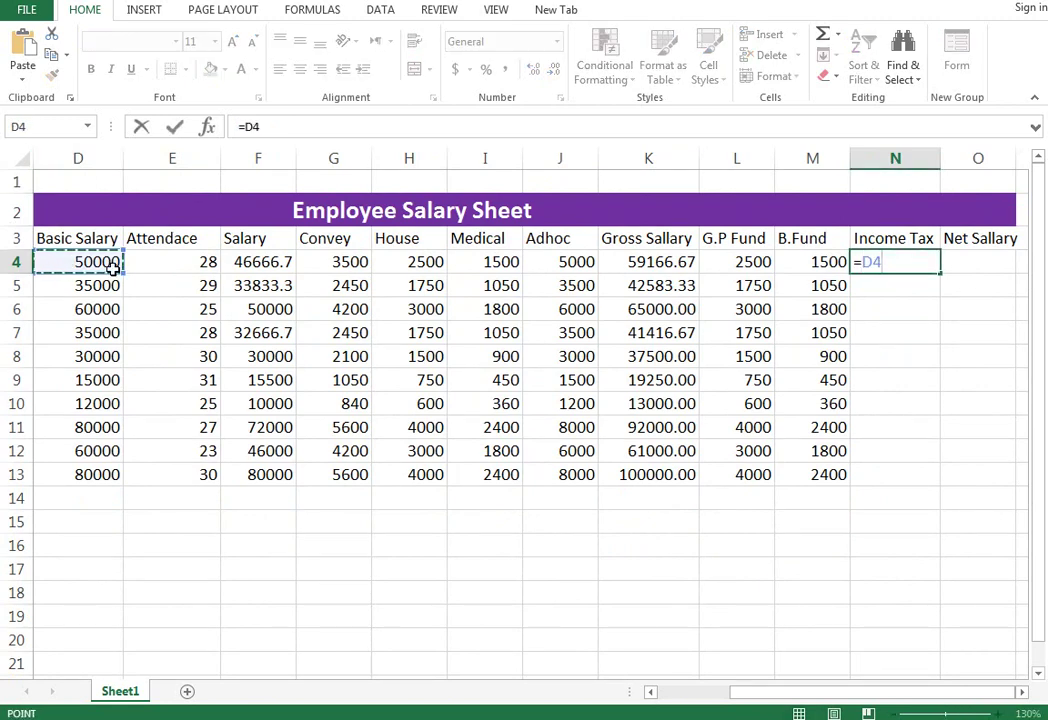
{"action": "type", "text": "8"}
{"action": "key", "text": "BackSpace"}
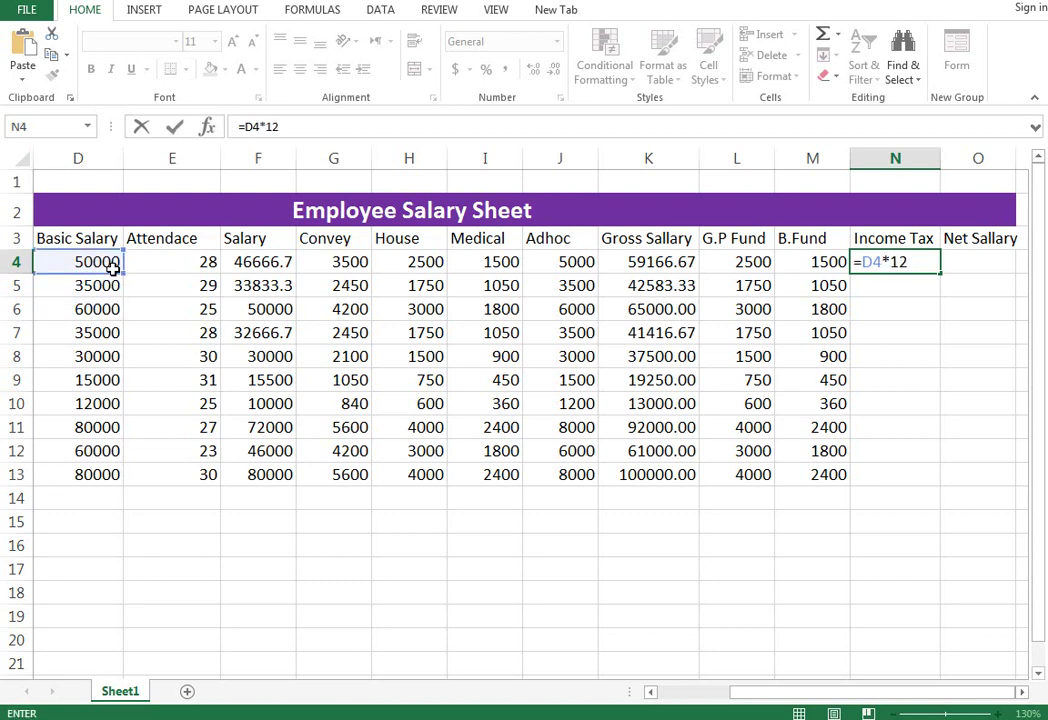
{"action": "key", "text": "Return"}
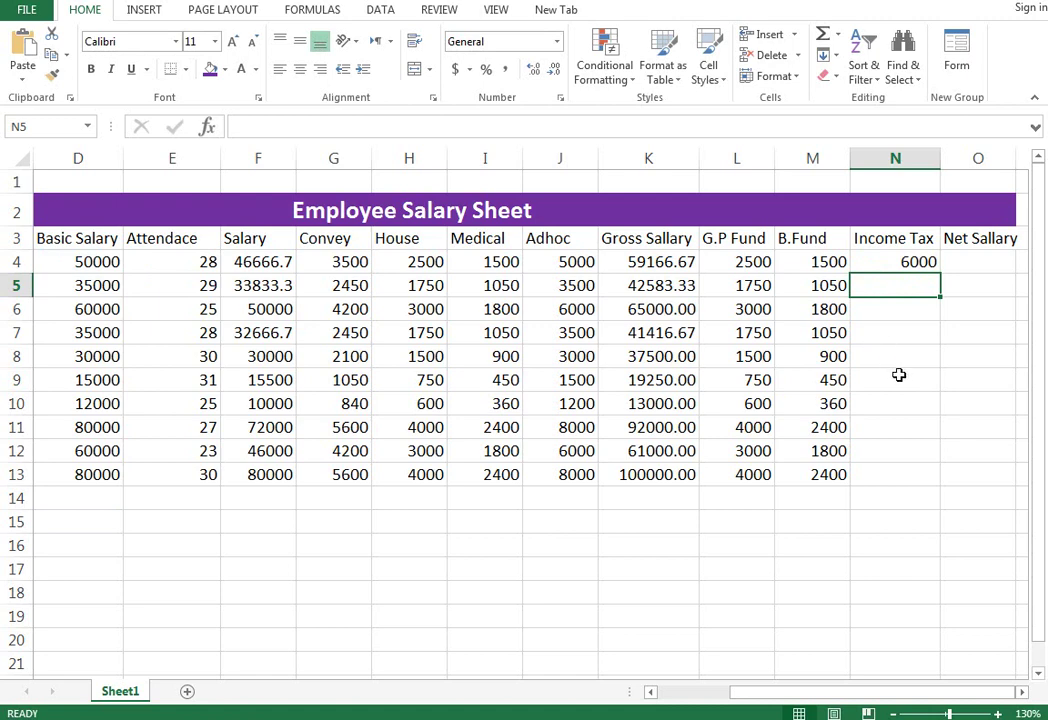
{"action": "left_click", "coordinate": [907, 262]}
{"action": "left_click_drag", "start_coordinate": [938, 272], "coordinate": [934, 487]}
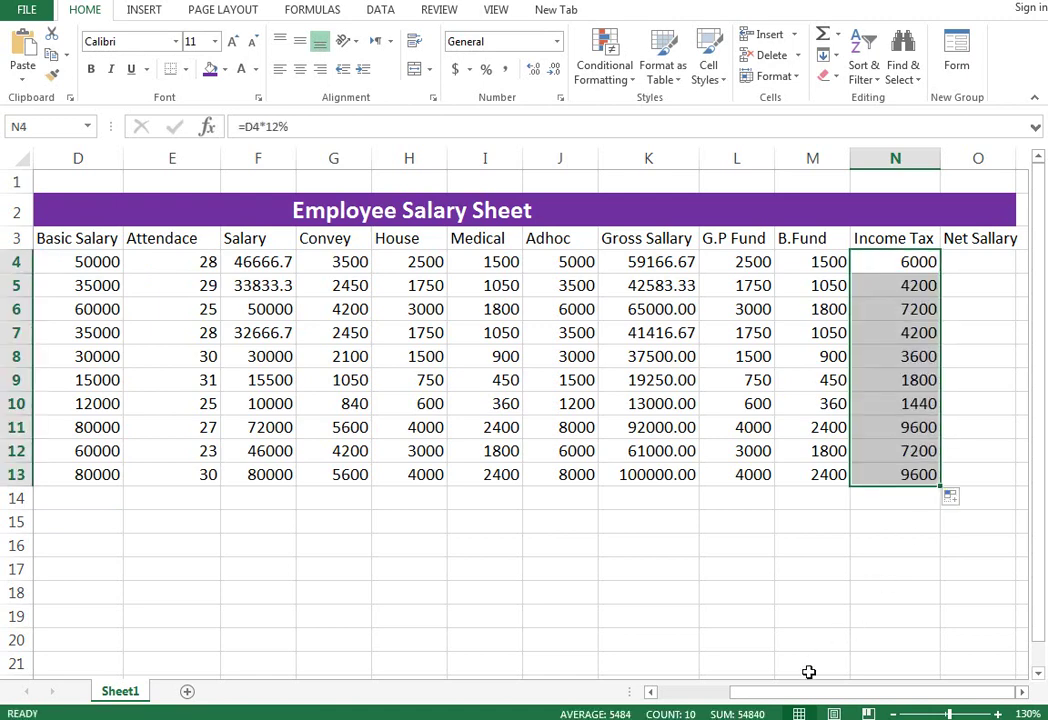
Autofit column O to fit the Net Sallary heading.
{"action": "left_click_drag", "start_coordinate": [815, 695], "coordinate": [1041, 220]}
{"action": "double_click", "coordinate": [1017, 158]}
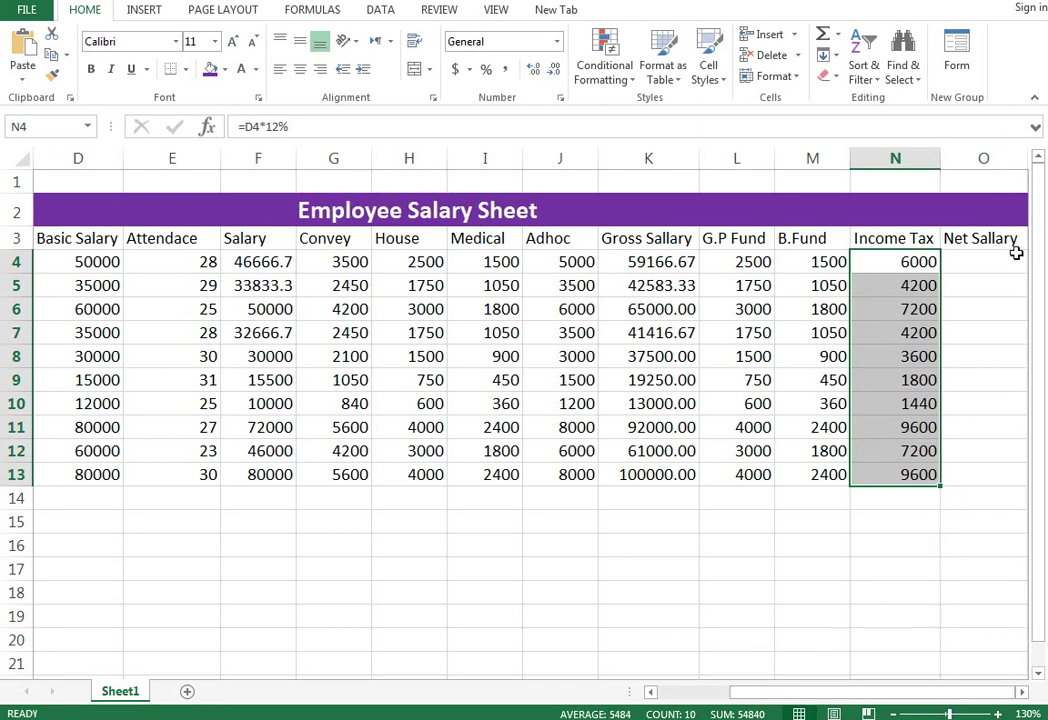
{"action": "left_click", "coordinate": [998, 265]}
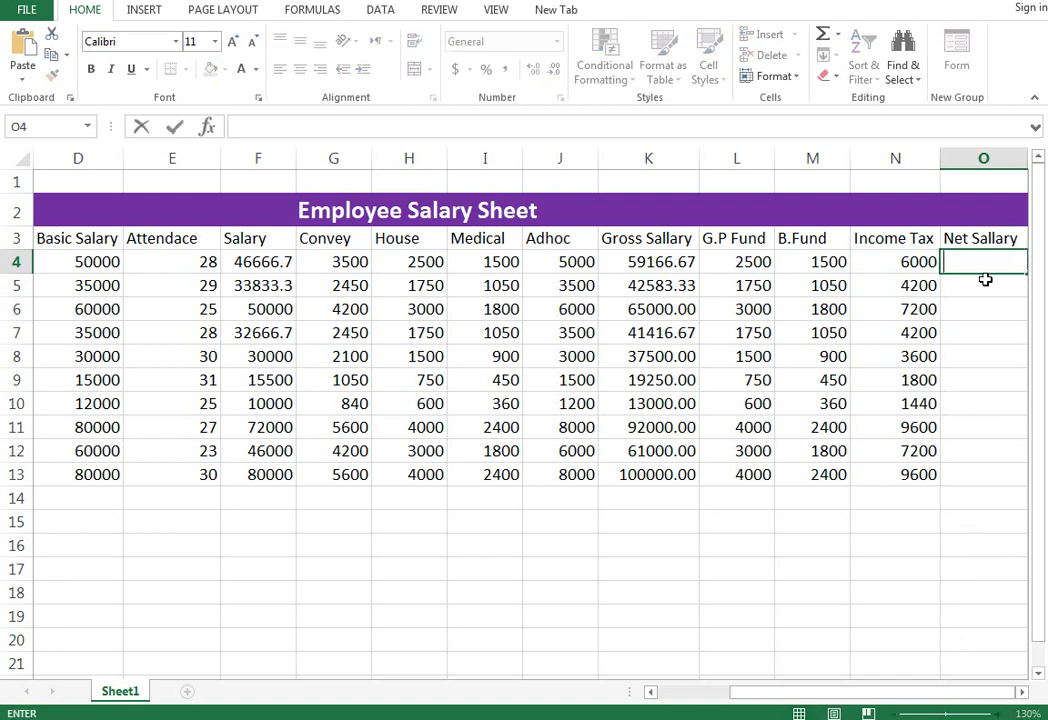
Enter =K4-L4-M4-N4 in the first Net Sallary cell O4.
{"action": "key", "text": "Return"}
{"action": "left_click", "coordinate": [986, 265]}
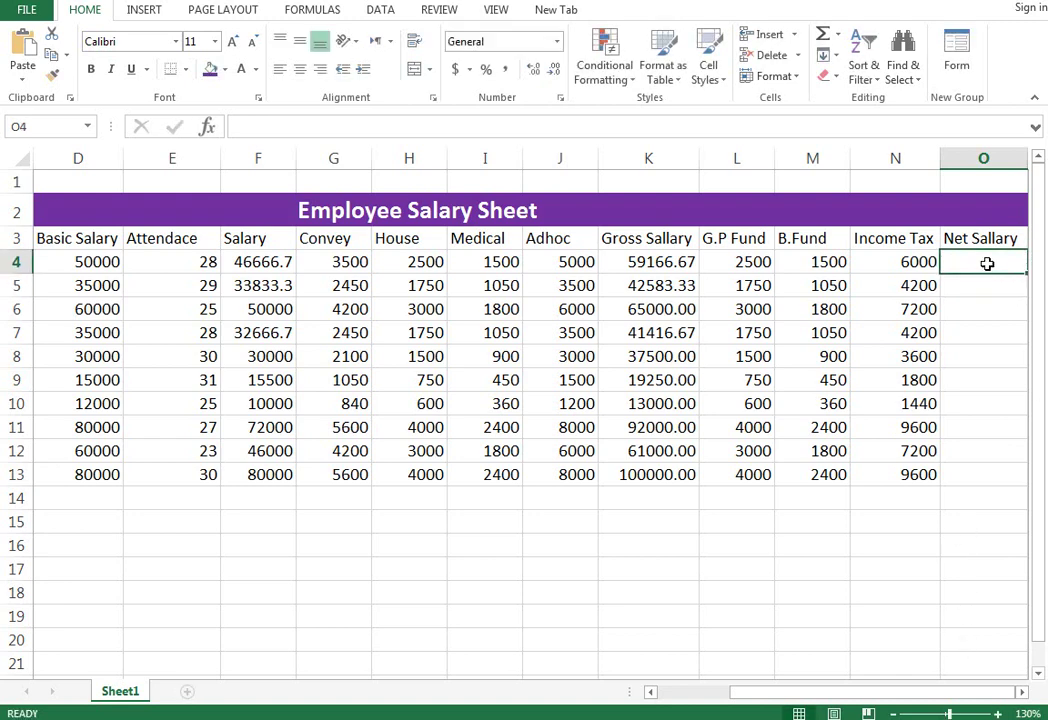
{"action": "type", "text": "="}
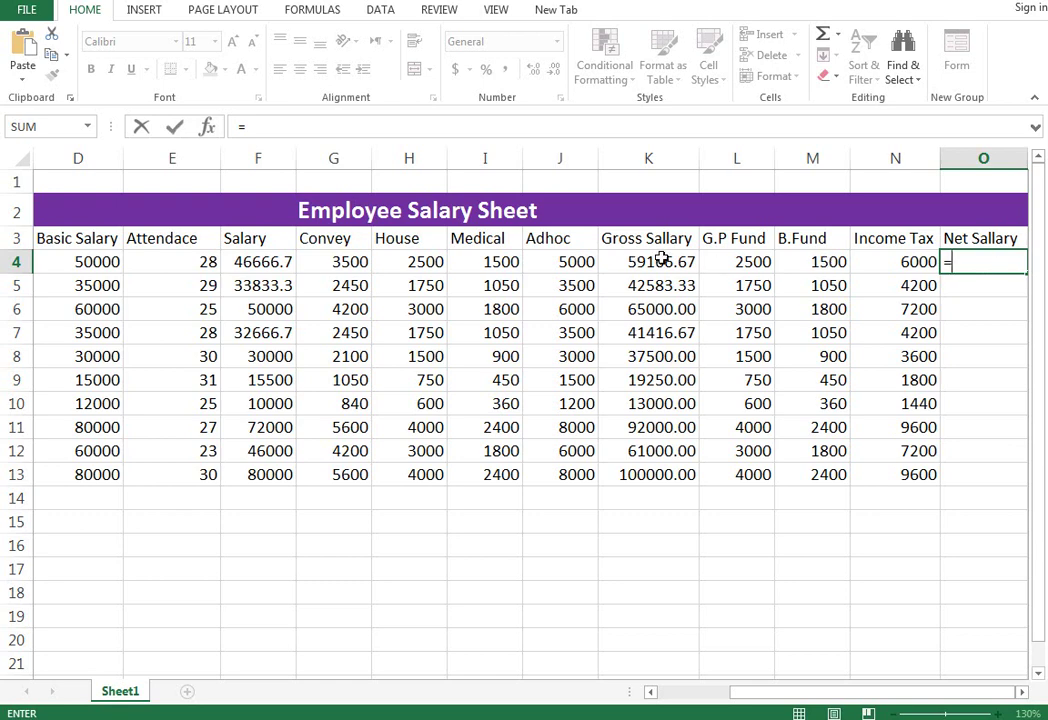
{"action": "left_click", "coordinate": [660, 259]}
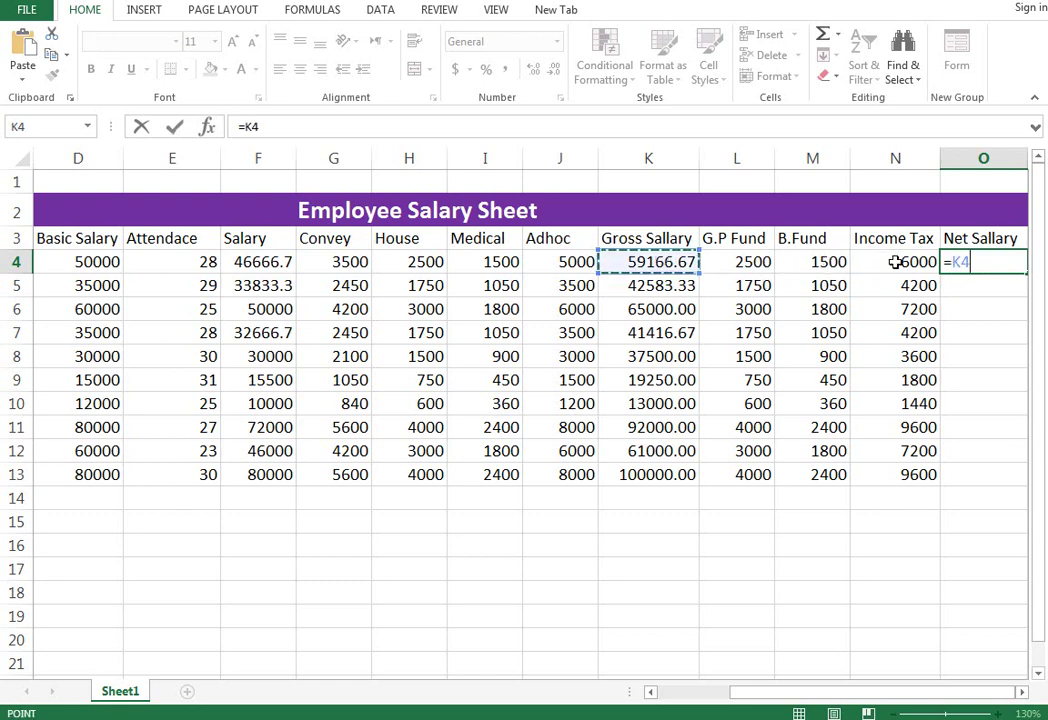
{"action": "type", "text": "-"}
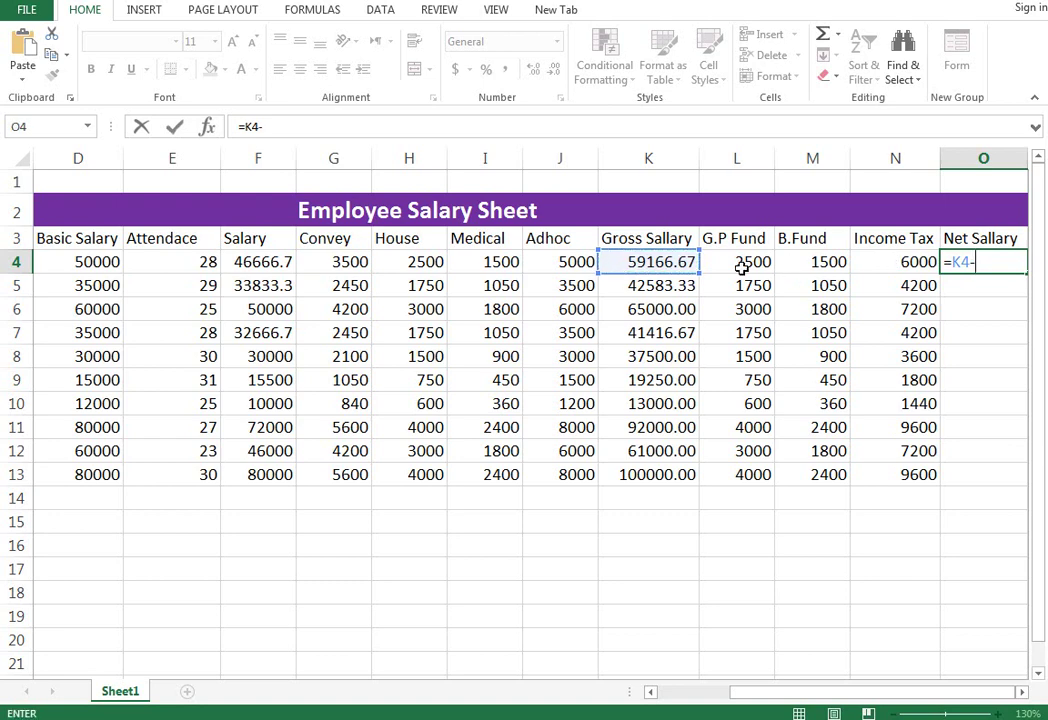
{"action": "left_click", "coordinate": [741, 261]}
{"action": "type", "text": "-"}
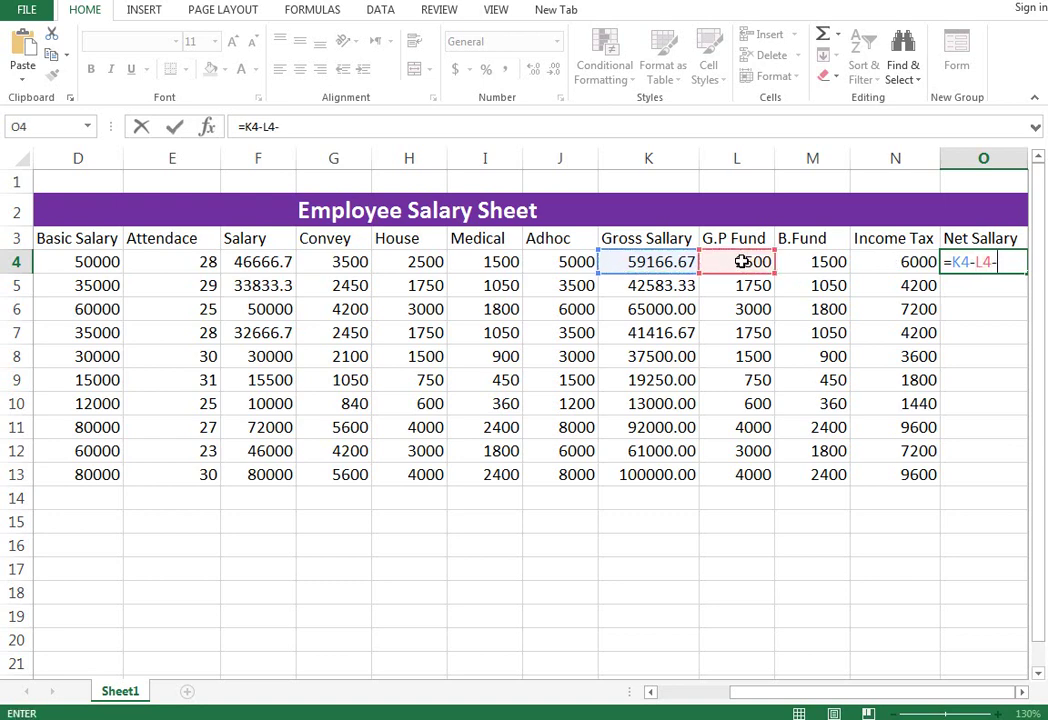
{"action": "left_click", "coordinate": [818, 261]}
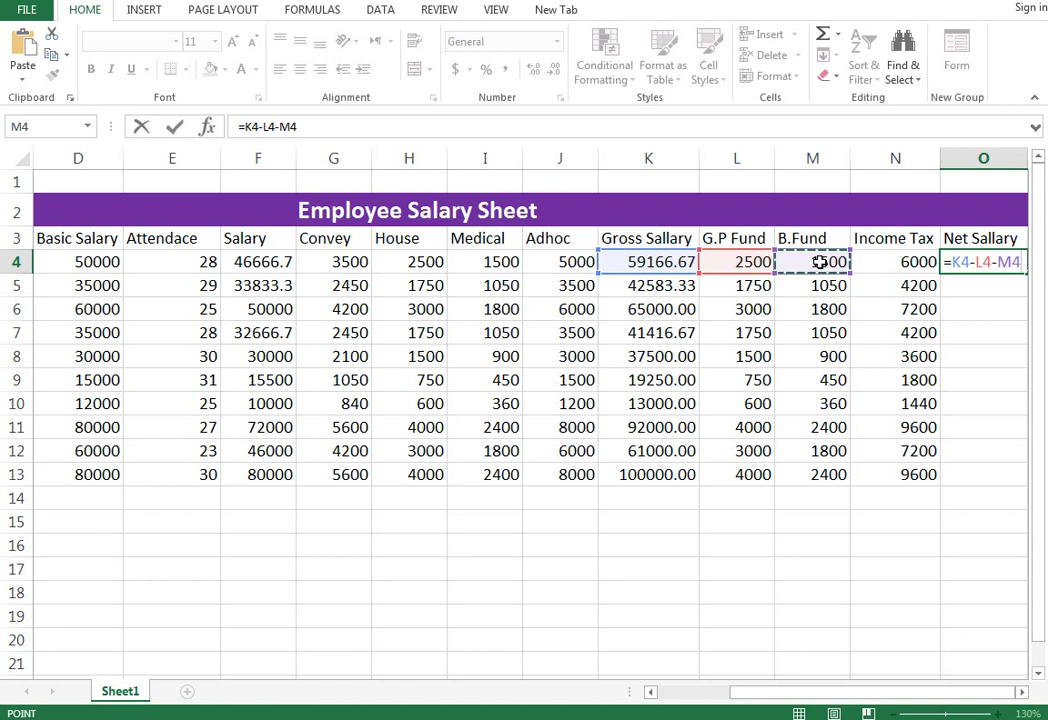
{"action": "type", "text": "-"}
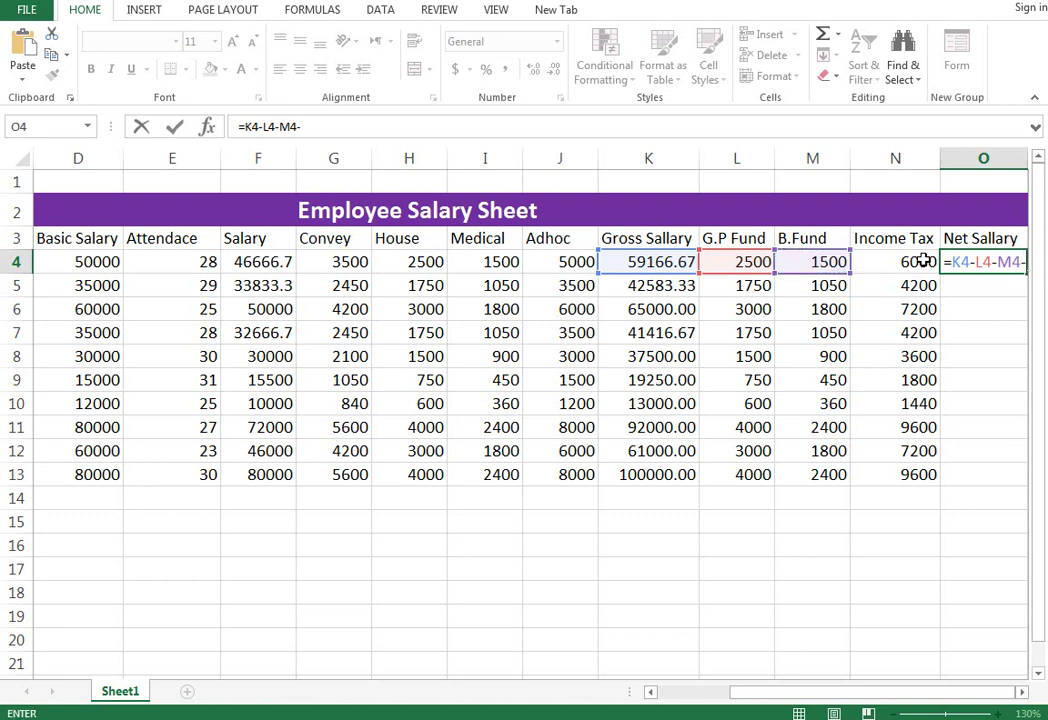
{"action": "left_click", "coordinate": [921, 261]}
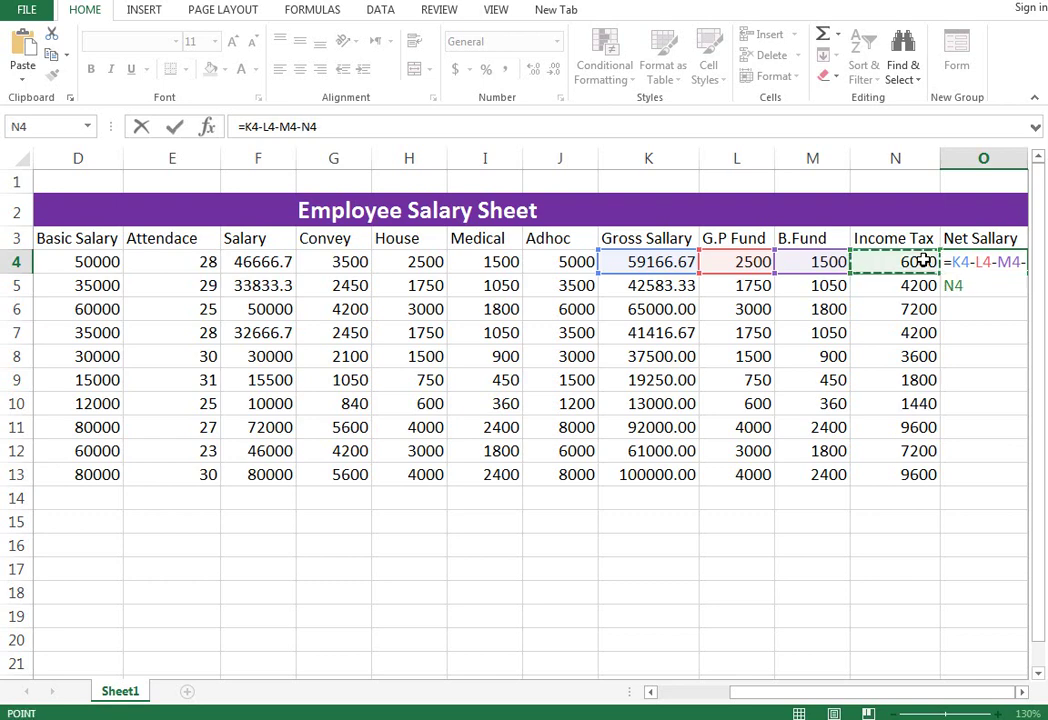
{"action": "key", "text": "Return"}
{"action": "key", "text": "Return"}
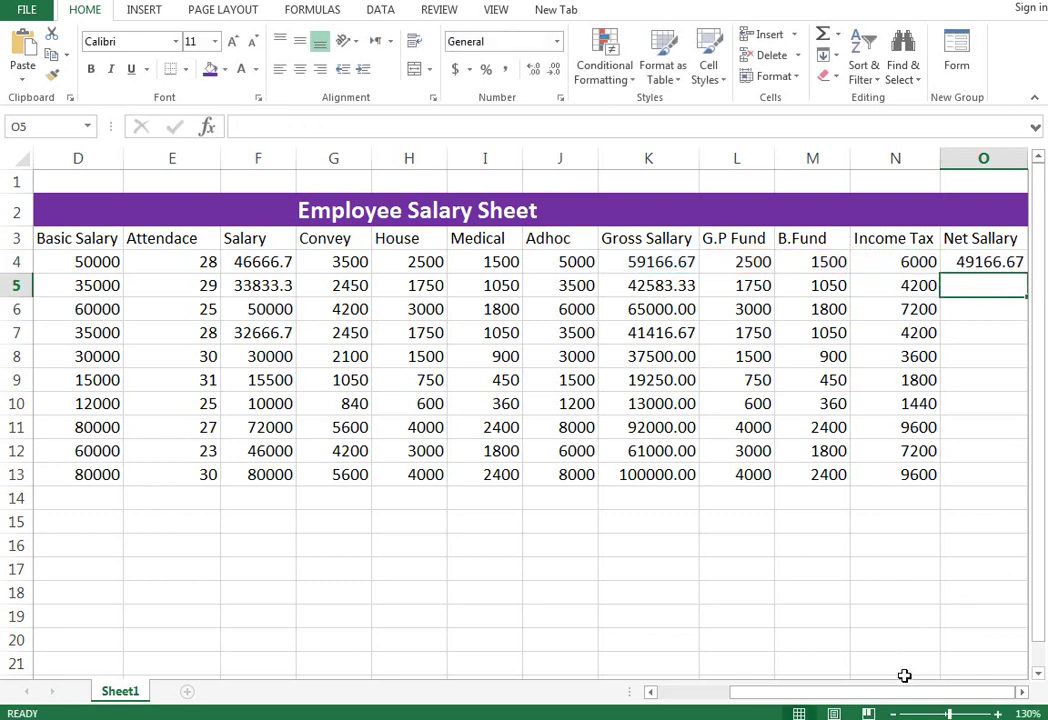
Copy the Net Sallary formula down O4:O13 for all ten employees.
{"action": "left_click", "coordinate": [995, 264]}
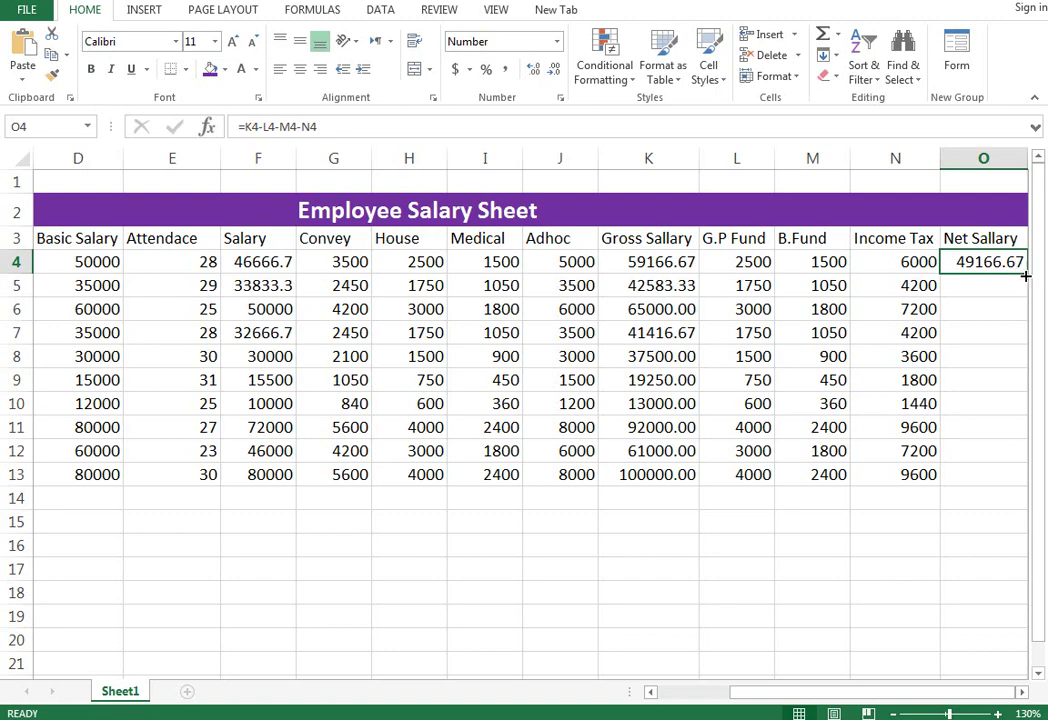
{"action": "left_click_drag", "start_coordinate": [1025, 275], "coordinate": [1024, 478]}
{"action": "left_click", "coordinate": [990, 330]}
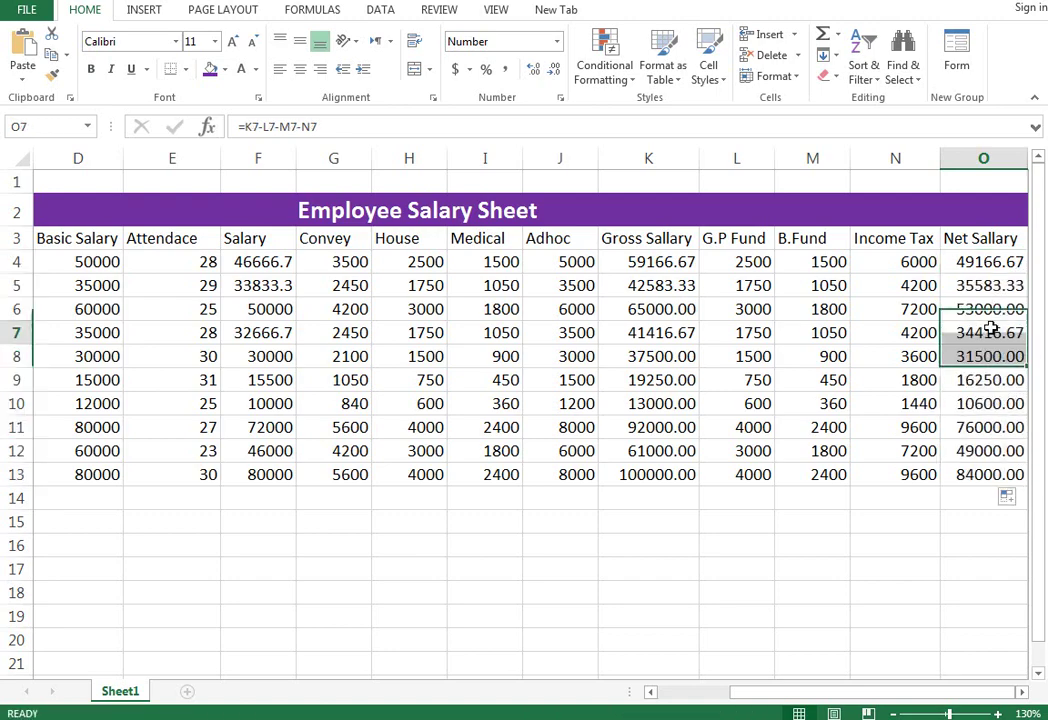
{"action": "scroll", "coordinate": [757, 358], "scroll_direction": "down", "scroll_amount": 1, "text": "ctrl"}
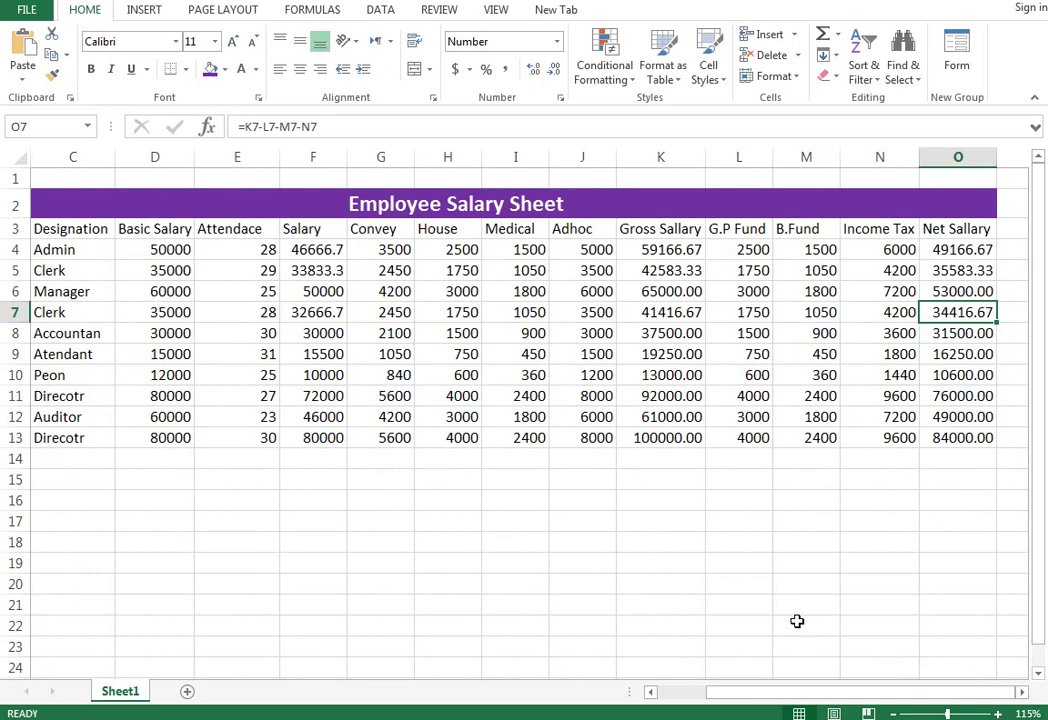
Select the row 3 column headings and enlarge their font to 14 point.
{"action": "left_click_drag", "start_coordinate": [830, 693], "coordinate": [765, 692]}
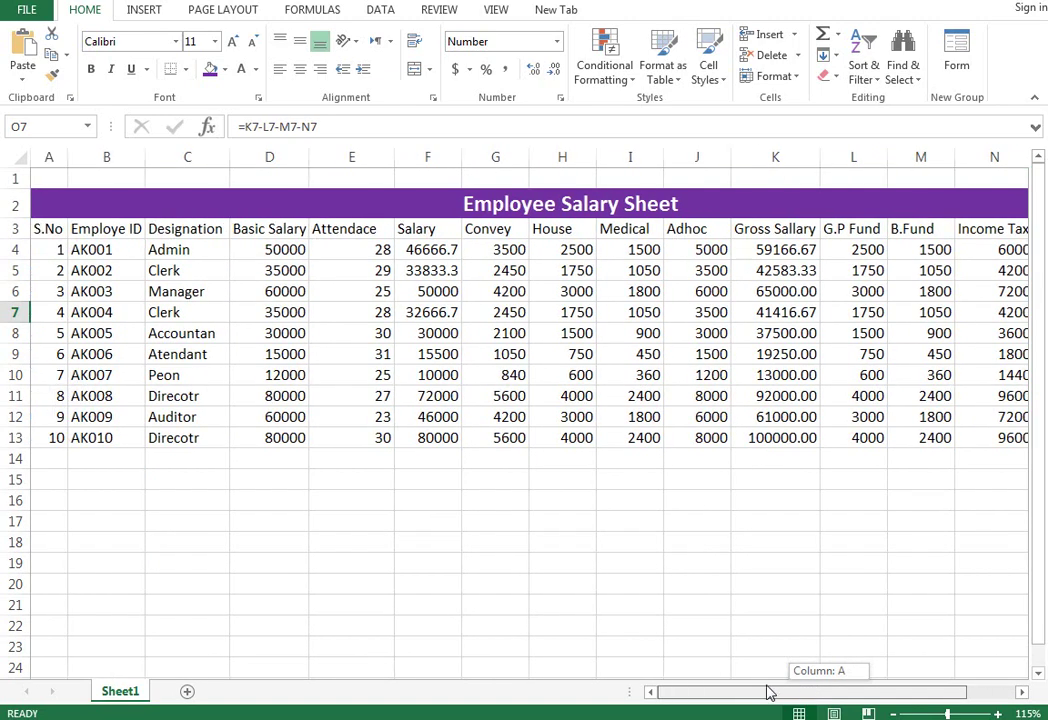
{"action": "scroll", "coordinate": [634, 517], "scroll_direction": "down", "scroll_amount": 1, "text": "ctrl"}
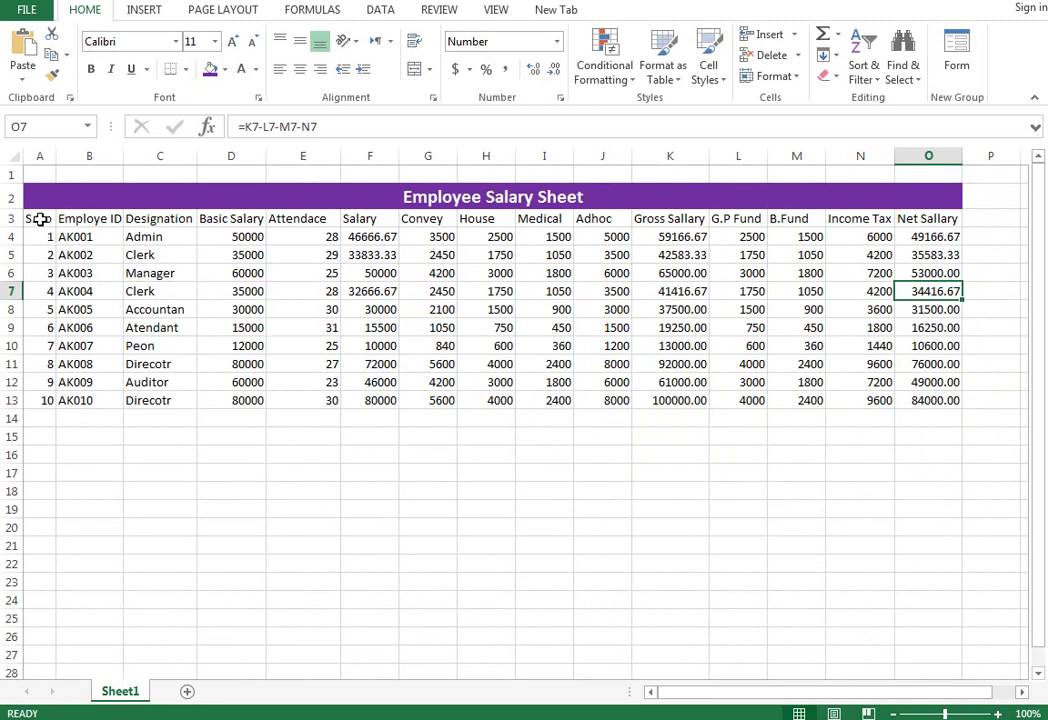
{"action": "left_click_drag", "start_coordinate": [33, 220], "coordinate": [775, 193]}
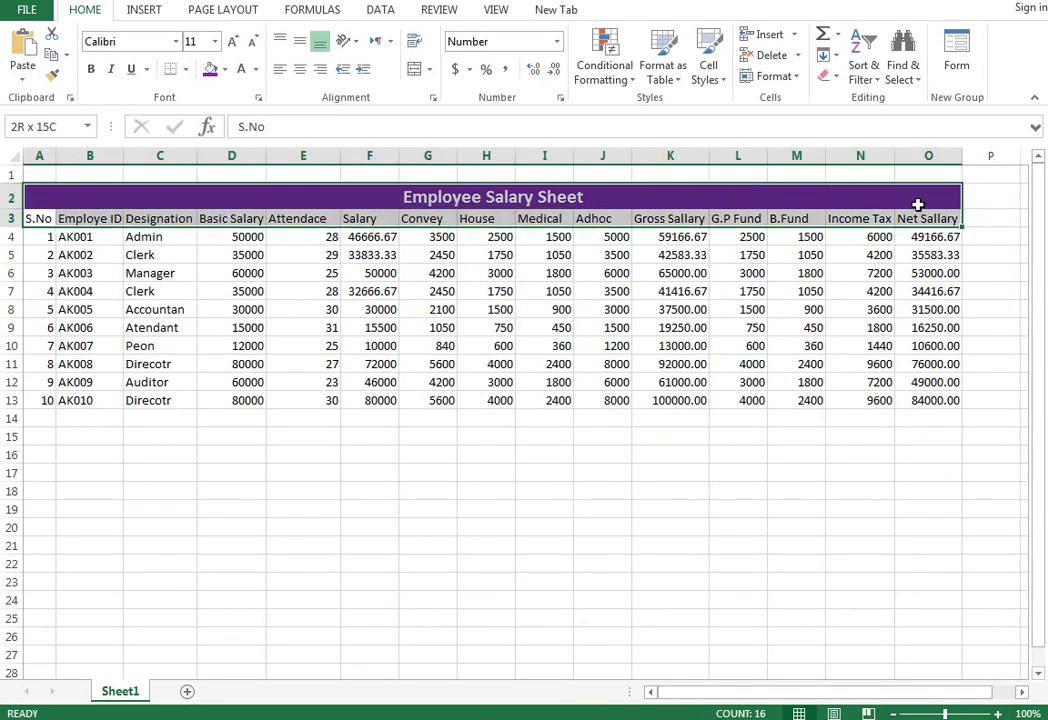
{"action": "left_click_drag", "start_coordinate": [917, 204], "coordinate": [946, 222]}
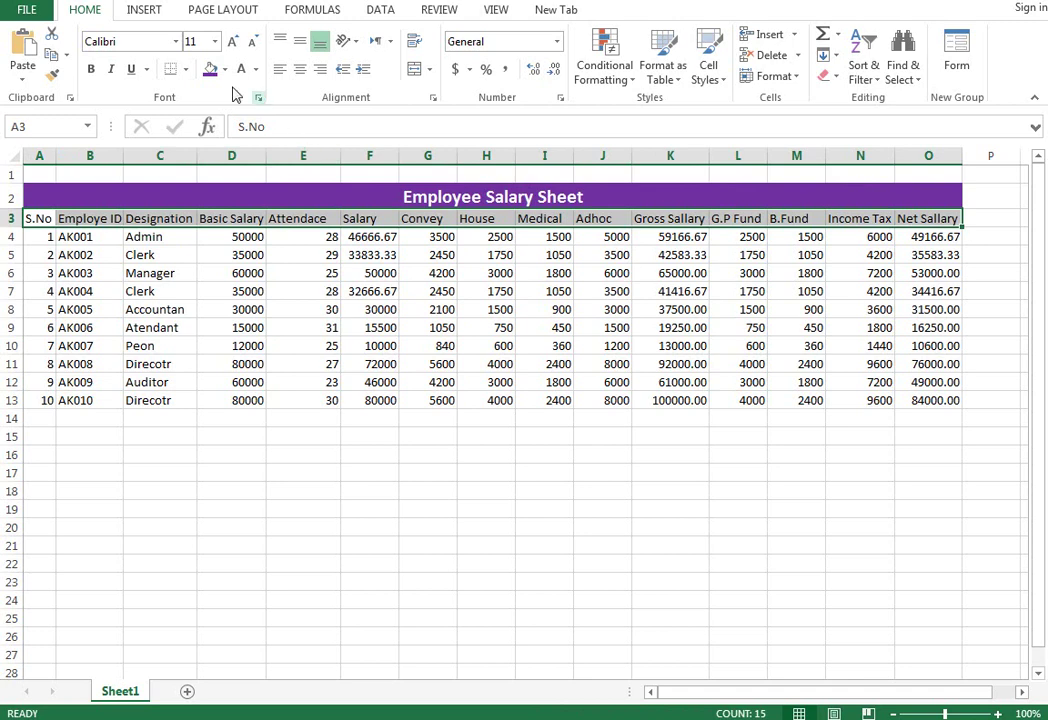
{"action": "left_click", "coordinate": [232, 43]}
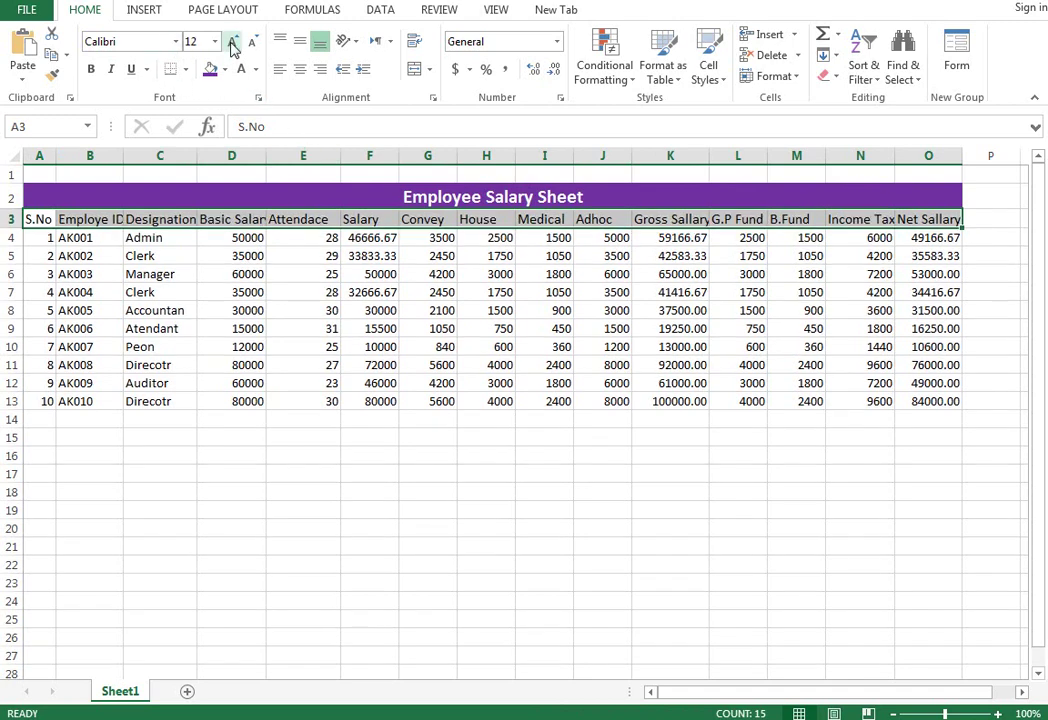
{"action": "left_click", "coordinate": [232, 43]}
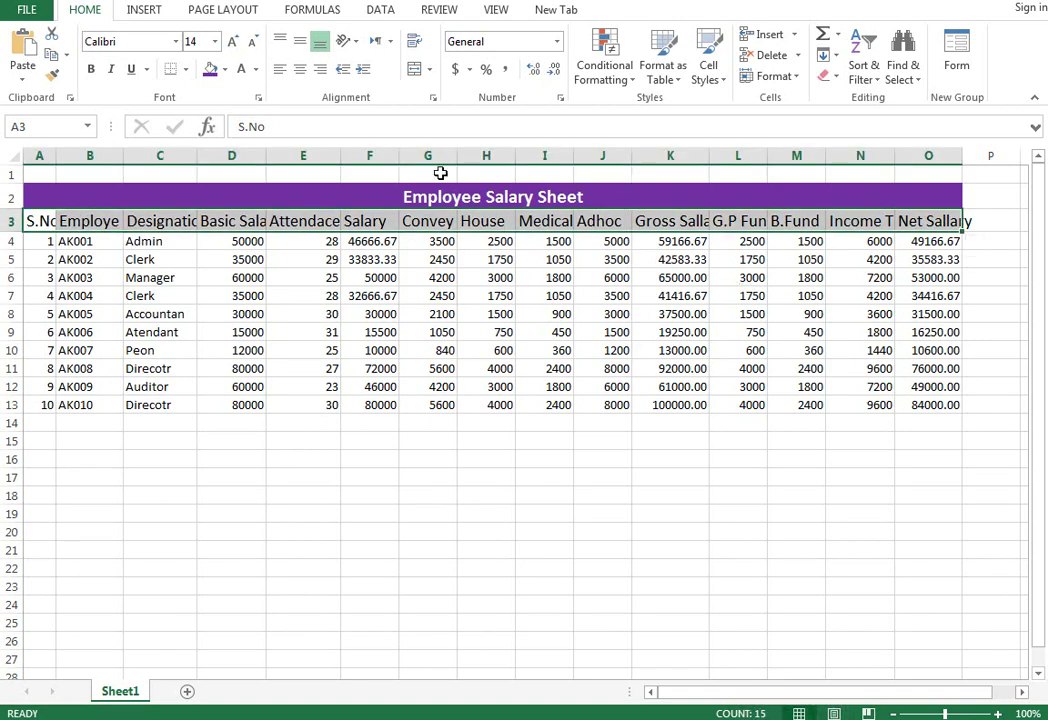
Fill the heading row A3:O3 with dark blue.
{"action": "left_click", "coordinate": [255, 69]}
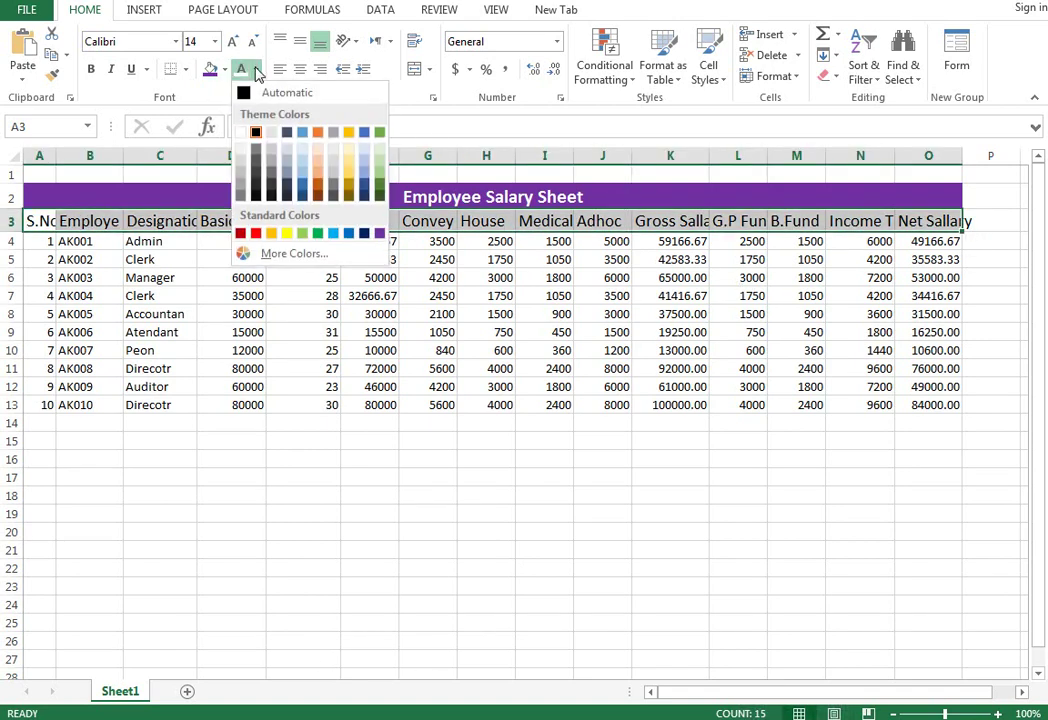
{"action": "left_click_drag", "start_coordinate": [72, 224], "coordinate": [951, 222]}
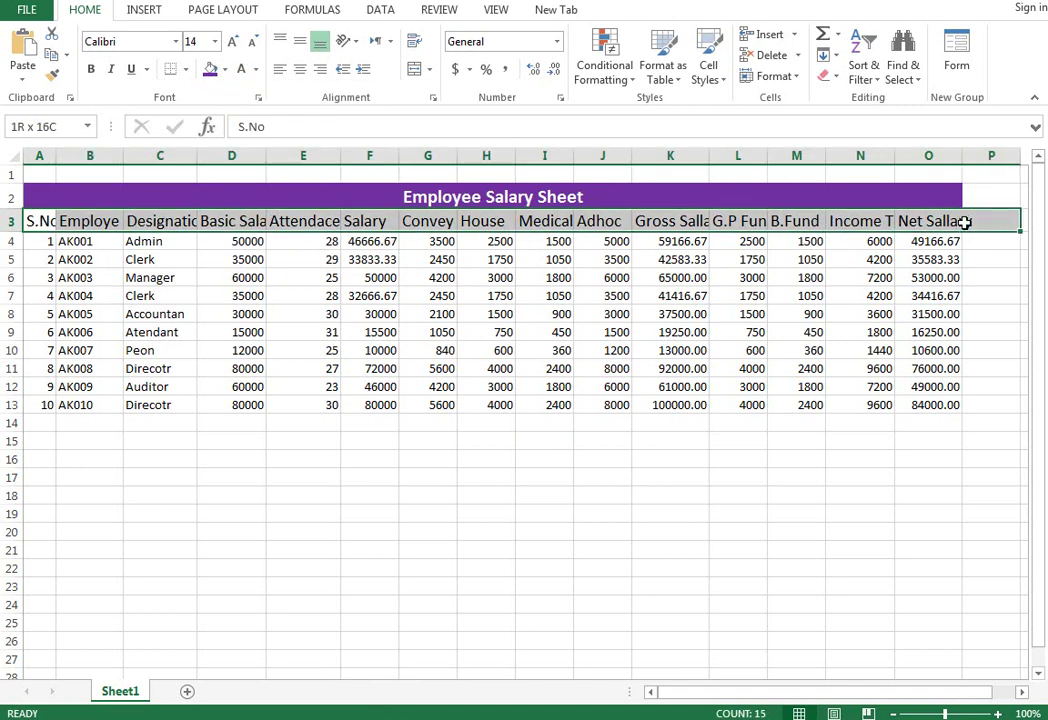
{"action": "left_click", "coordinate": [225, 69]}
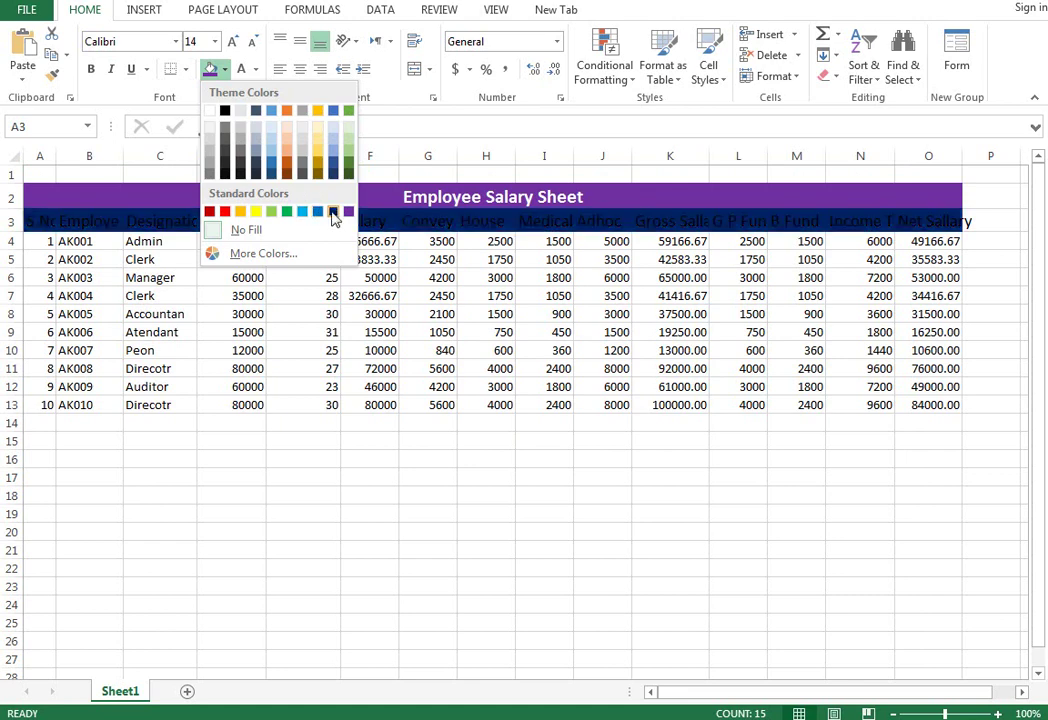
{"action": "left_click", "coordinate": [333, 211]}
{"action": "left_click", "coordinate": [231, 213]}
Make the heading text bold and white, and fit column B to Employe ID.
{"action": "left_click_drag", "start_coordinate": [34, 224], "coordinate": [958, 229]}
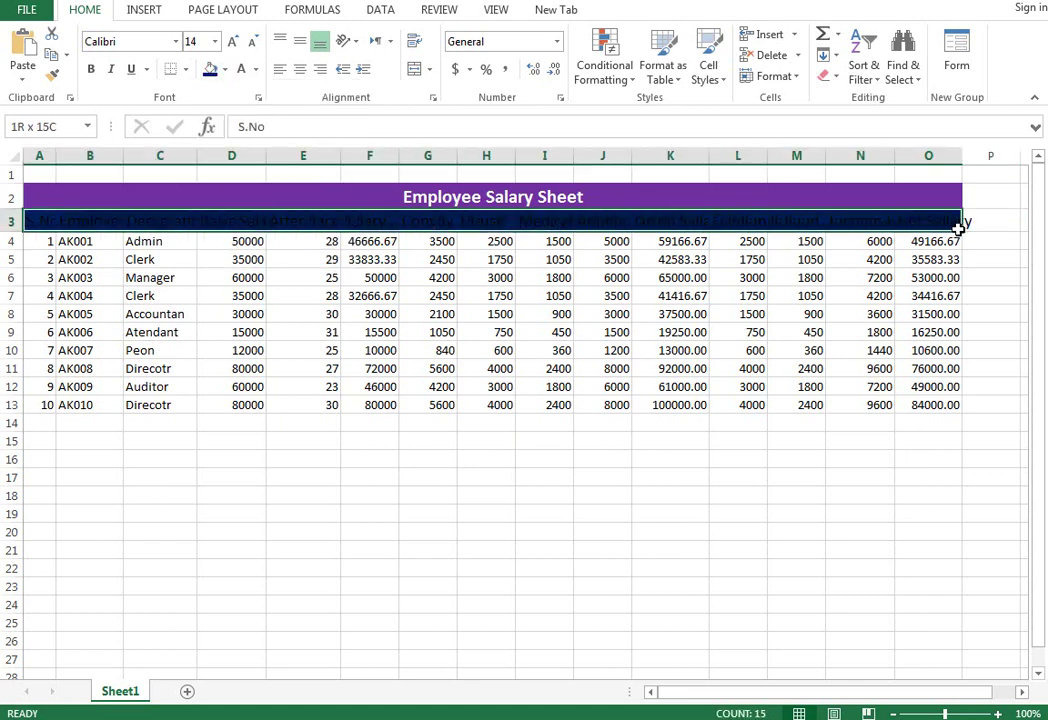
{"action": "left_click", "coordinate": [256, 69]}
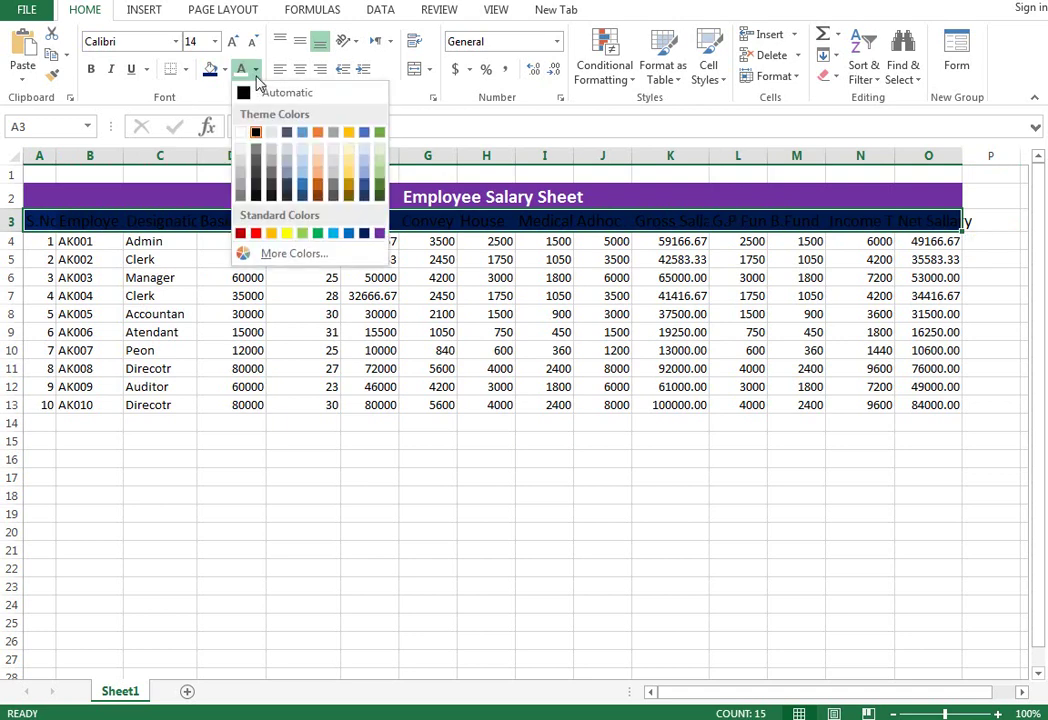
{"action": "left_click", "coordinate": [241, 132]}
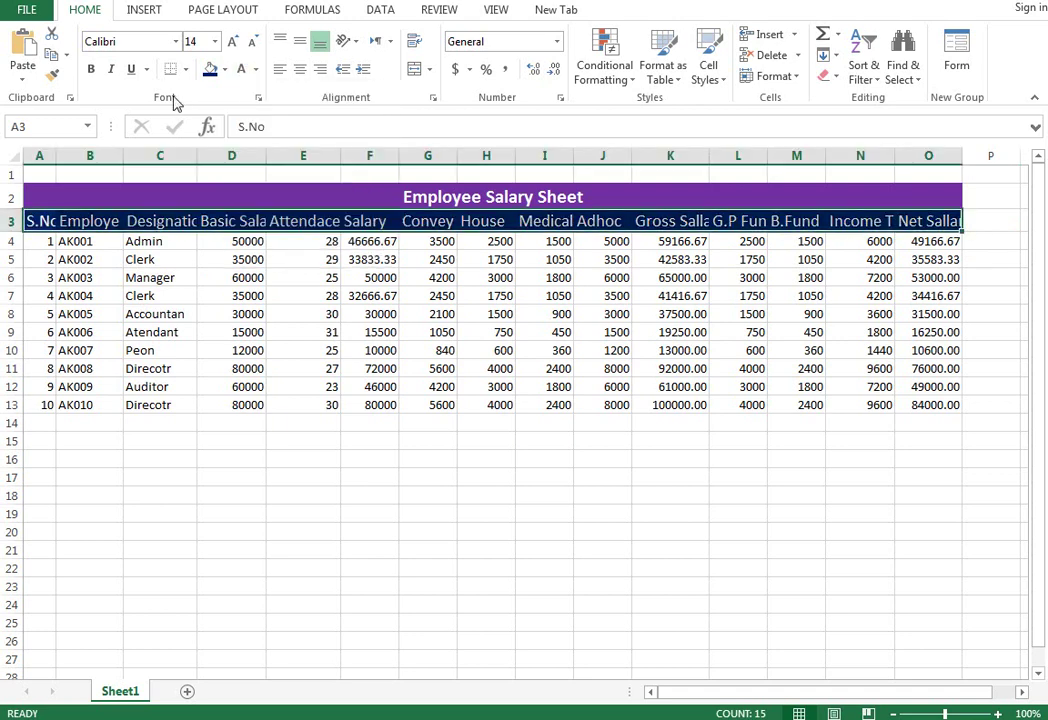
{"action": "left_click", "coordinate": [93, 70]}
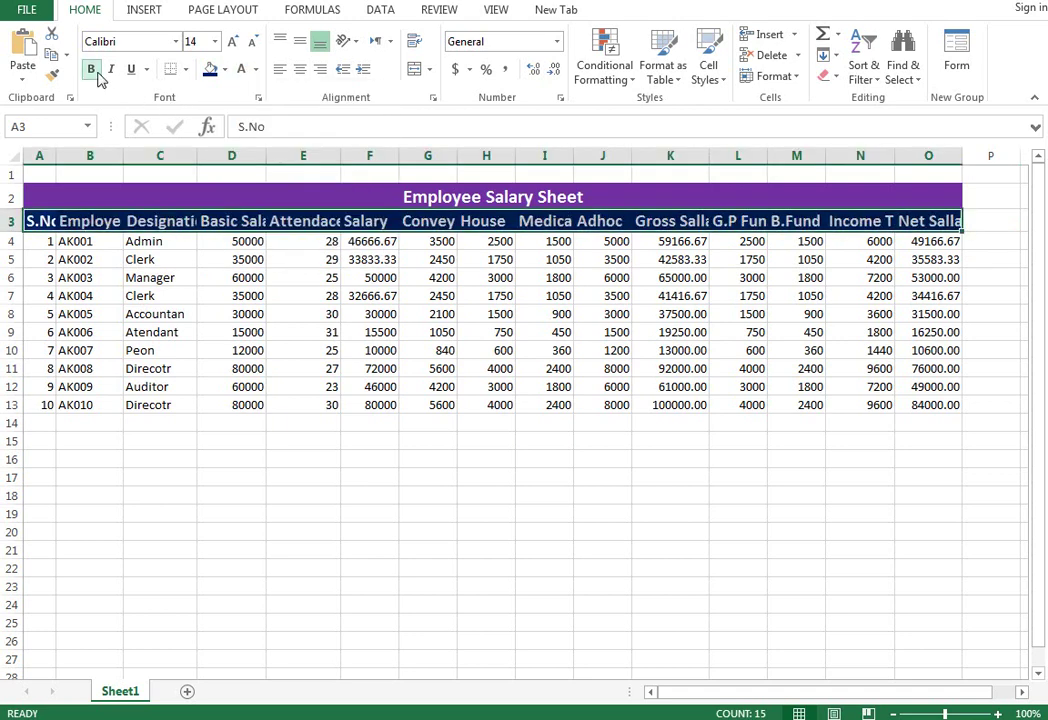
{"action": "double_click", "coordinate": [123, 157]}
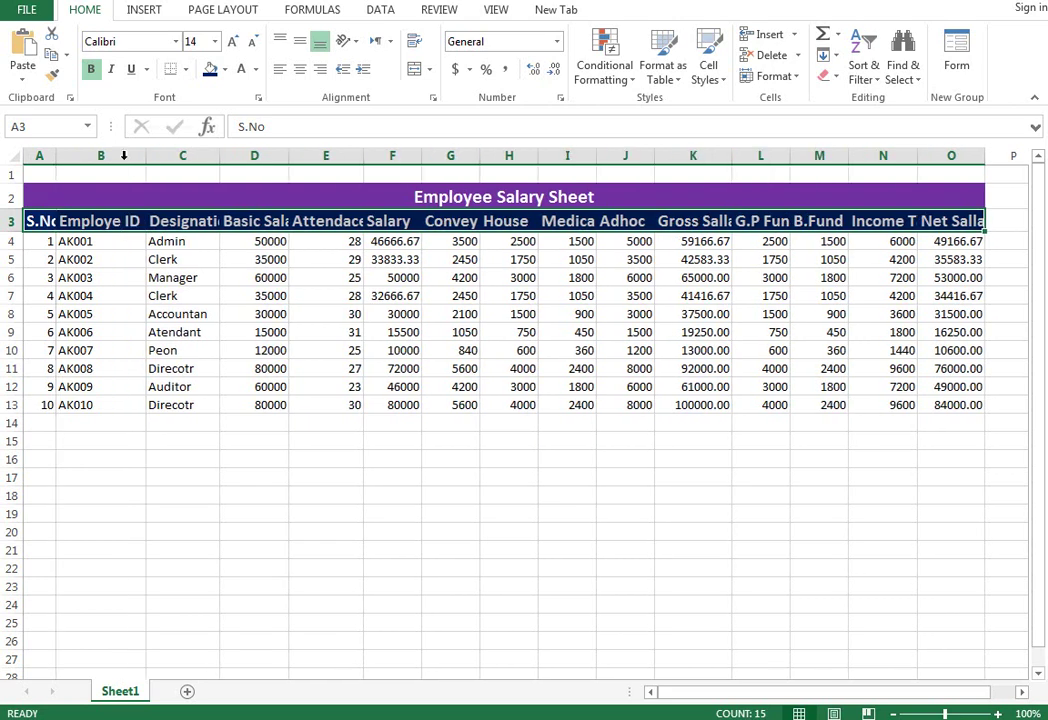
AutoFit columns C through F to Designation, Basic Salary, Attendace and Salary.
{"action": "double_click", "coordinate": [219, 155]}
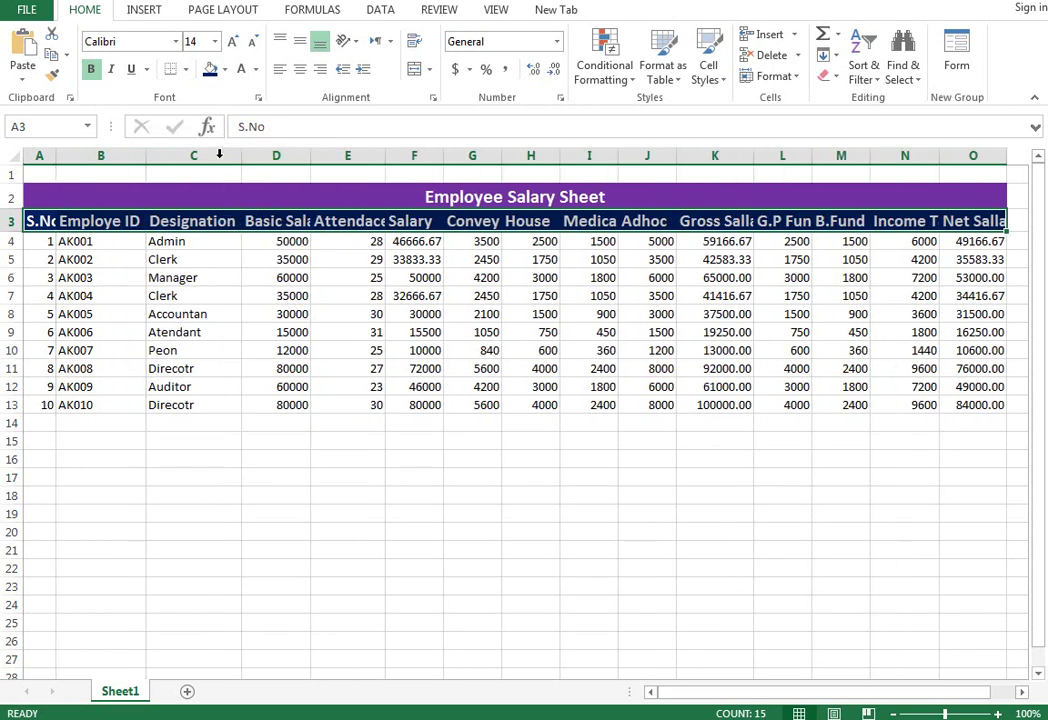
{"action": "double_click", "coordinate": [310, 156]}
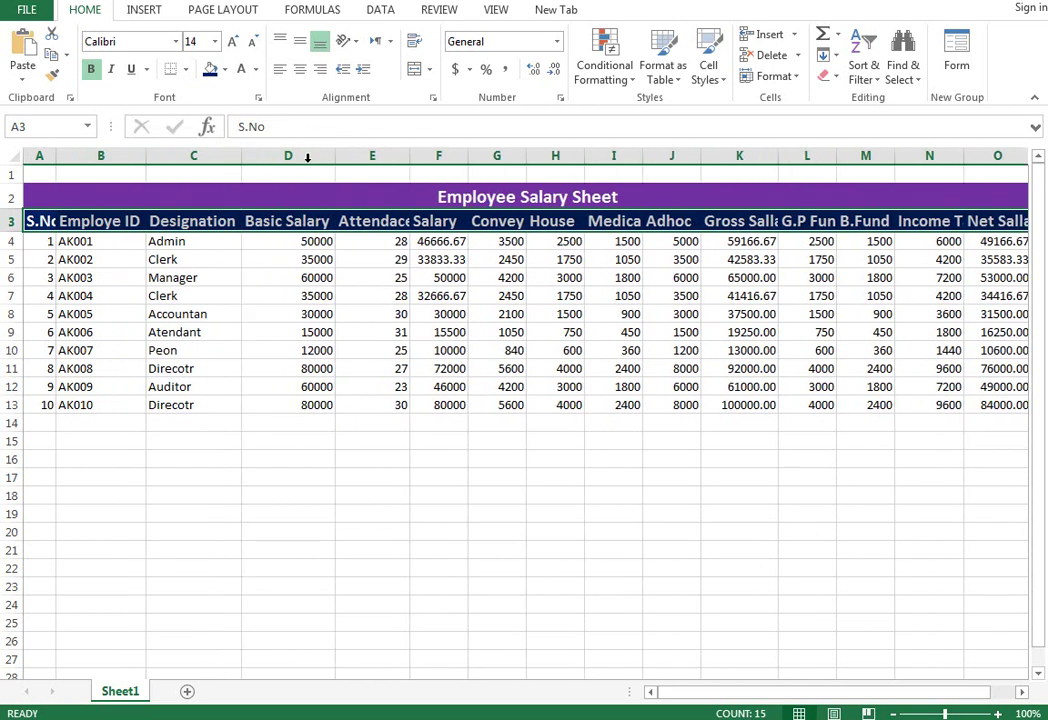
{"action": "double_click", "coordinate": [410, 155]}
{"action": "double_click", "coordinate": [476, 156]}
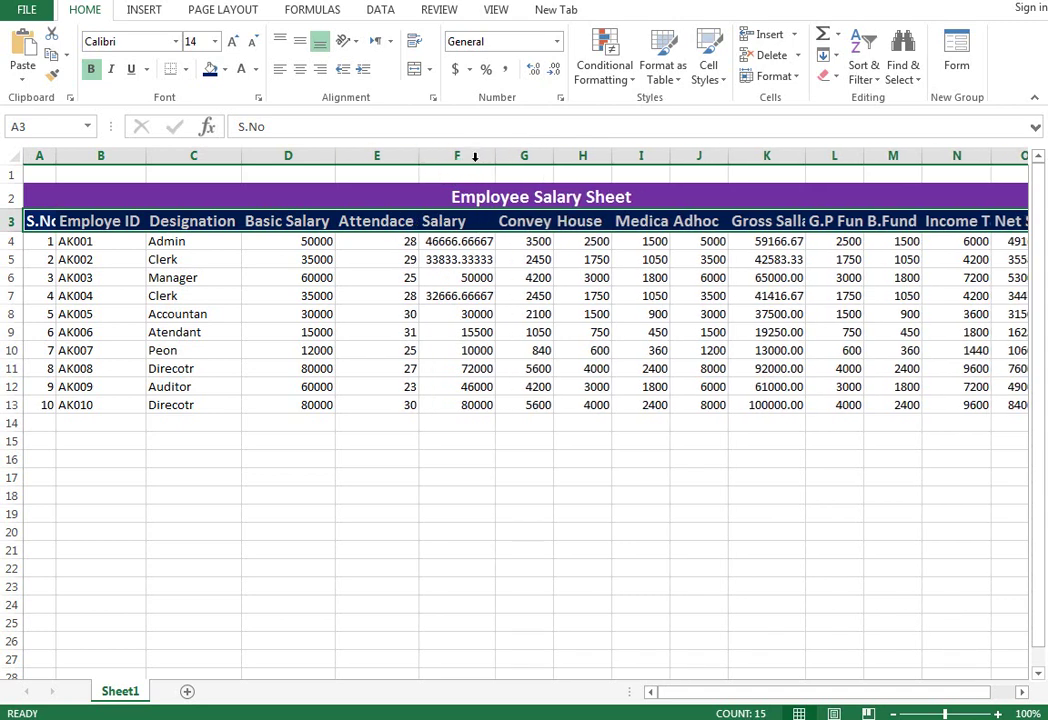
{"action": "scroll", "coordinate": [616, 413], "scroll_direction": "down", "scroll_amount": 1}
{"action": "scroll", "coordinate": [616, 413], "scroll_direction": "up", "scroll_amount": 1}
Make the Employee Salary Sheet title row taller and select employee rows B4:O13.
{"action": "left_click", "coordinate": [507, 195]}
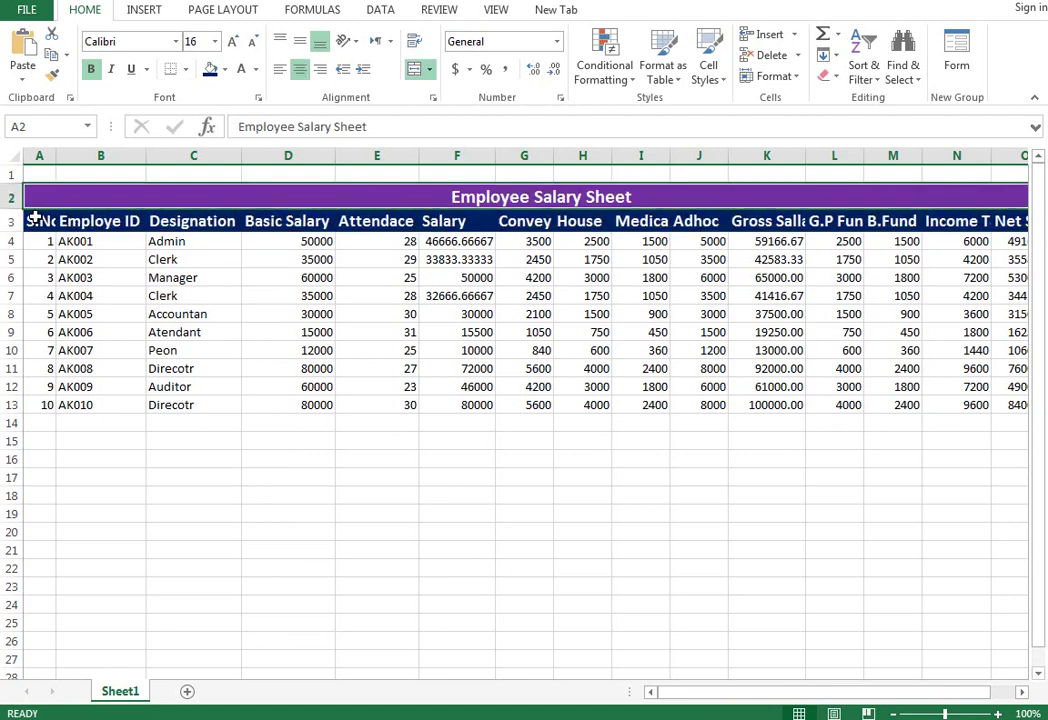
{"action": "left_click_drag", "start_coordinate": [12, 209], "coordinate": [12, 236]}
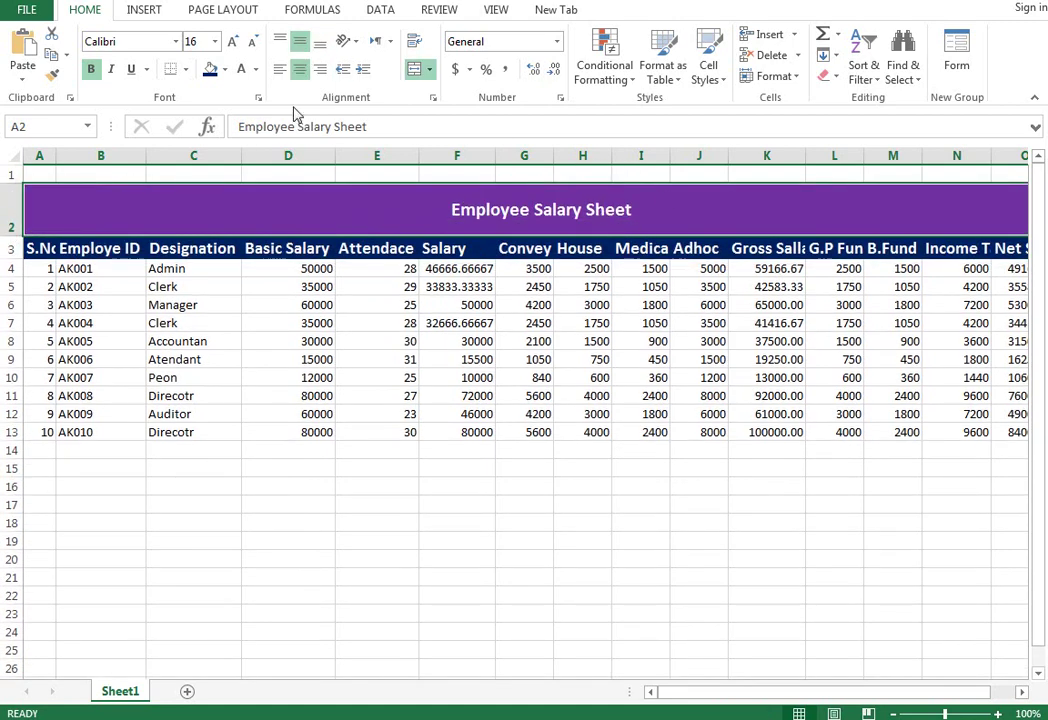
{"action": "left_click", "coordinate": [524, 323]}
{"action": "left_click_drag", "start_coordinate": [739, 692], "coordinate": [762, 692]}
{"action": "left_click", "coordinate": [863, 287]}
{"action": "left_click_drag", "start_coordinate": [463, 157], "coordinate": [463, 160]}
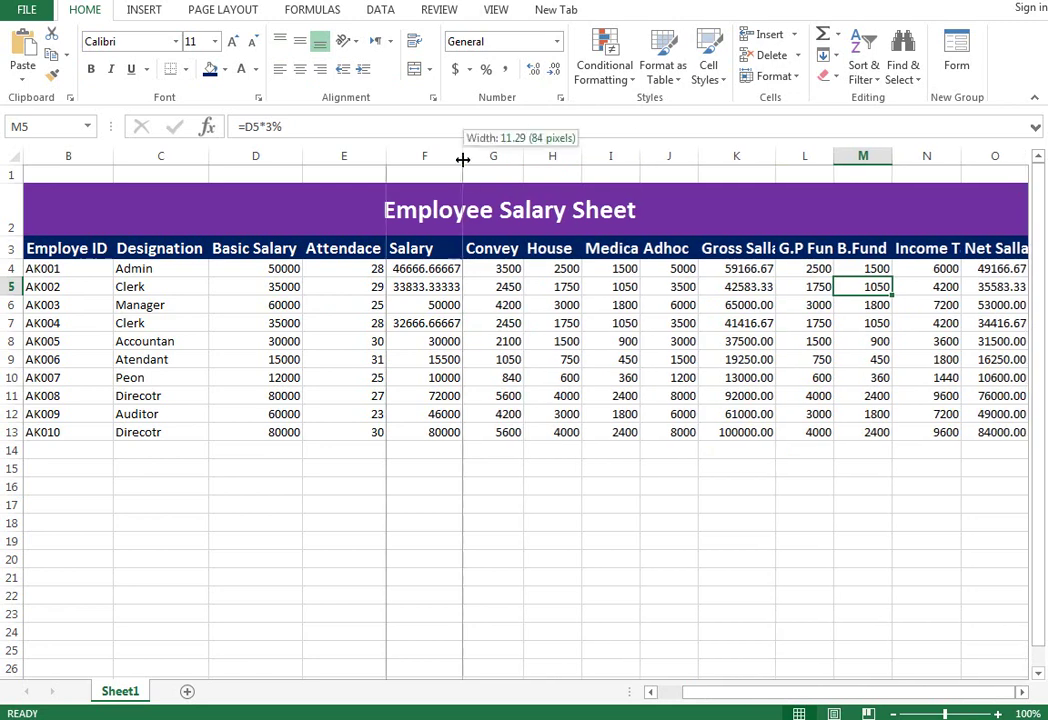
{"action": "left_click", "coordinate": [736, 359]}
{"action": "left_click", "coordinate": [1010, 268]}
{"action": "left_click", "coordinate": [804, 323]}
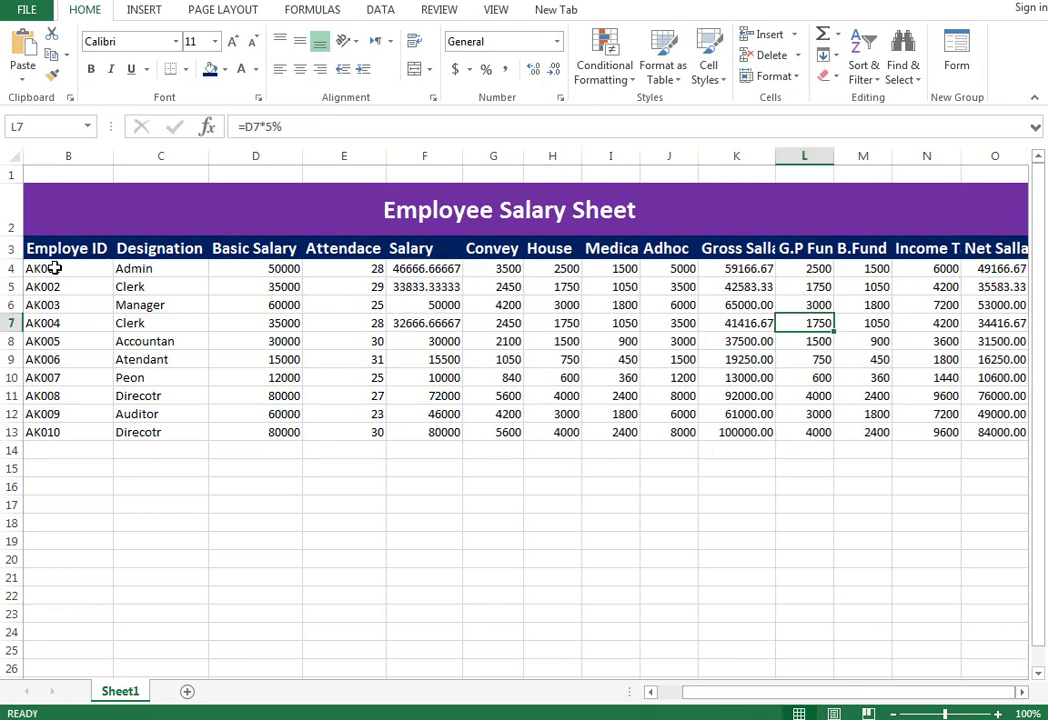
{"action": "left_click_drag", "start_coordinate": [55, 268], "coordinate": [999, 421]}
{"action": "left_click", "coordinate": [255, 395]}
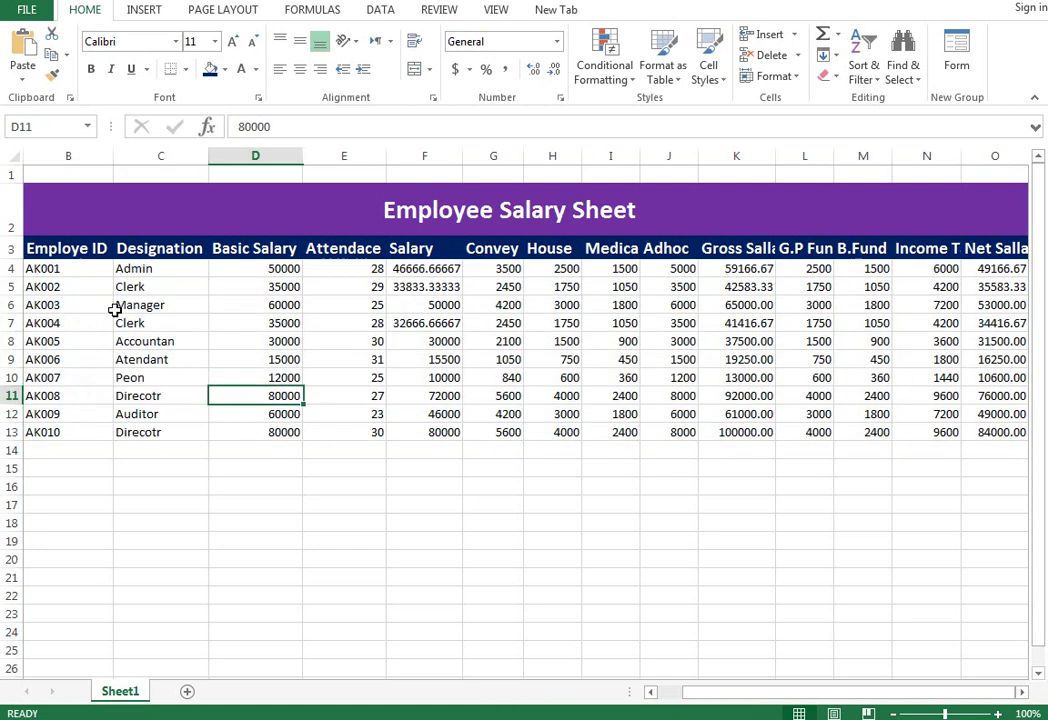
Convert the salary range B3:O13 into a table with headers using Ctrl+T.
{"action": "left_click_drag", "start_coordinate": [35, 248], "coordinate": [983, 432]}
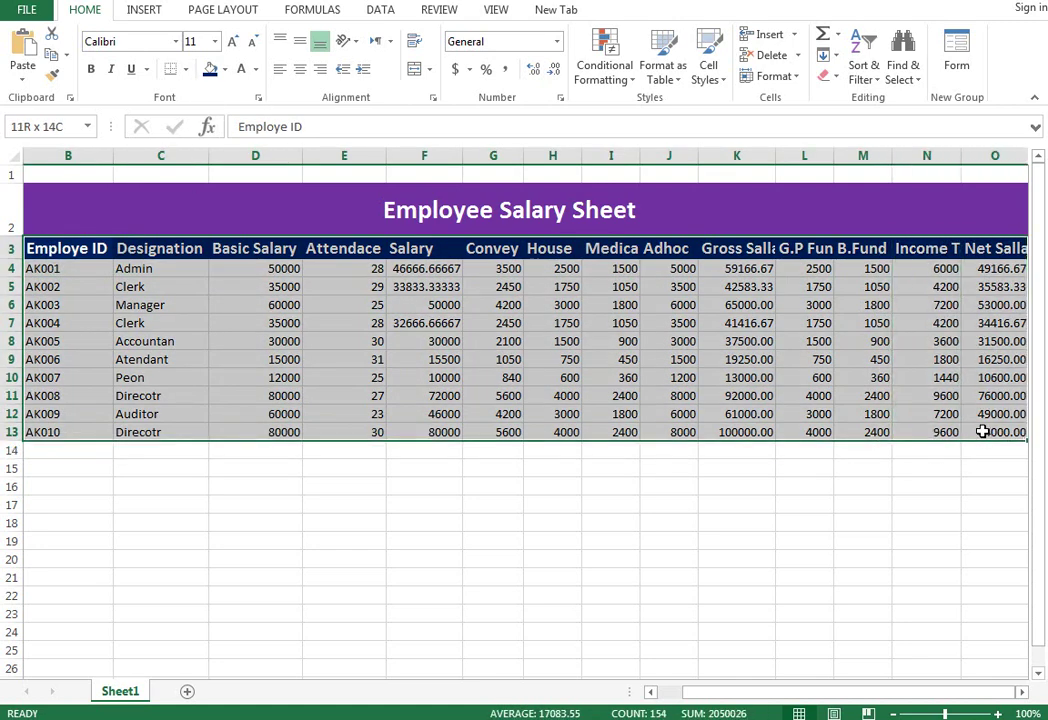
{"action": "left_click_drag", "start_coordinate": [995, 432], "coordinate": [996, 432]}
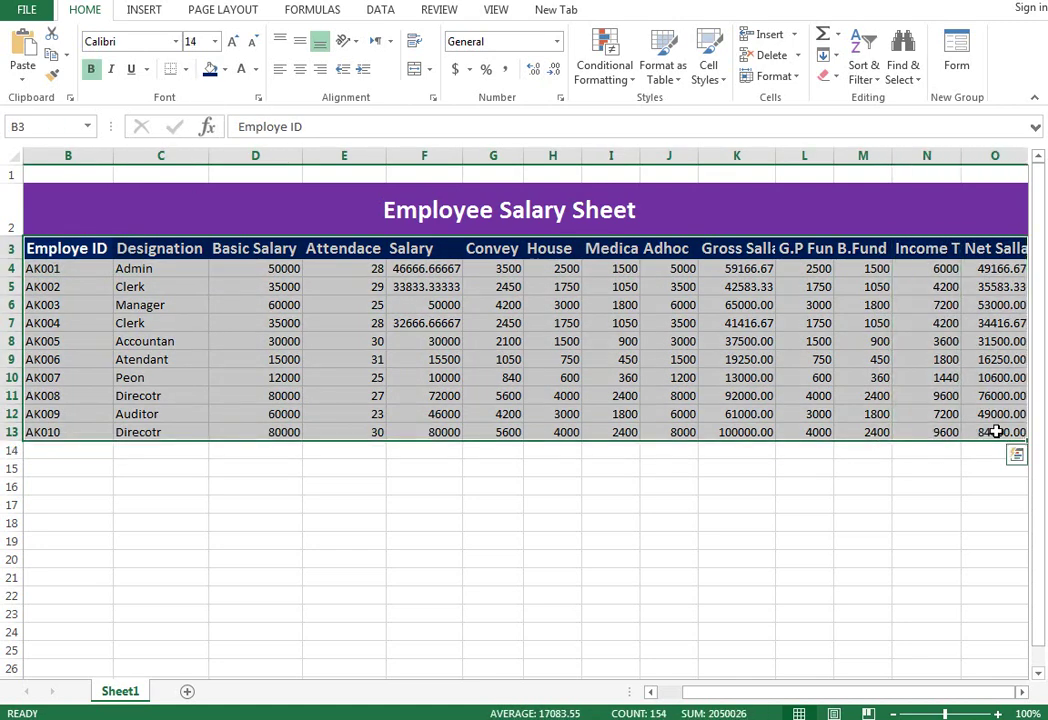
{"action": "key", "text": "ctrl+t"}
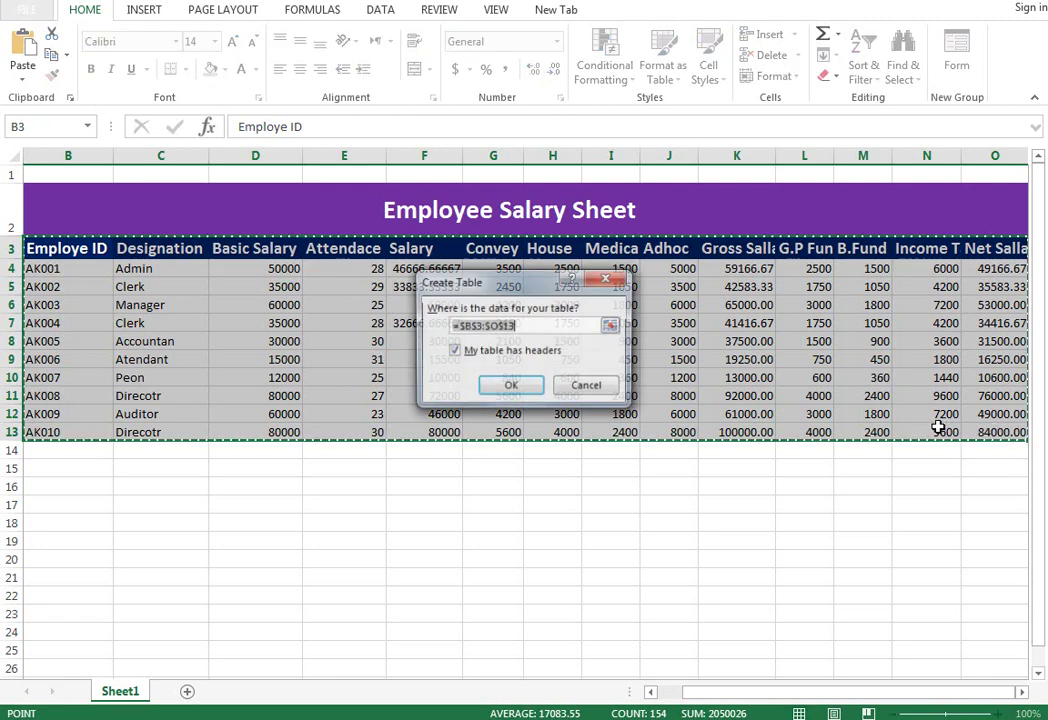
{"action": "left_click", "coordinate": [519, 387]}
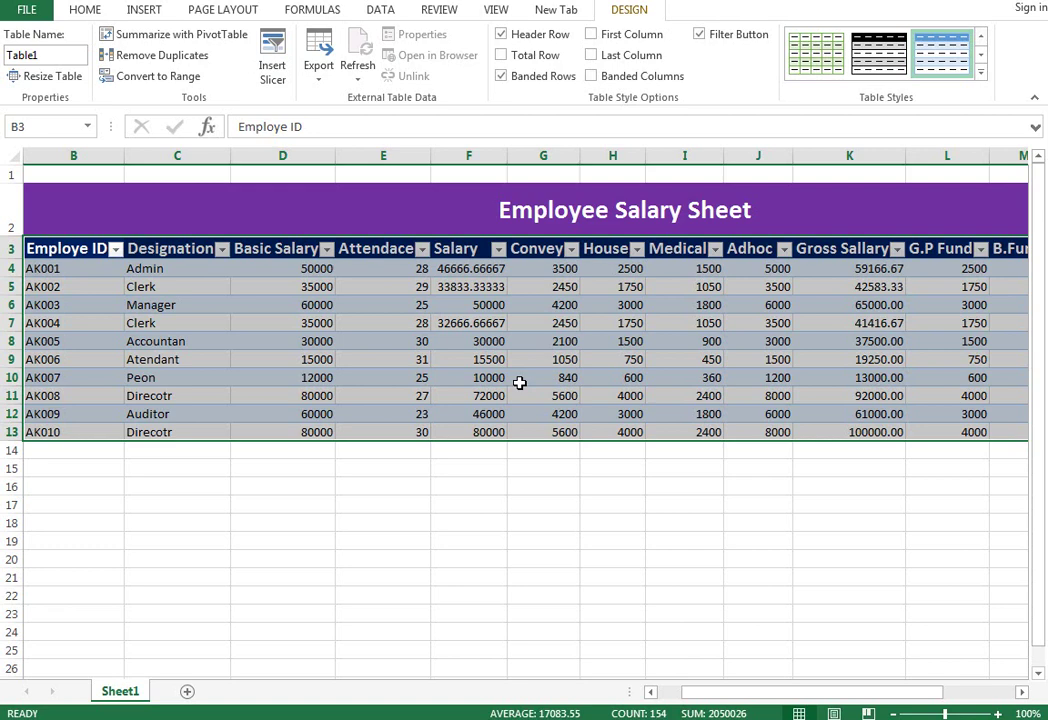
{"action": "left_click", "coordinate": [510, 266]}
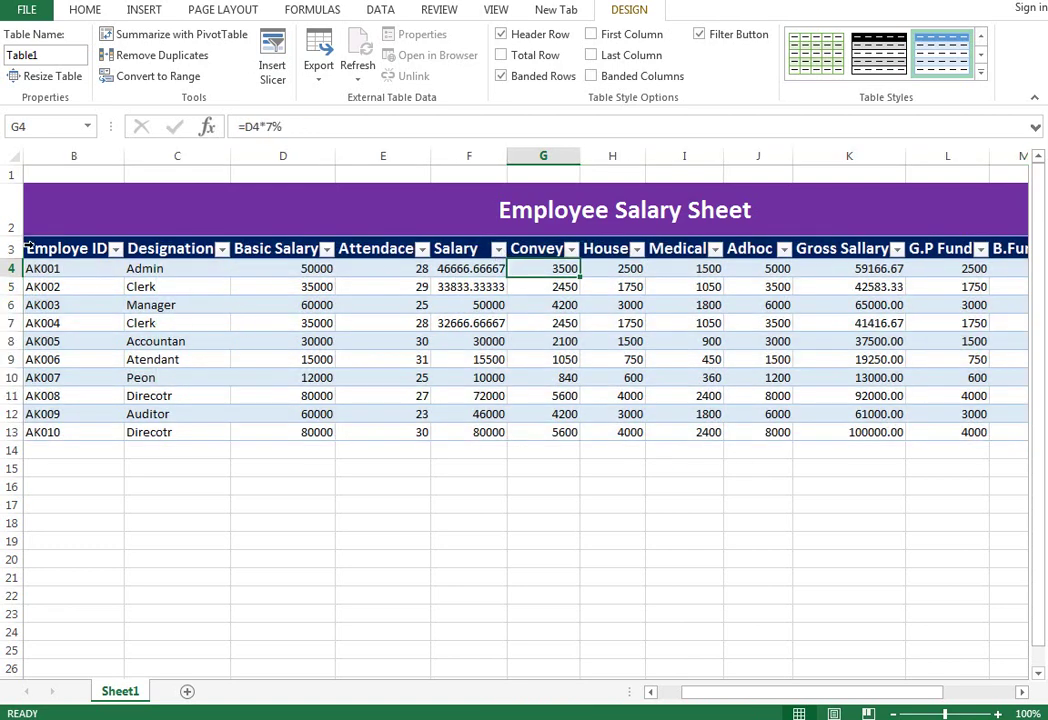
Hide the table's filter arrows and clear its table style to plain rows.
{"action": "left_click_drag", "start_coordinate": [28, 247], "coordinate": [1014, 429]}
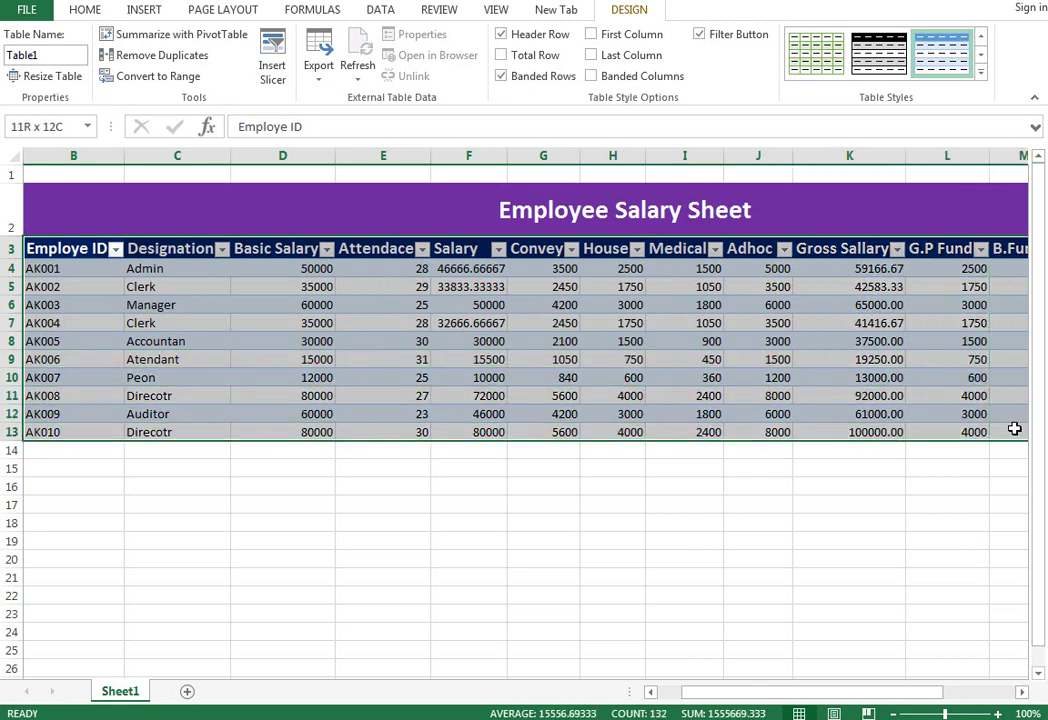
{"action": "left_click_drag", "start_coordinate": [1014, 429], "coordinate": [937, 430]}
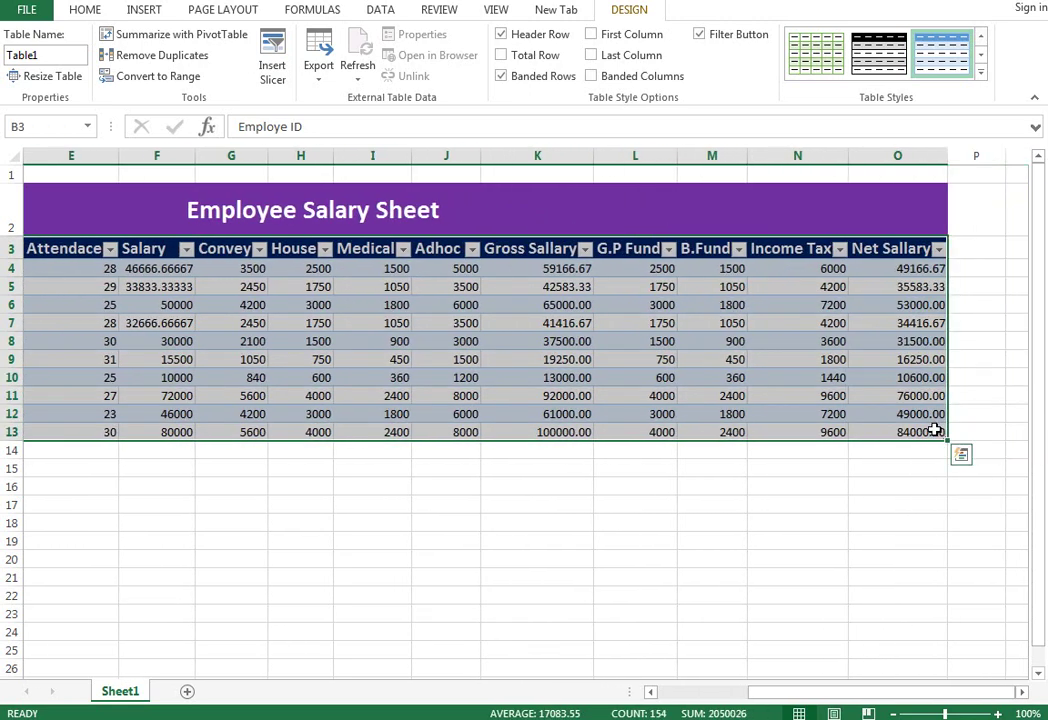
{"action": "key", "text": "ctrl+shift+l"}
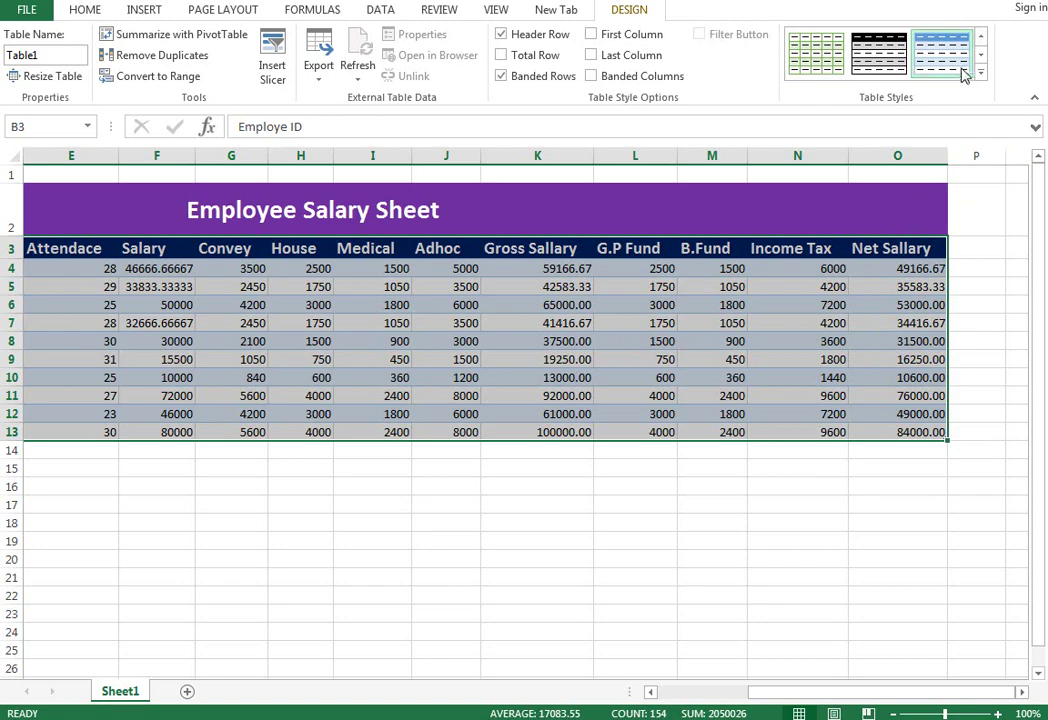
{"action": "left_click", "coordinate": [981, 75]}
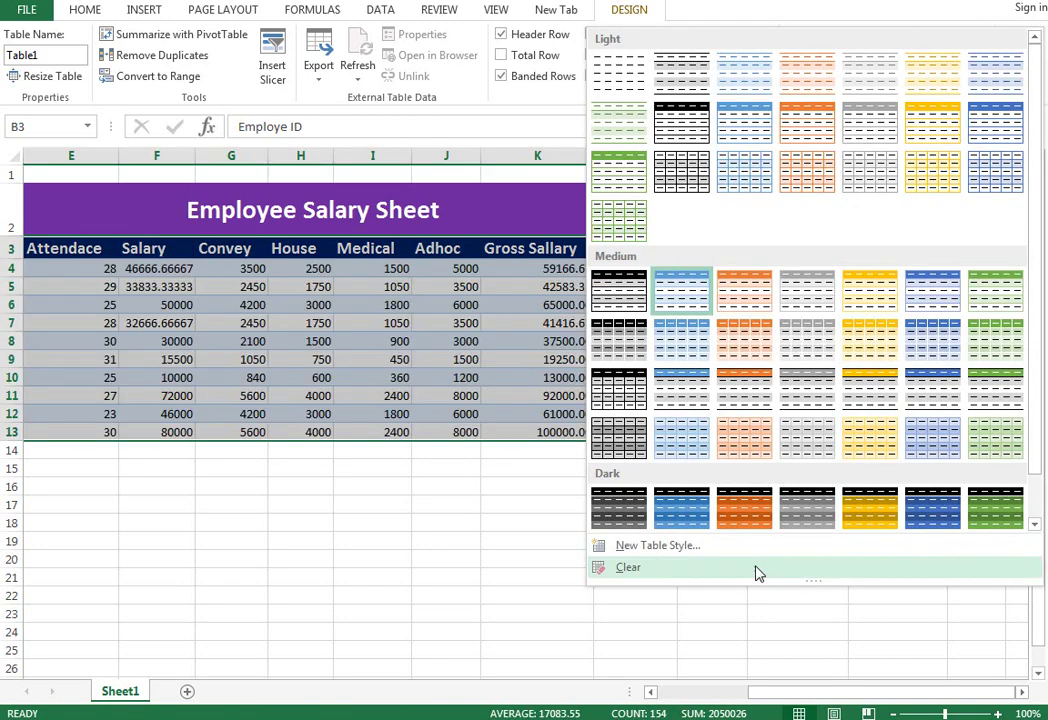
{"action": "left_click", "coordinate": [757, 573]}
{"action": "left_click", "coordinate": [718, 396]}
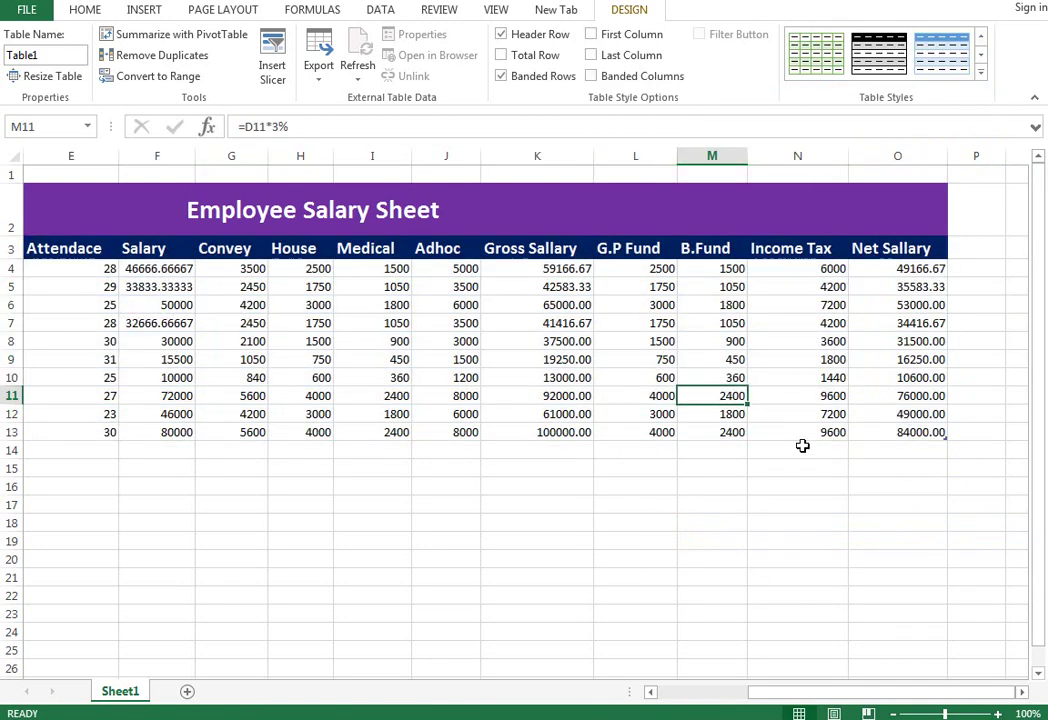
{"action": "left_click_drag", "start_coordinate": [855, 692], "coordinate": [745, 692]}
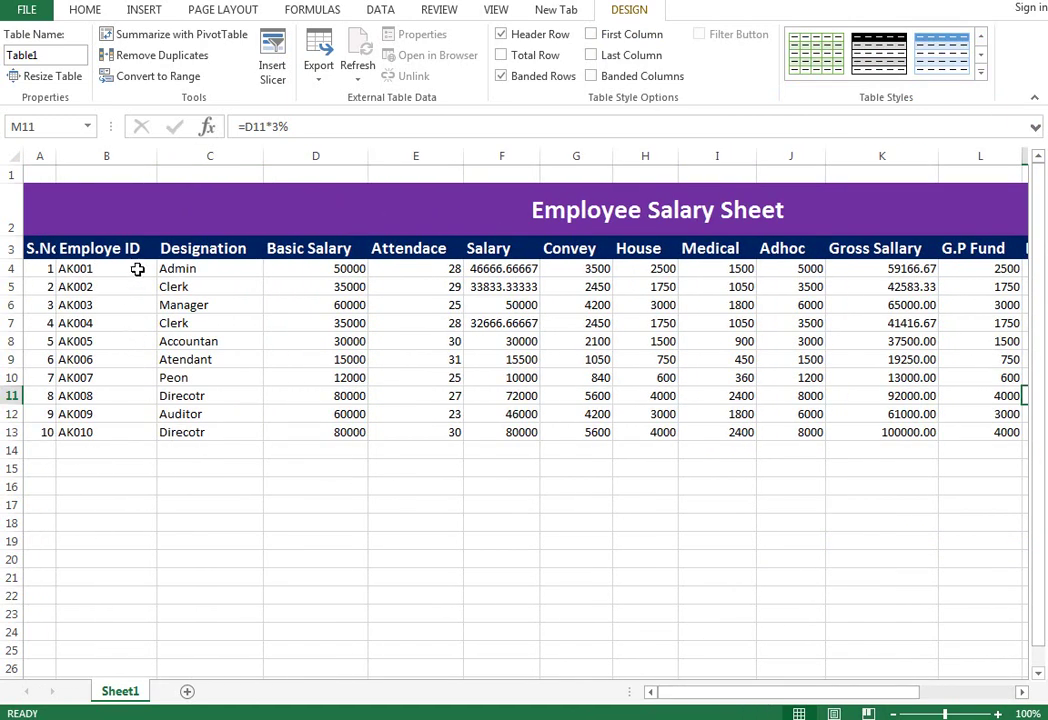
{"action": "left_click_drag", "start_coordinate": [137, 269], "coordinate": [140, 432]}
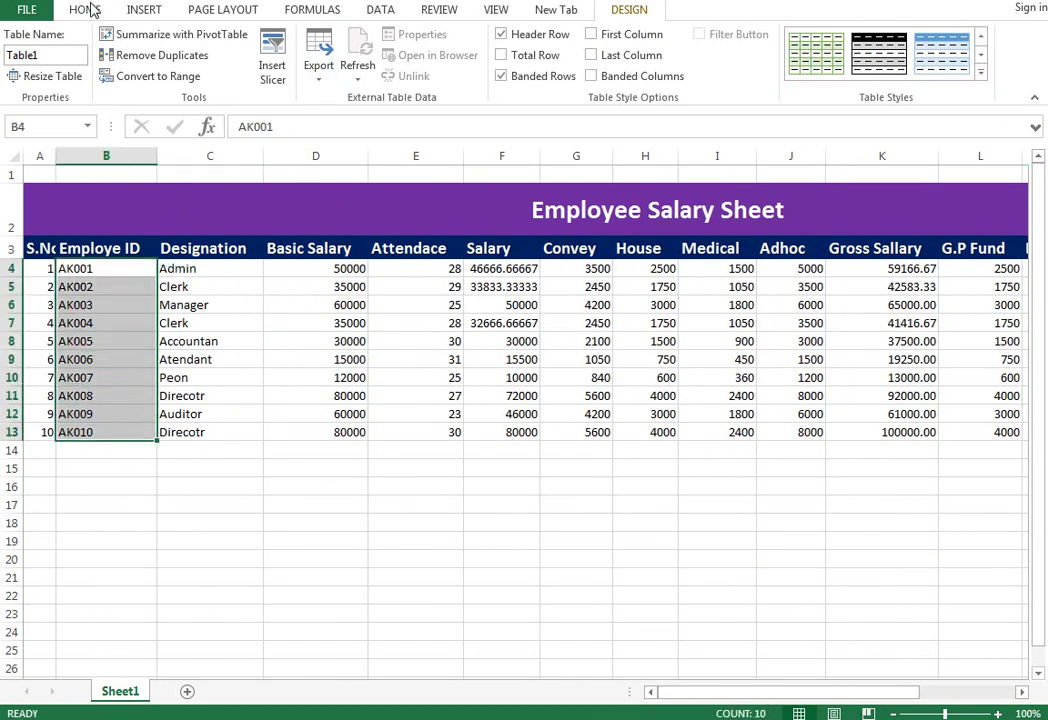
Fill the Employe ID values and Basic Salary cells D4:D13 with yellow.
{"action": "left_click", "coordinate": [88, 10]}
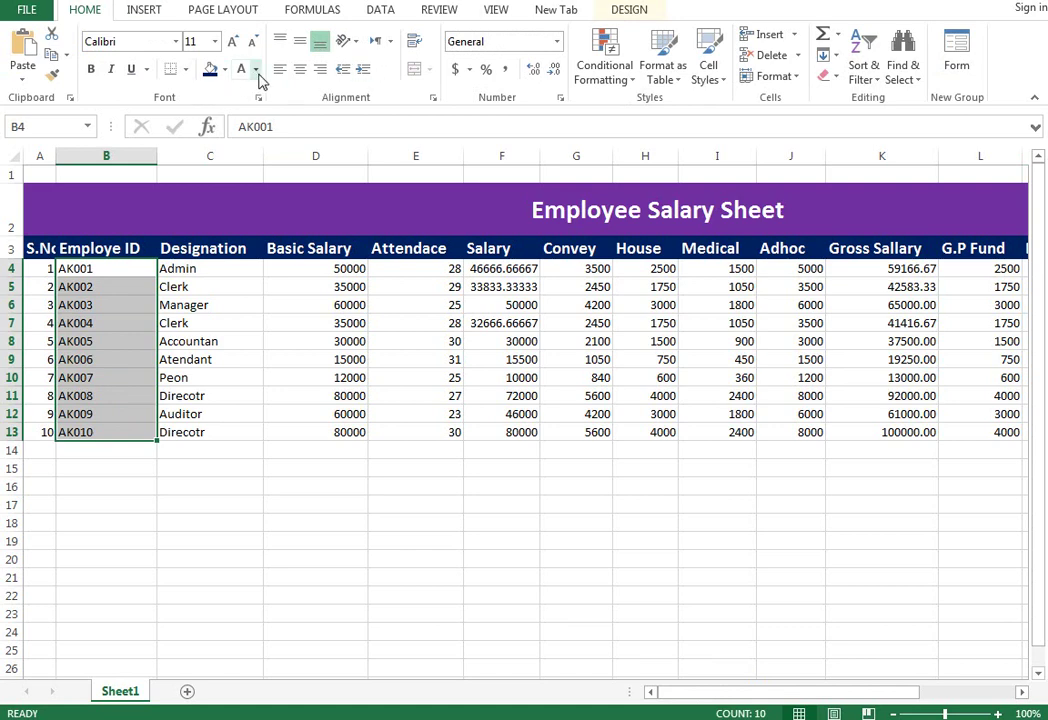
{"action": "left_click", "coordinate": [226, 70]}
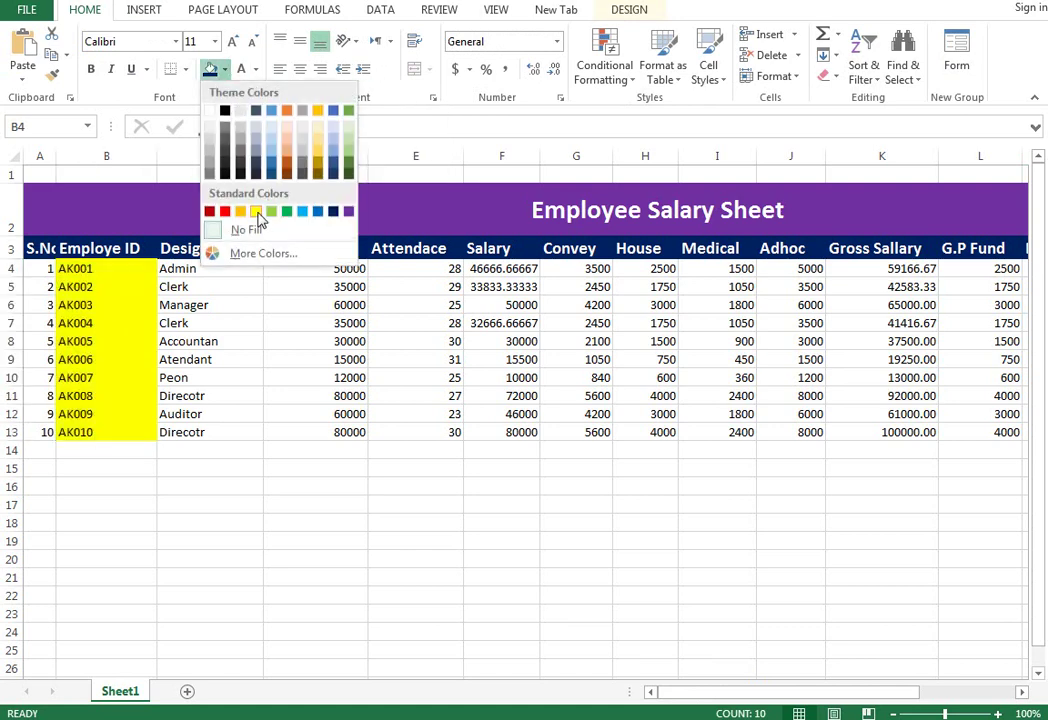
{"action": "left_click", "coordinate": [257, 214]}
{"action": "left_click", "coordinate": [200, 395]}
{"action": "left_click_drag", "start_coordinate": [200, 268], "coordinate": [187, 432]}
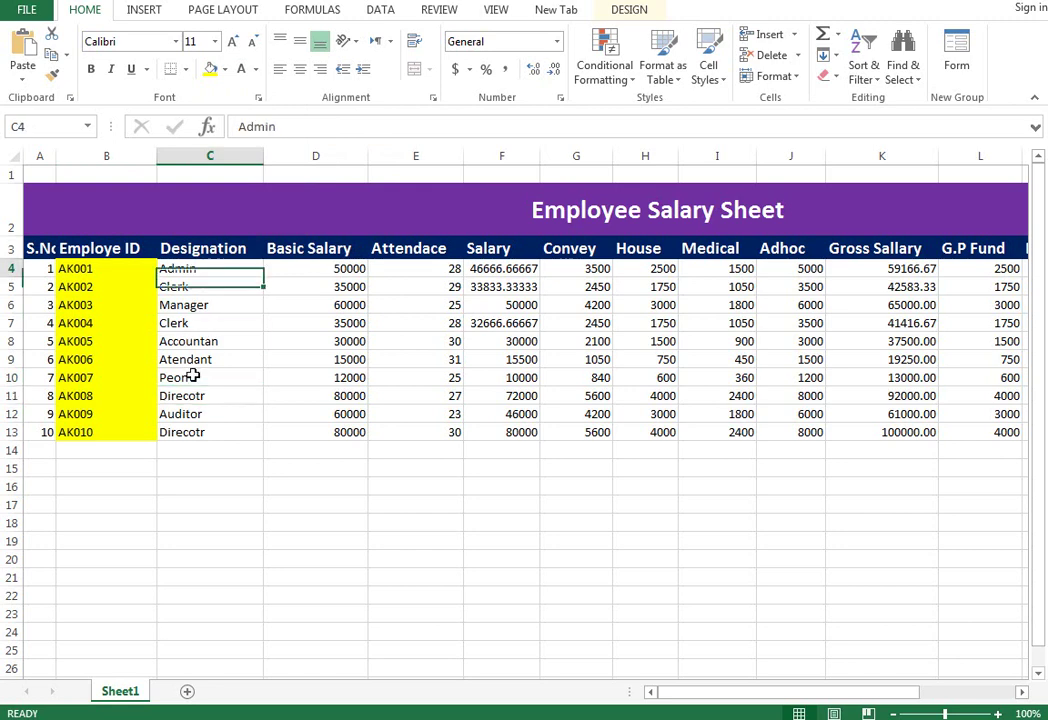
{"action": "left_click", "coordinate": [256, 69]}
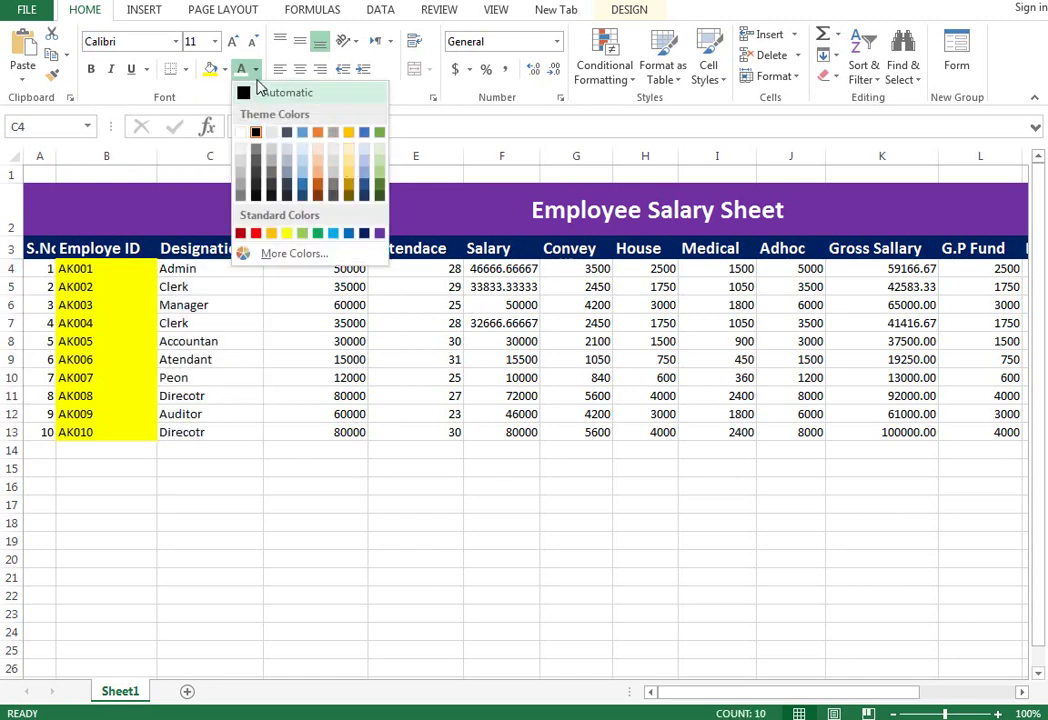
{"action": "left_click", "coordinate": [224, 69]}
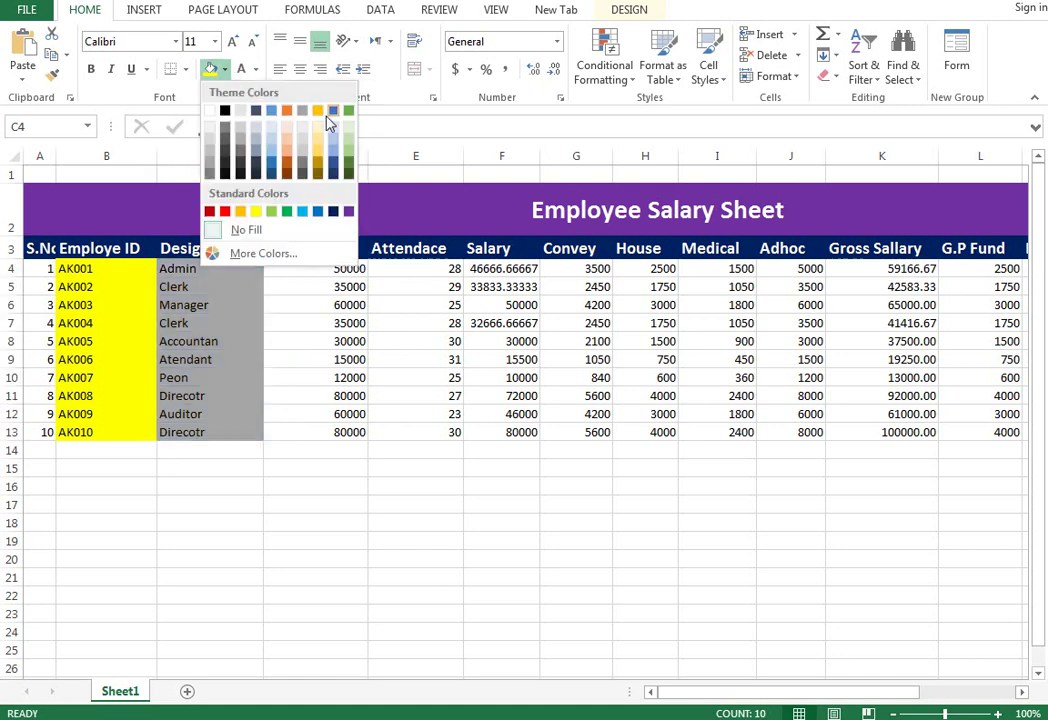
{"action": "left_click_drag", "start_coordinate": [330, 268], "coordinate": [345, 432]}
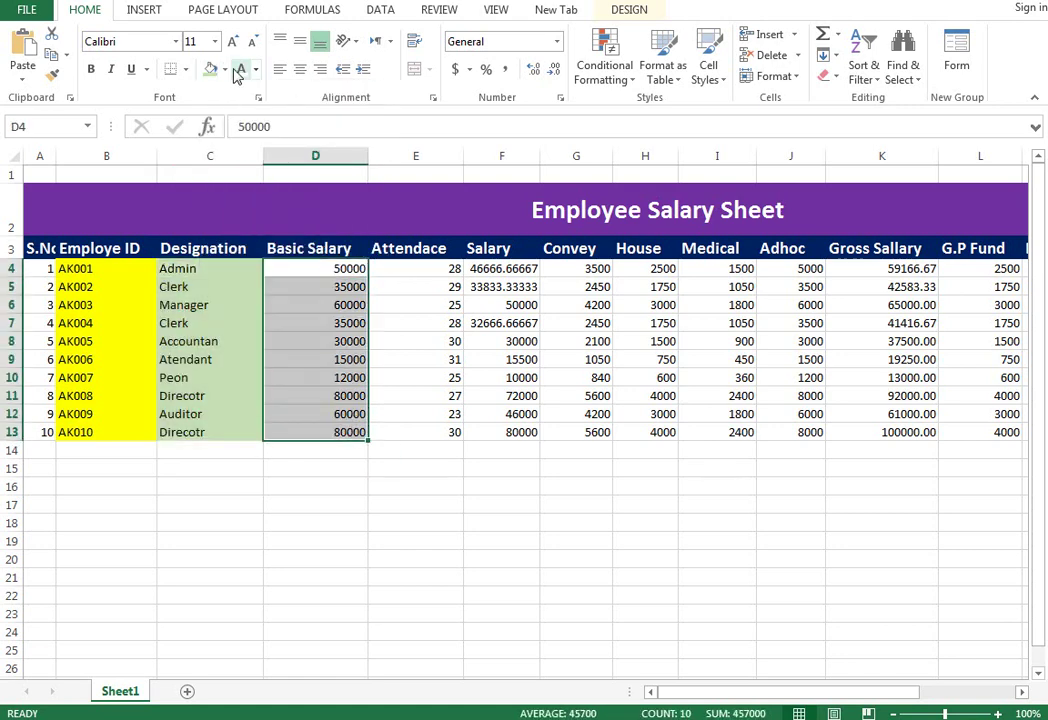
{"action": "left_click", "coordinate": [224, 69]}
{"action": "left_click", "coordinate": [256, 211]}
Fill Attendace through Adhoc light green and the deduction columns light gold.
{"action": "mouse_move", "coordinate": [415, 268]}
{"action": "left_mouse_down"}
{"action": "mouse_move", "coordinate": [568, 388]}
{"action": "mouse_move", "coordinate": [653, 423]}
{"action": "mouse_move", "coordinate": [788, 433]}
{"action": "left_mouse_up"}
{"action": "left_click", "coordinate": [256, 69]}
{"action": "left_click", "coordinate": [224, 69]}
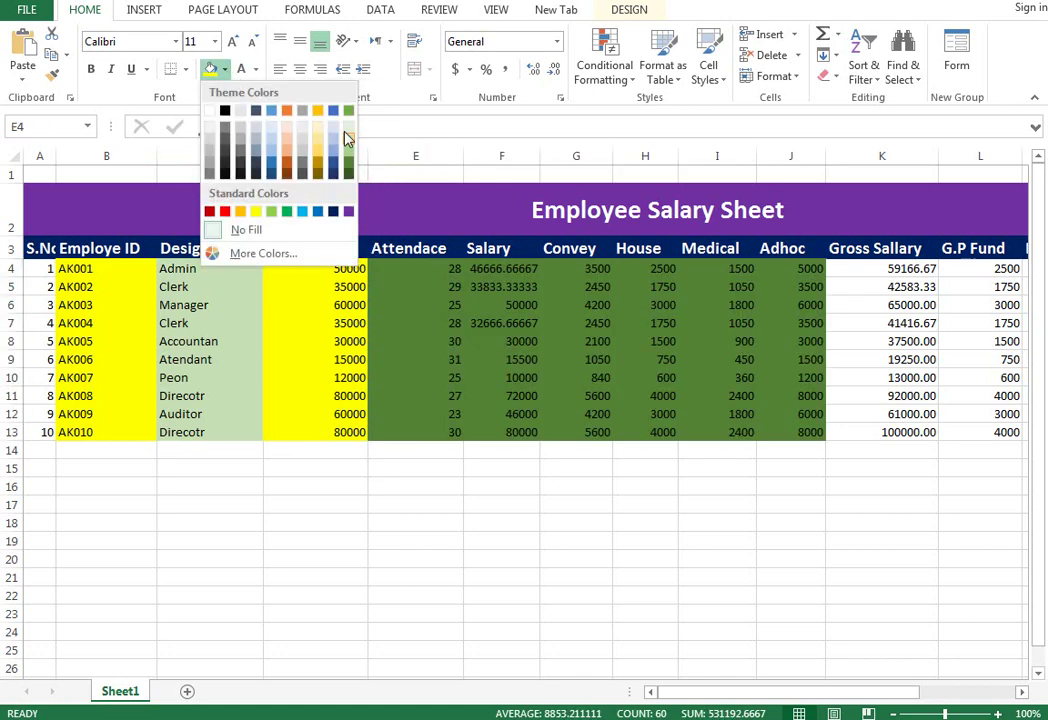
{"action": "left_click", "coordinate": [348, 122]}
{"action": "left_click_drag", "start_coordinate": [648, 279], "coordinate": [640, 437]}
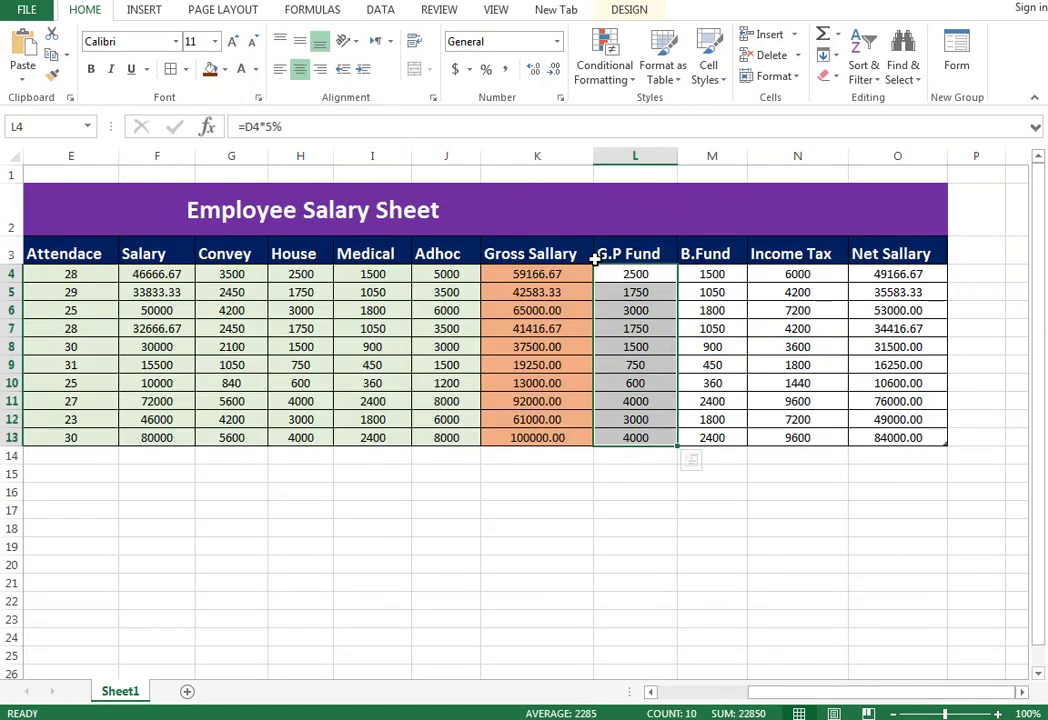
{"action": "left_click", "coordinate": [225, 69]}
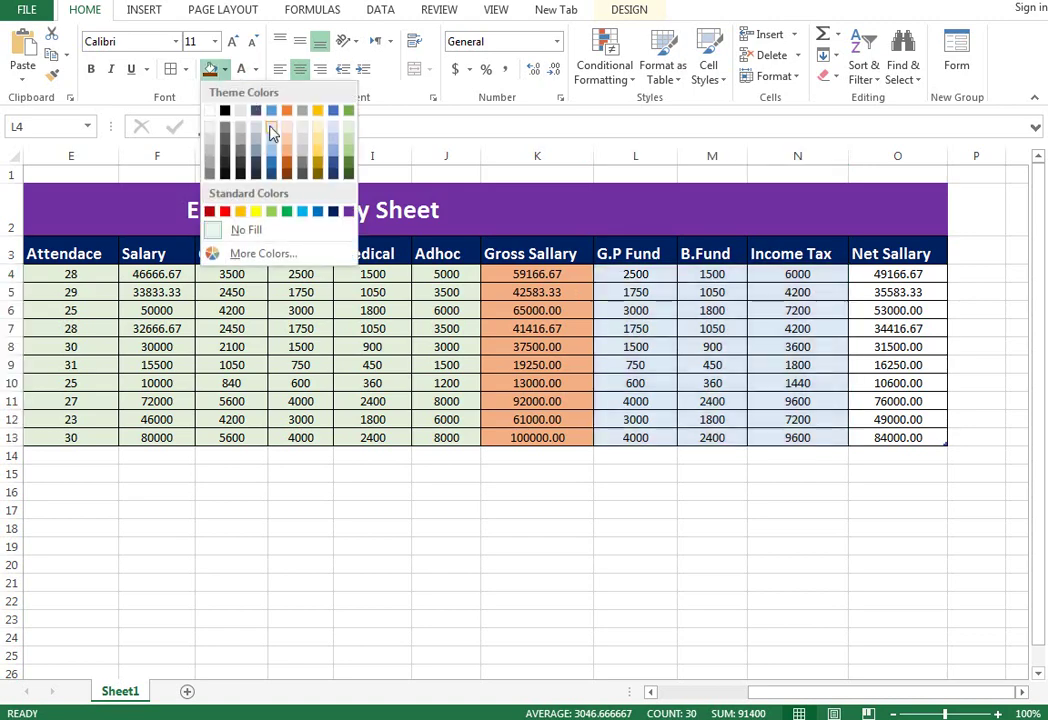
{"action": "left_click", "coordinate": [317, 135]}
{"action": "left_click_drag", "start_coordinate": [870, 273], "coordinate": [897, 437]}
{"action": "left_click", "coordinate": [225, 69]}
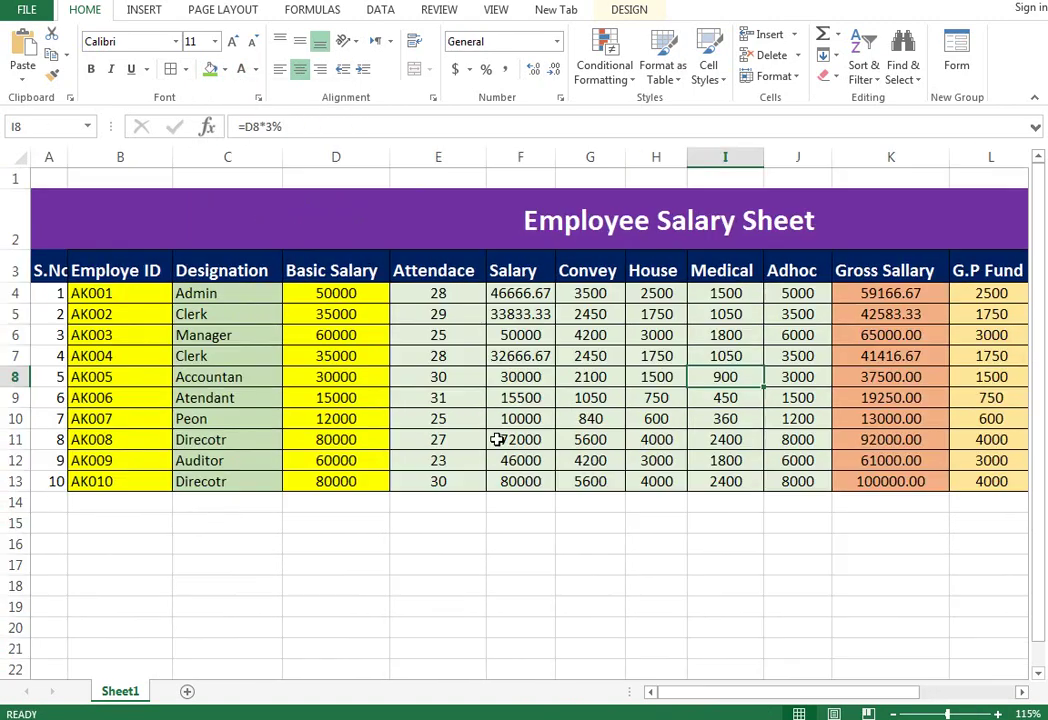
{"action": "left_click", "coordinate": [465, 413]}
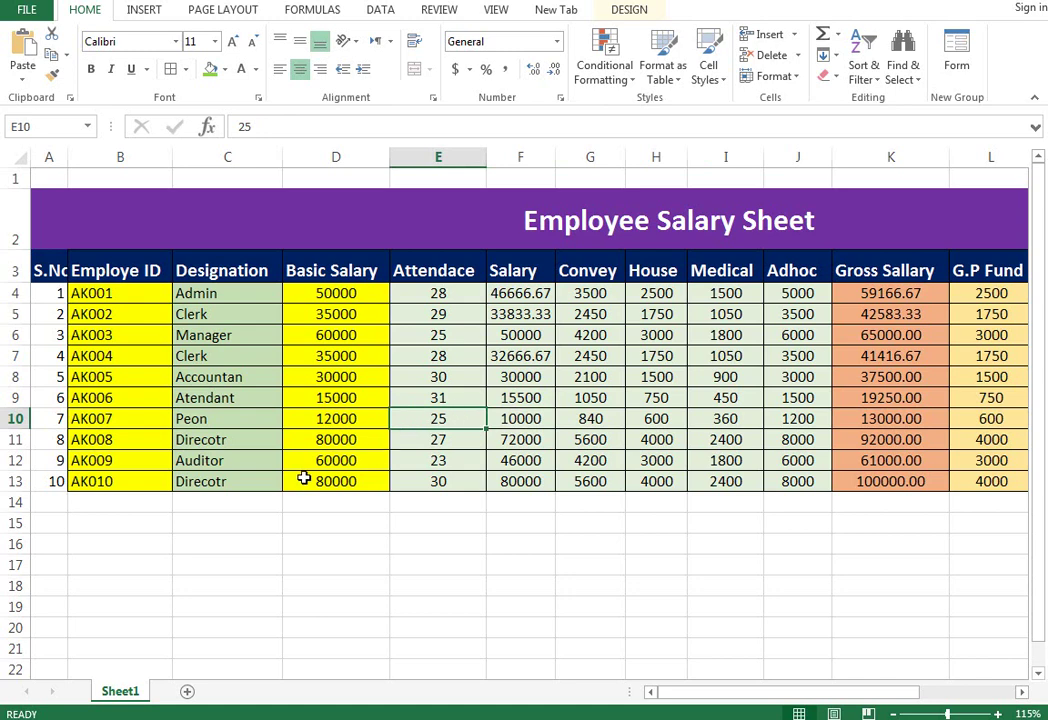
Enter serial number 11 and employee ID AK011 in row 14.
{"action": "left_click", "coordinate": [57, 513]}
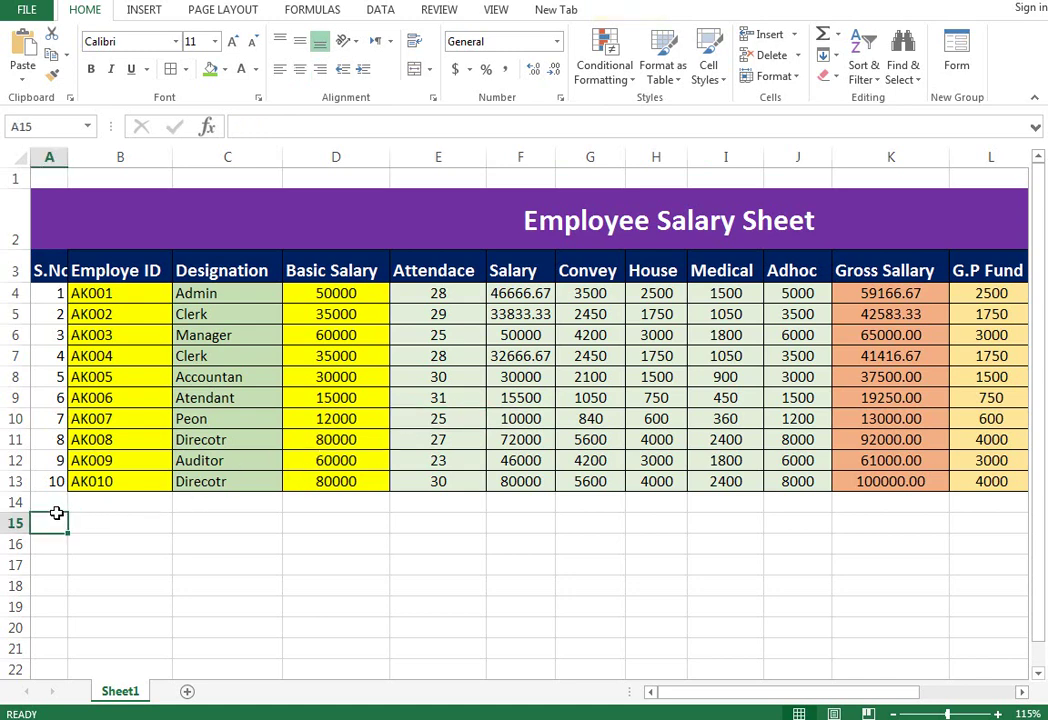
{"action": "left_click", "coordinate": [55, 503]}
{"action": "type", "text": "11"}
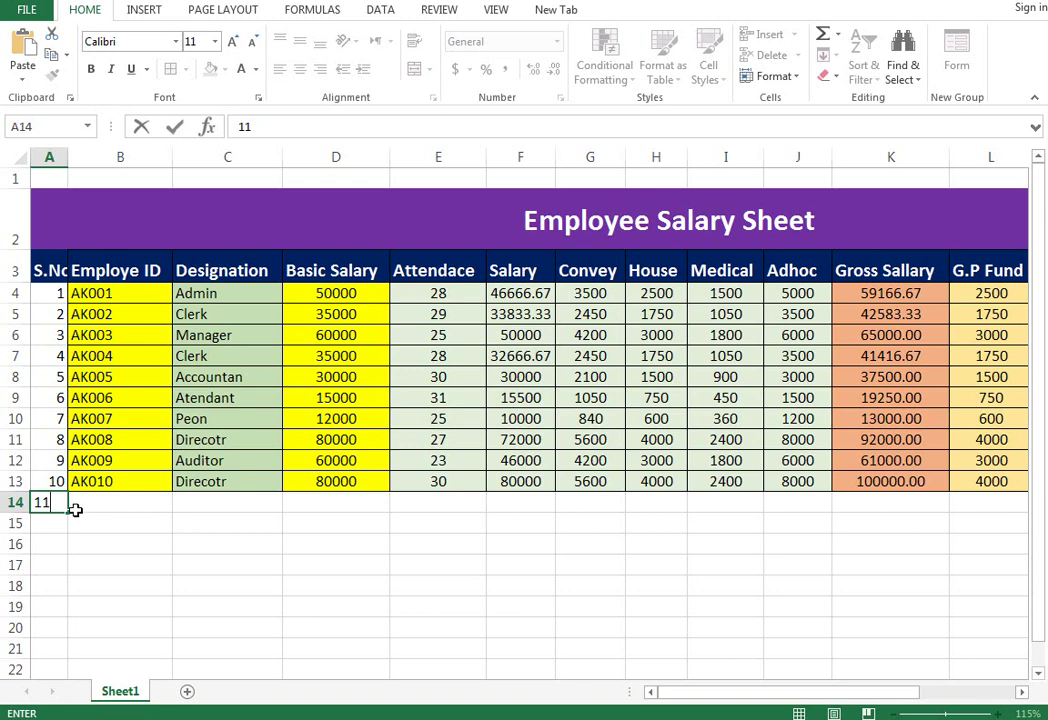
{"action": "left_click", "coordinate": [77, 510]}
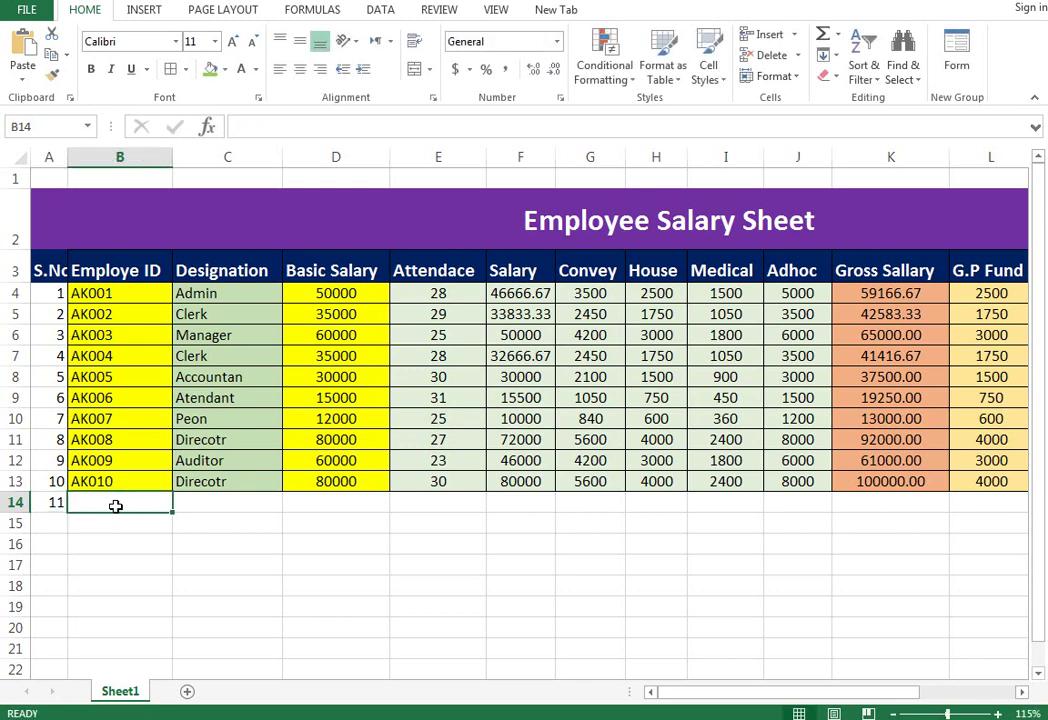
{"action": "type", "text": "A"}
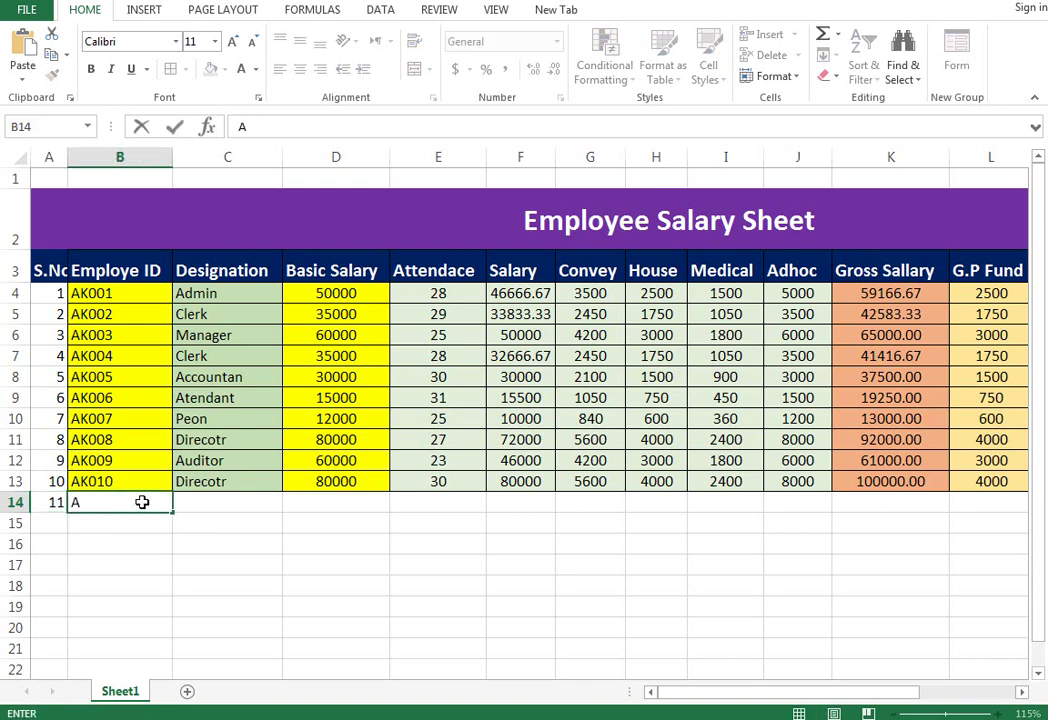
{"action": "type", "text": "K01"}
{"action": "type", "text": "1"}
{"action": "key", "text": "Tab"}
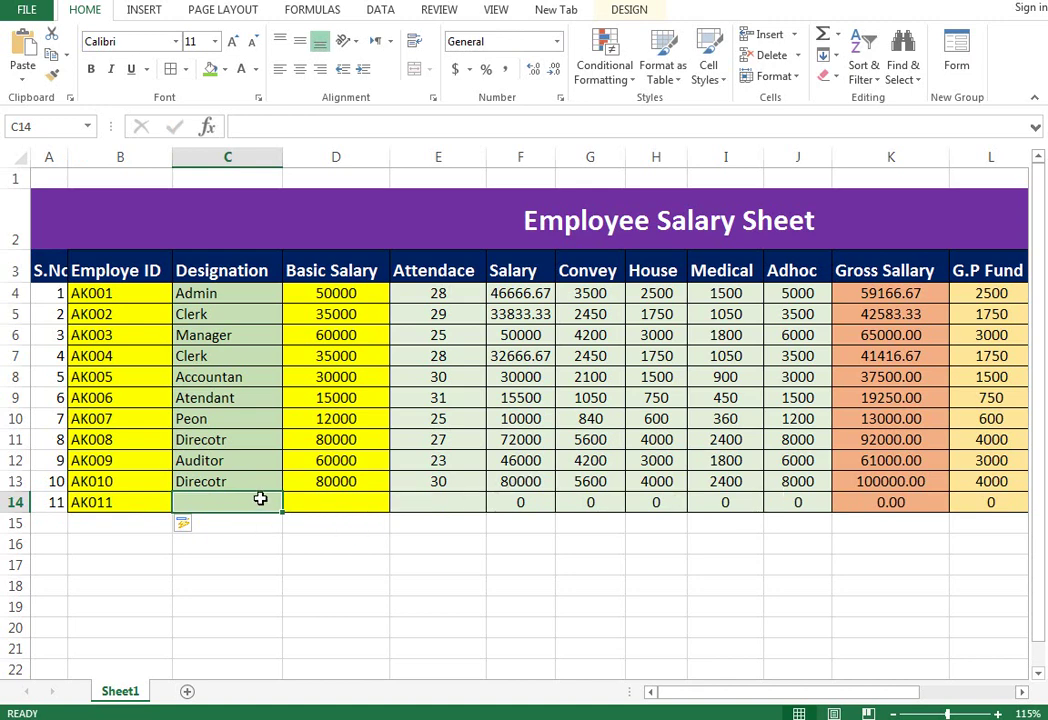
Fill in designation Admin, basic salary 50000 and attendance 28 for the new employee.
{"action": "type", "text": "Admin"}
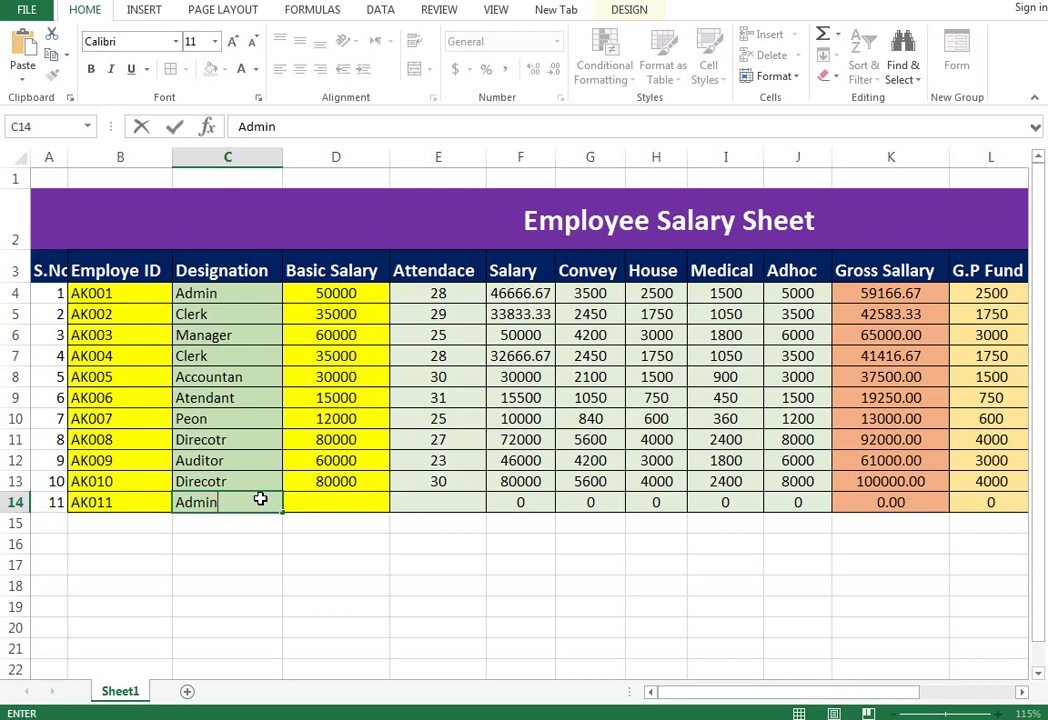
{"action": "key", "text": "Tab"}
{"action": "type", "text": "5"}
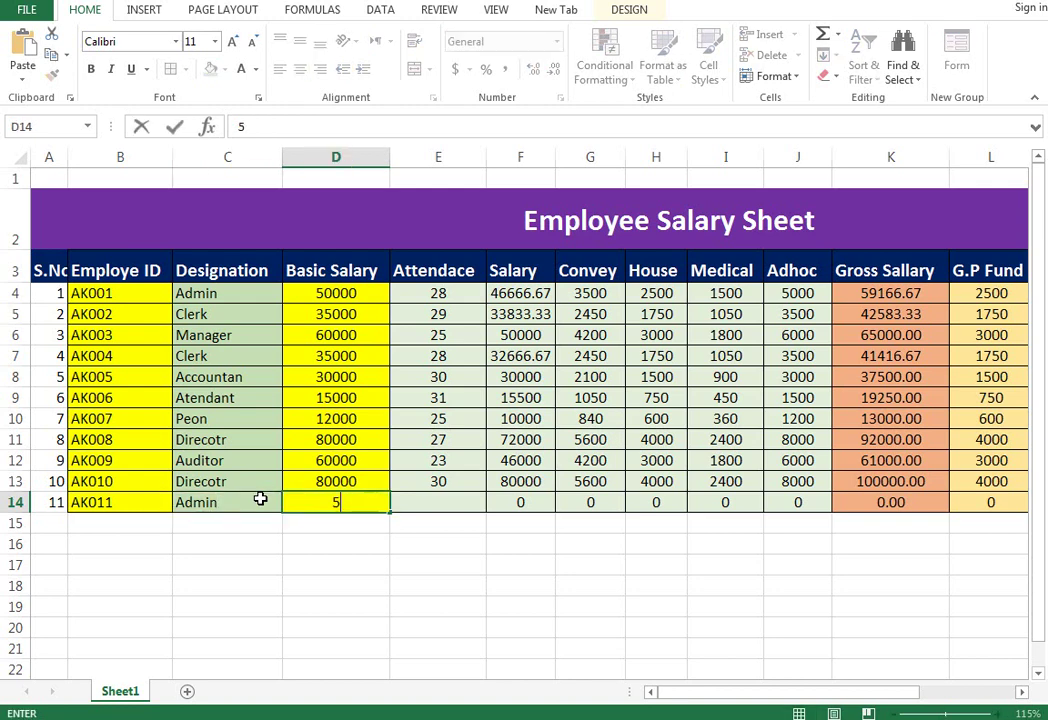
{"action": "type", "text": "0000"}
{"action": "key", "text": "Tab"}
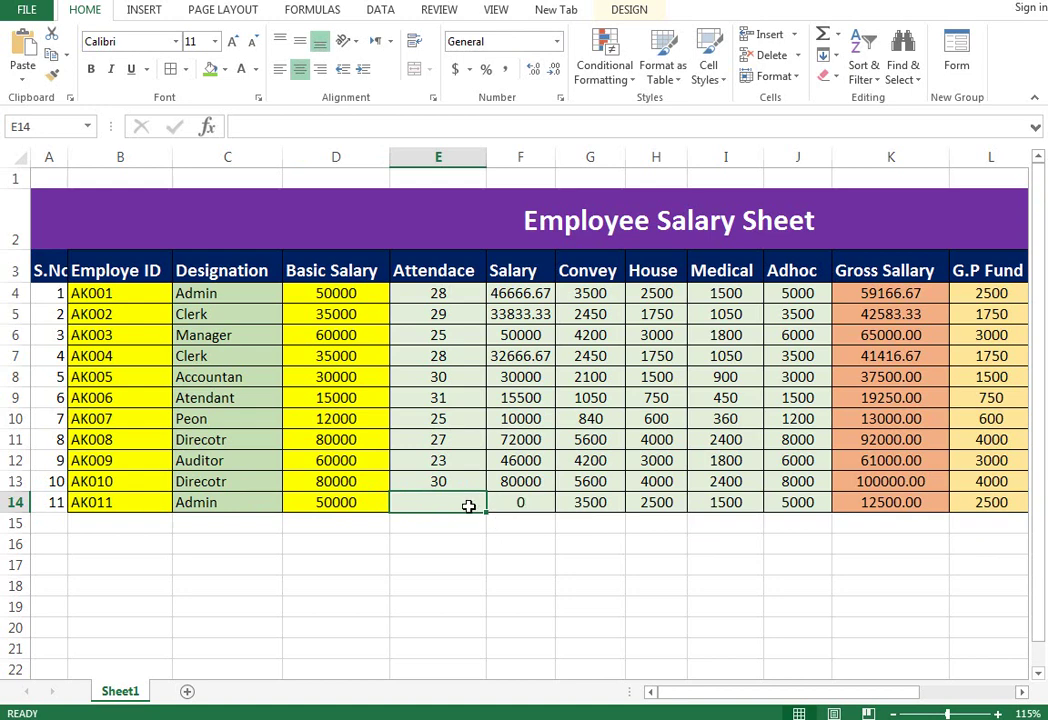
{"action": "type", "text": "28"}
{"action": "left_click", "coordinate": [520, 481]}
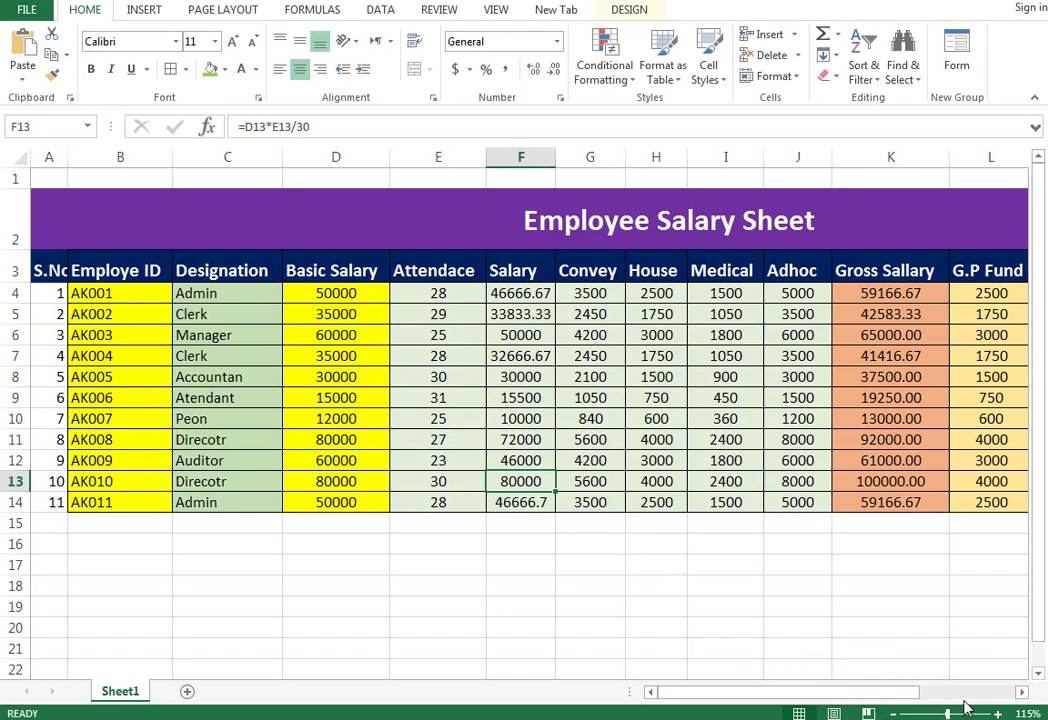
{"action": "scroll", "coordinate": [891, 609], "scroll_direction": "down", "scroll_amount": 1, "text": "ctrl"}
{"action": "scroll", "coordinate": [891, 603], "scroll_direction": "down", "scroll_amount": 1, "text": "ctrl"}
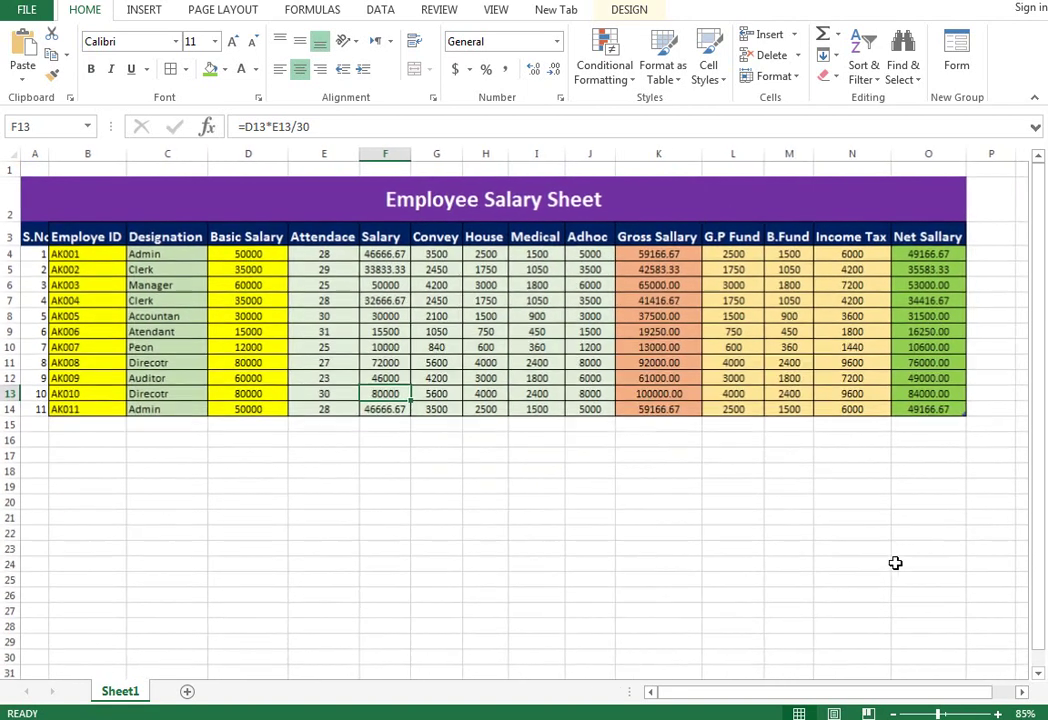
{"action": "scroll", "coordinate": [941, 374], "scroll_direction": "up", "scroll_amount": 1, "text": "ctrl"}
{"action": "scroll", "coordinate": [943, 370], "scroll_direction": "up", "scroll_amount": 1, "text": "ctrl"}
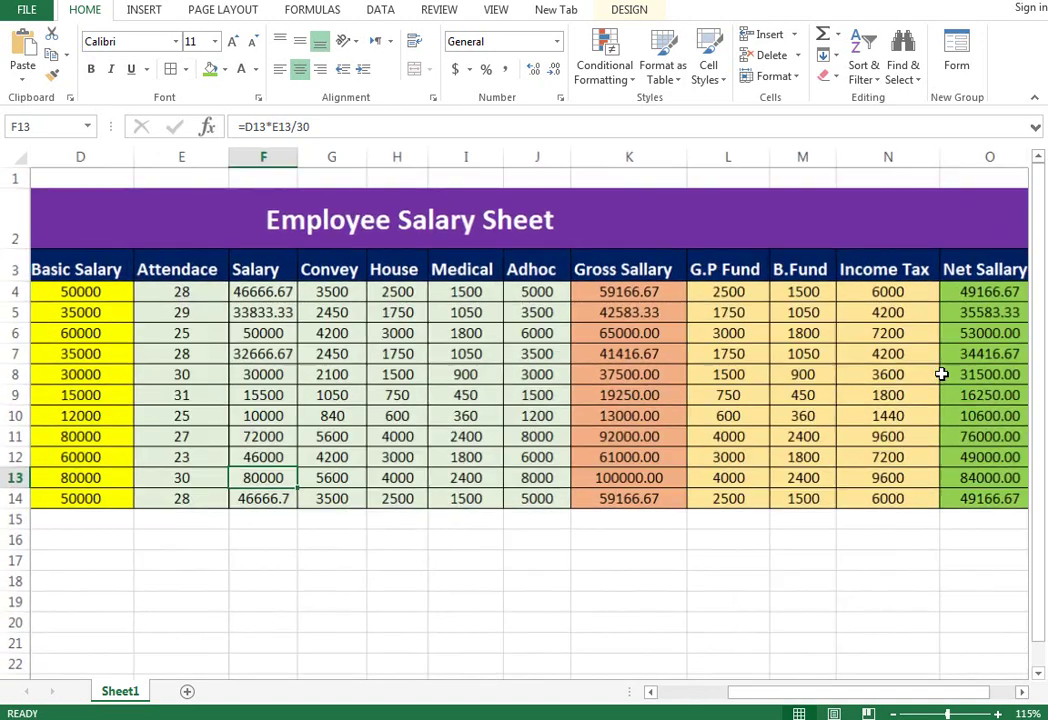
{"action": "mouse_move", "coordinate": [770, 697]}
{"action": "left_mouse_down"}
{"action": "mouse_move", "coordinate": [822, 692]}
{"action": "mouse_move", "coordinate": [670, 698]}
{"action": "left_mouse_up"}
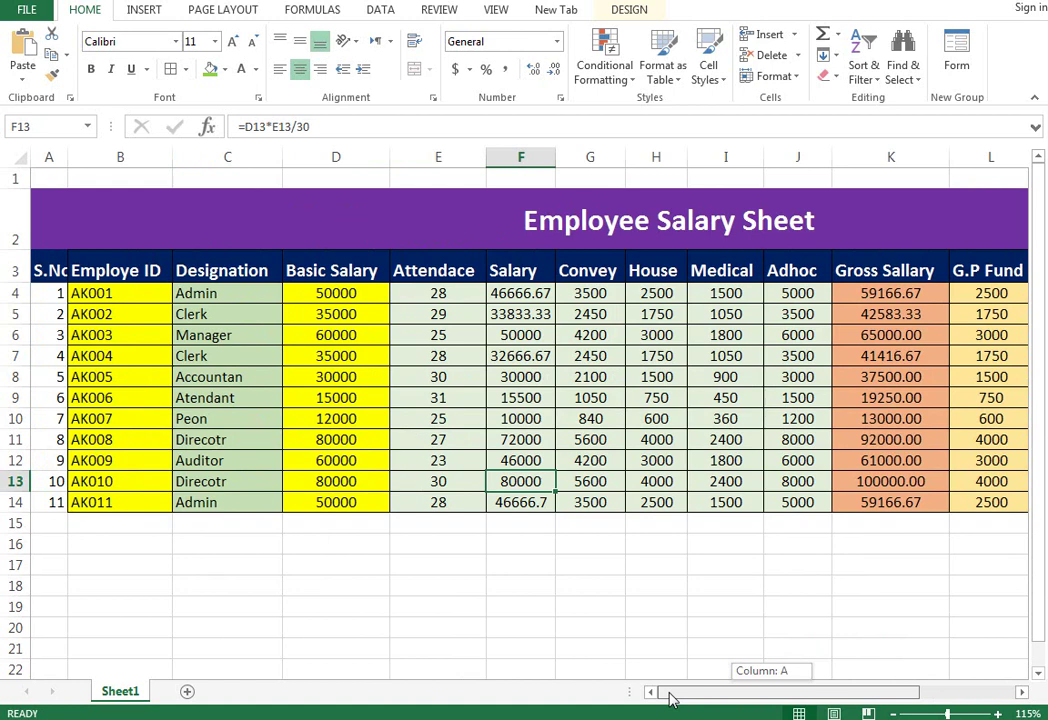
{"action": "left_click_drag", "start_coordinate": [670, 698], "coordinate": [670, 698]}
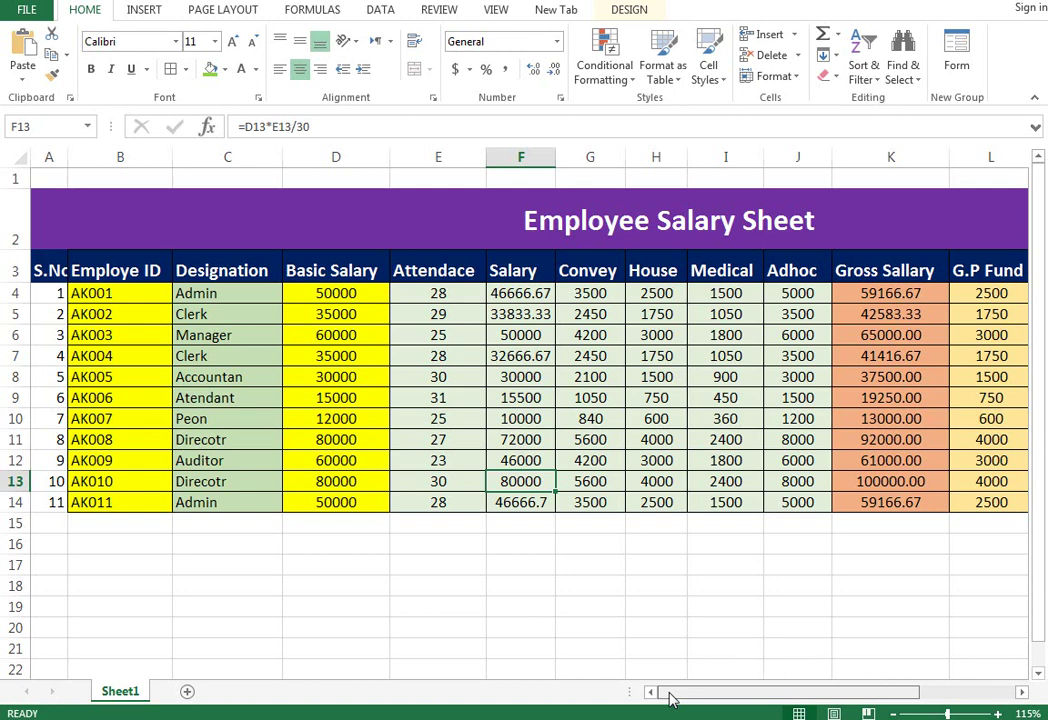